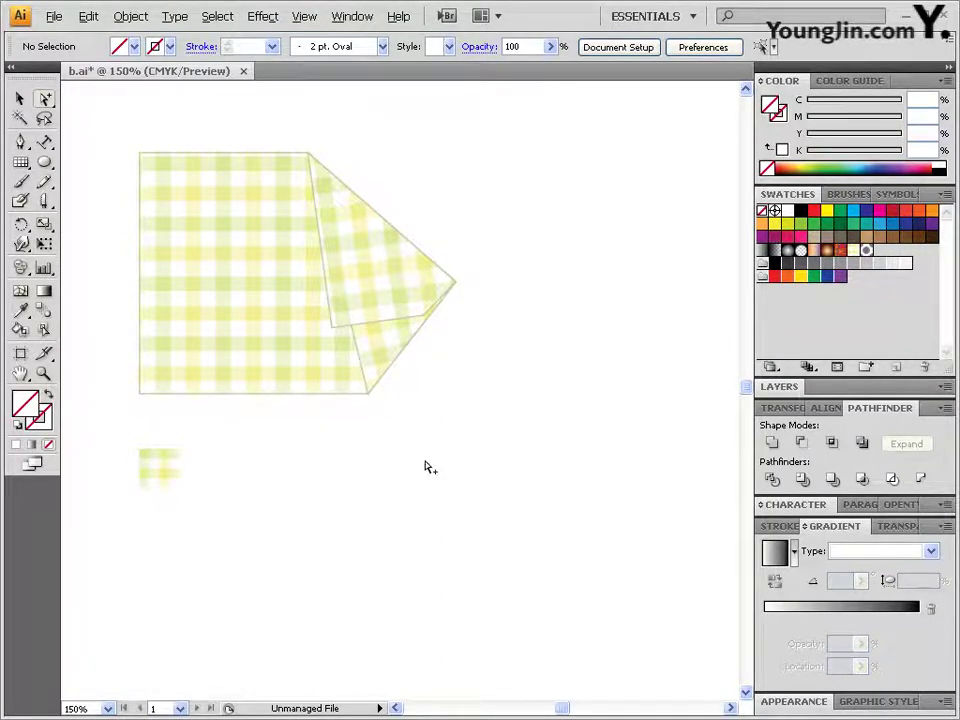
Create a 10 mm by 10 mm rectangular grid with 3 horizontal and 3 vertical dividers beside the small checkered tile.
left_click_drag(338, 333, 402, 279)
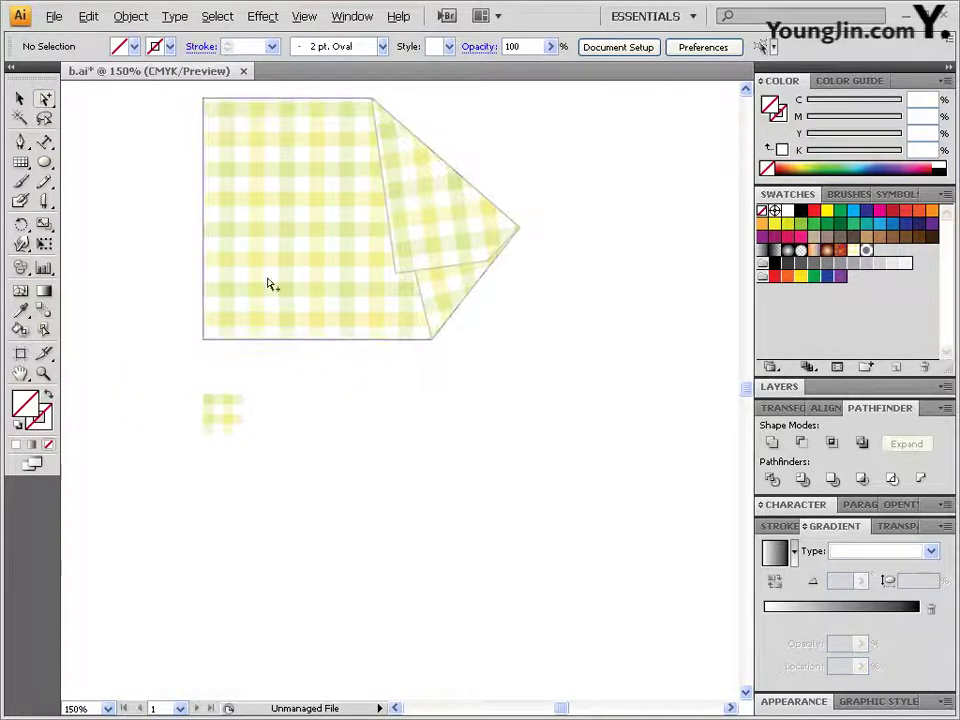
left_click(22, 164)
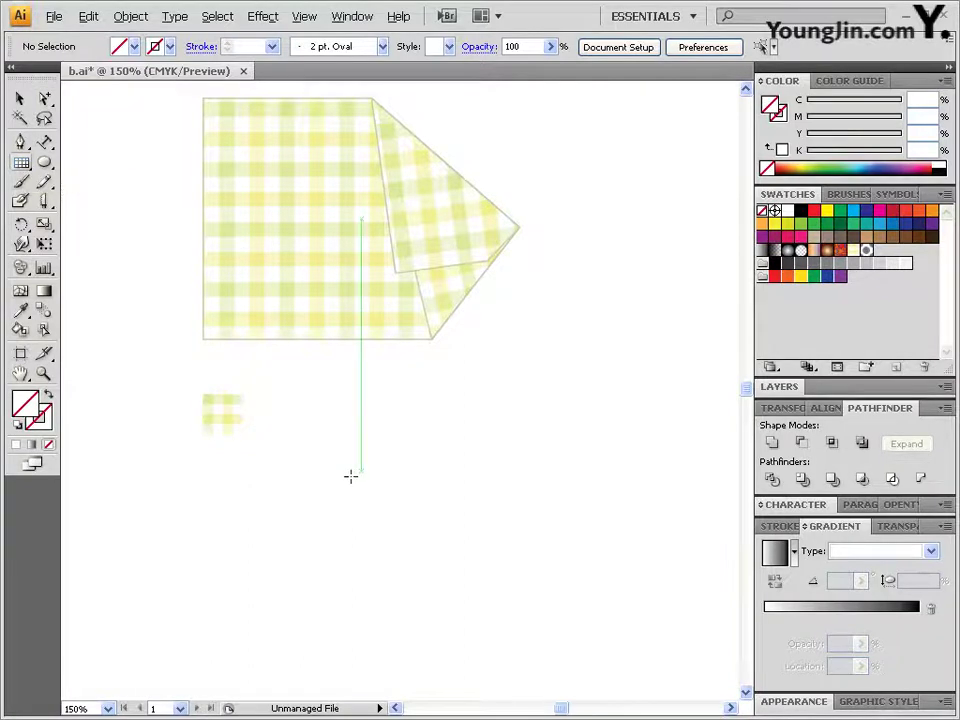
left_click(317, 405)
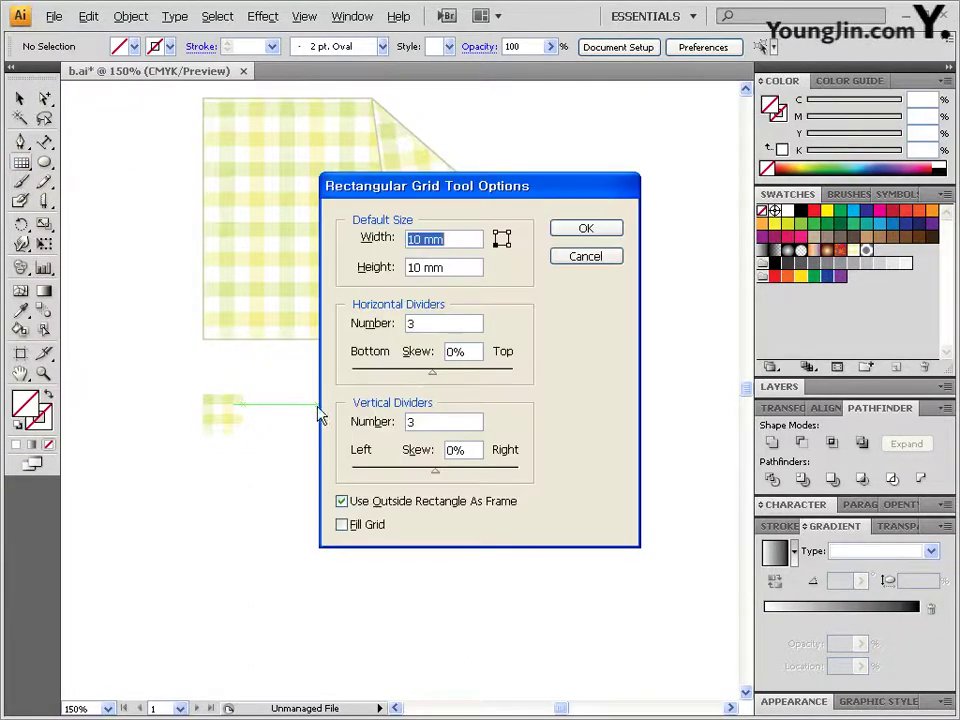
double_click(414, 267)
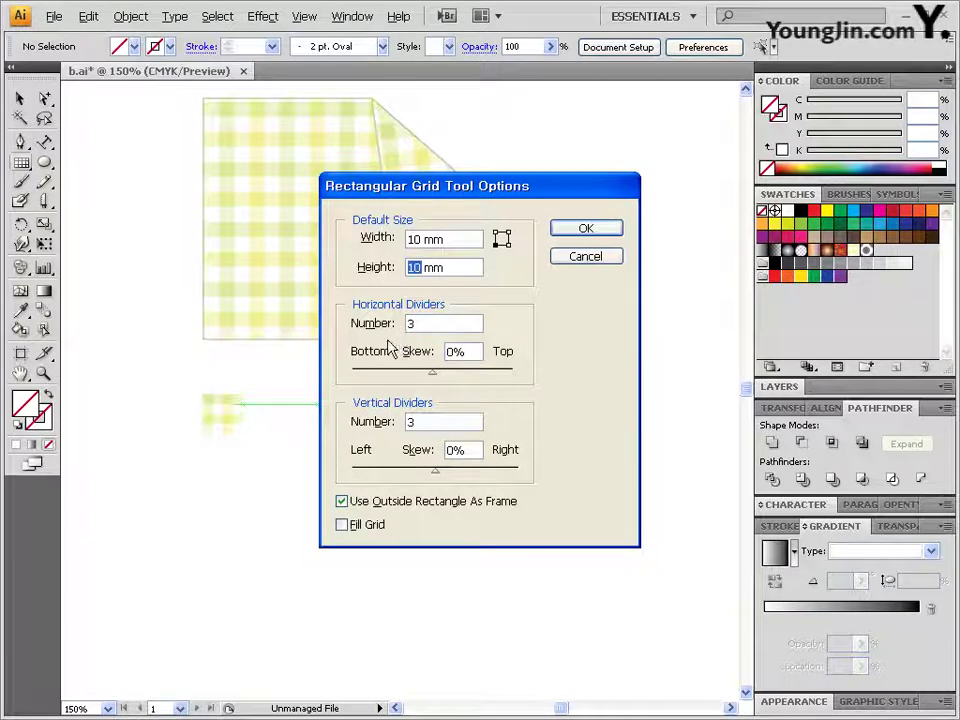
double_click(416, 323)
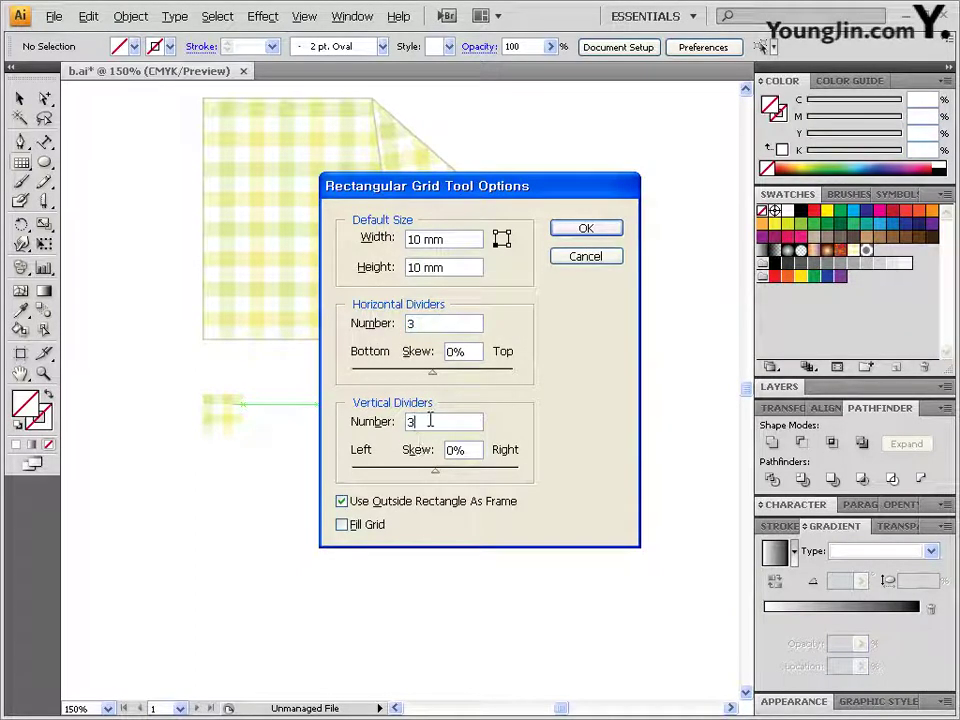
double_click(430, 421)
left_click(585, 228)
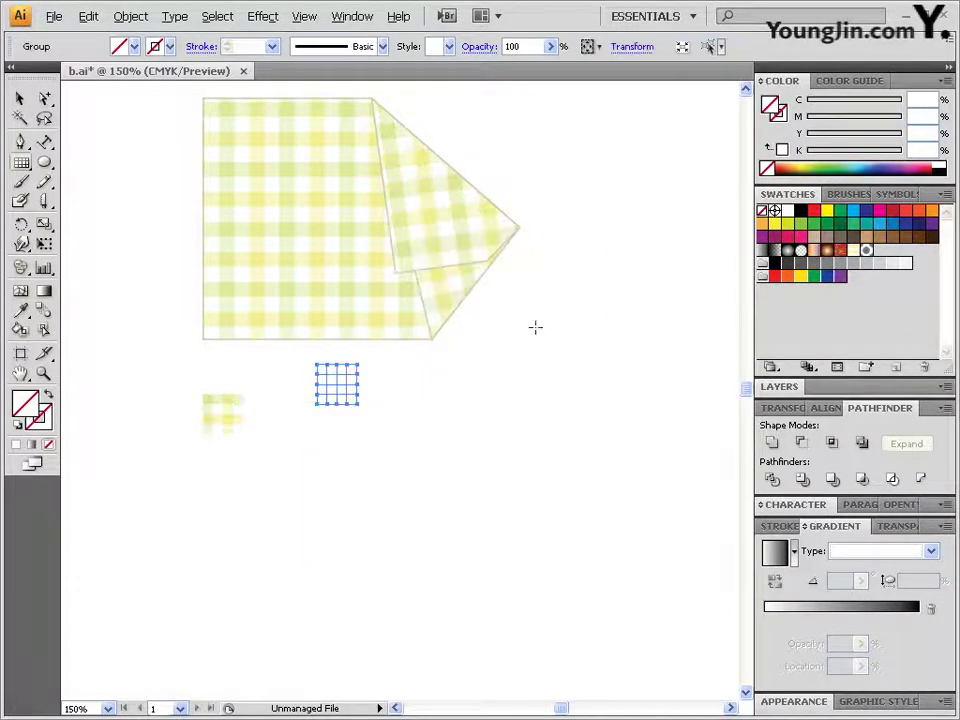
Fill the new grid with blue (C 79.61, M 57.65) and split it into separate cells with Pathfinder Divide.
left_click(914, 165)
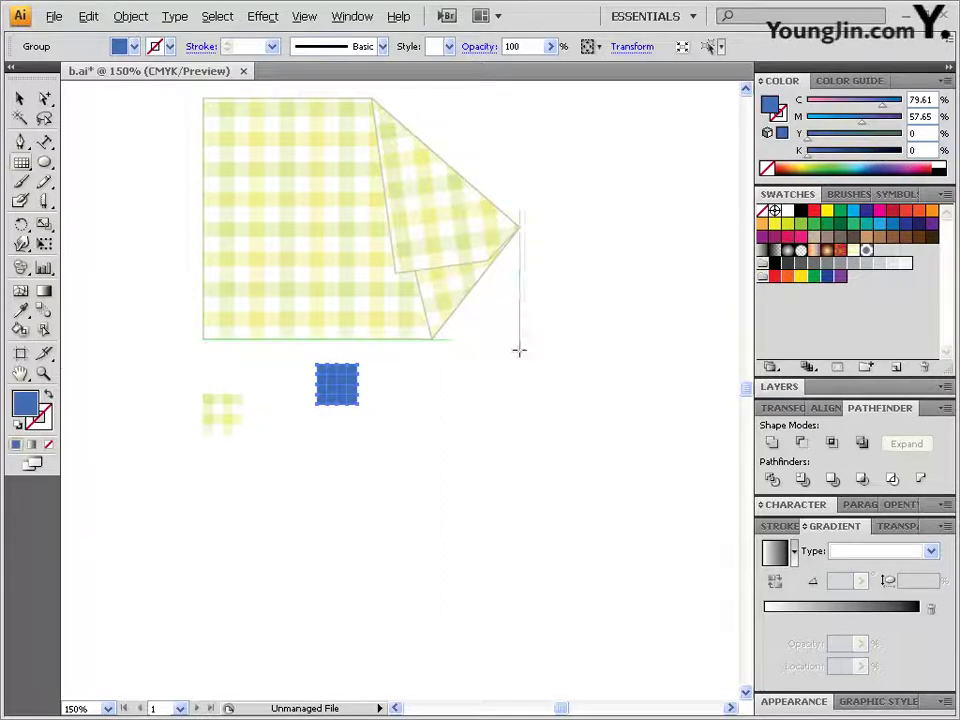
left_click(771, 480)
left_click(44, 106)
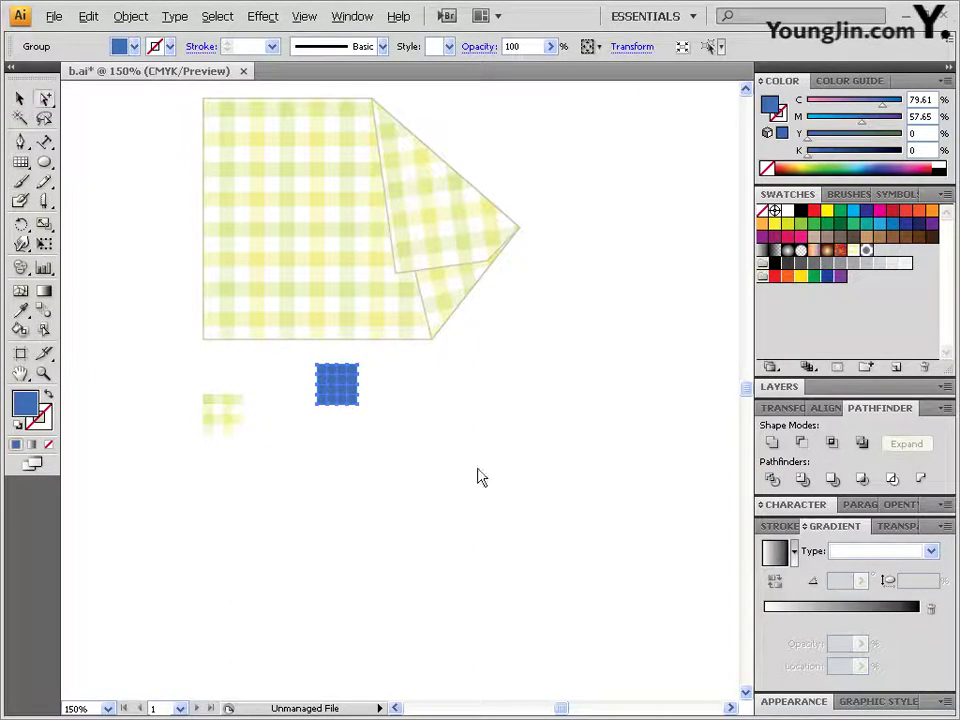
left_click(478, 476)
Recolor the blue grid's top-left cell to light green with C 15, M 0, Y 50.
left_click(343, 375)
left_click(333, 373)
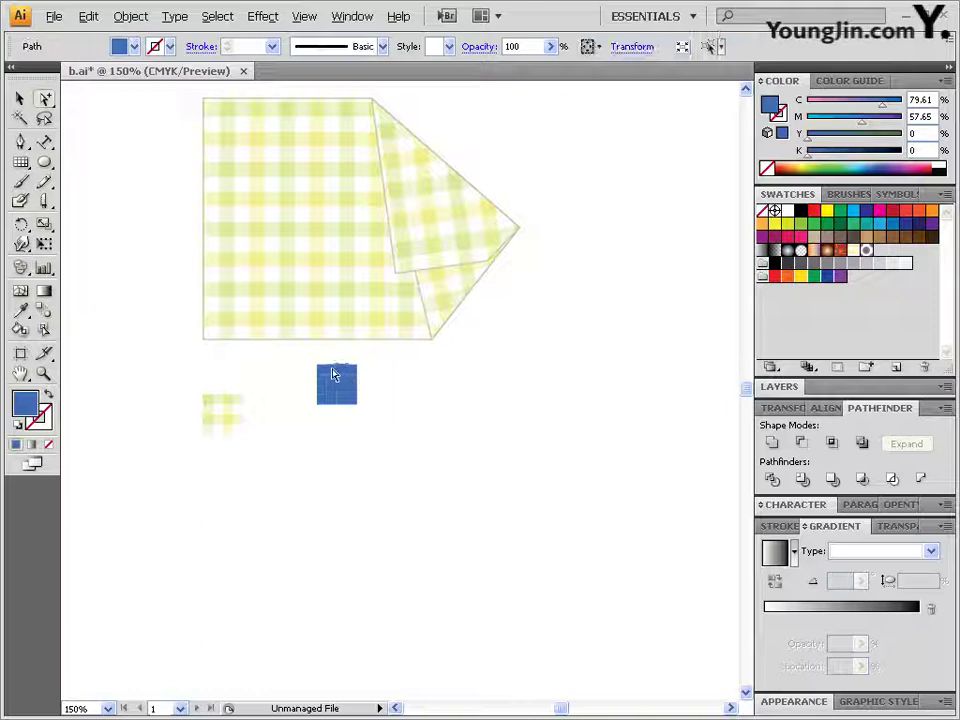
left_click(321, 373)
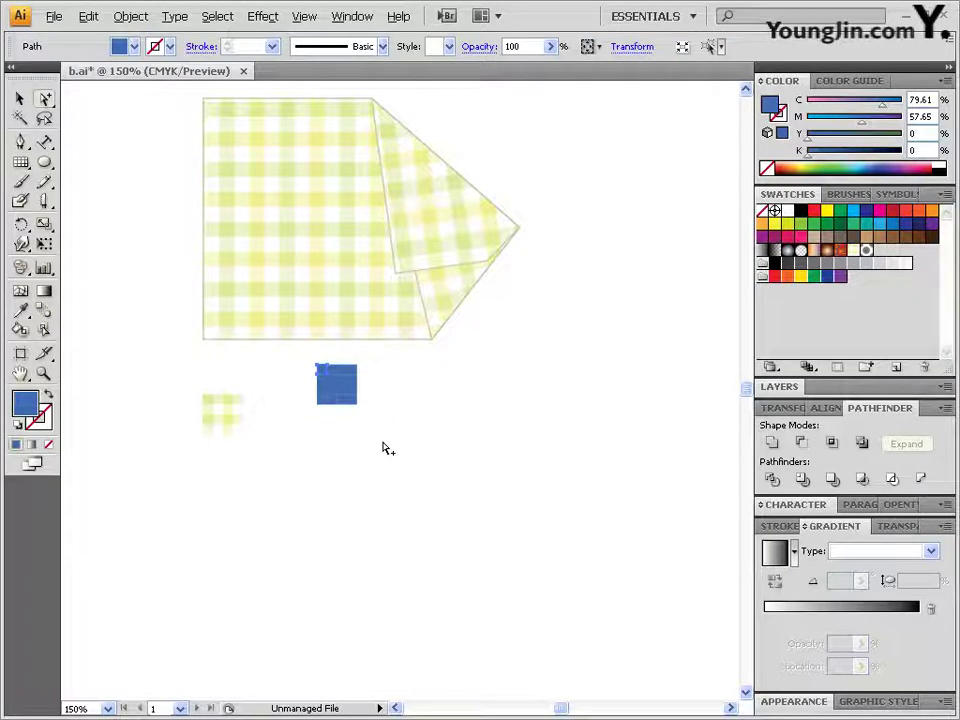
left_click(324, 373)
key("ctrl+shift+a")
left_click(326, 379)
left_click_drag(933, 99, 811, 108)
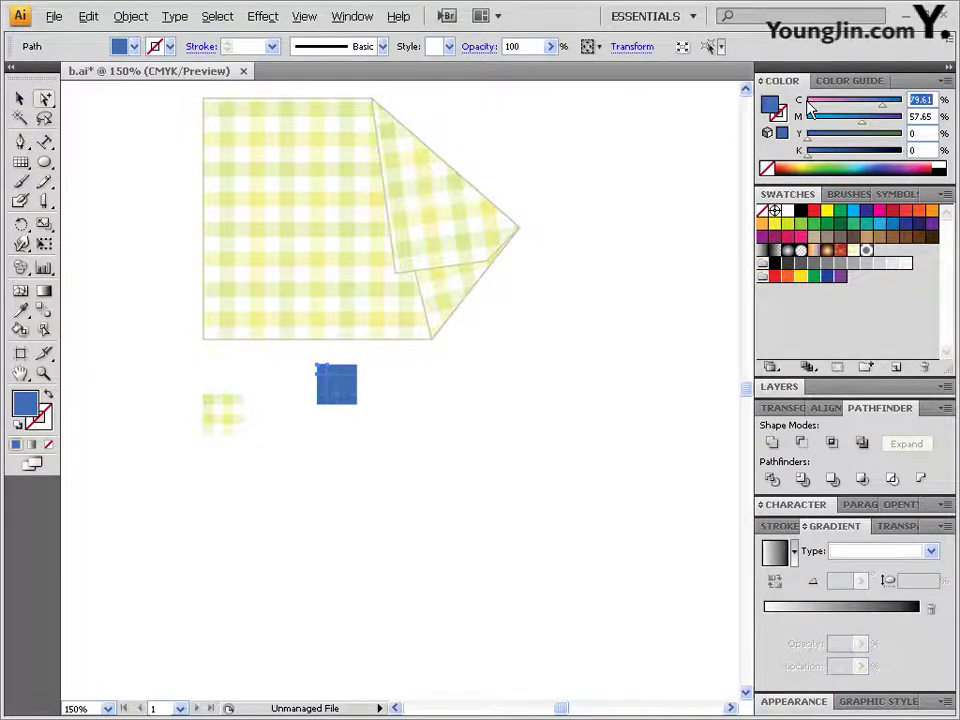
type("15")
key("Tab")
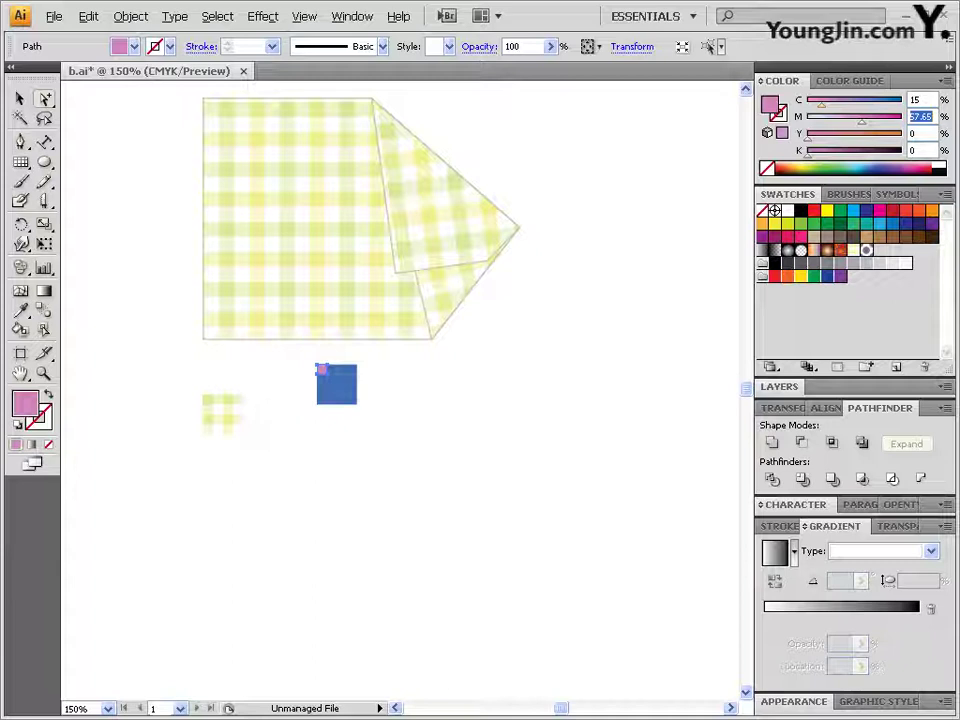
type("0")
key("Tab")
type("50")
key("Tab")
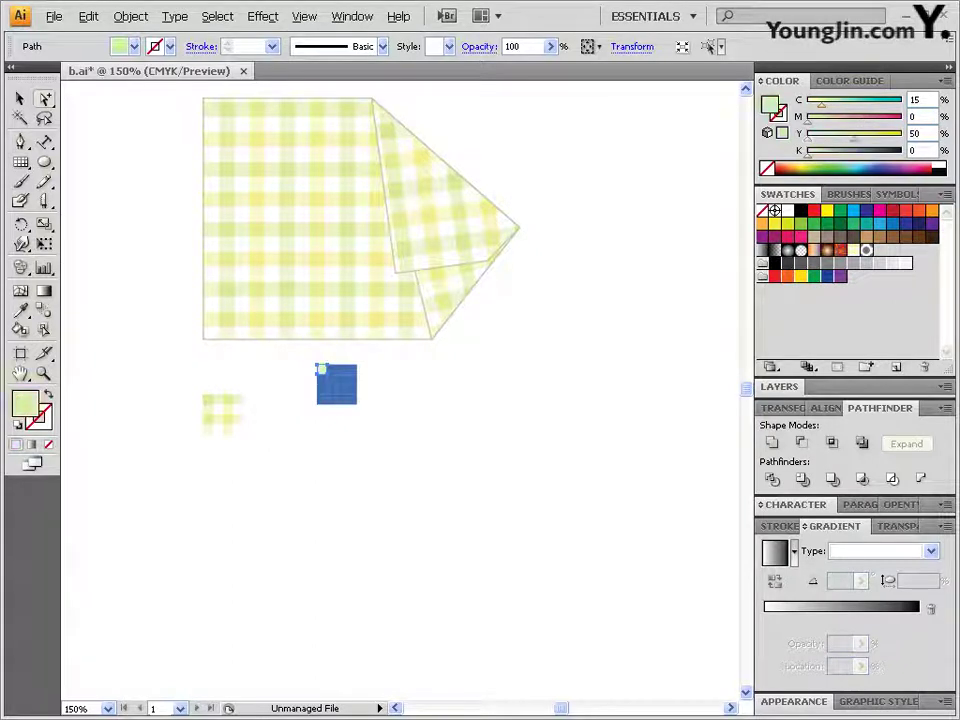
Delete the whole blue practice grid and keep the finished green and yellow checkered tile.
left_click(399, 373)
left_click(331, 370)
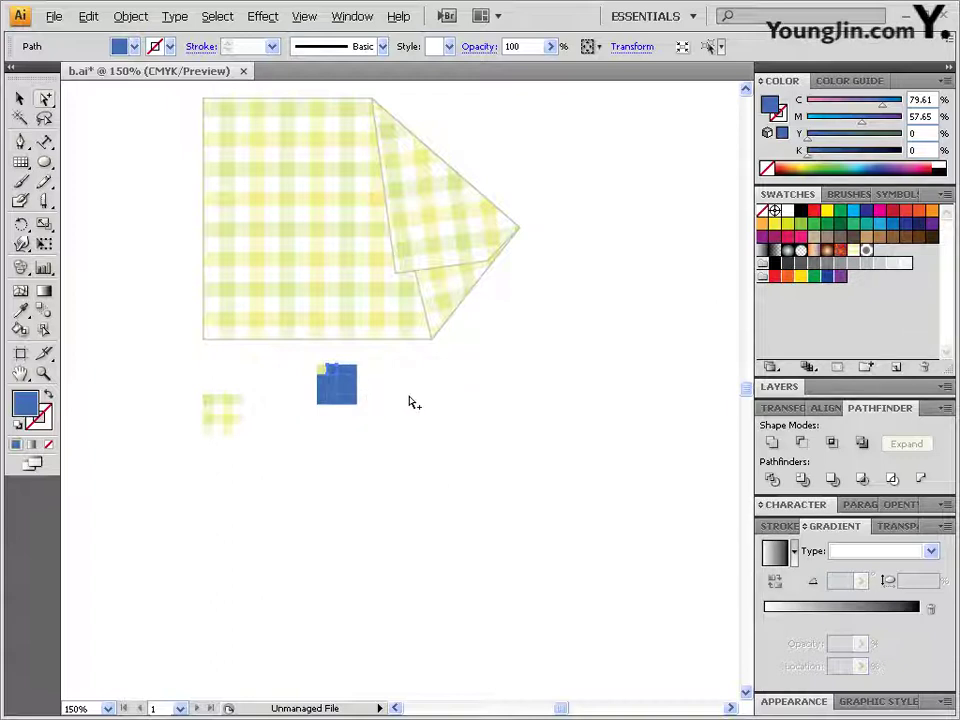
left_click_drag(240, 452, 189, 393)
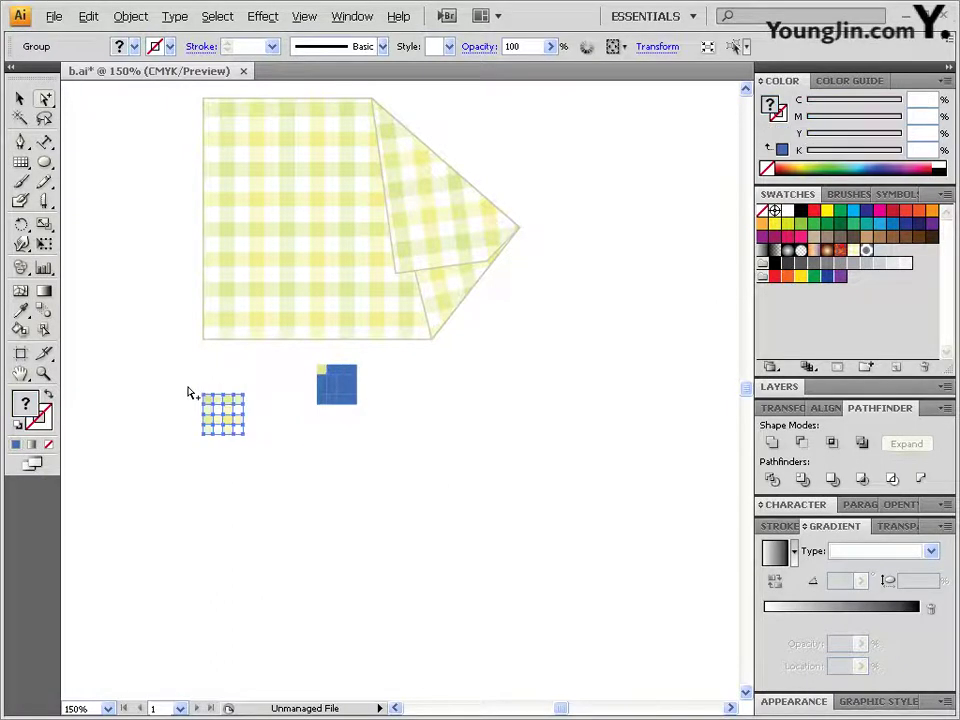
left_click_drag(377, 429, 308, 358)
key("Delete")
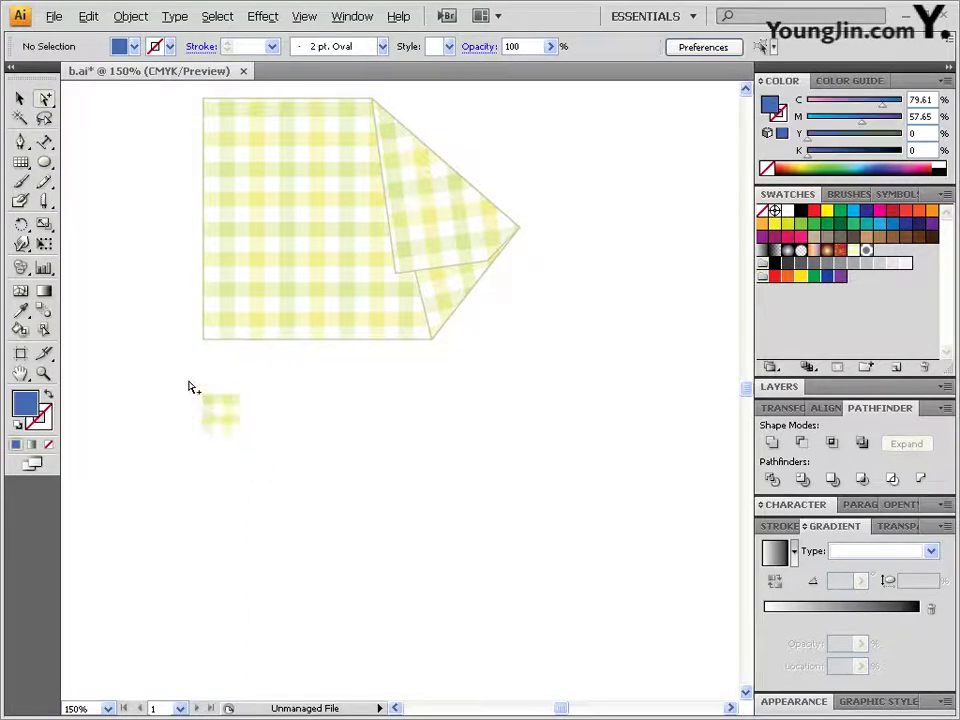
Define the small checkered tile as a pattern swatch with the default name New Pattern, and delete the tile from the artboard.
left_click_drag(191, 388, 406, 489)
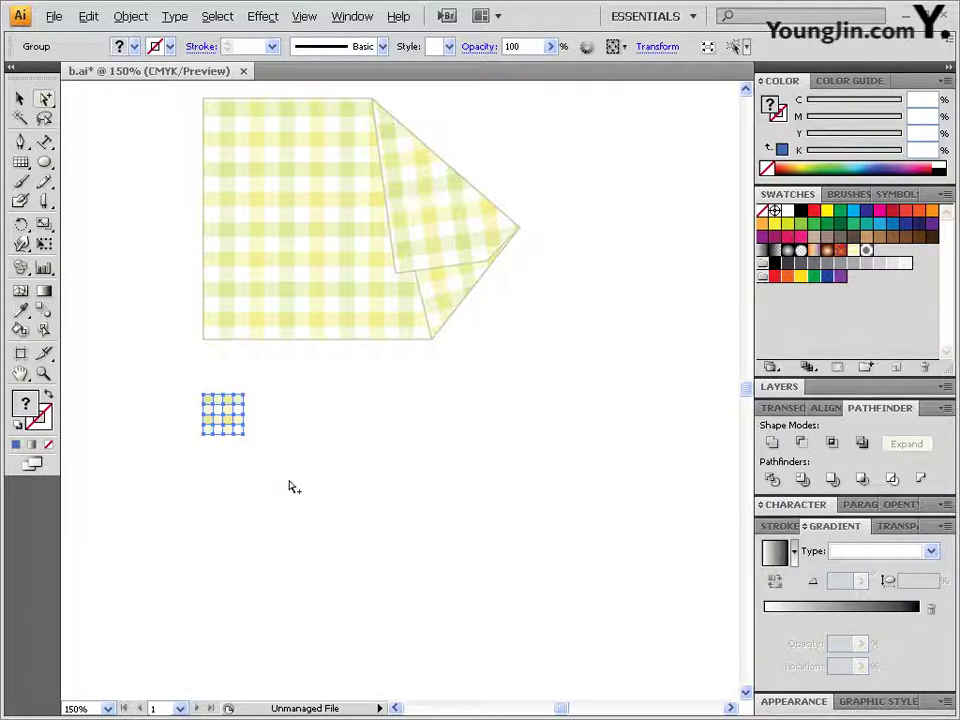
left_click_drag(283, 480, 186, 392)
left_click(88, 17)
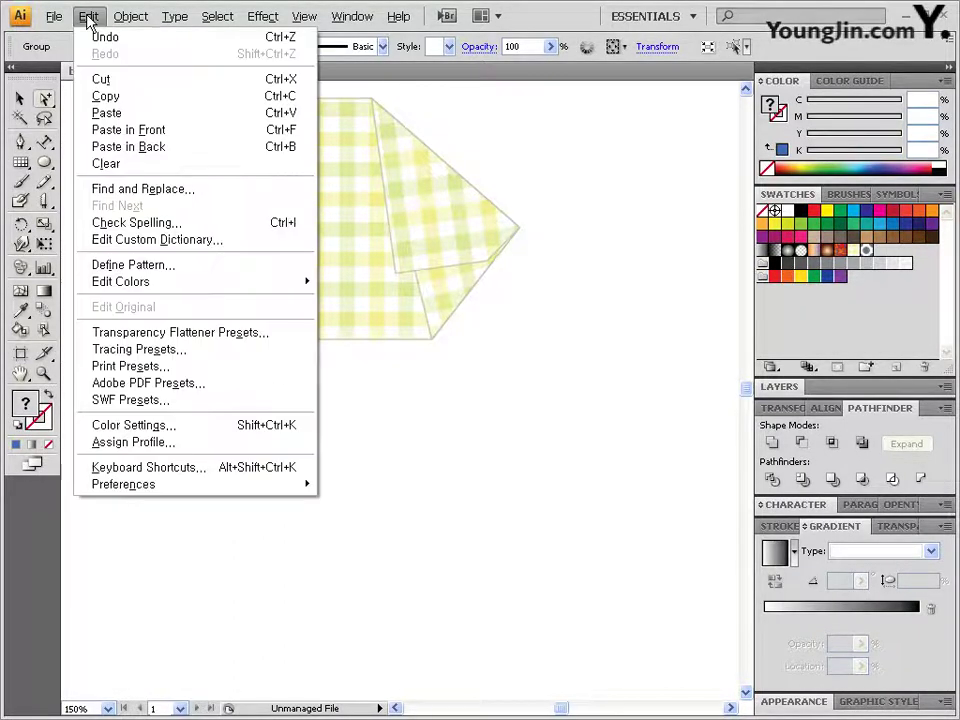
left_click(135, 266)
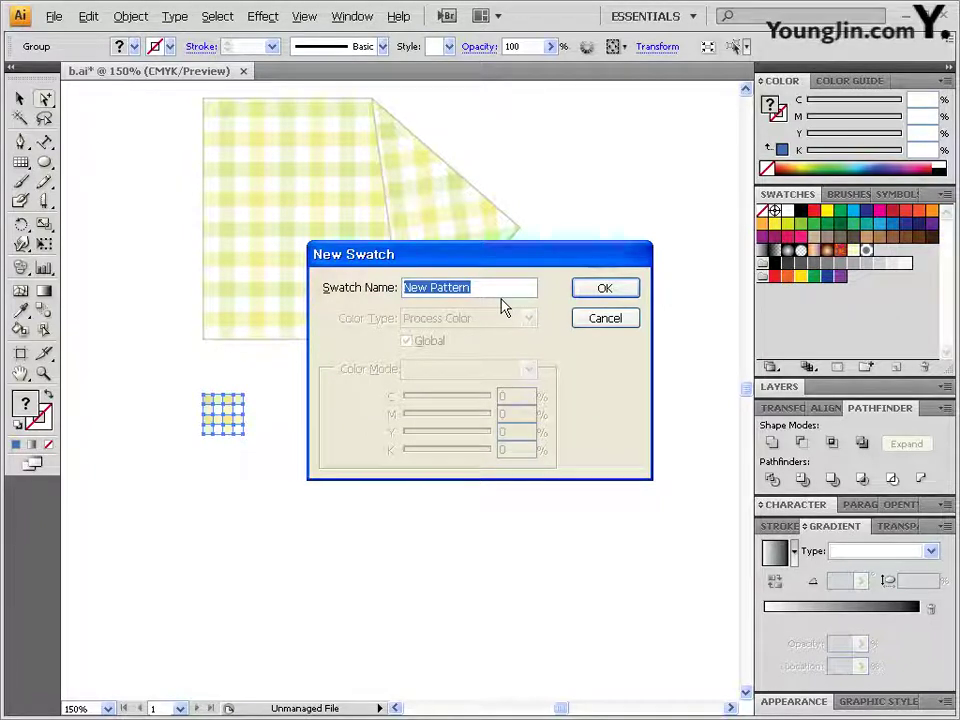
left_click(605, 289)
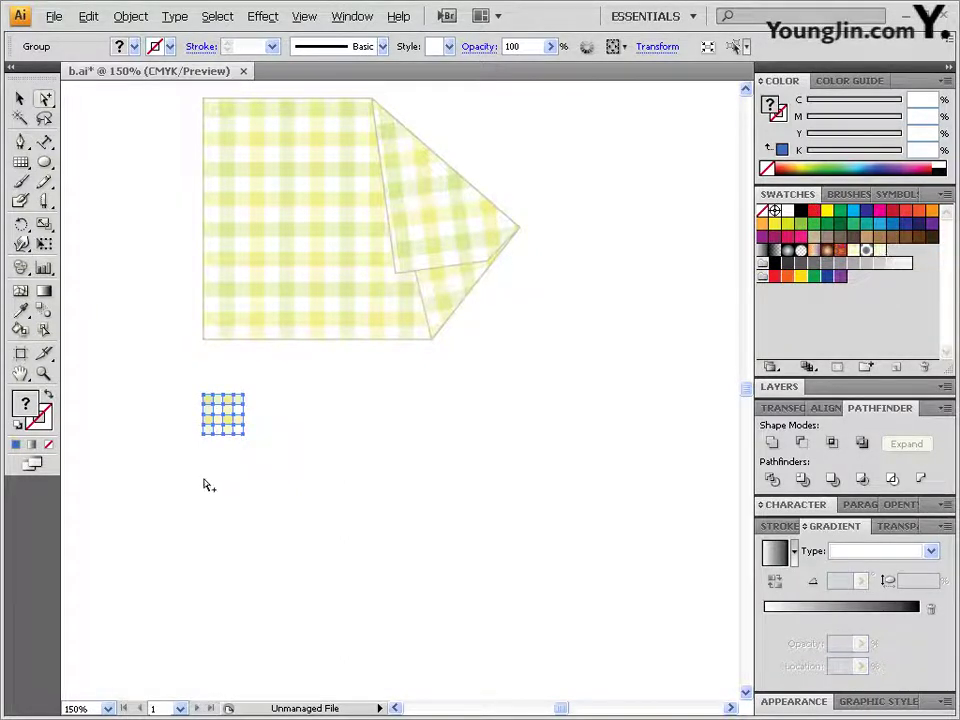
left_click_drag(304, 480, 171, 390)
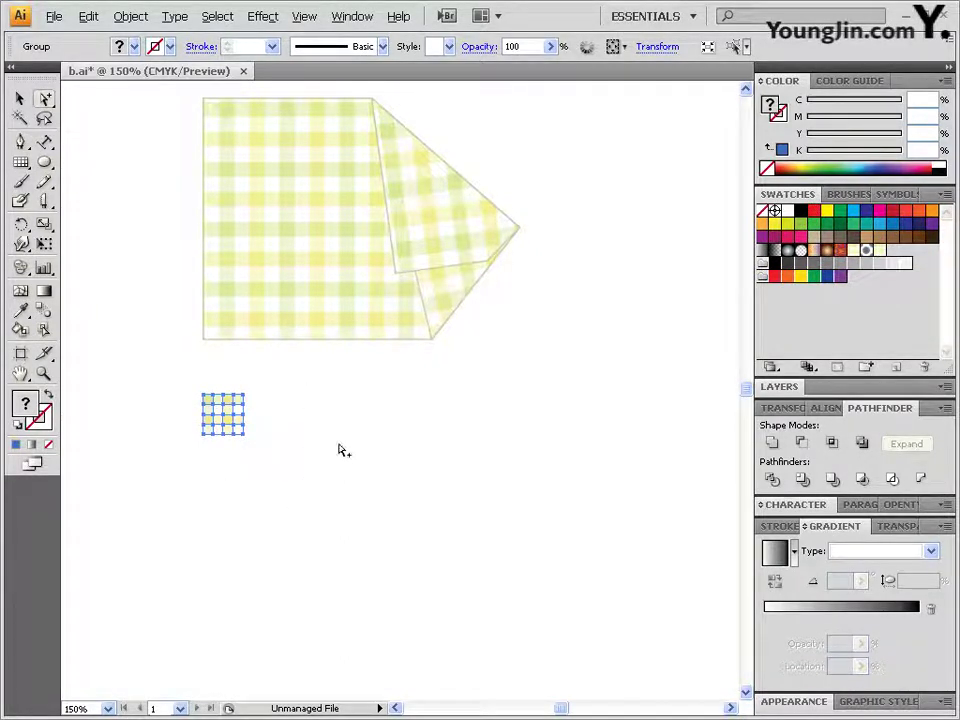
key("Delete")
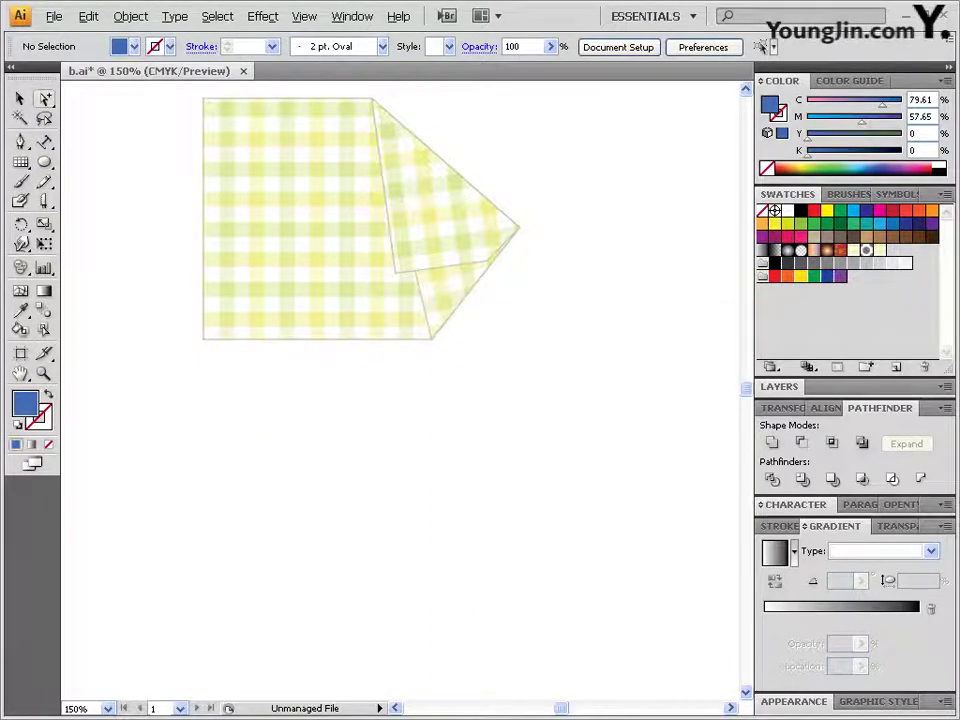
Draw a large rectangle below the folded checkered cloth and fill it with the new checkered pattern swatch.
left_click_drag(44, 162, 100, 165)
left_click_drag(208, 402, 596, 648)
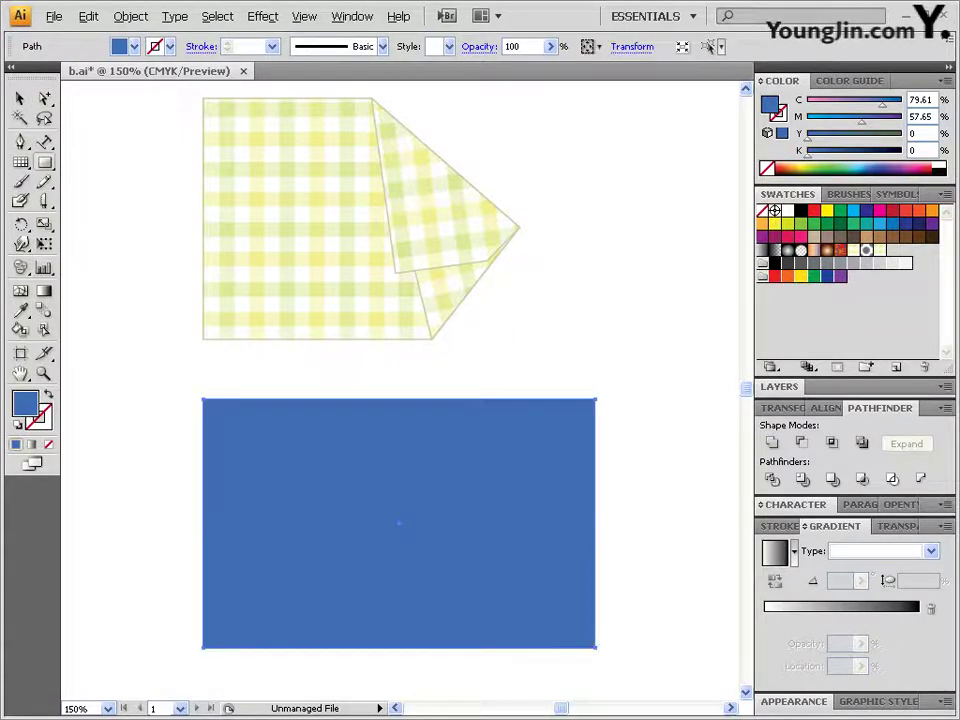
left_click(878, 251)
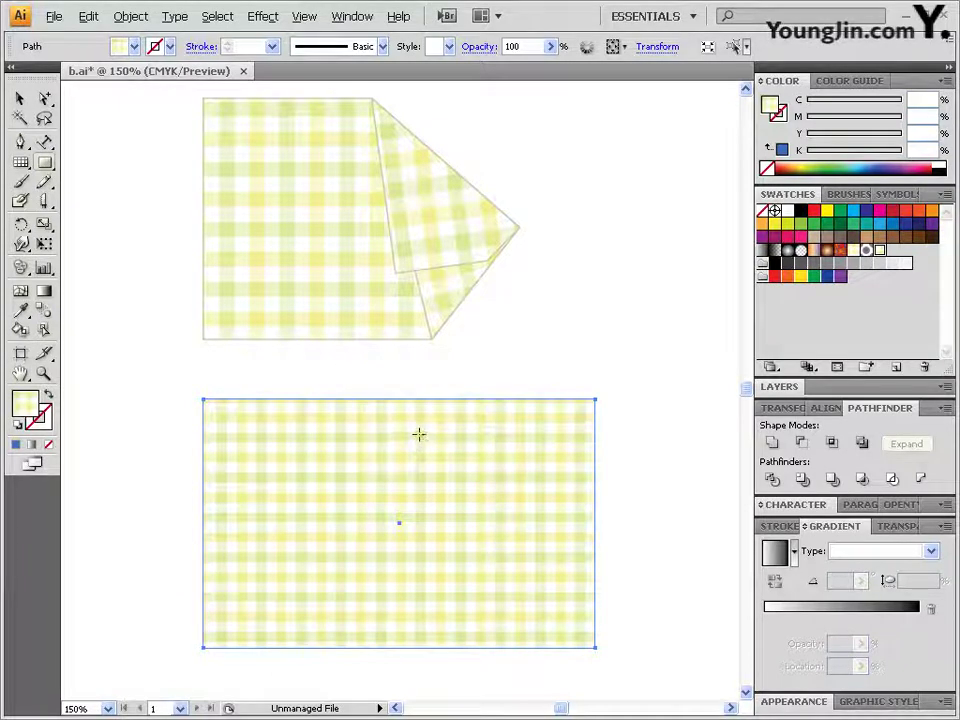
Scale only the rectangle's pattern uniformly to 150%, with Patterns enabled and Objects disabled.
double_click(44, 224)
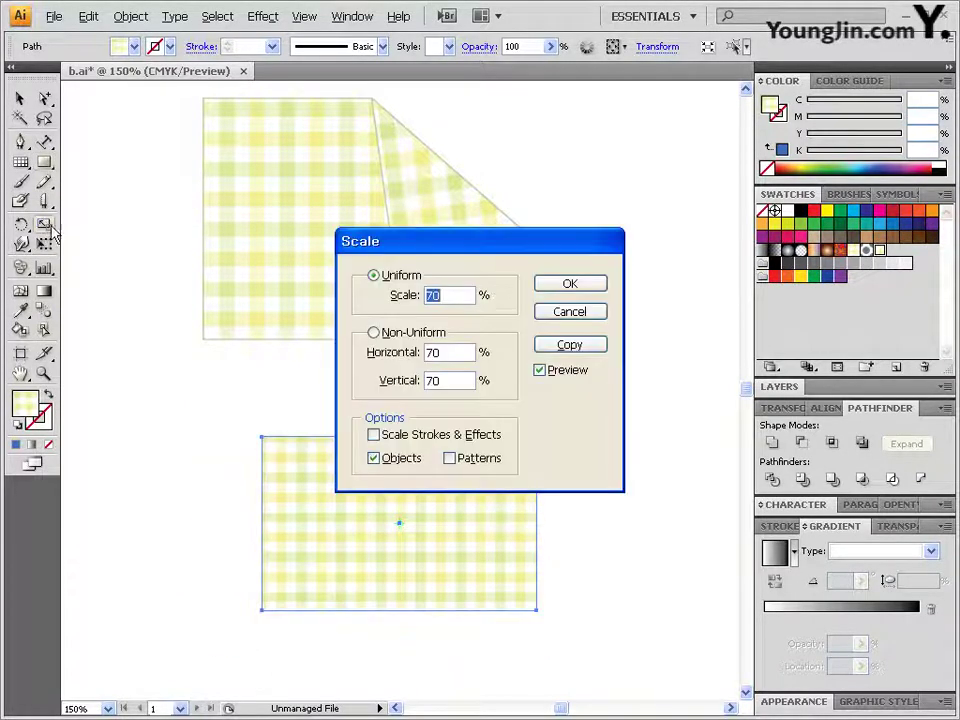
left_click_drag(486, 245, 444, 172)
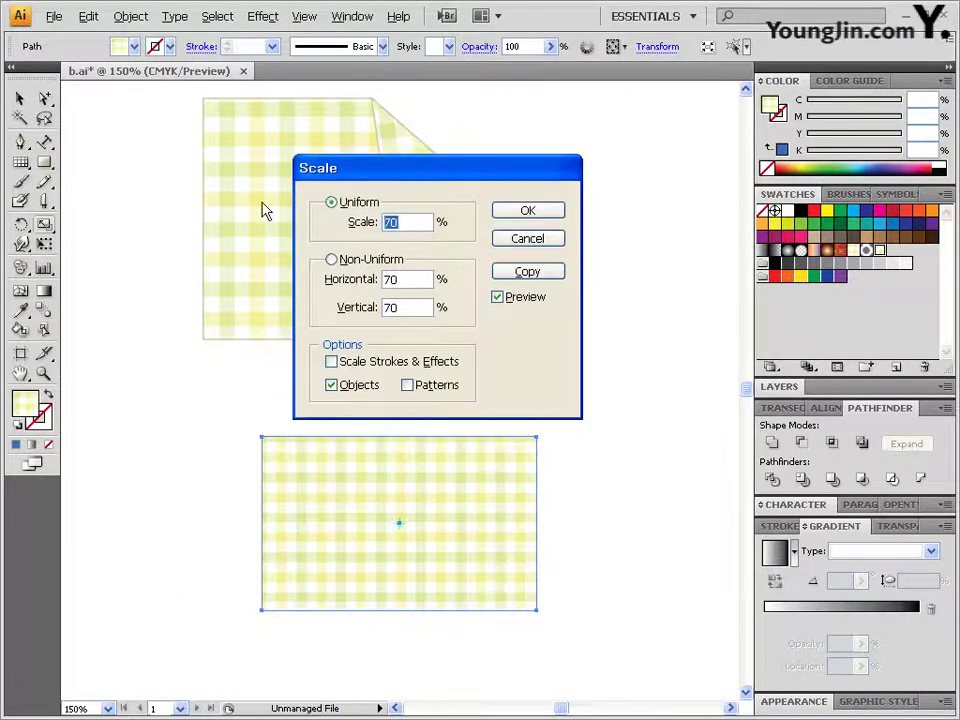
type("150")
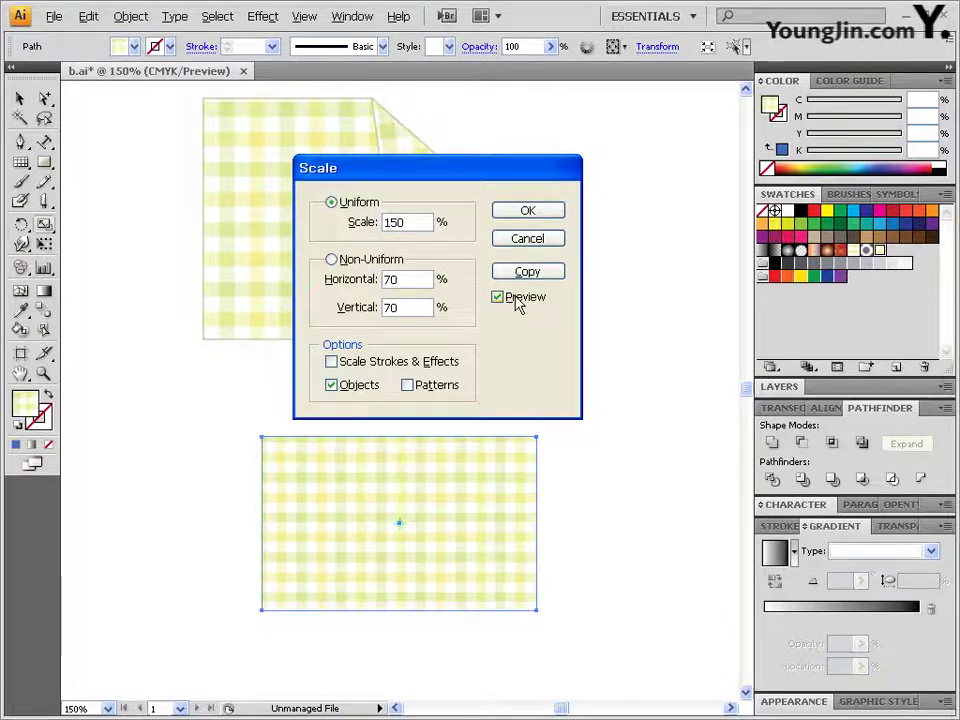
left_click(497, 297)
left_click(497, 297)
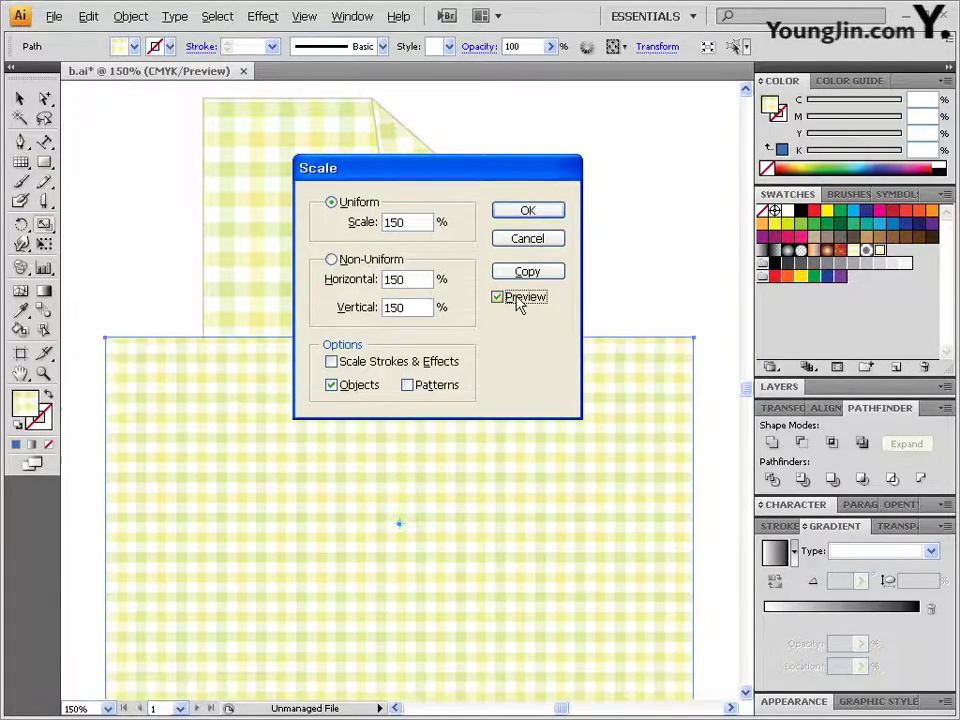
left_click(349, 393)
left_click(347, 392)
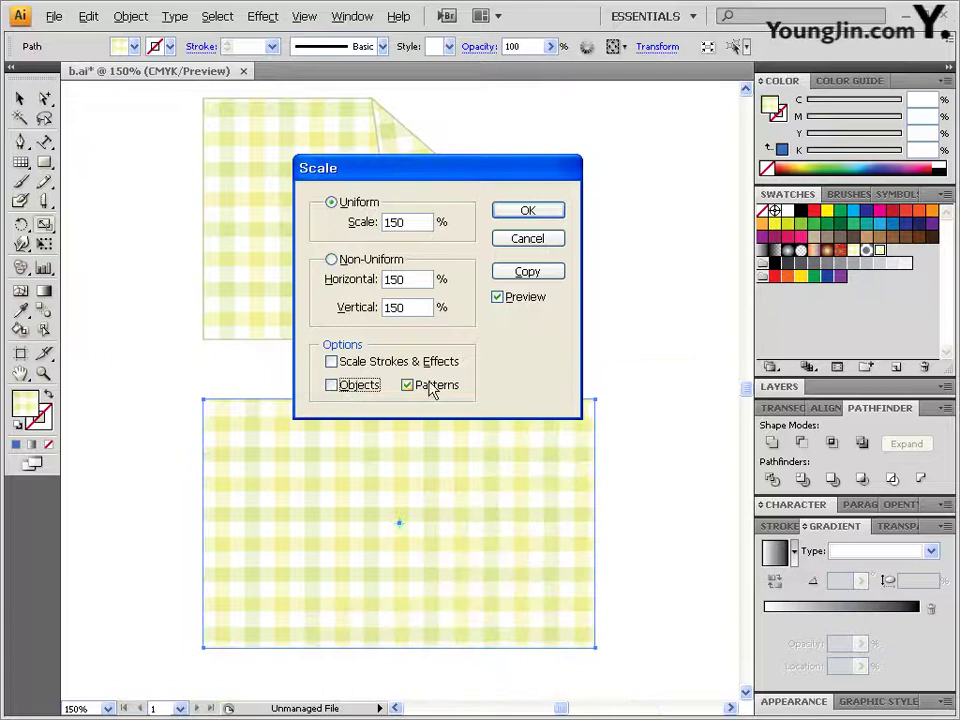
left_click(530, 299)
left_click(530, 299)
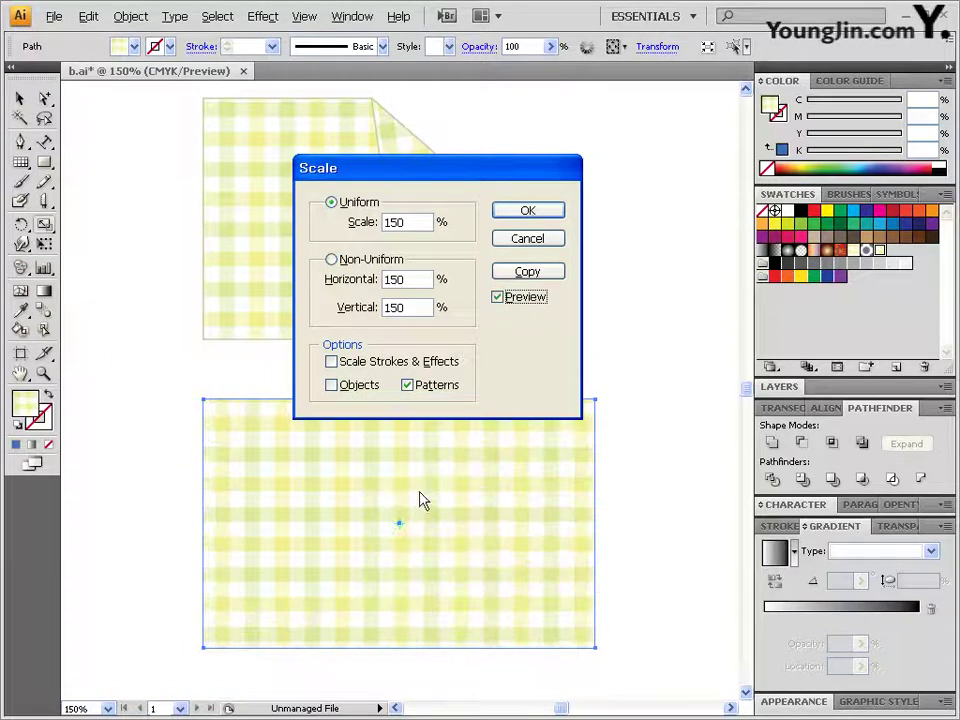
left_click(551, 210)
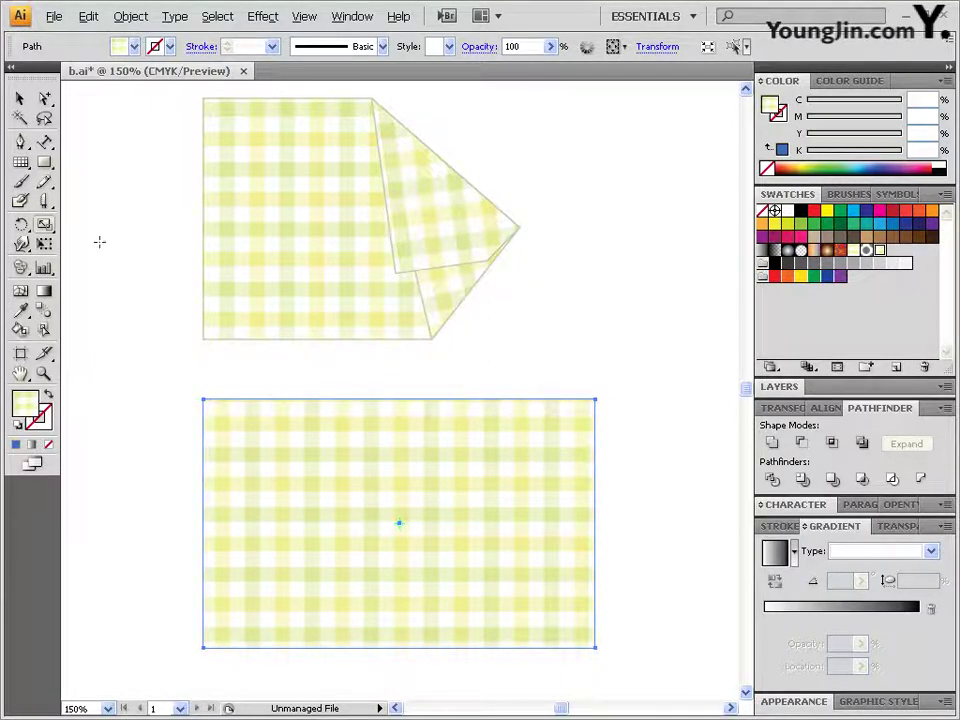
Draw two crossing black 1 pt diagonal lines, one cutting off the rectangle's upper-right corner and one its lower-right corner.
left_click_drag(20, 162, 54, 168)
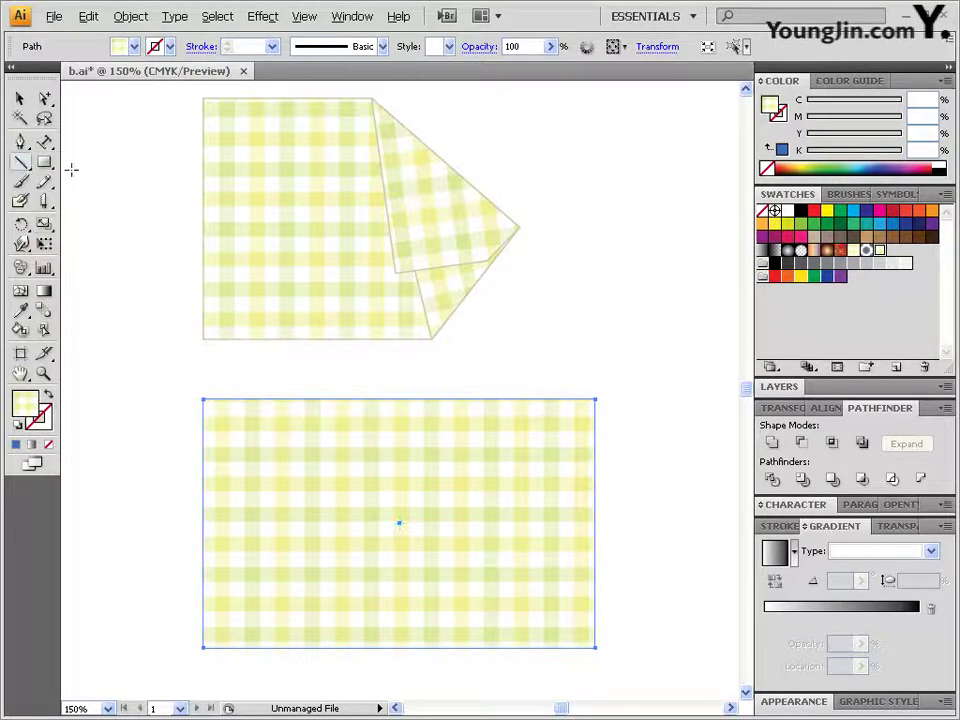
left_click_drag(371, 376, 666, 577)
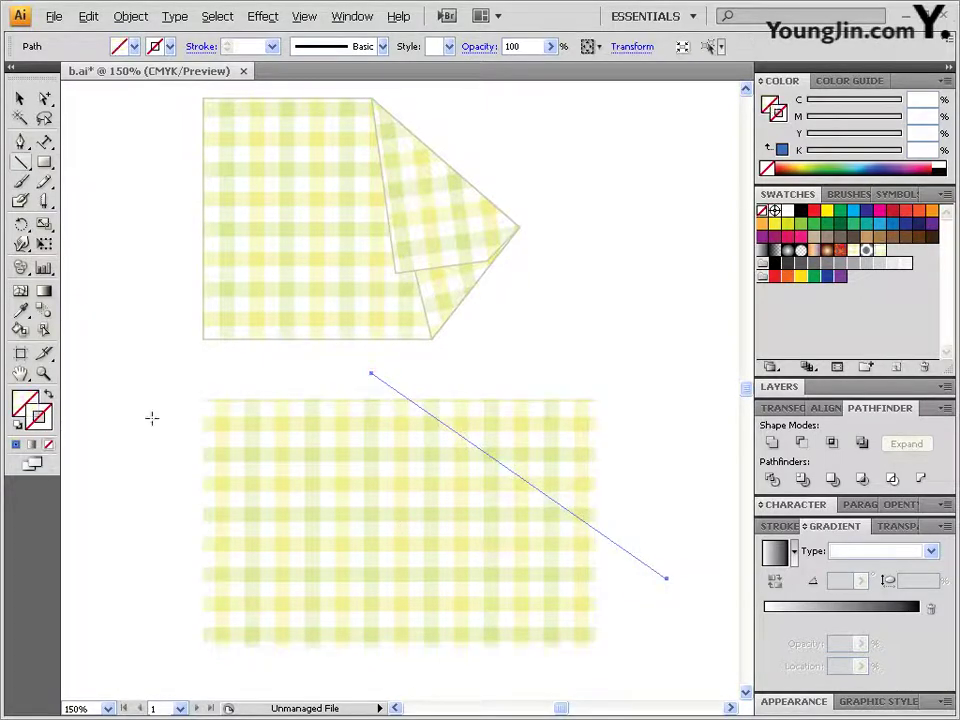
left_click(945, 170)
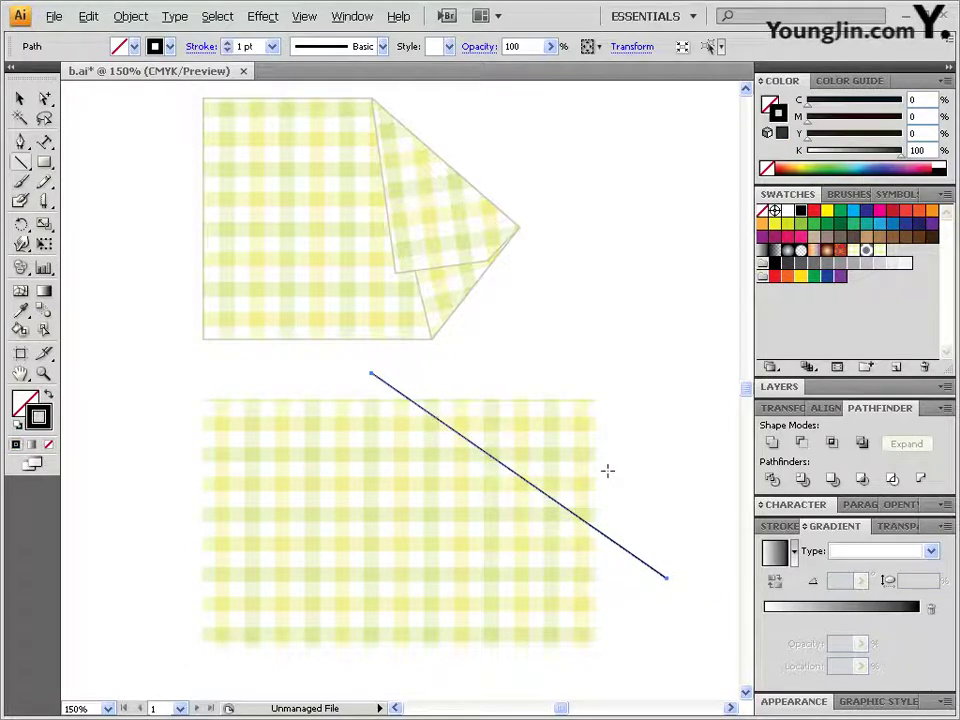
left_click_drag(614, 477, 422, 672)
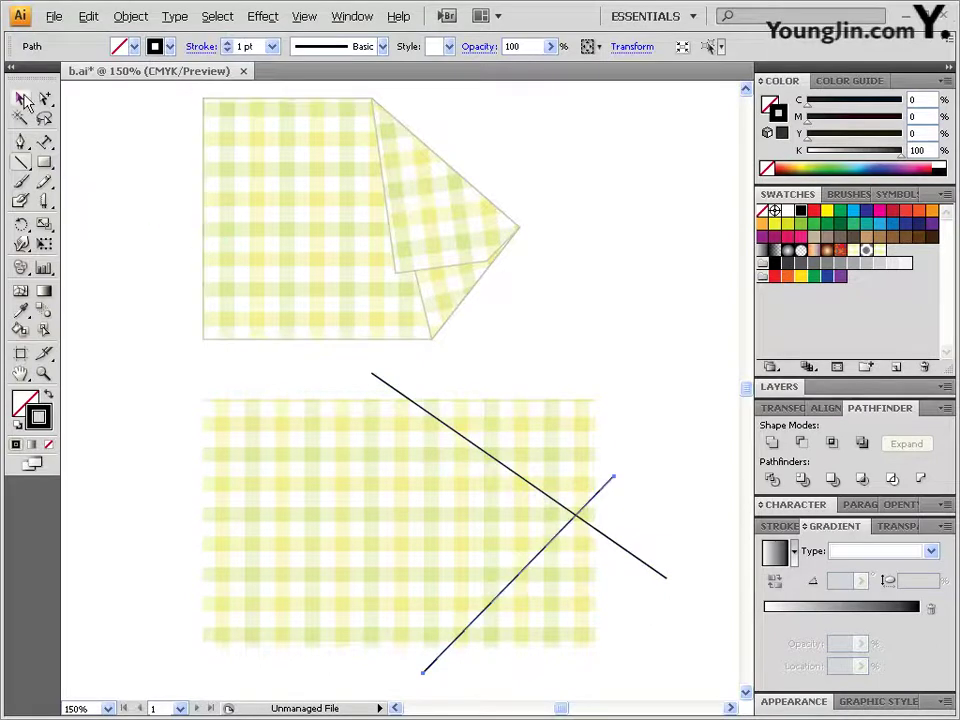
Select the checkered rectangle with both diagonal lines and split it along them using Pathfinder Divide.
left_click(21, 99)
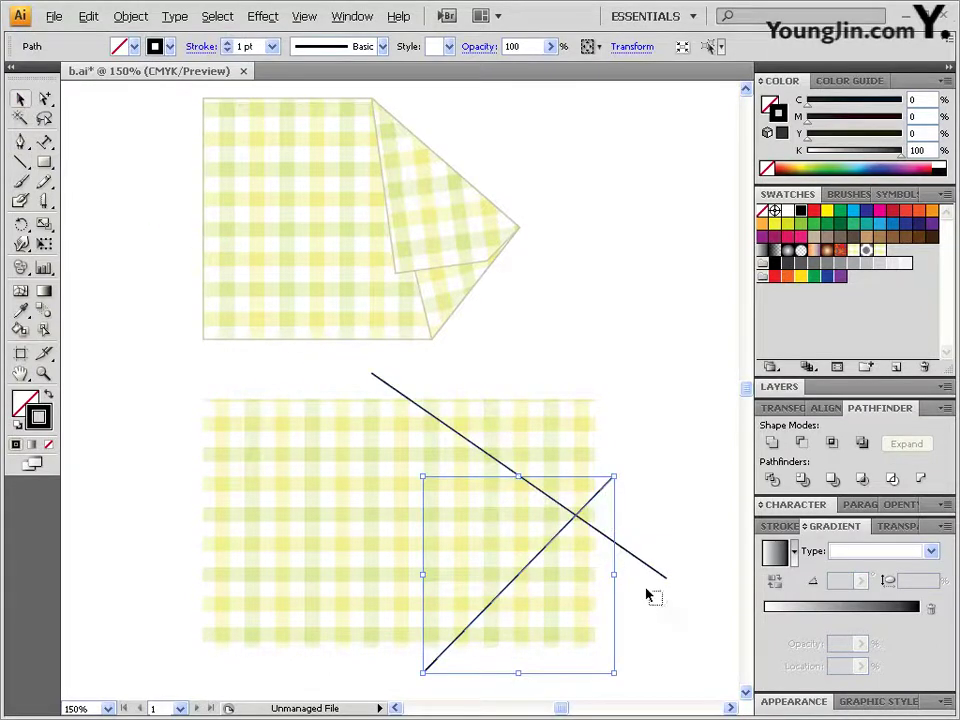
left_click_drag(662, 574, 461, 467)
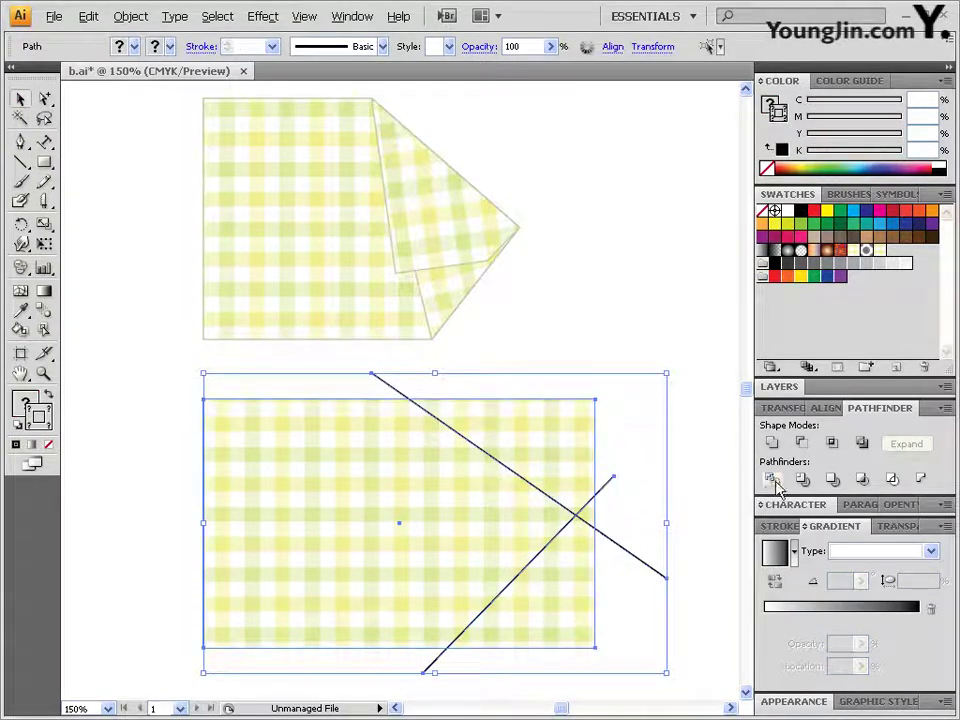
left_click(772, 479)
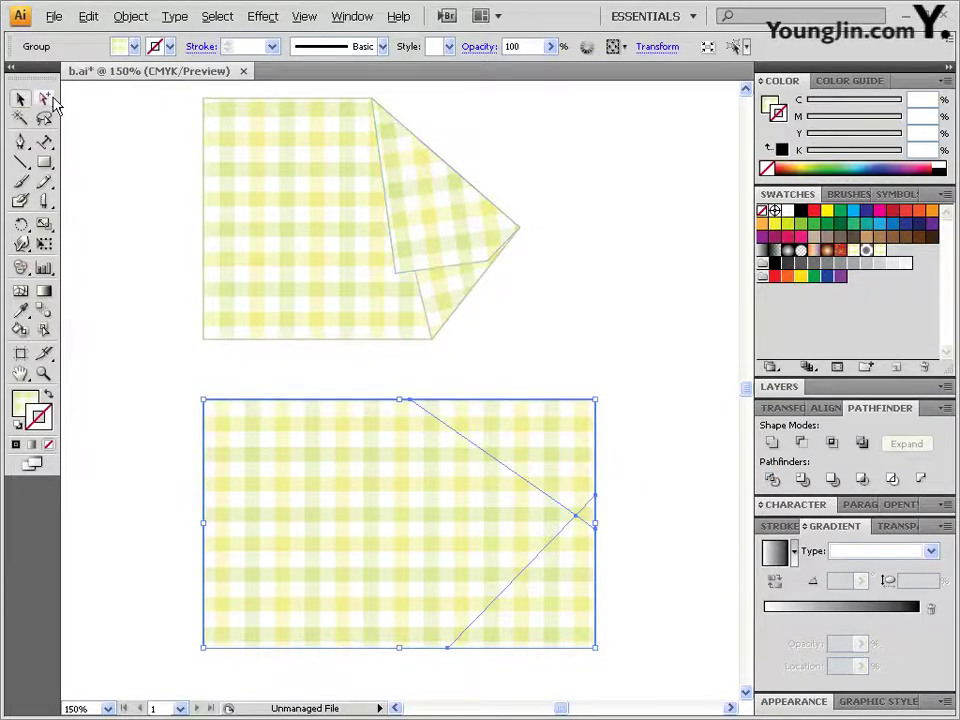
Delete the small triangle between the two cuts at the rectangle's right edge.
left_click(45, 99)
left_click(606, 525)
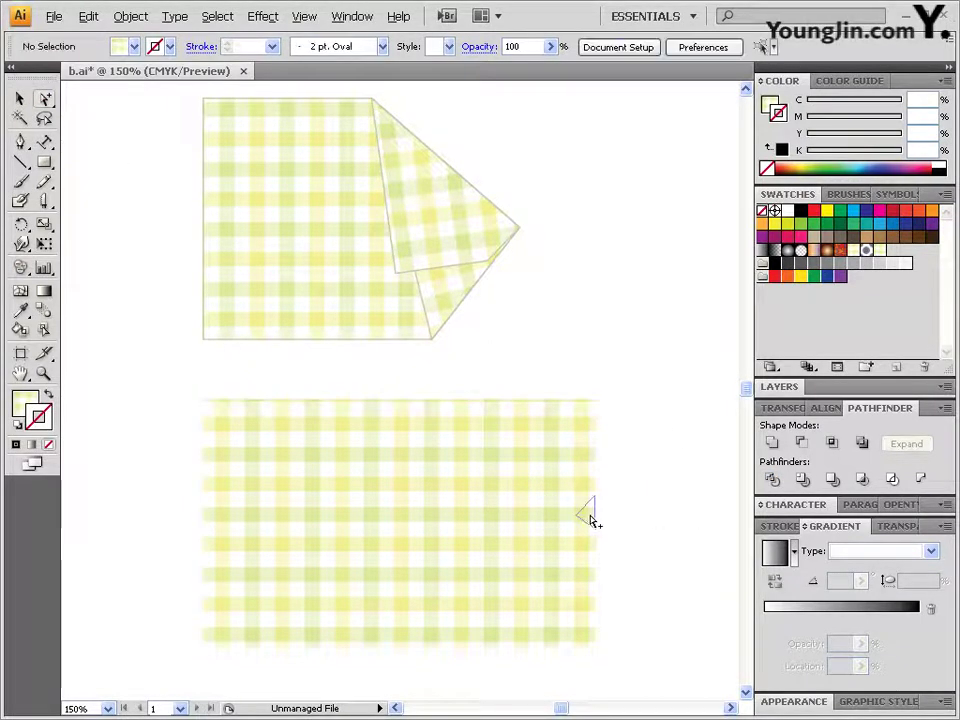
left_click(592, 515)
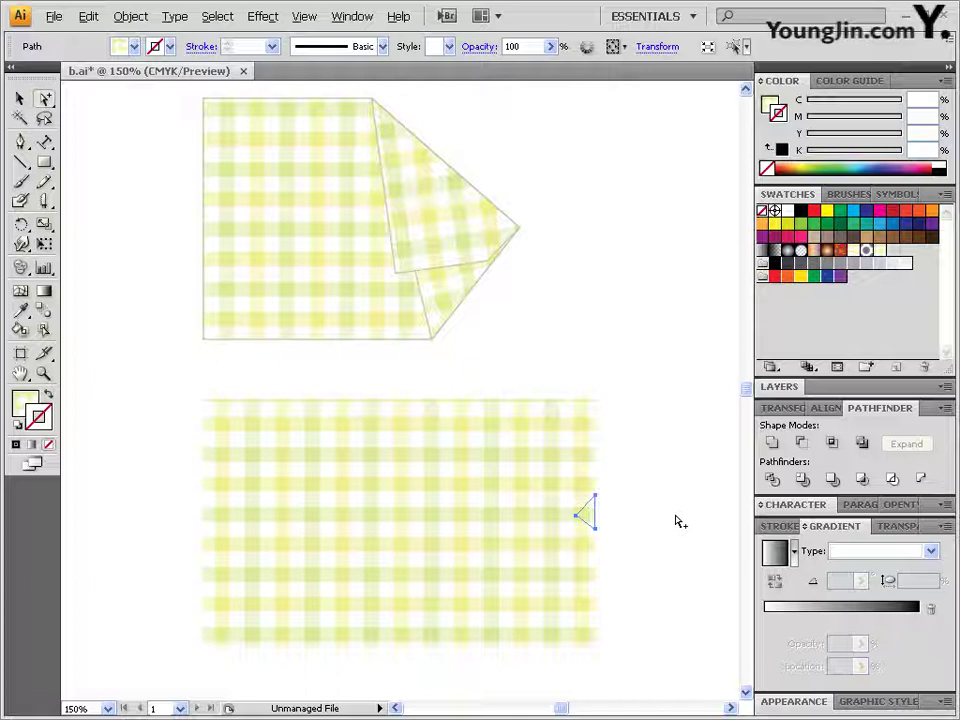
key("Delete")
Examine the divided cloth by selecting its main body, upper-right piece and lower-right piece in turn.
left_click(581, 466)
left_click(577, 585)
left_click(467, 524)
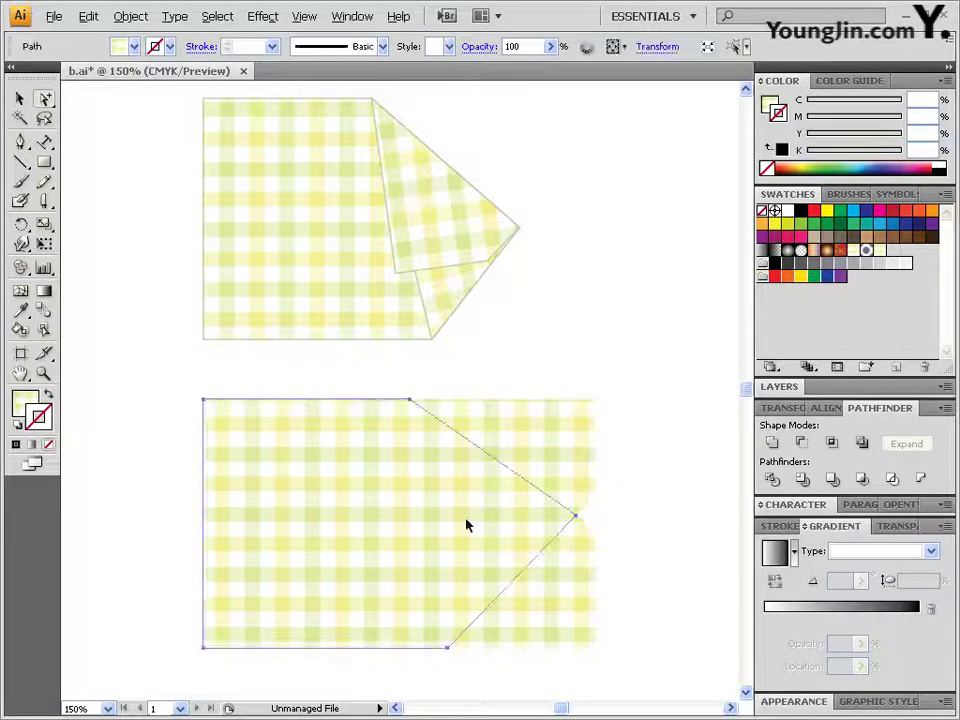
left_click(538, 441)
left_click(471, 551)
left_click(545, 441)
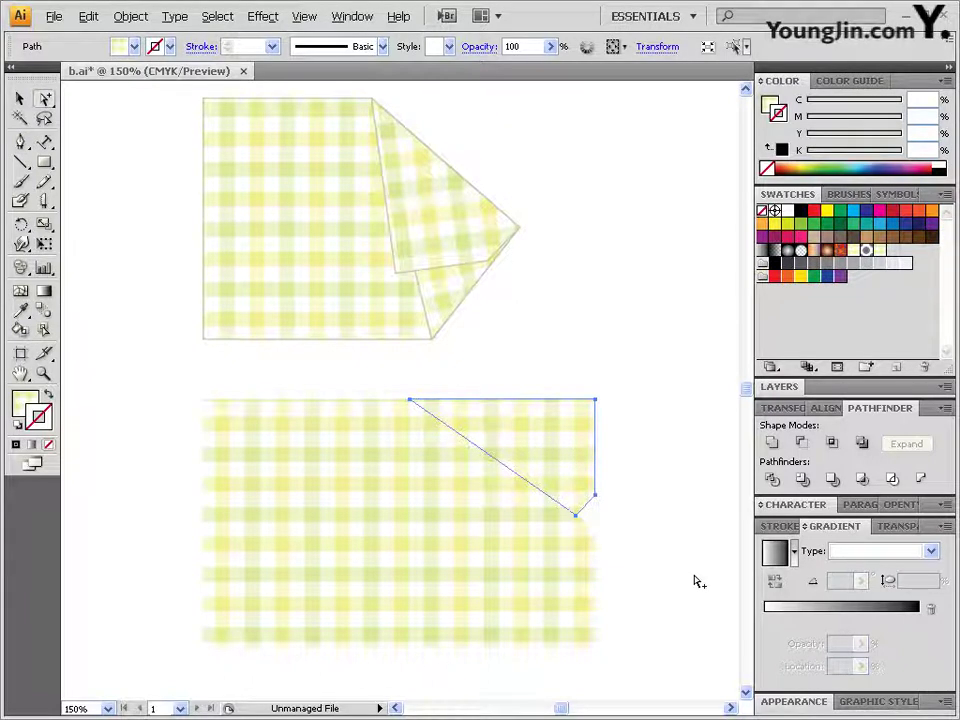
left_click(572, 598)
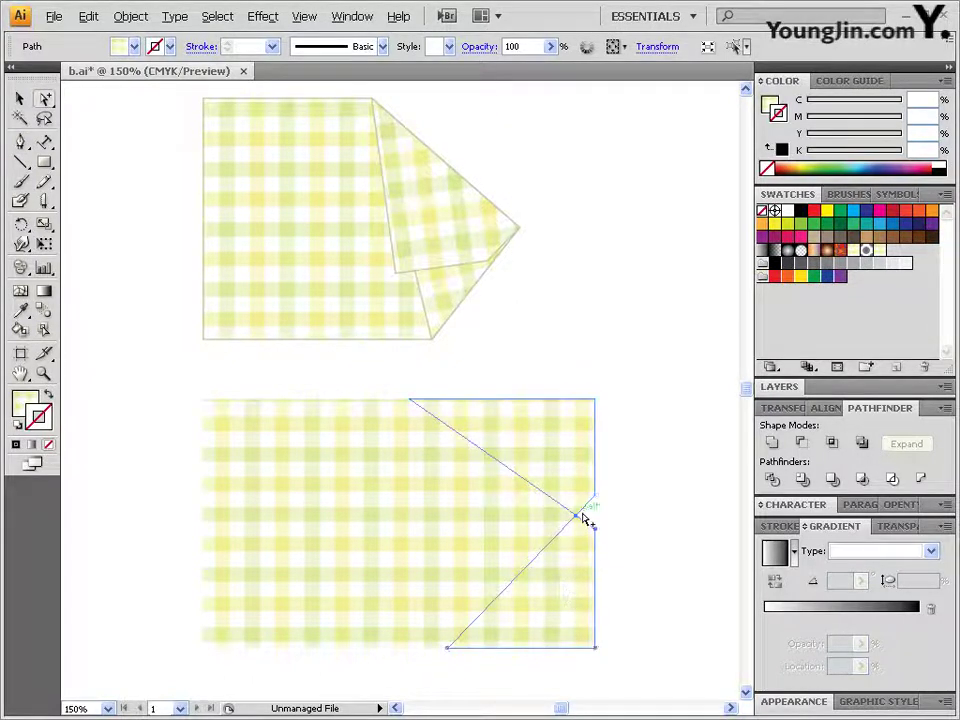
left_click(438, 505, "shift")
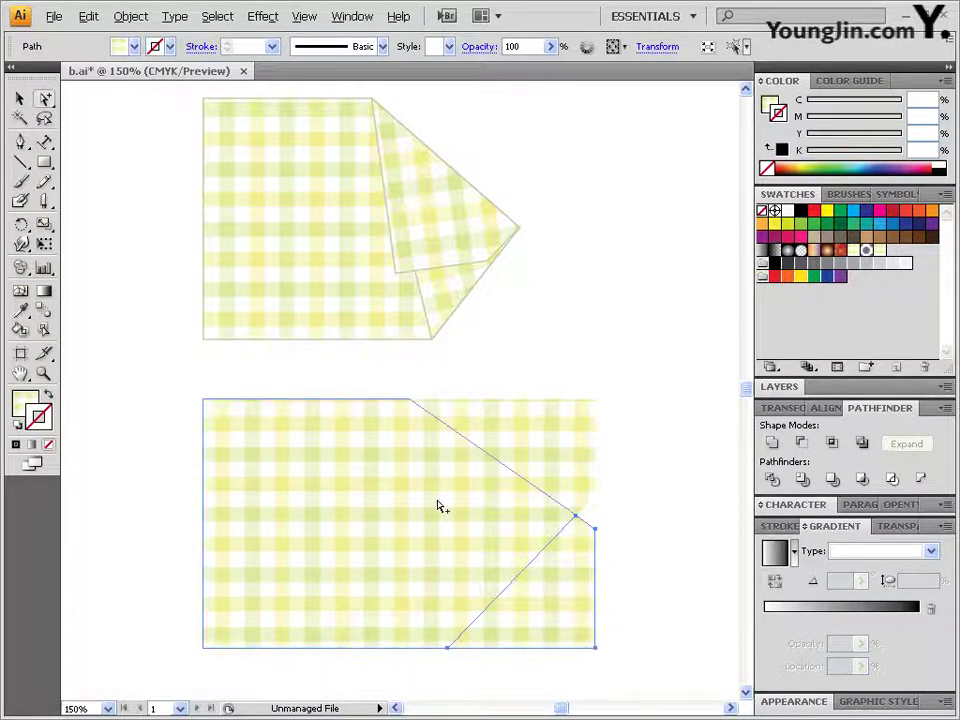
left_click(438, 505, "shift")
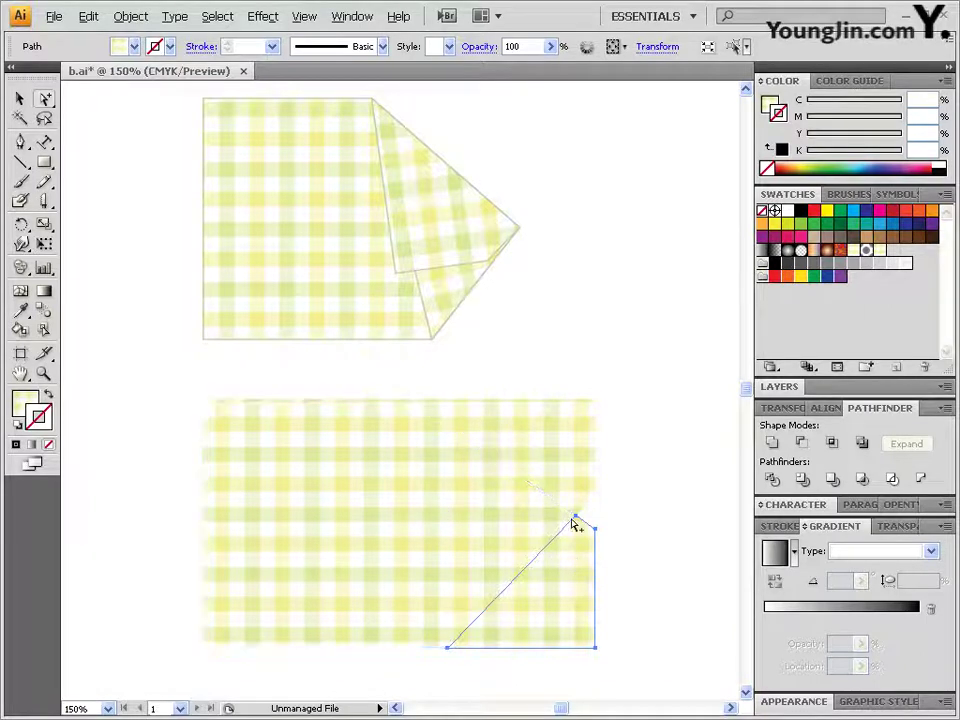
left_click(477, 531, "shift")
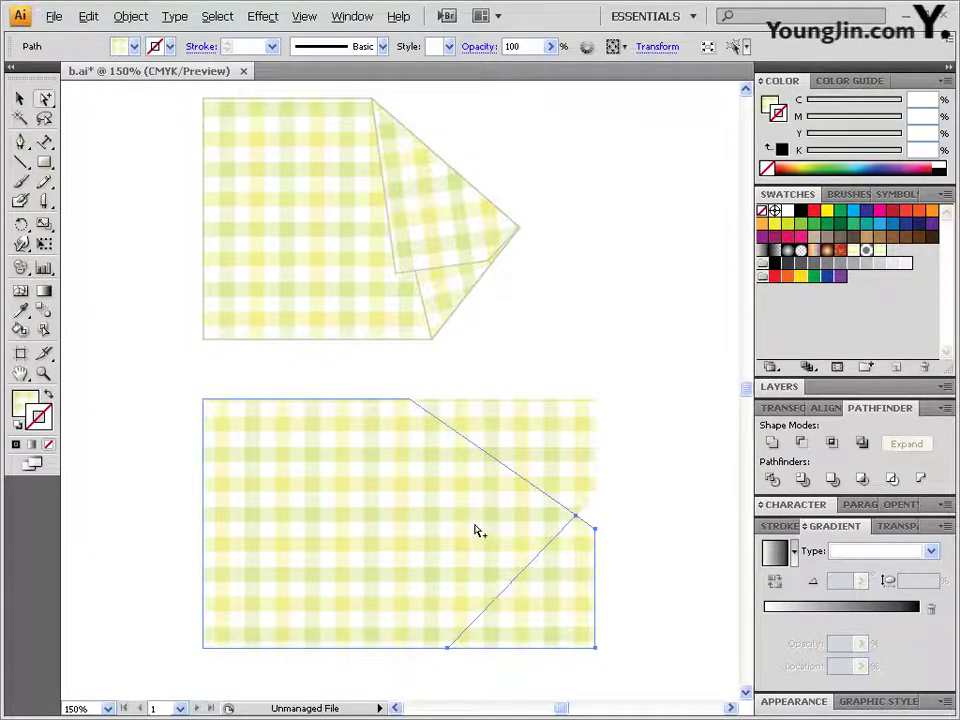
left_click(568, 514, "shift")
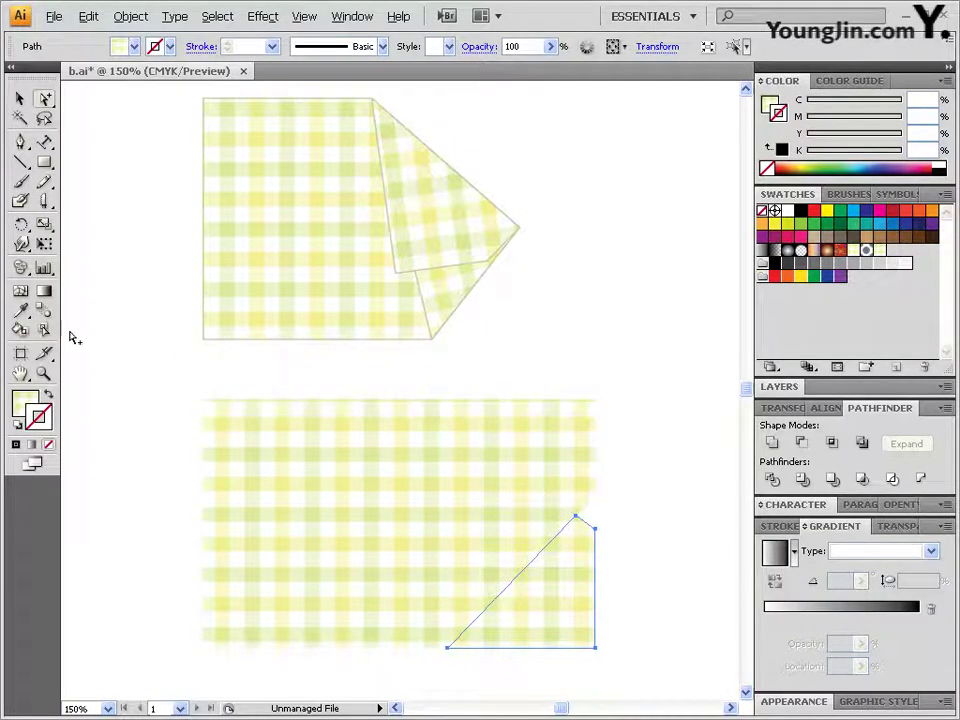
Measure the lower diagonal cut's angle from the point where the cuts cross to the upper-right piece's right edge.
left_click_drag(21, 311, 104, 333)
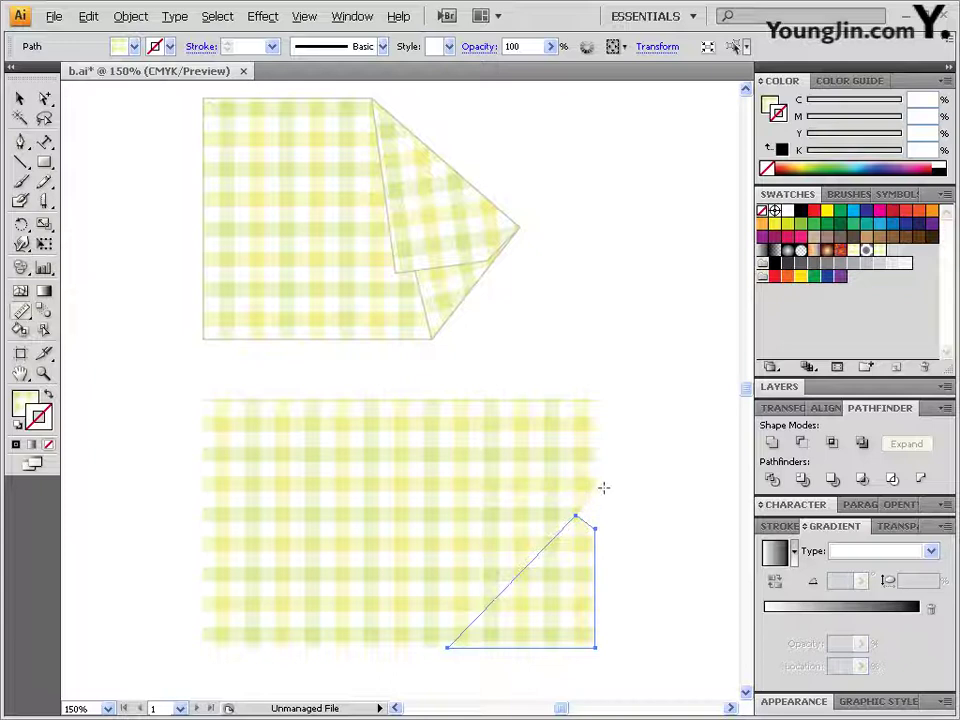
left_click(305, 17)
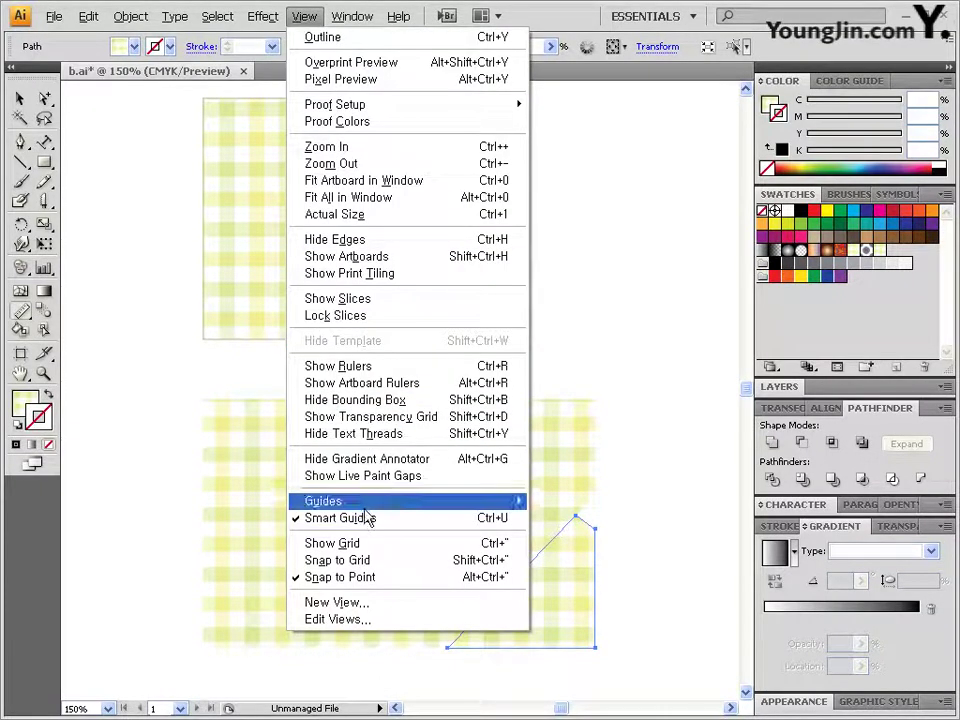
left_click(571, 7)
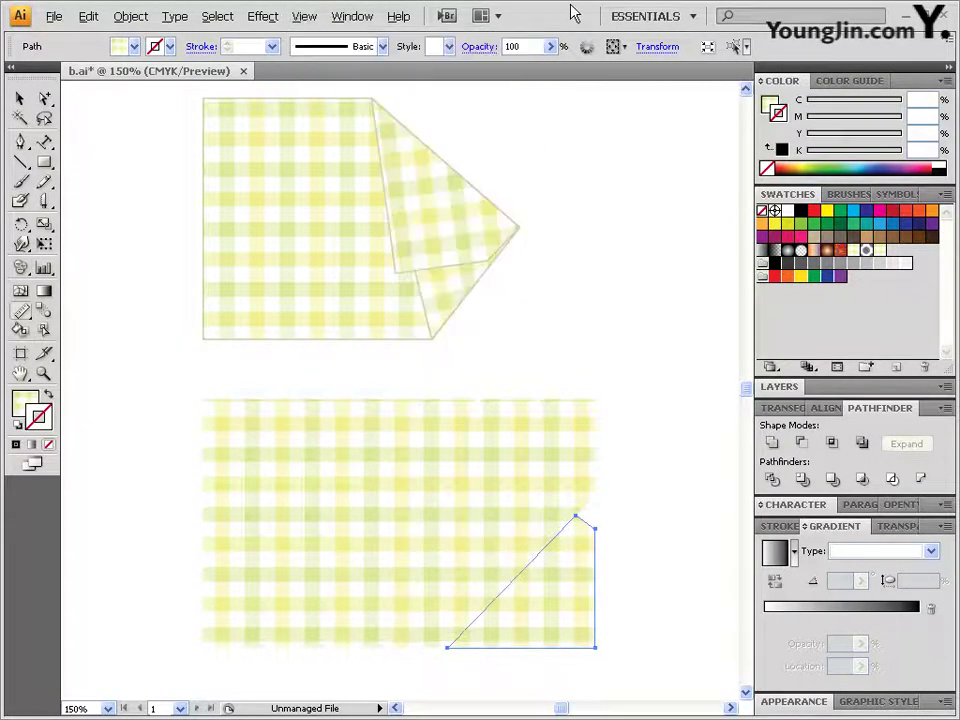
left_click(586, 521, "ctrl")
left_click_drag(403, 340, 418, 328)
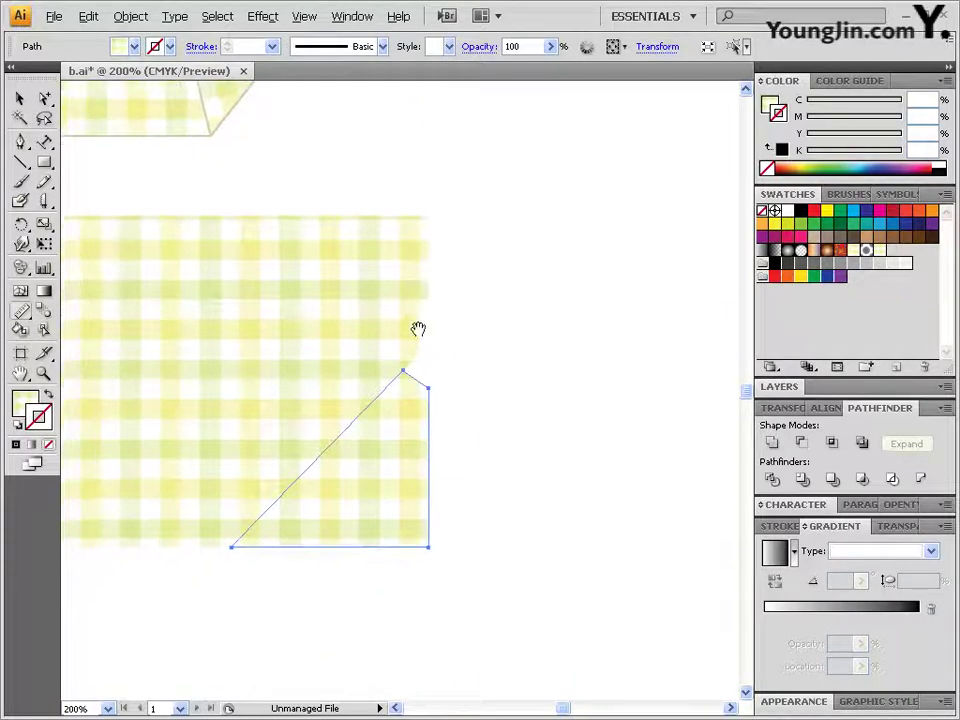
left_click(418, 329, "ctrl")
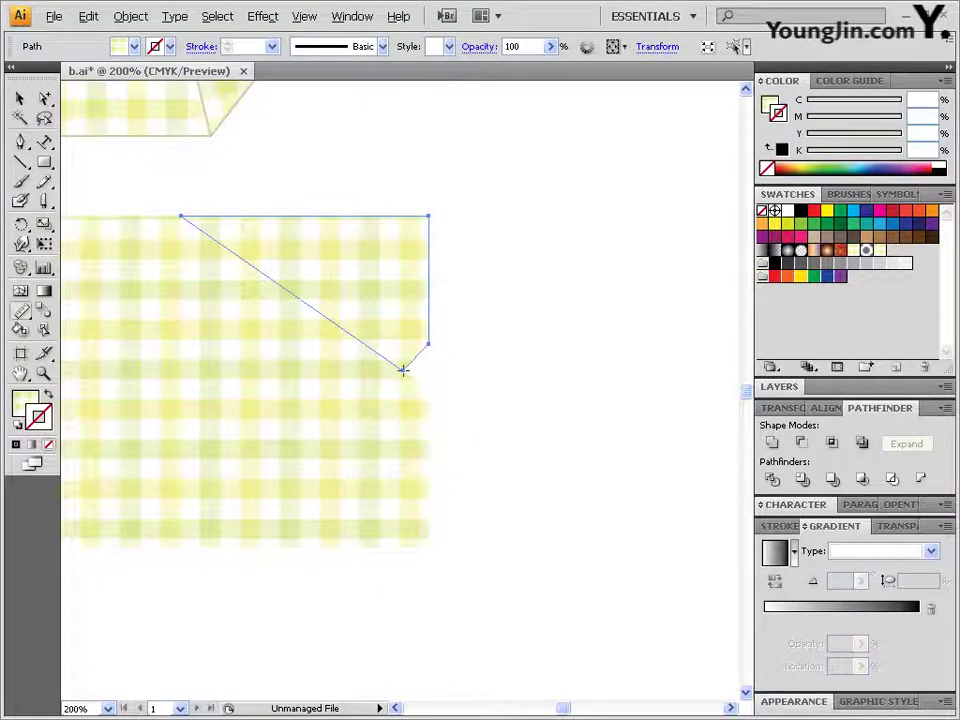
left_click_drag(402, 370, 427, 345)
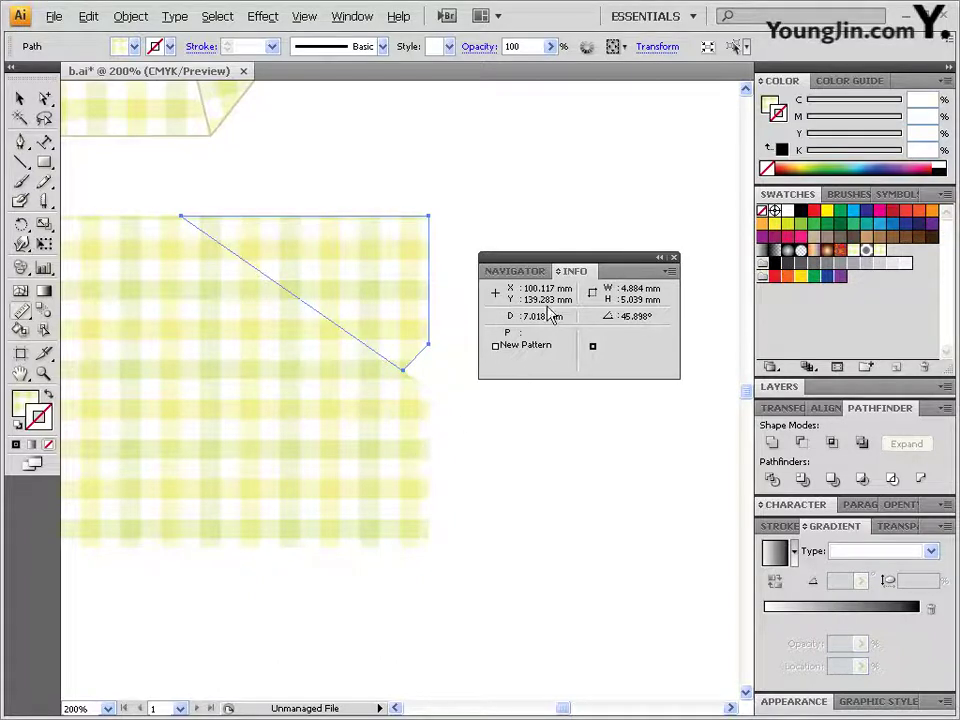
Reflect the lower-right piece about the cuts' crossing point at an angle of 45.9°, with both Objects and Patterns enabled.
left_click(397, 454, "shift")
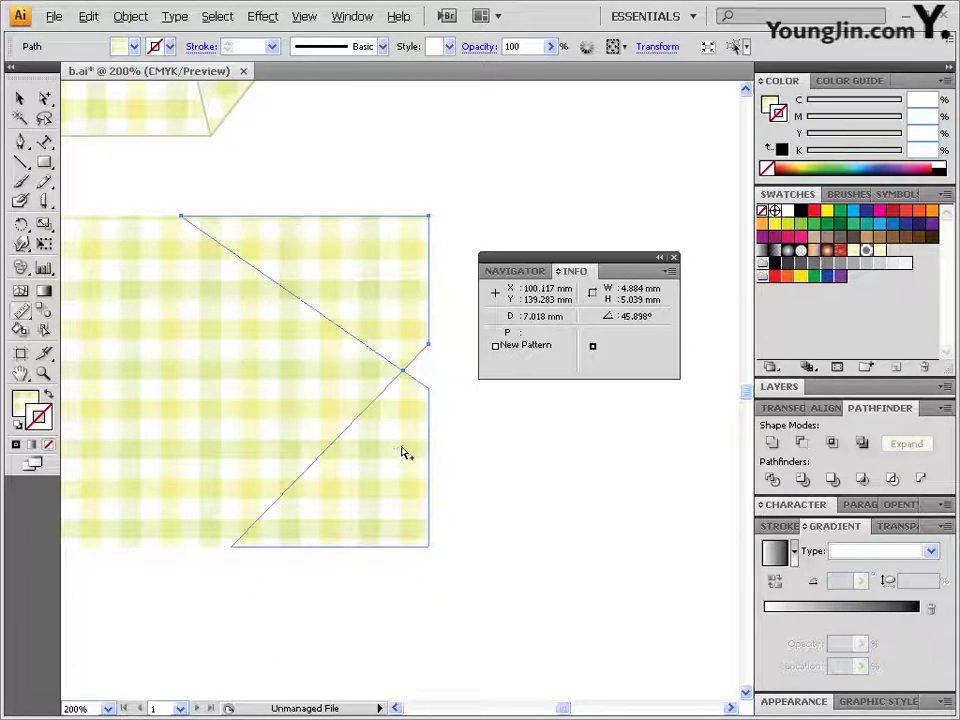
left_click(402, 452, "ctrl")
left_click_drag(21, 224, 73, 246)
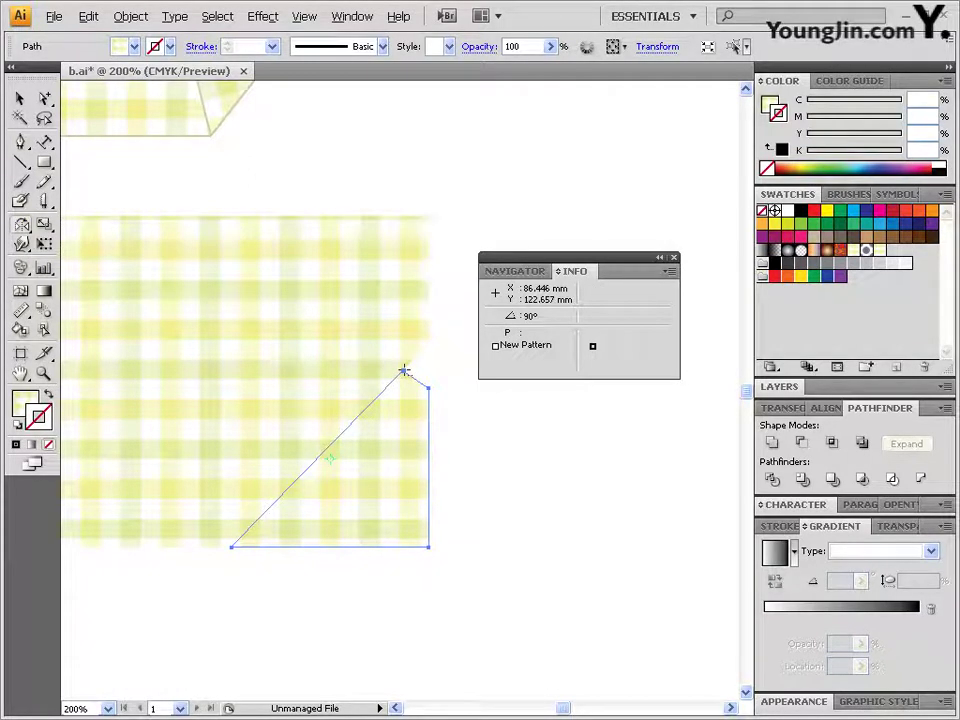
left_click(403, 370, "alt")
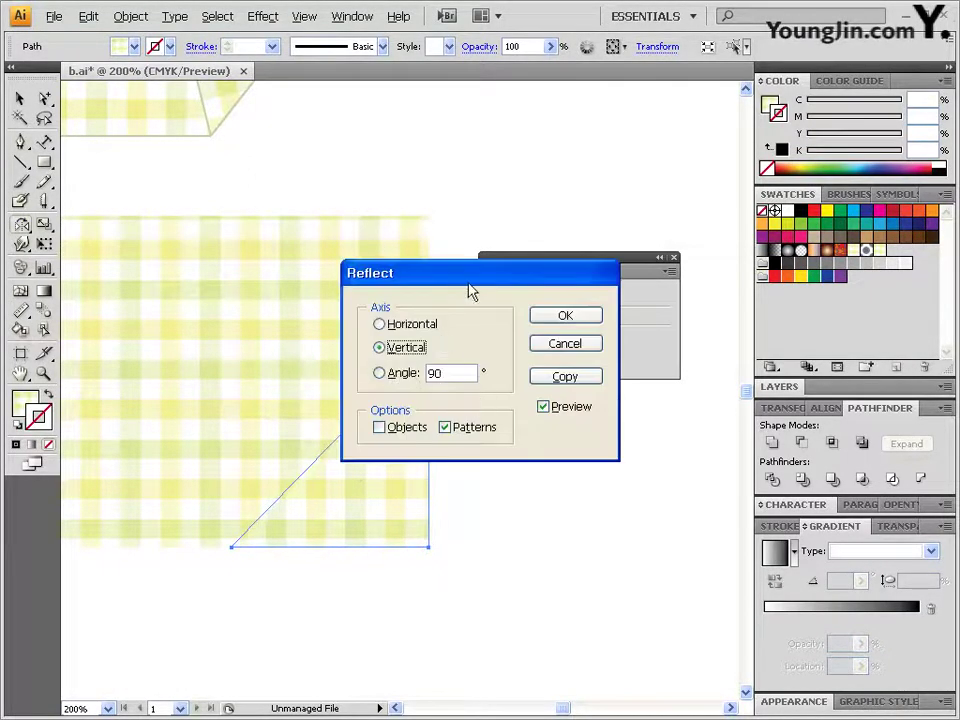
left_click_drag(471, 291, 562, 403)
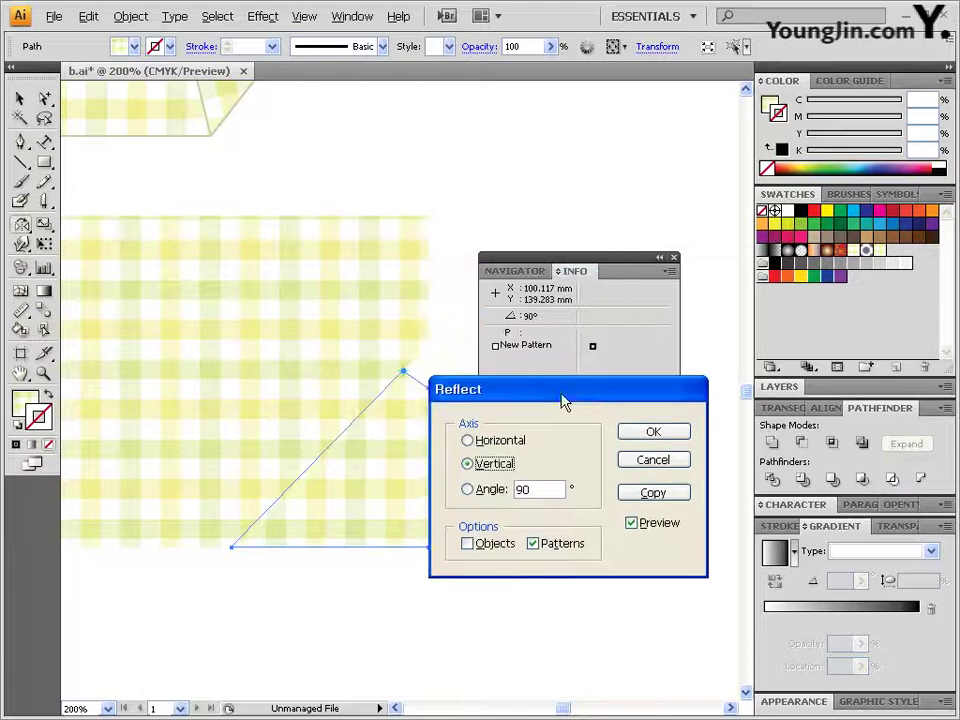
left_click(490, 492)
type("45.")
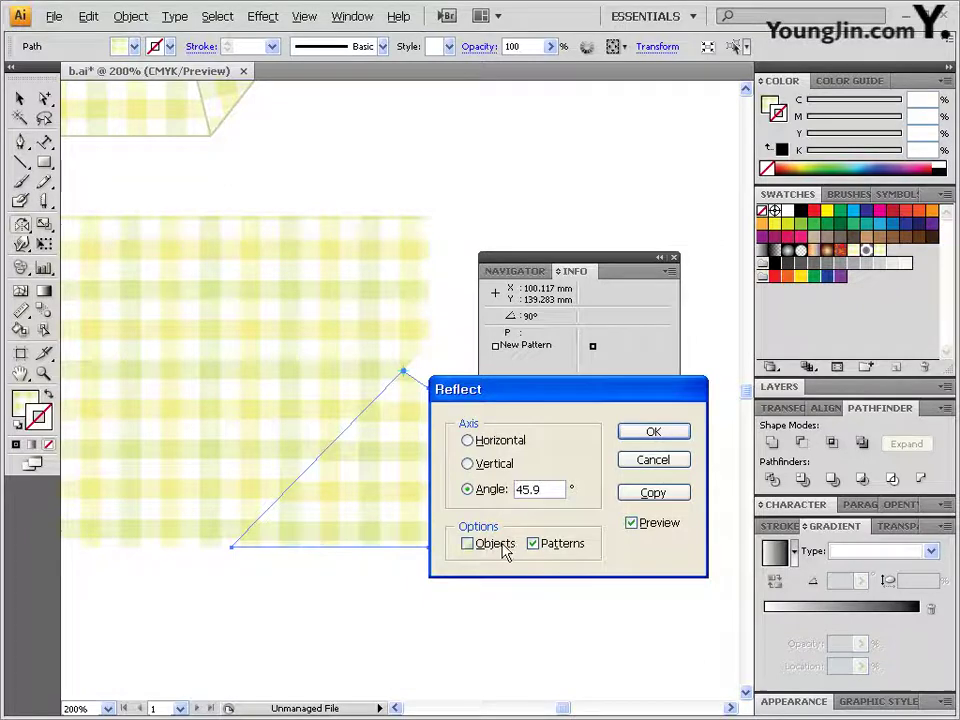
left_click(467, 543)
left_click(660, 525)
left_click(660, 524)
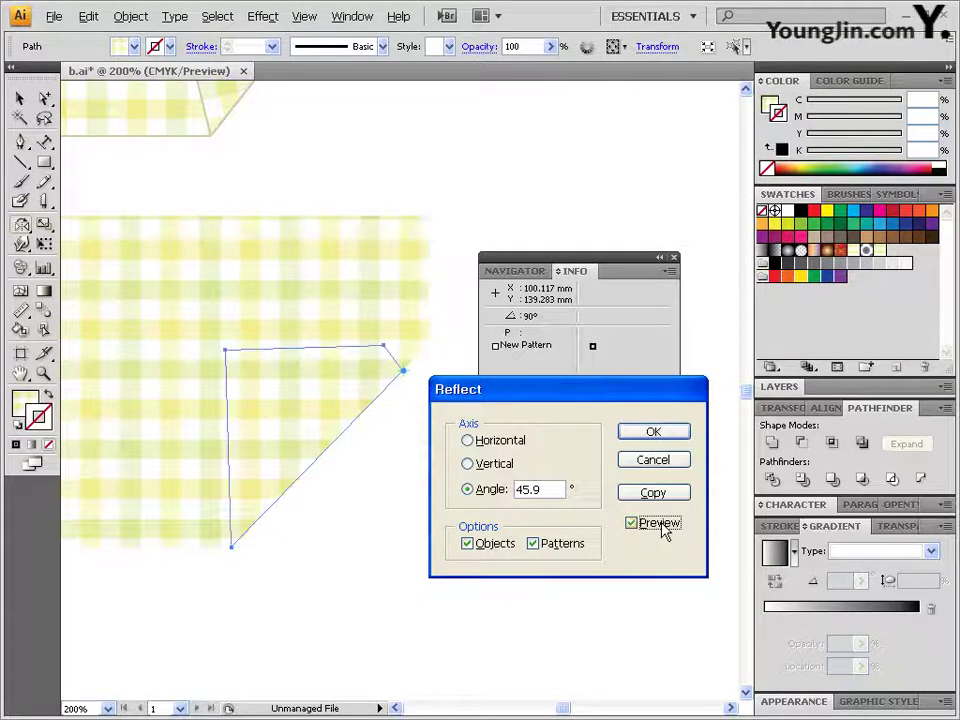
left_click(660, 524)
left_click(660, 524)
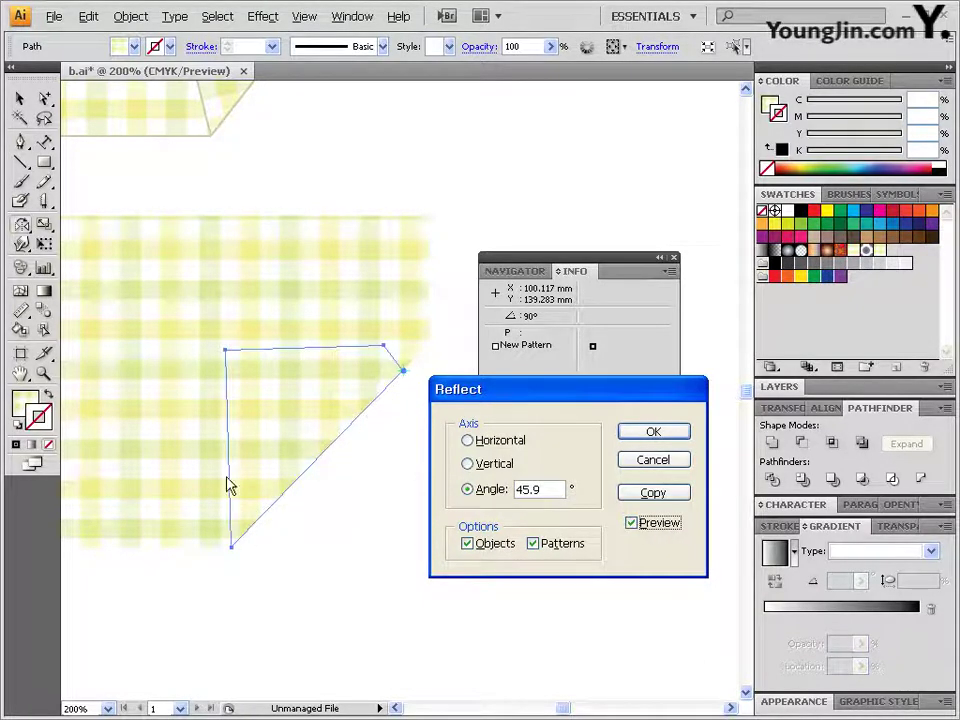
left_click(654, 431)
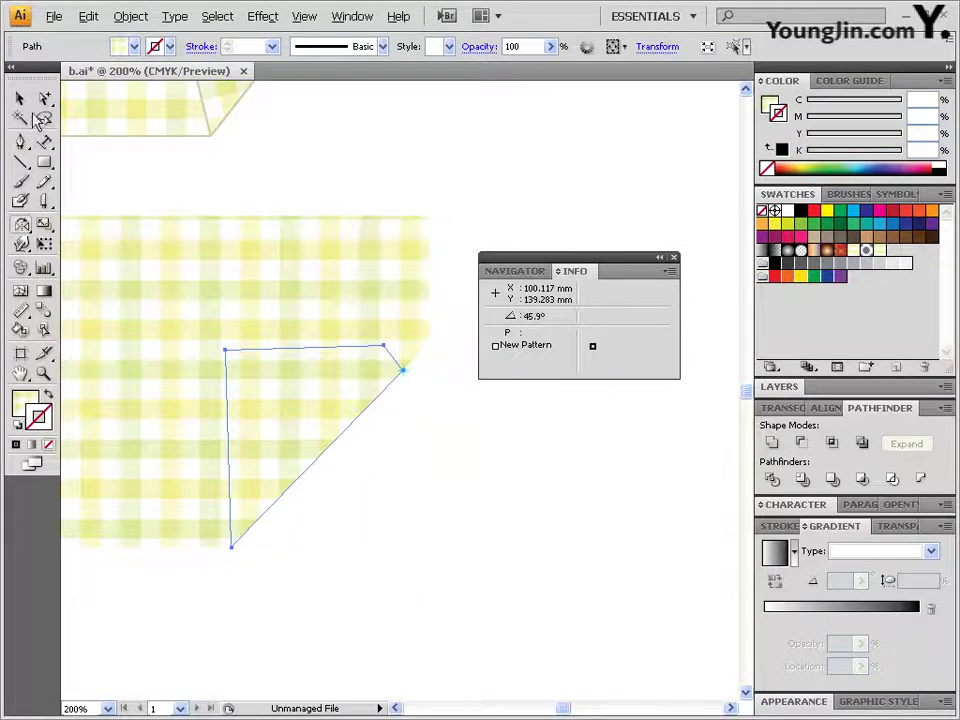
Give the whole divided cloth group a 1 pt gray outline of 30% black.
left_click(20, 98)
left_click(296, 339)
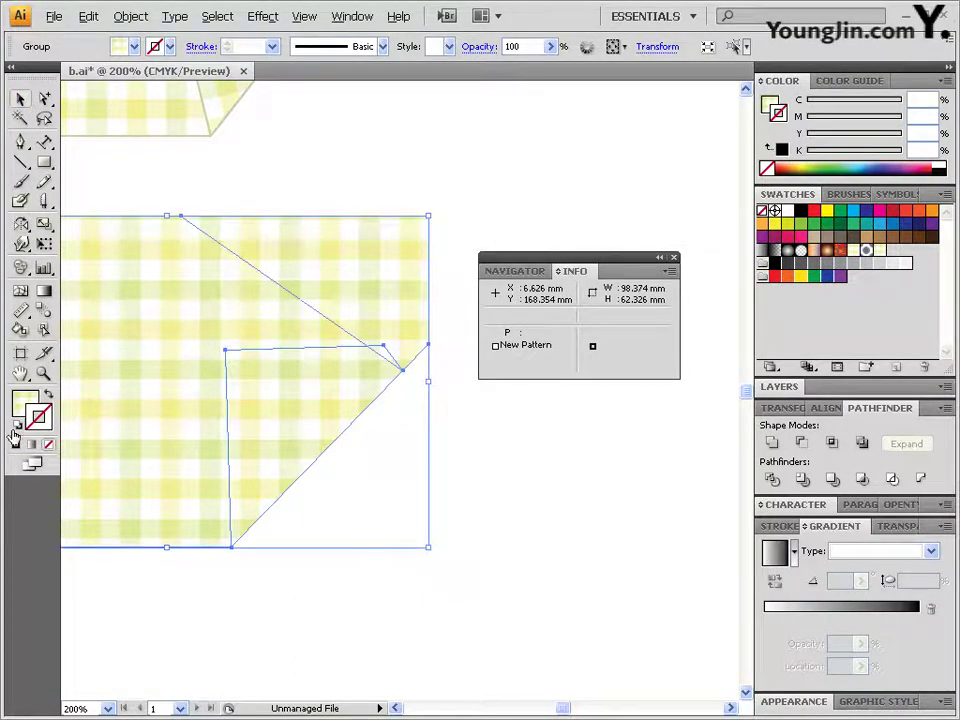
left_click(946, 161)
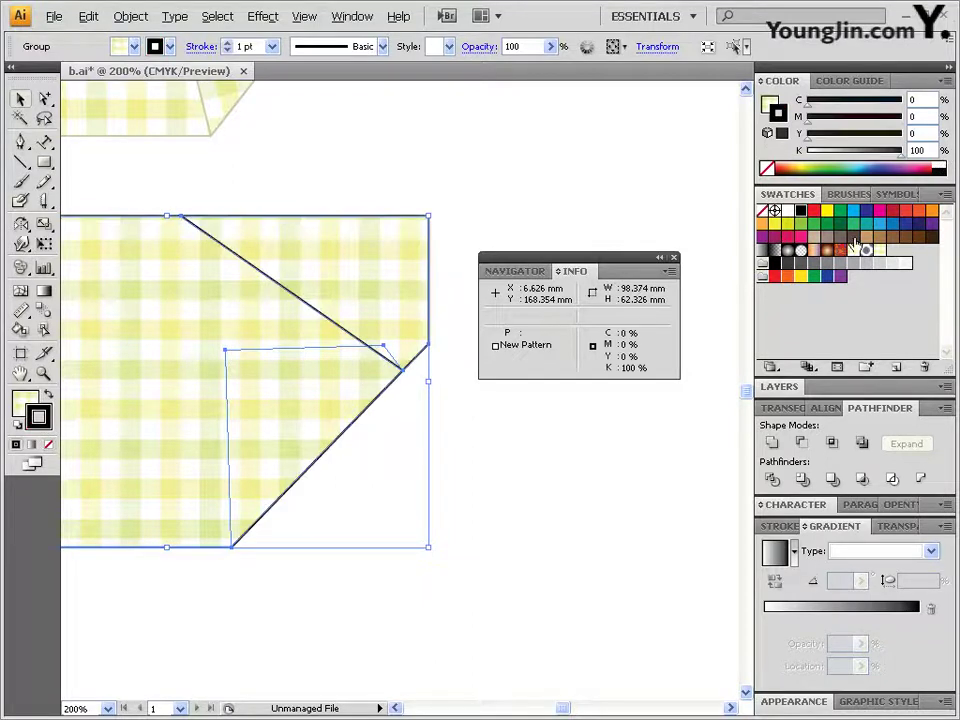
left_click_drag(846, 155, 839, 156)
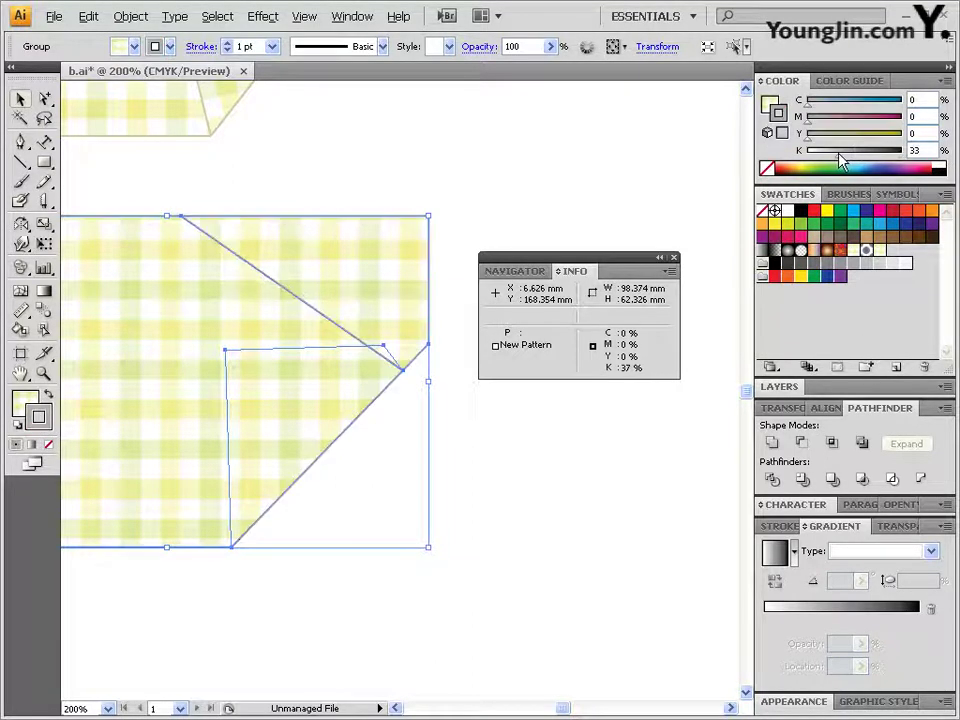
left_click(403, 568)
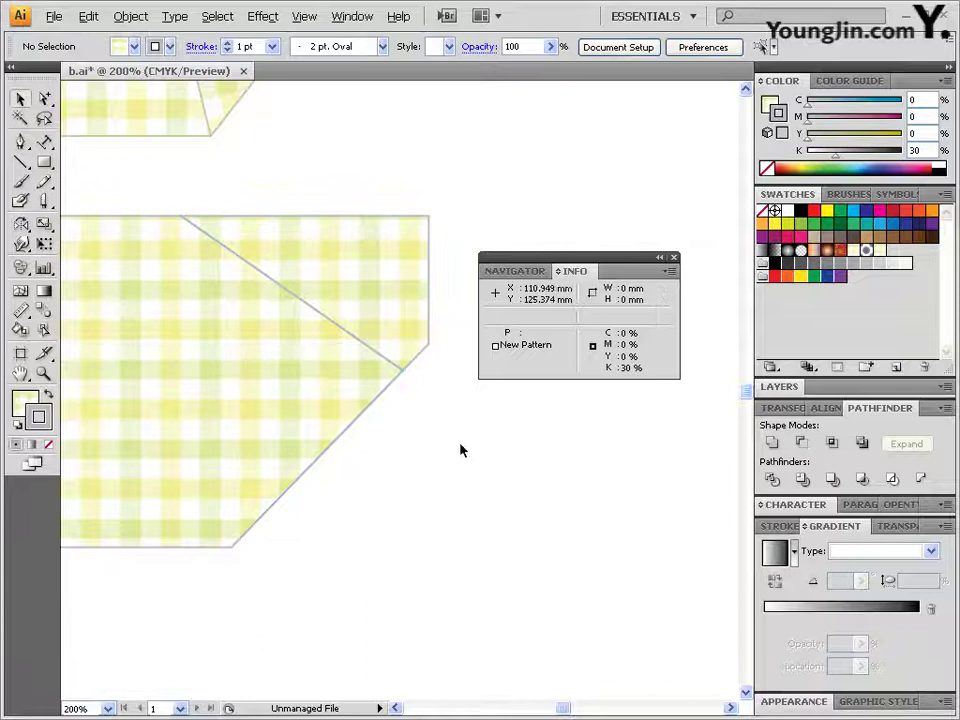
Select only the cloth's large main piece and send it to the back, behind the folded lower flap.
left_click(313, 396)
left_click(45, 98)
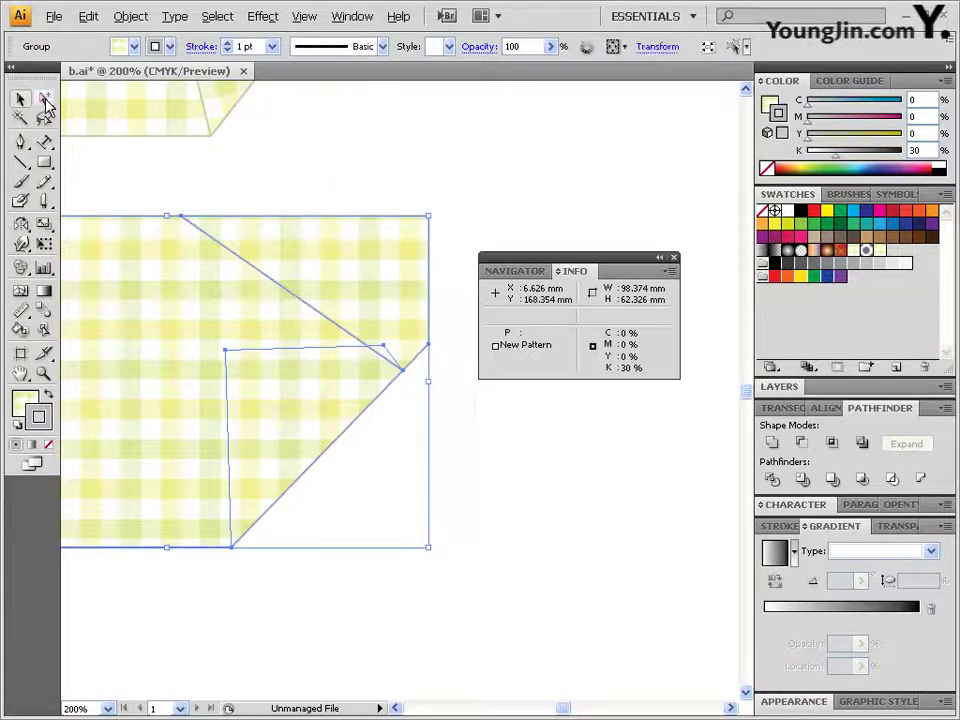
left_click(417, 466)
left_click(197, 332)
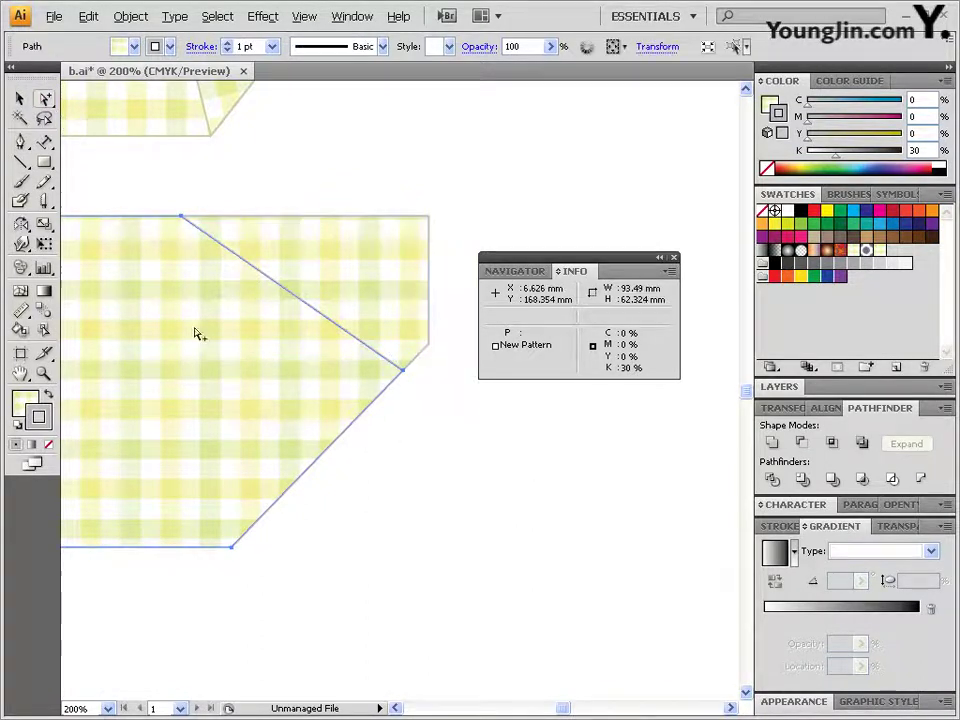
left_click(135, 20)
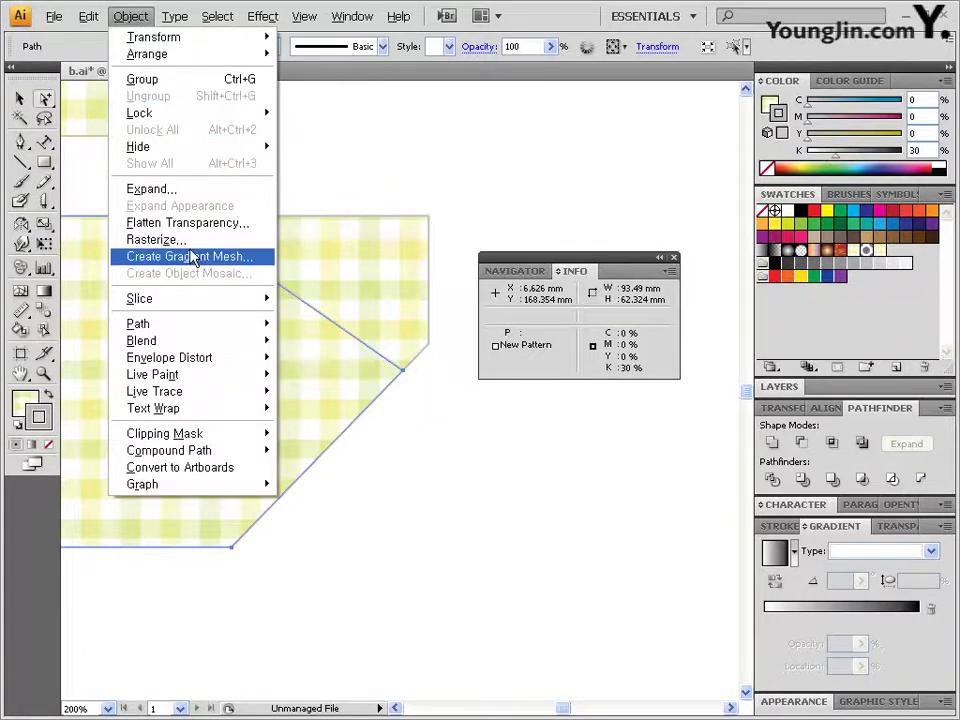
mouse_move(150, 53)
left_click(370, 118)
left_click(439, 424)
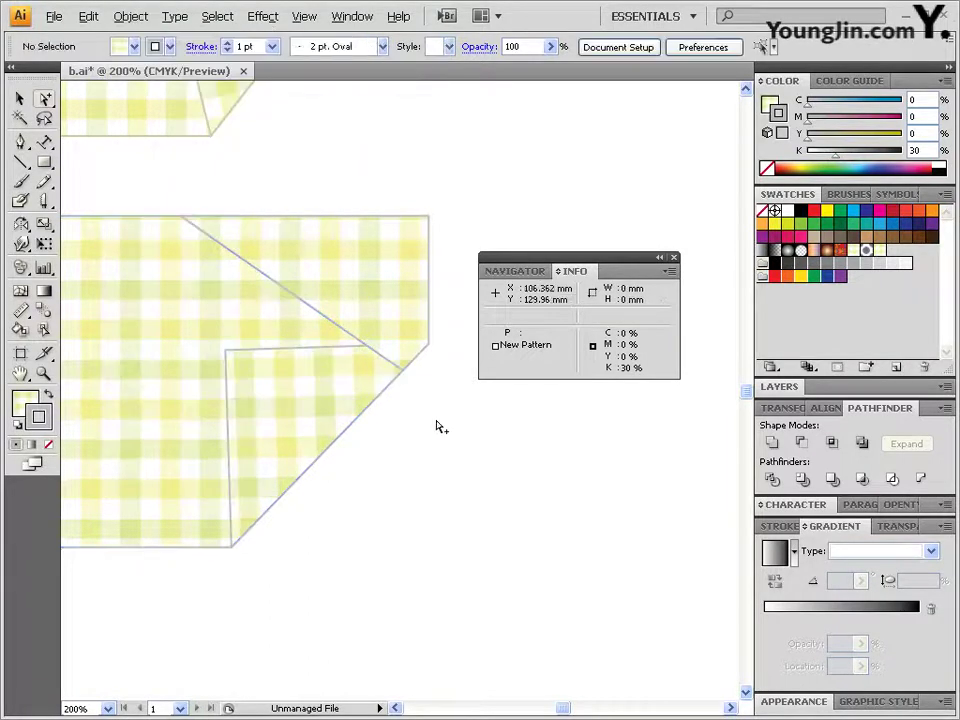
Measure the upper diagonal cut's angle from the point where the cuts cross to the cut's end on the upper edge.
left_click(281, 213)
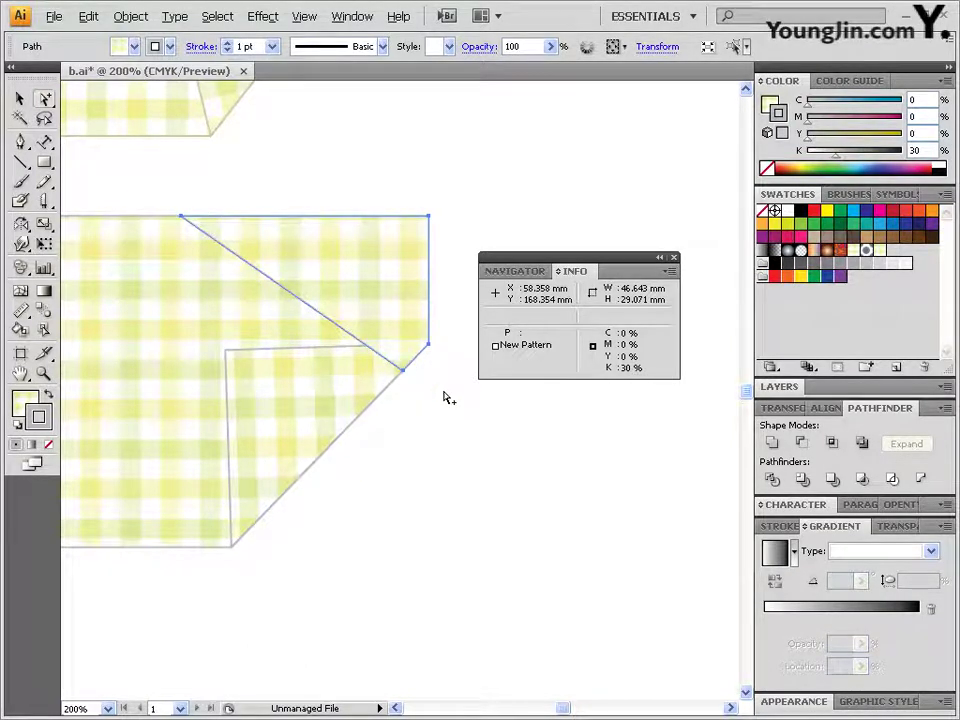
left_click(22, 315)
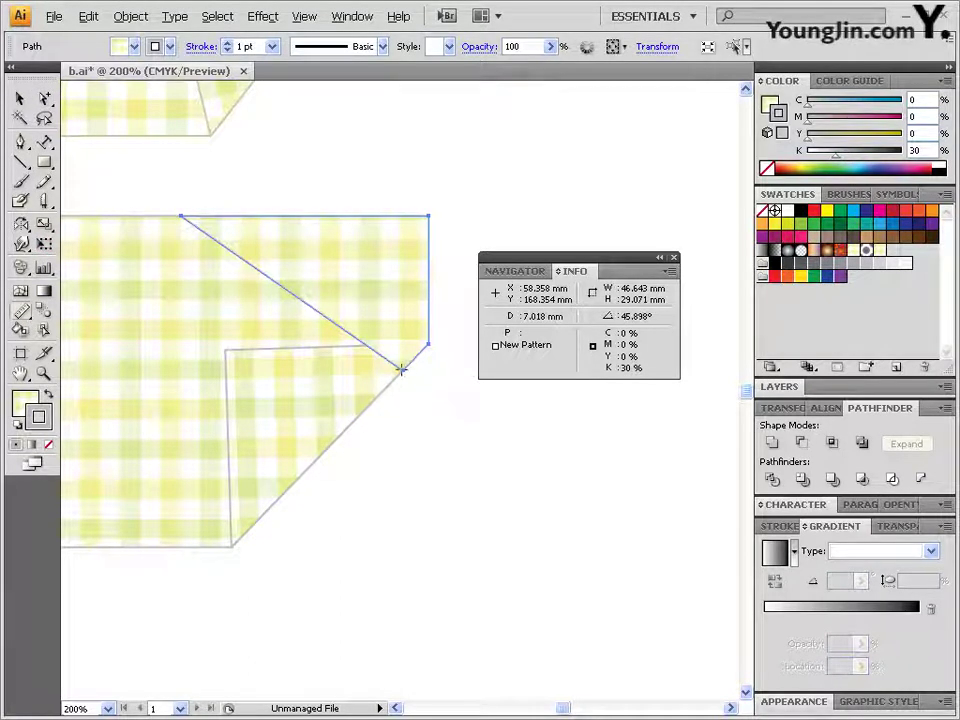
left_click_drag(402, 370, 180, 216)
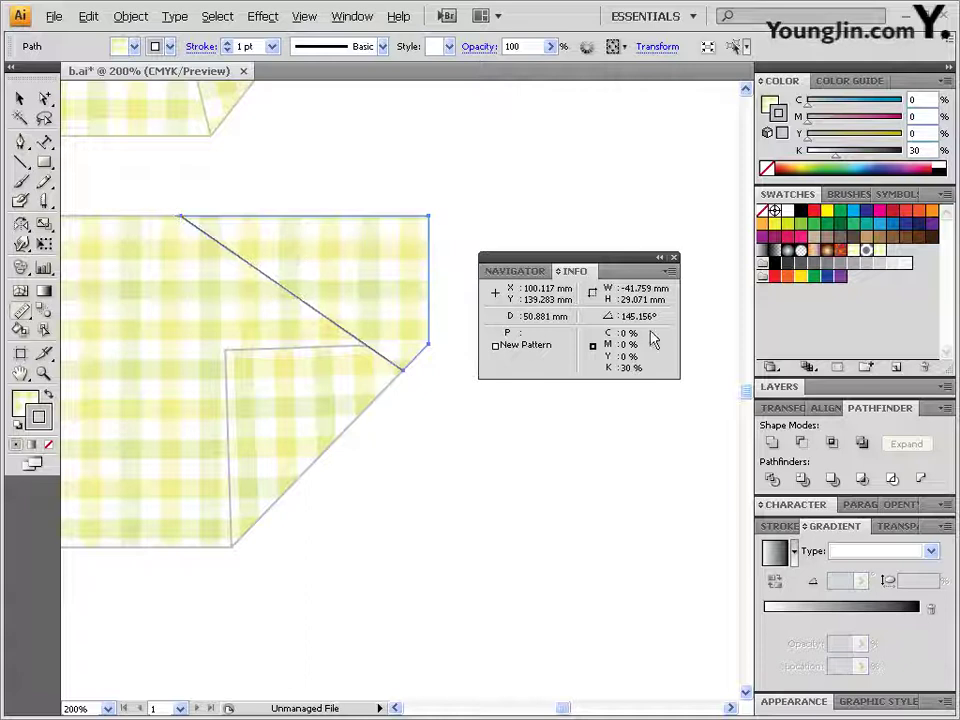
Reflect the upper-right piece about the cuts' crossing point at an angle of 145.15°, with both Objects and Patterns enabled.
left_click(21, 100)
left_click(23, 313)
key("r")
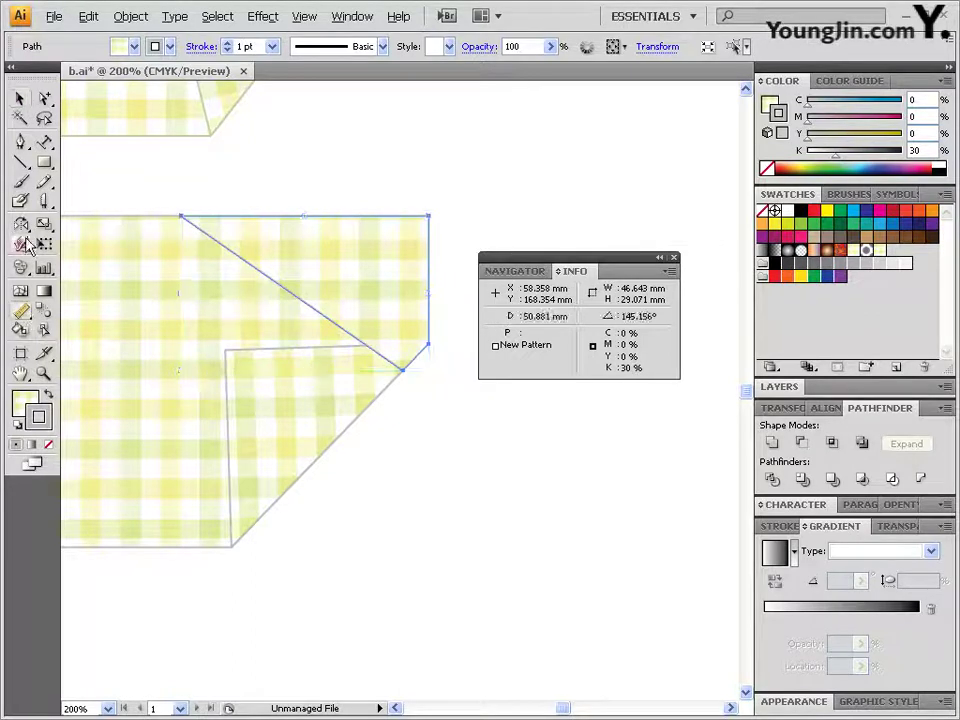
left_click(404, 371, "alt")
type("14")
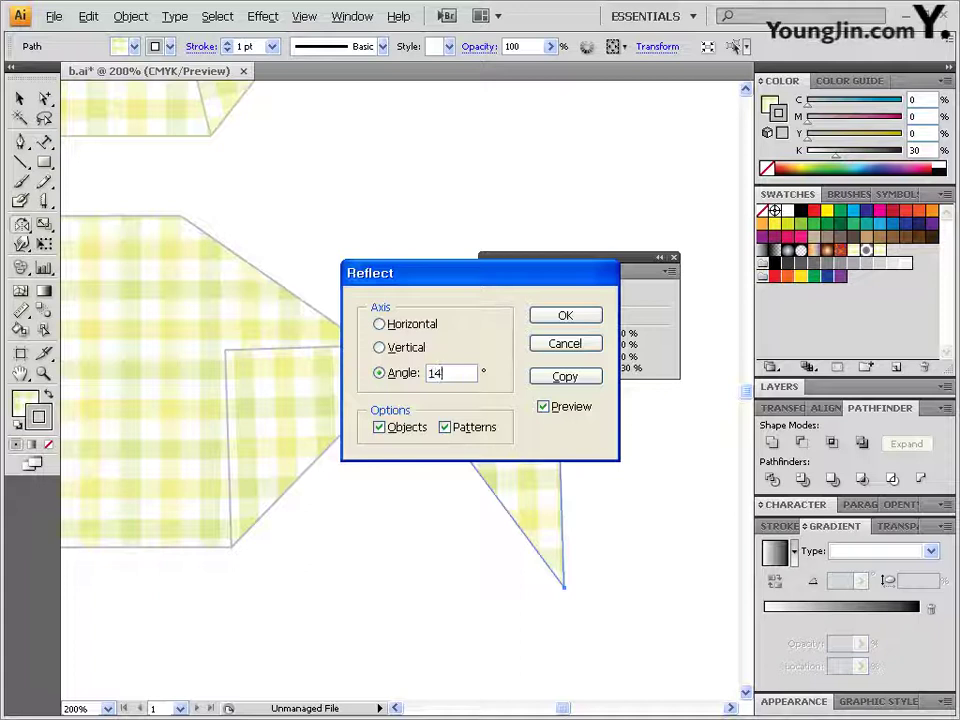
type("5.15")
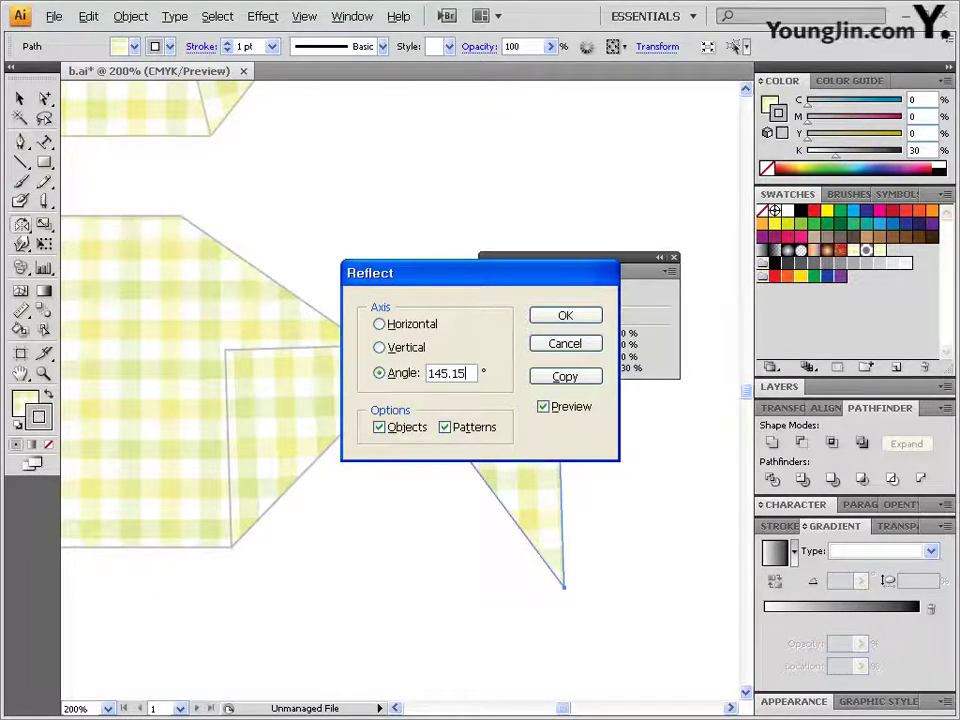
left_click(575, 406)
left_click(575, 406)
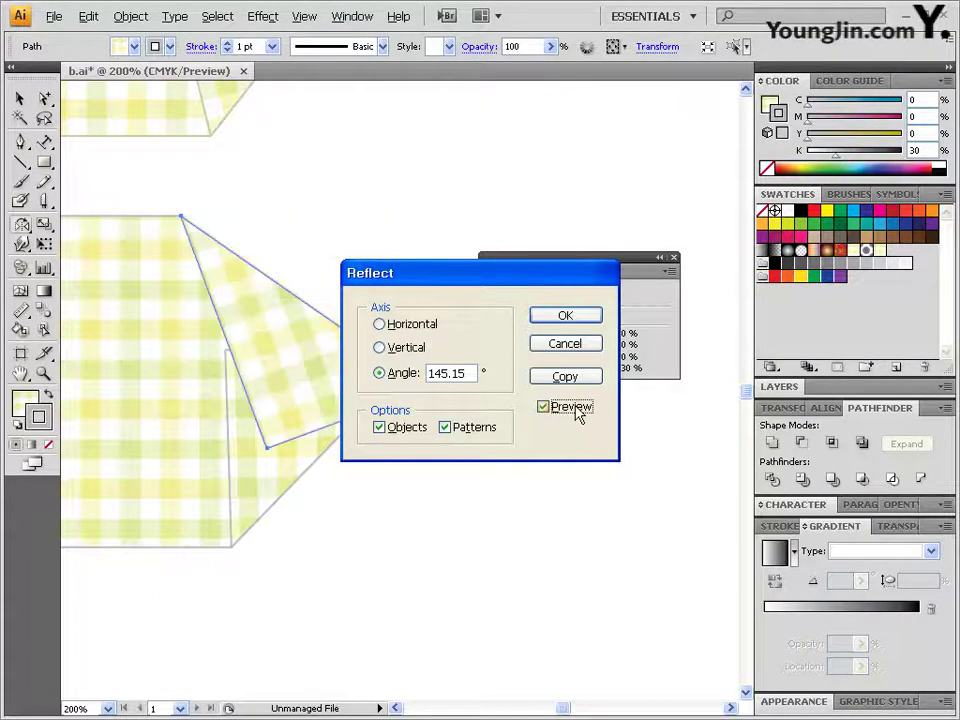
left_click(575, 406)
left_click(575, 406)
left_click(575, 406)
left_click(578, 414)
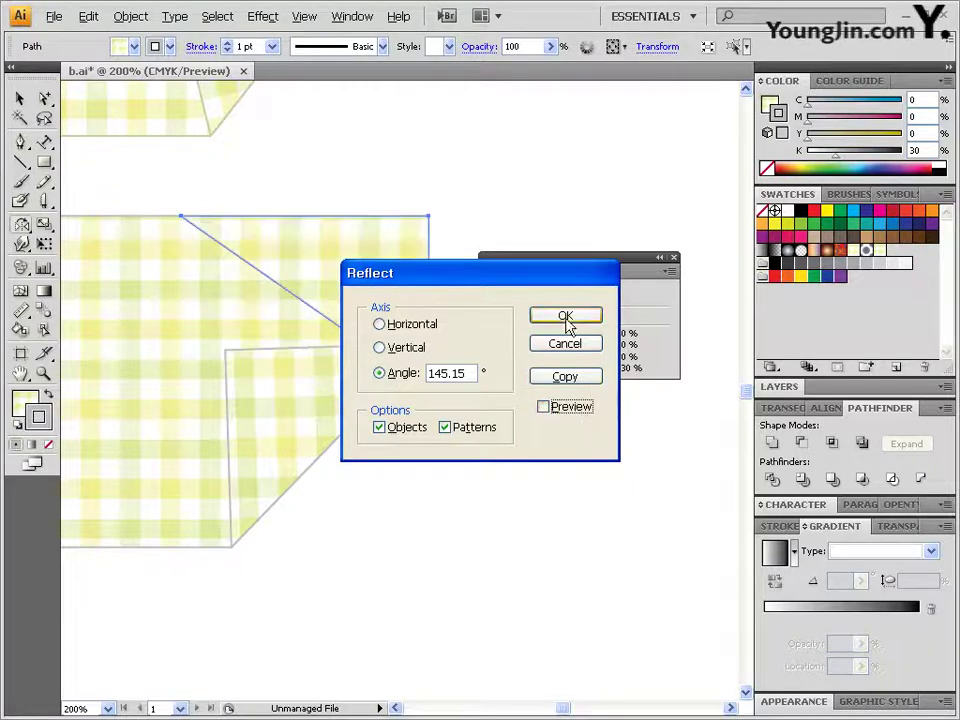
left_click(565, 316)
left_click(478, 446)
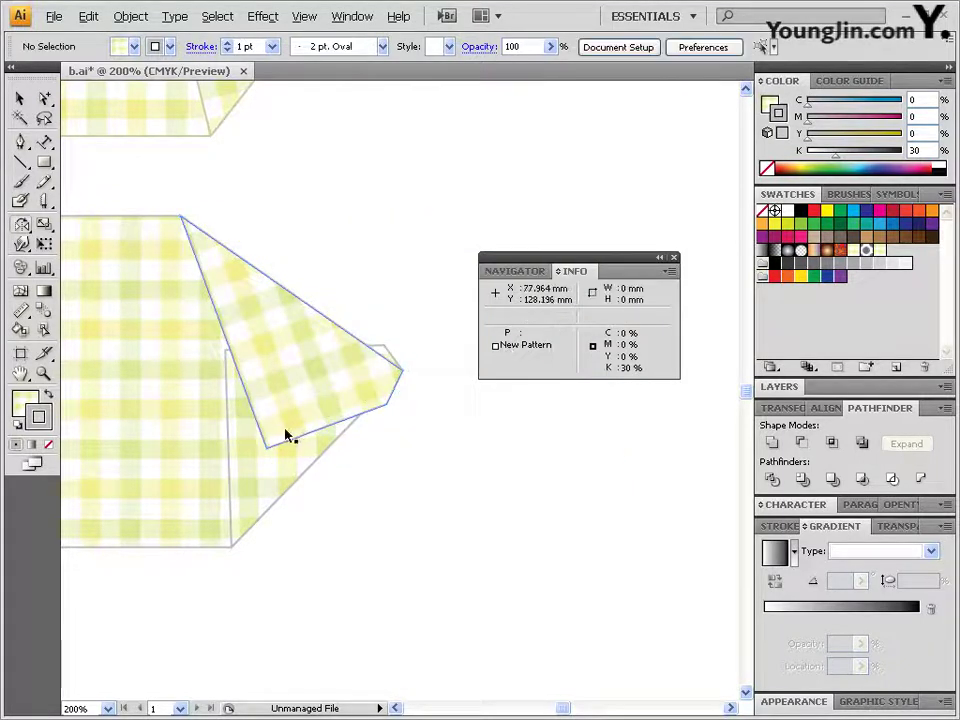
Move only the lower flap's protruding corner anchor inward so that the corner is hidden behind the upper flap.
left_click(45, 98)
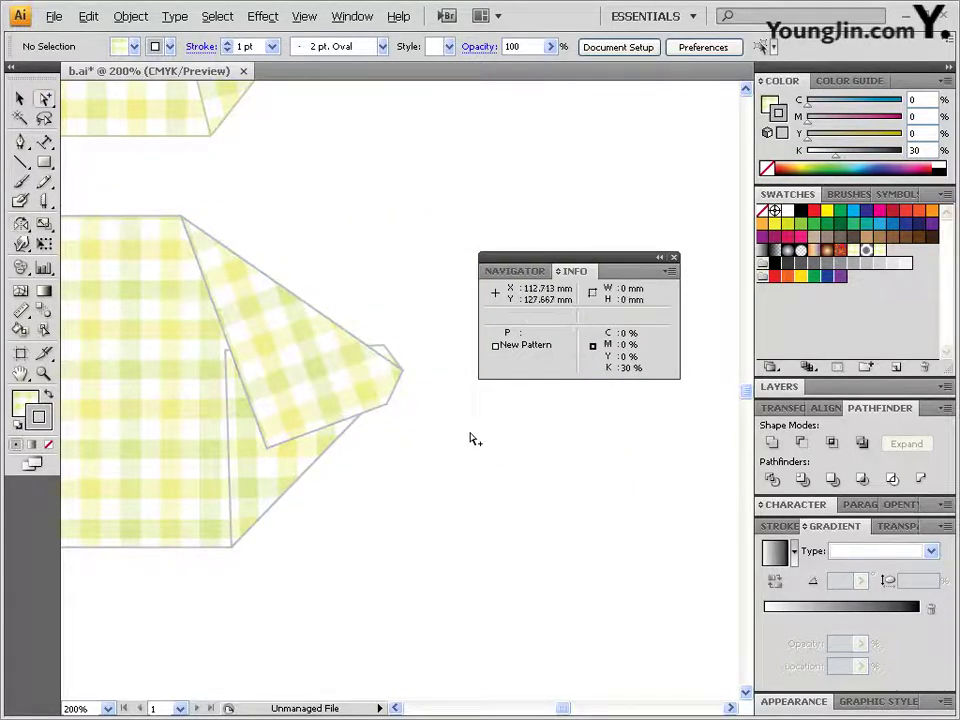
left_click(283, 475)
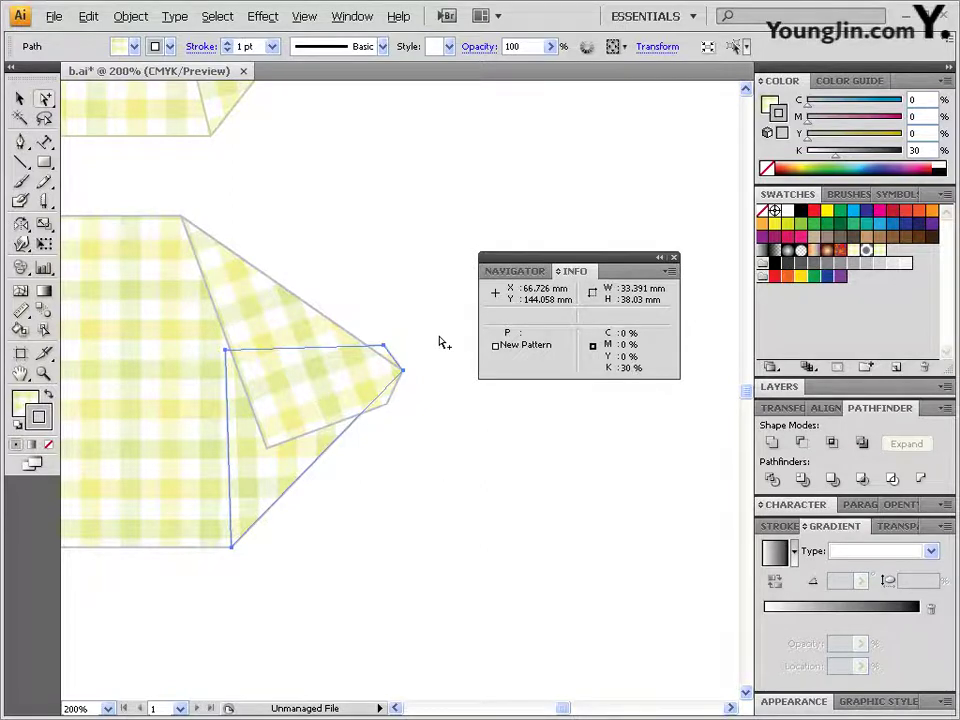
scroll(368, 290, "up", 5)
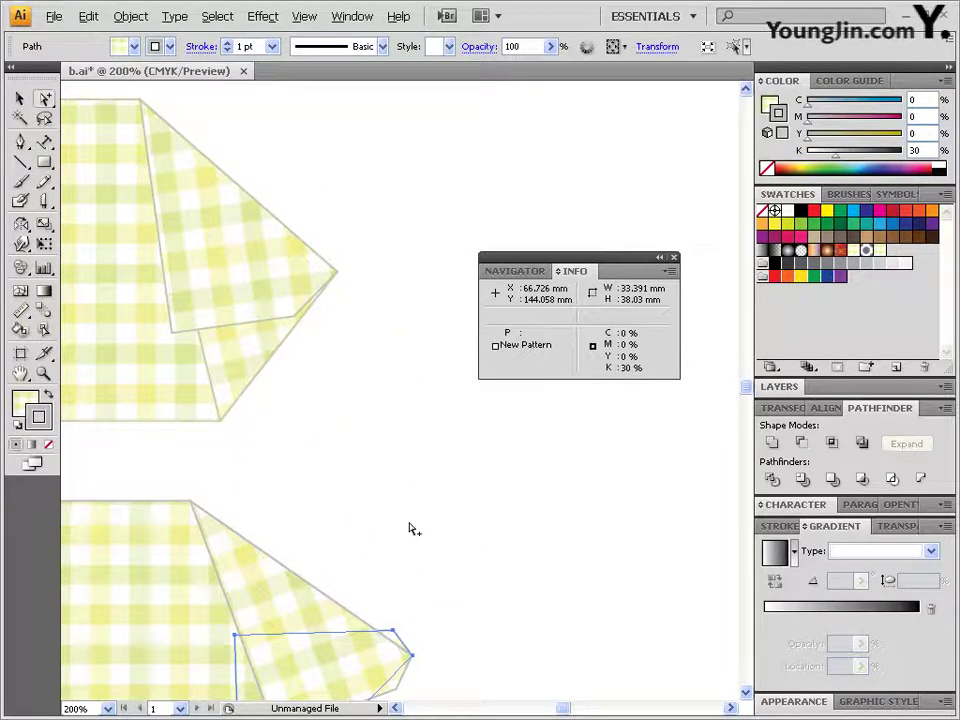
scroll(408, 510, "down", 4)
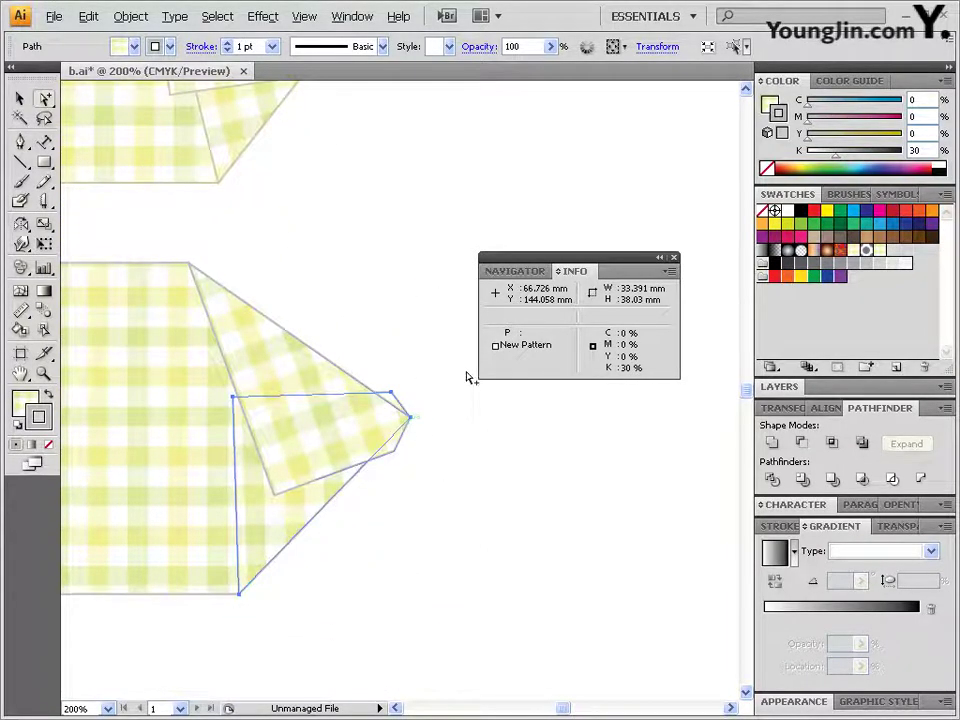
left_click(309, 381, "shift")
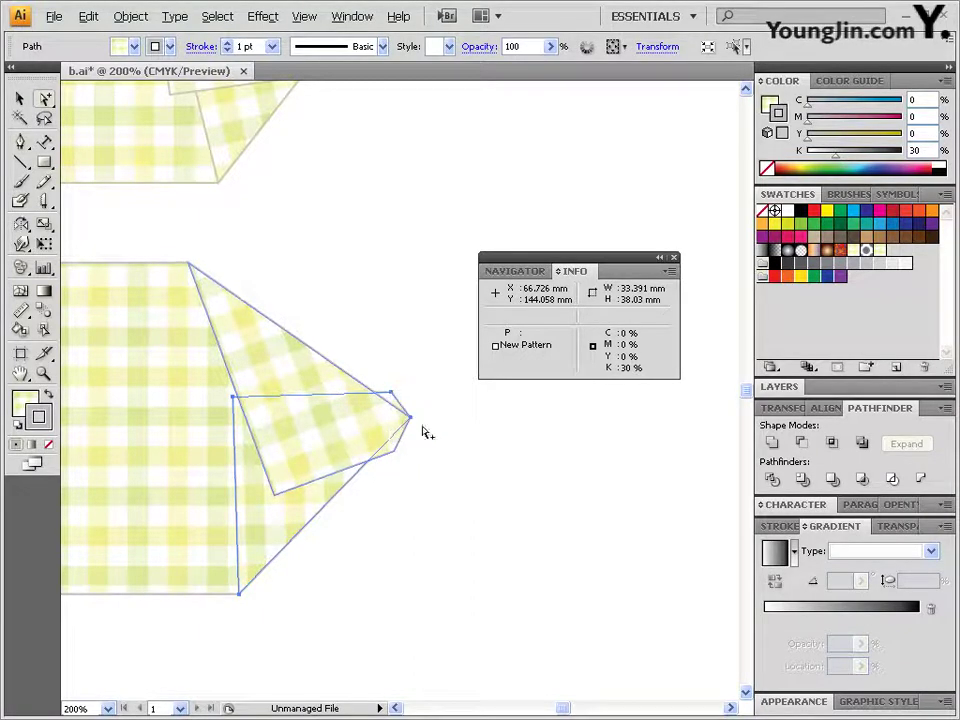
left_click(300, 343, "shift")
left_click_drag(44, 98, 104, 103)
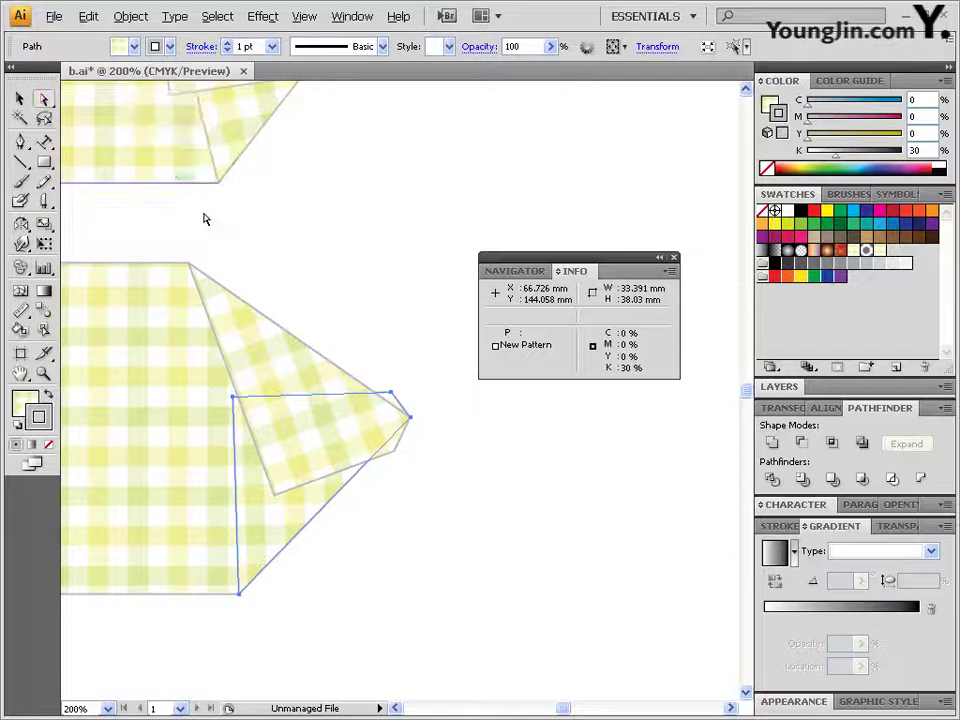
left_click(308, 252)
left_click(392, 394)
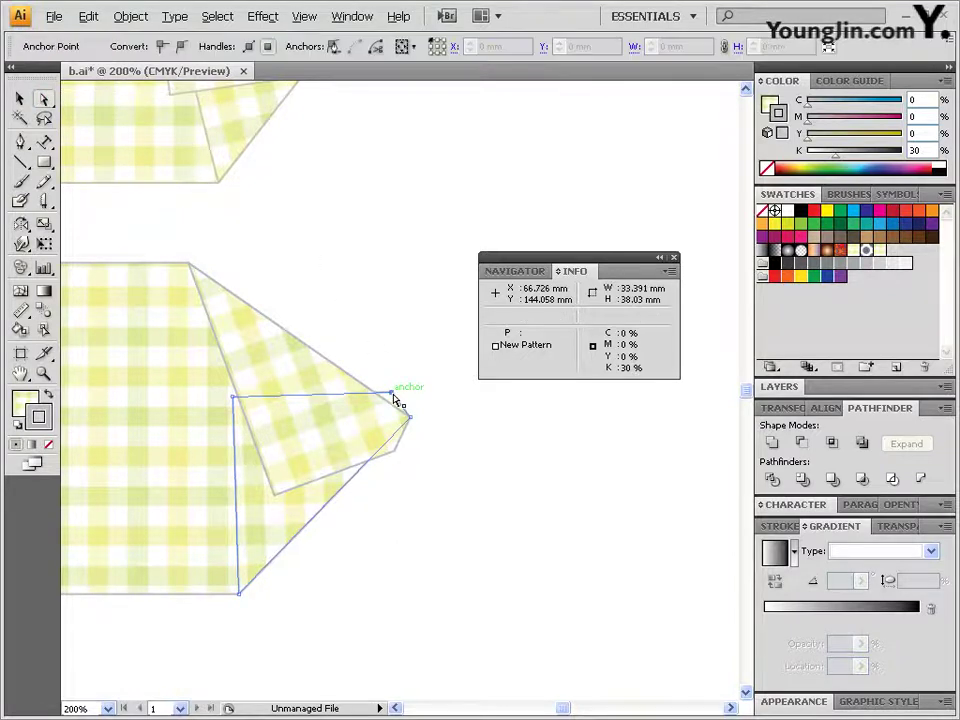
left_click(450, 432)
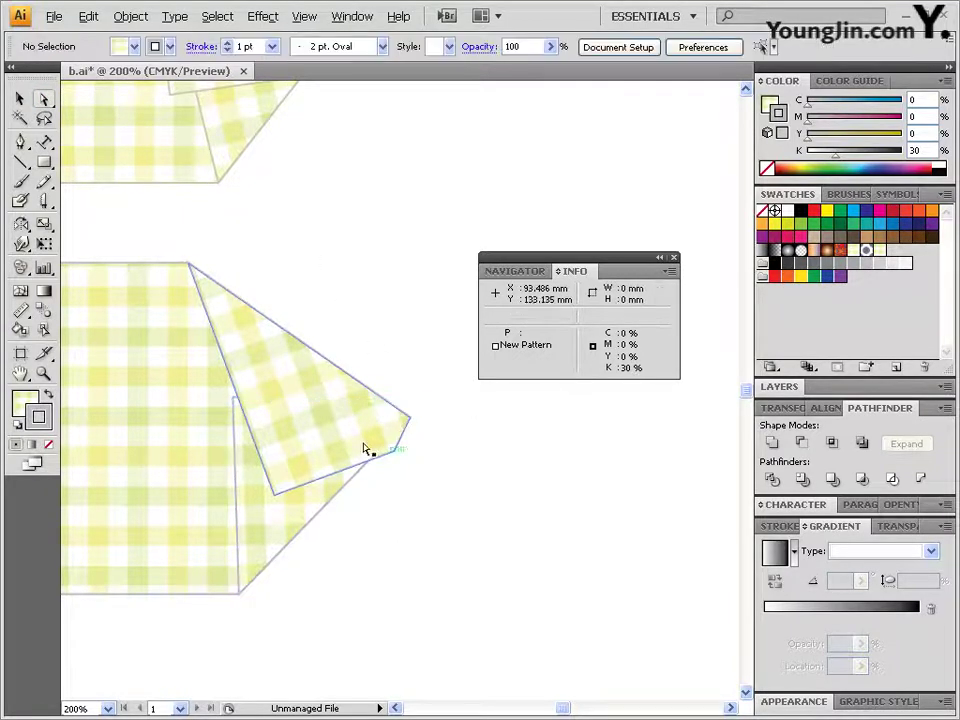
Draw a circle 20 mm wide and 20 mm high below the reference medallion beside the dotted pattern sample.
key("ctrl+alt+space")
left_click(345, 435, "ctrl+alt")
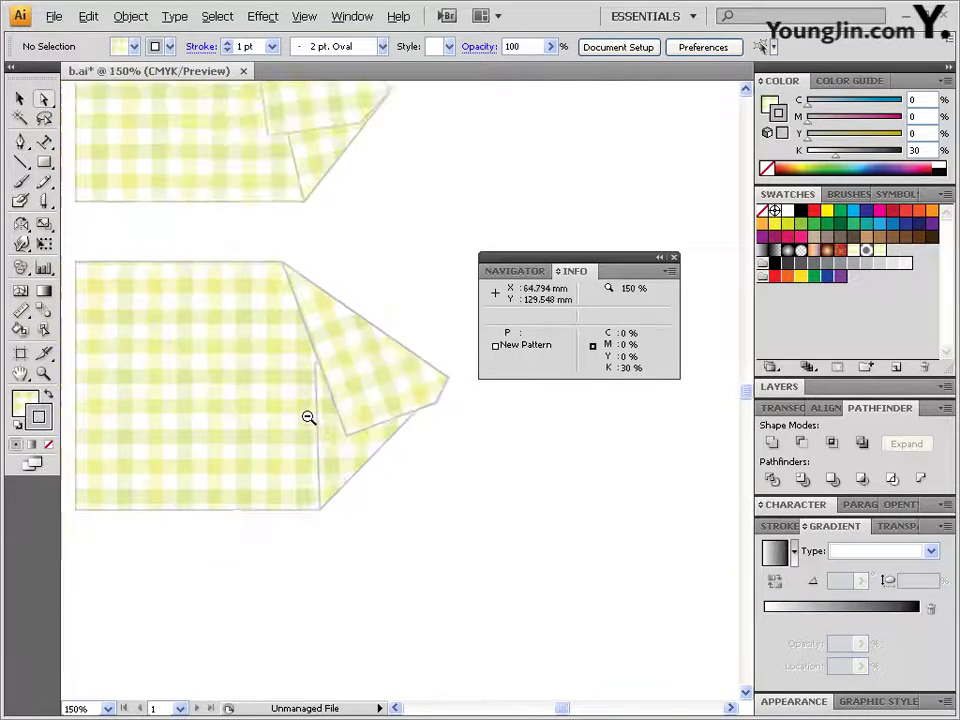
left_click(308, 418, "ctrl+alt")
left_click_drag(373, 360, 245, 431)
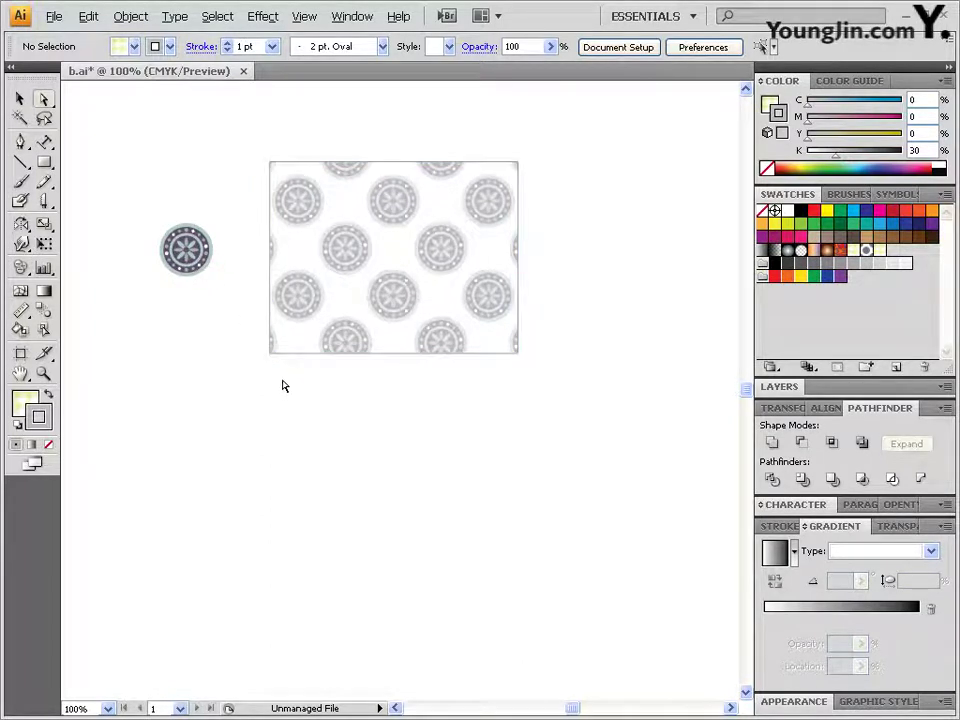
left_click(200, 300)
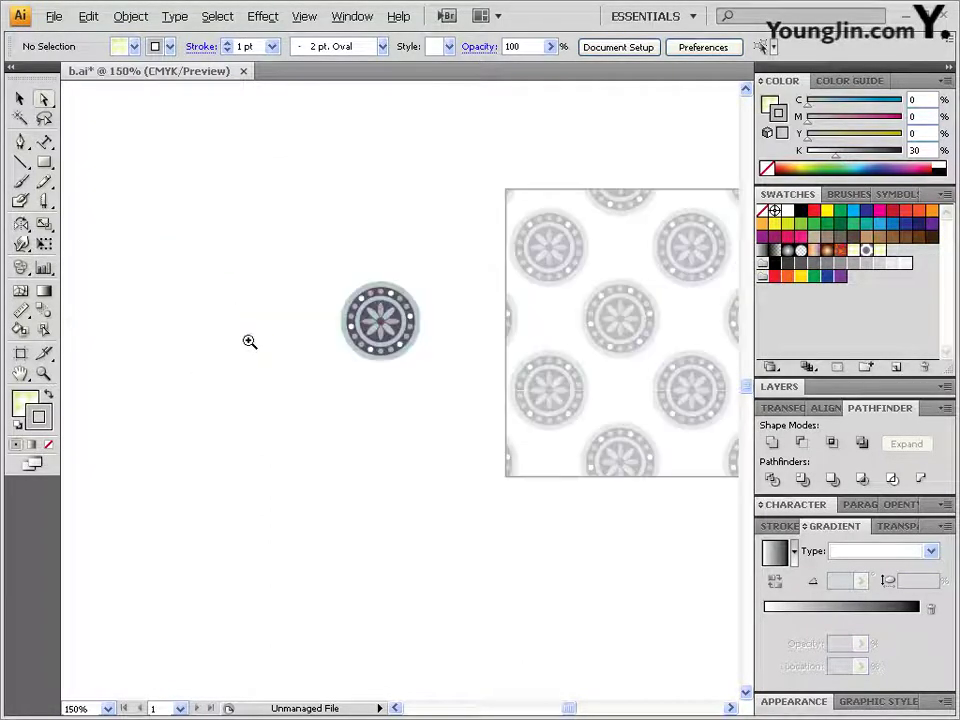
left_click(416, 368)
left_click(360, 380)
left_click_drag(462, 416, 410, 385)
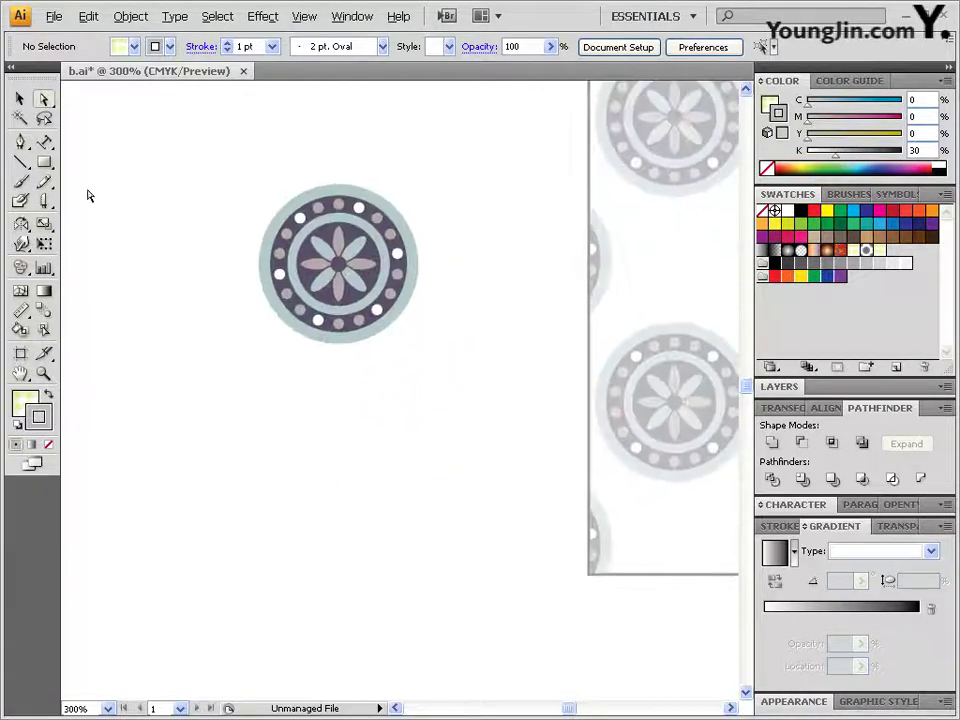
left_click_drag(44, 162, 96, 204)
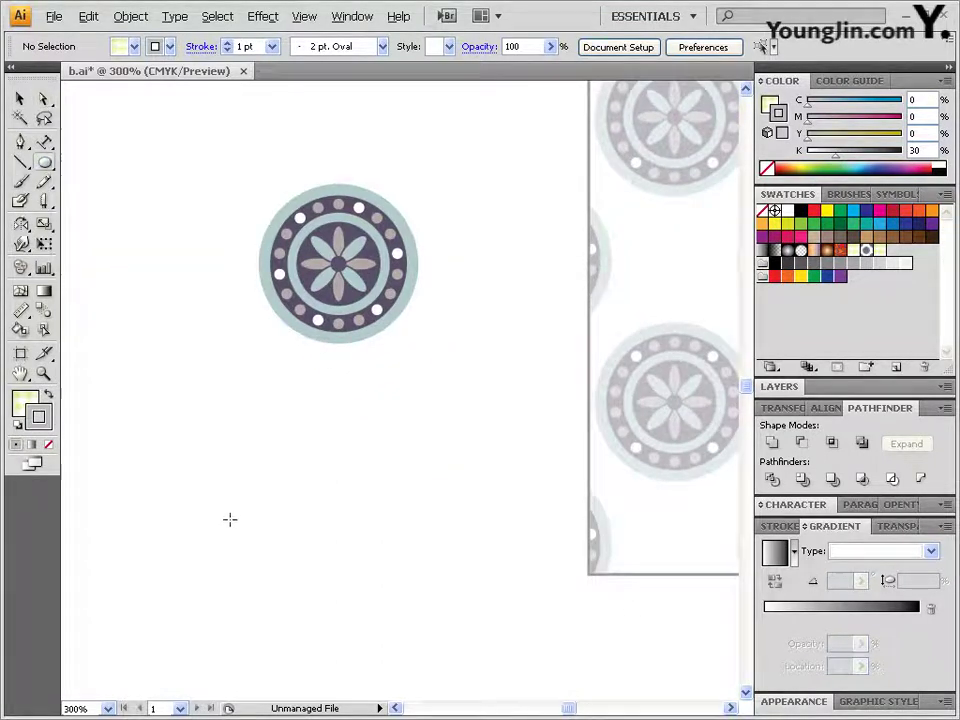
left_click(233, 485)
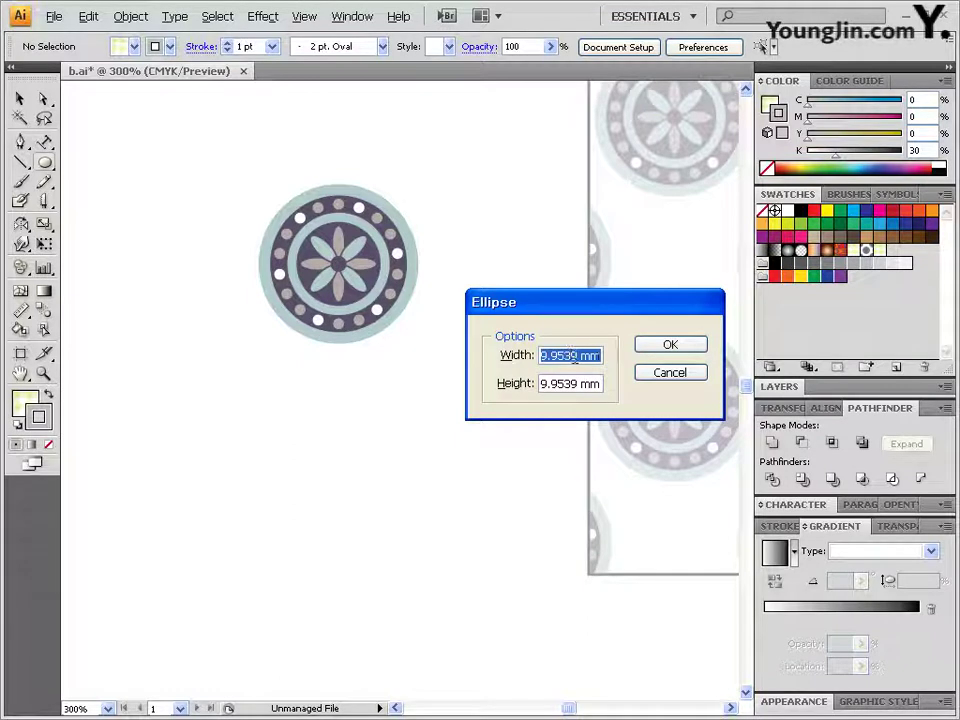
type("20")
key("Tab")
type("20")
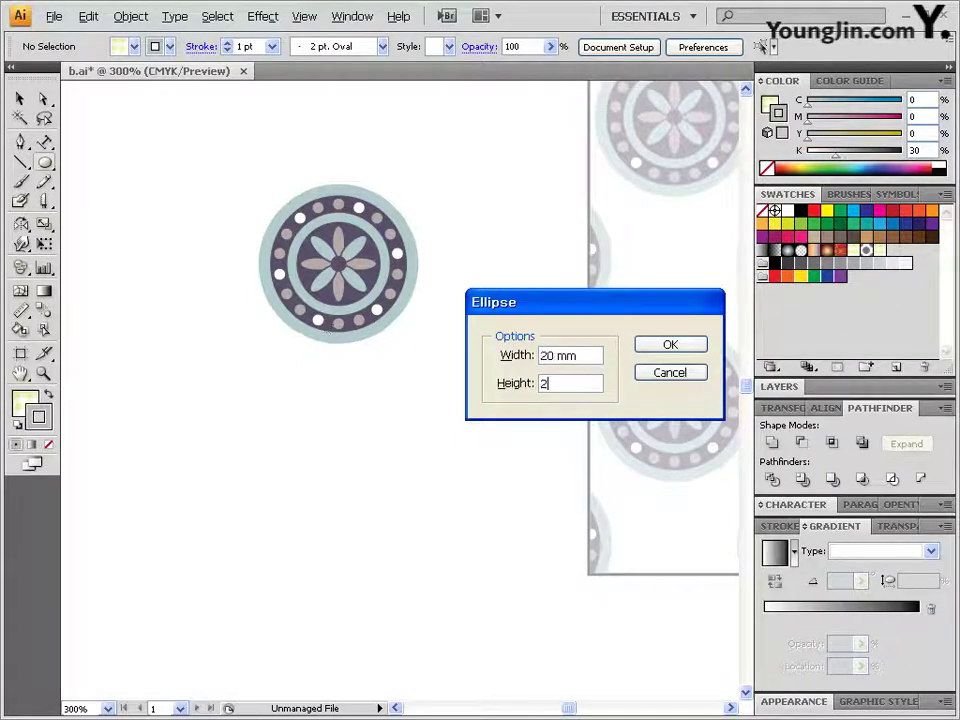
key("Return")
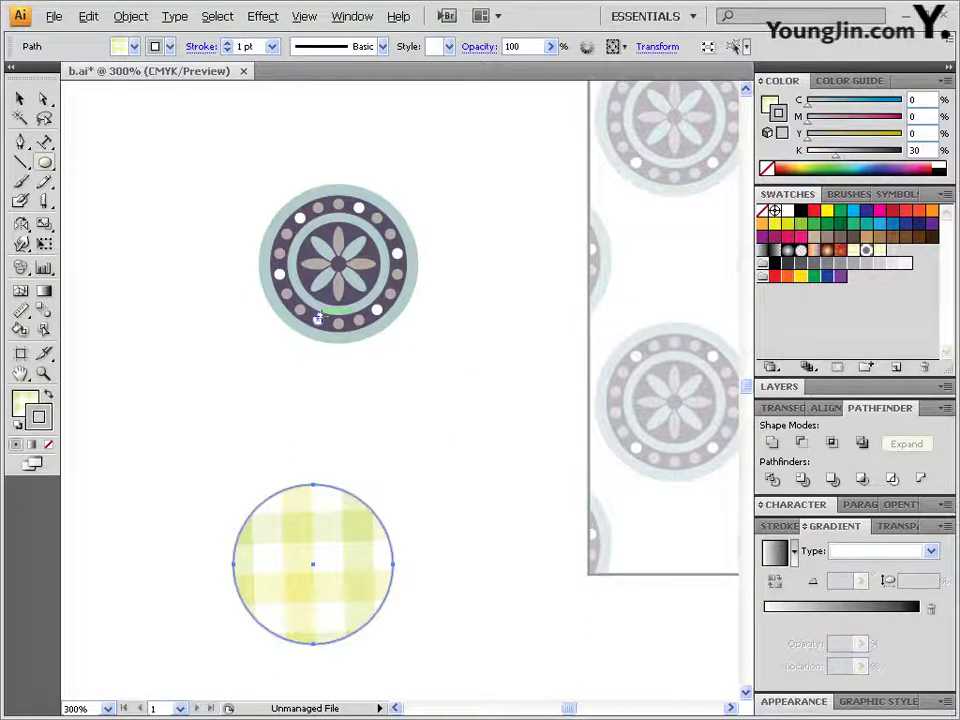
Fill the new circle with pale blue-green: C 30, M 10, Y 20, K 0.
left_click(25, 400)
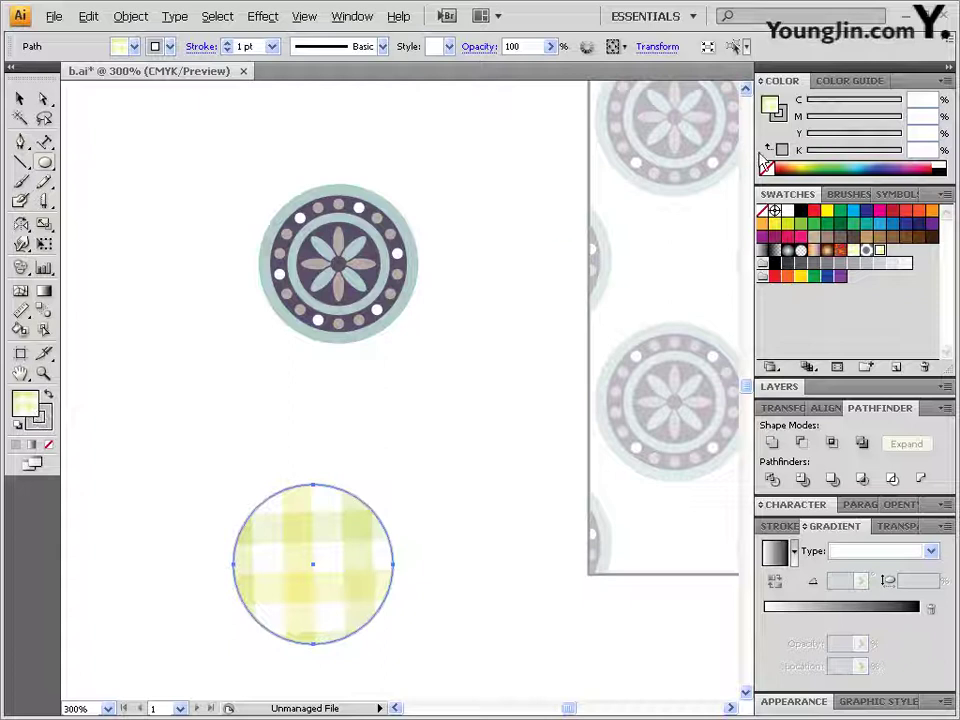
left_click_drag(900, 172, 897, 168)
left_click_drag(932, 99, 837, 94)
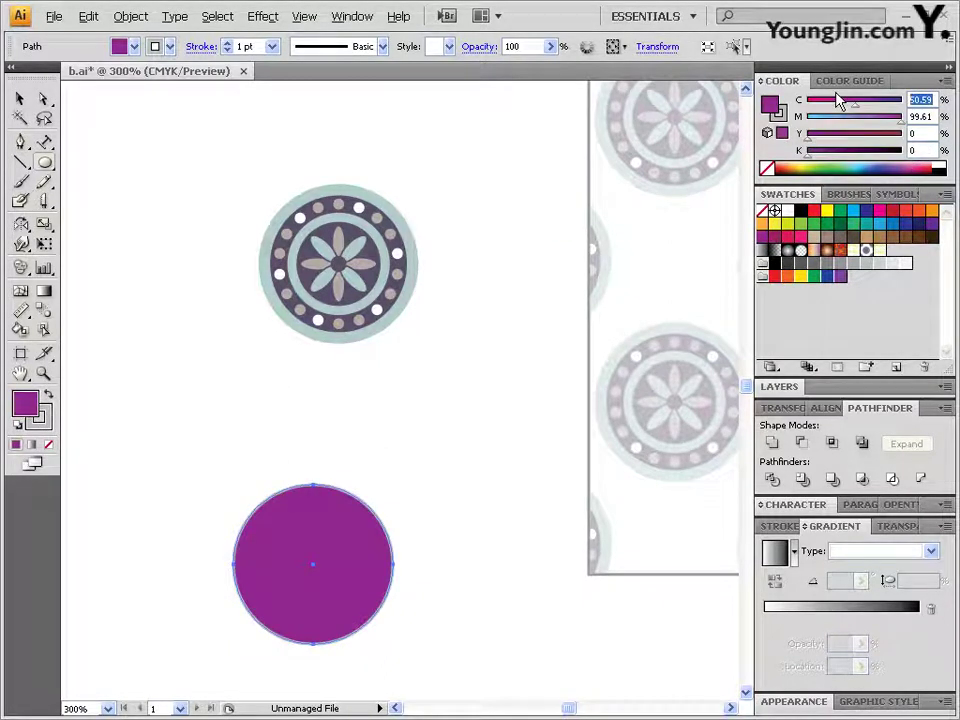
type("30")
key("Tab")
type("10")
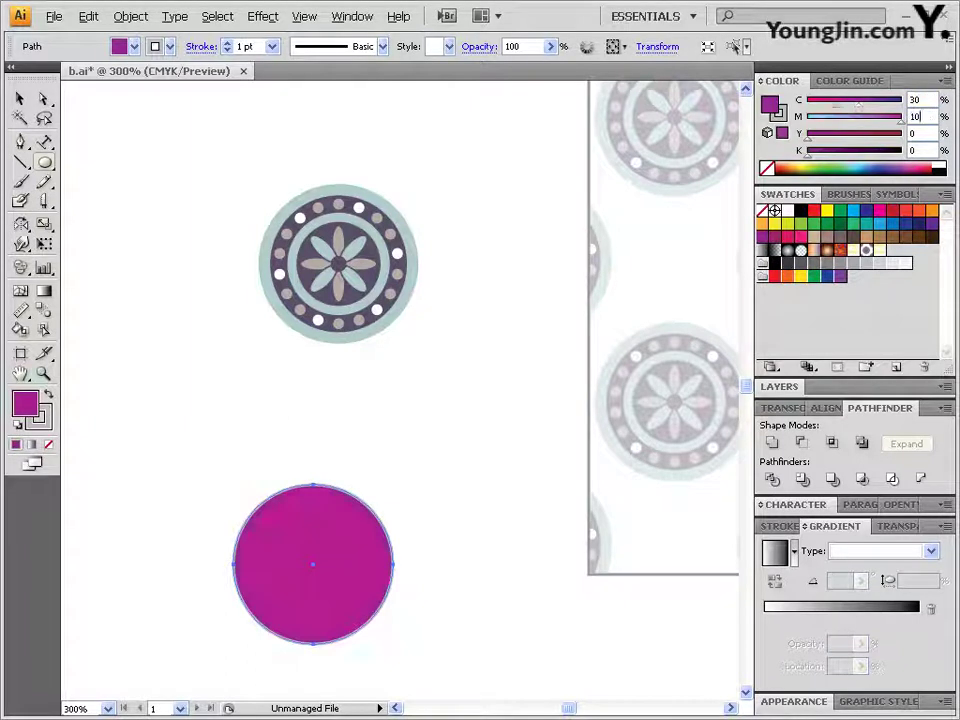
key("Tab")
type("20")
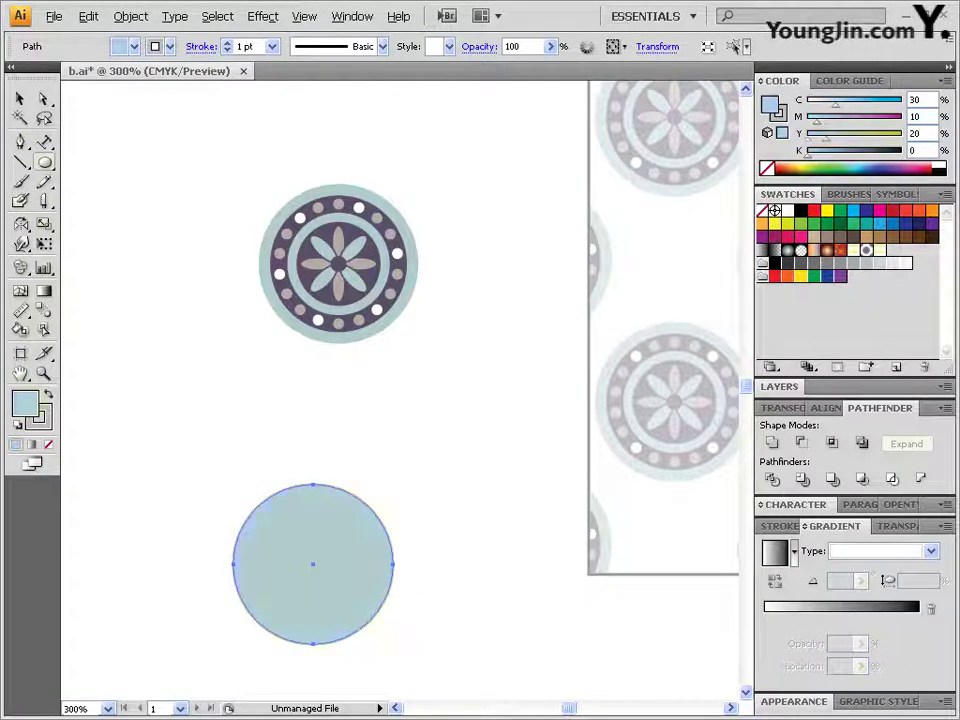
Remove the circle's stroke, make the fill active again and deselect the circle.
left_click(45, 422)
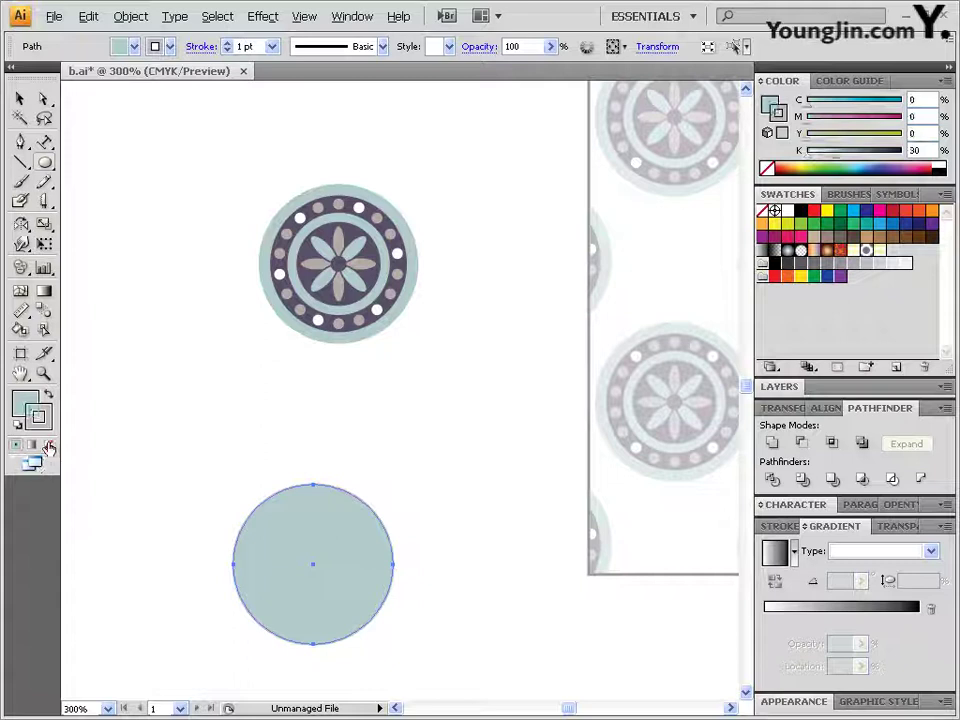
left_click(48, 445)
left_click(33, 396)
key("v")
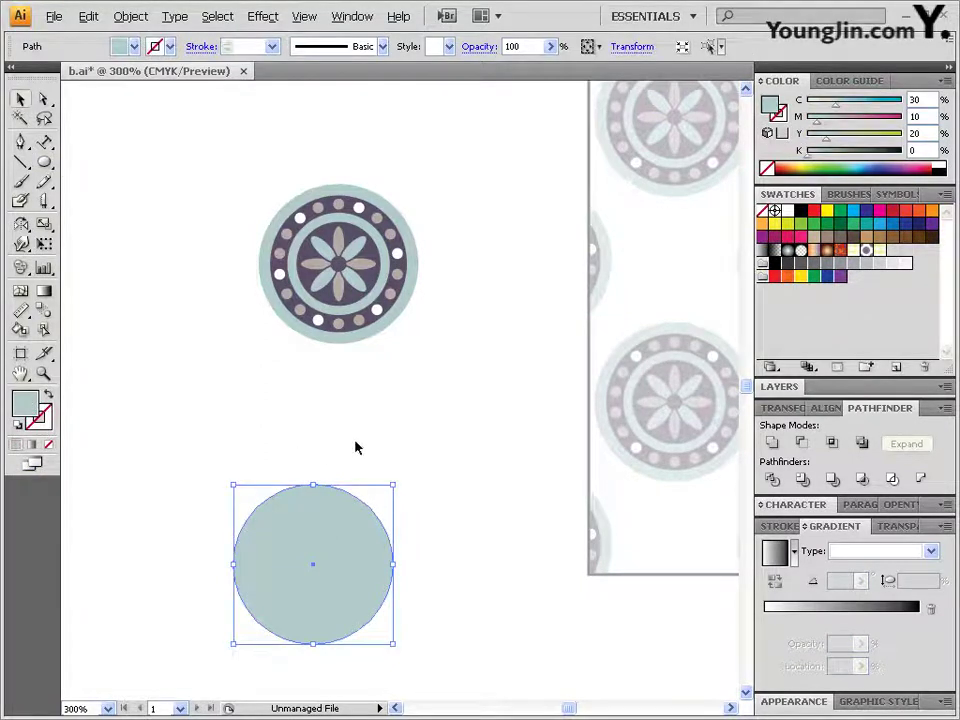
left_click(418, 367)
Create a concentric copy of the pale blue-green circle scaled uniformly to 75%.
left_click_drag(429, 557, 414, 431)
left_click(317, 444)
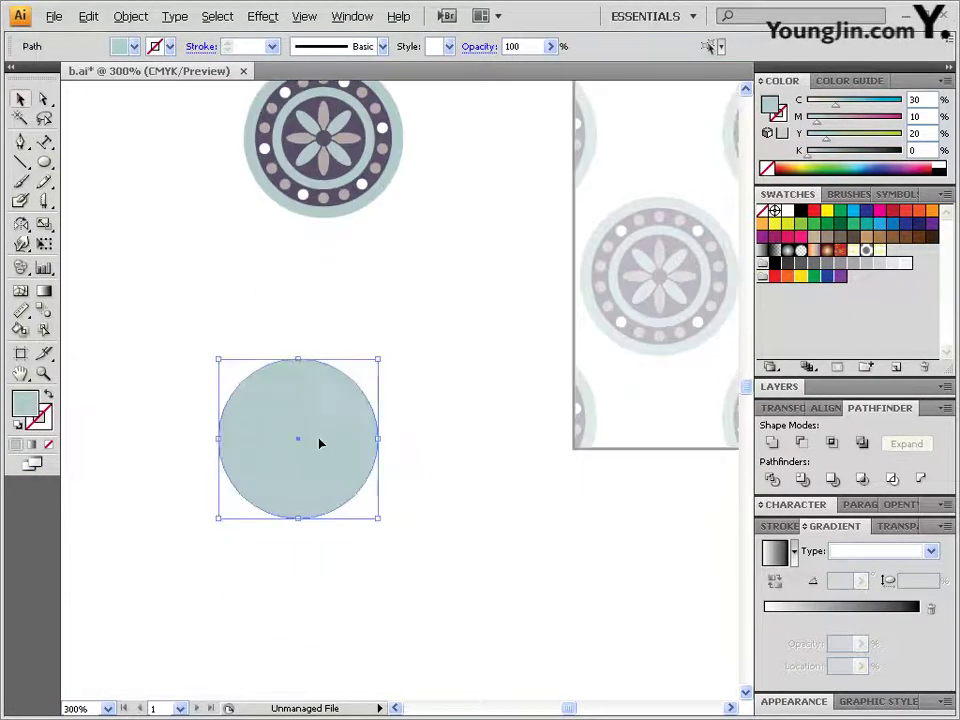
double_click(44, 225)
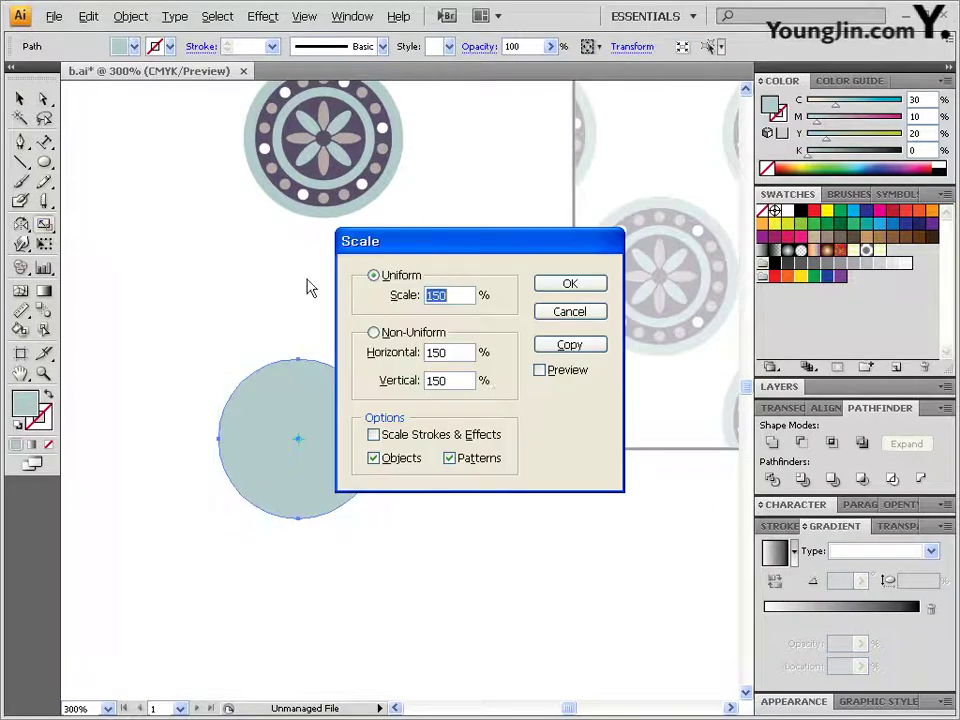
type("75")
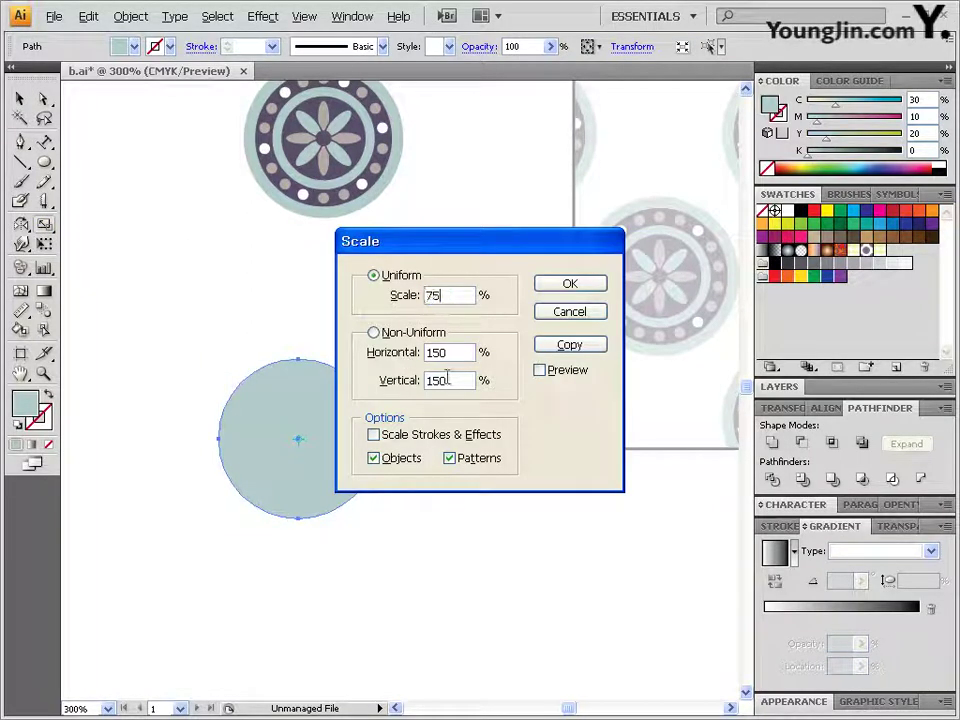
left_click(572, 346)
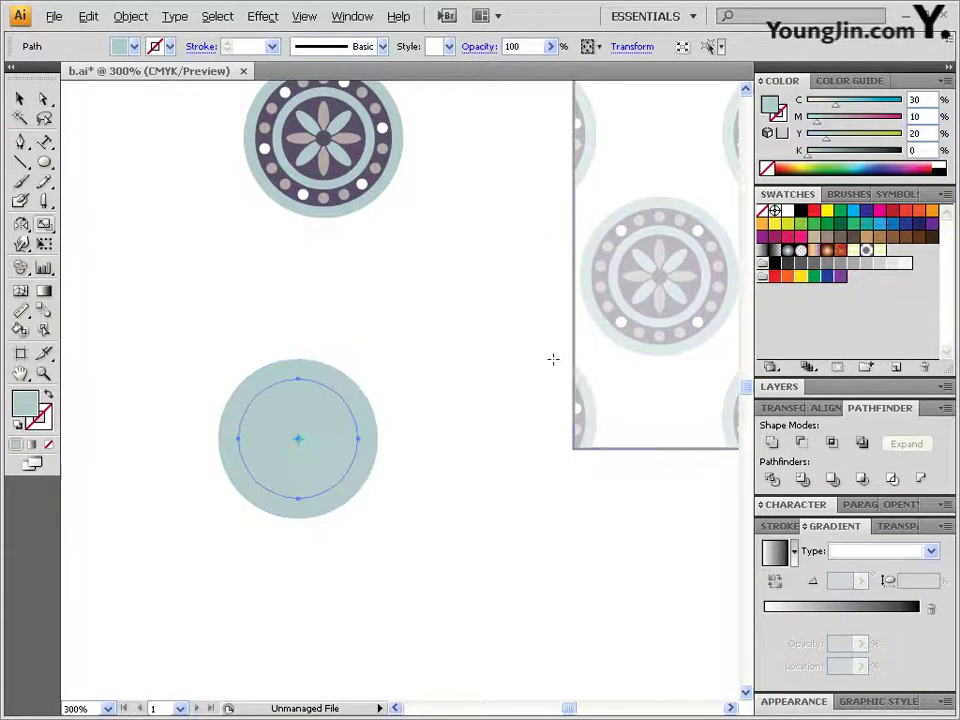
Remove the inner circle's fill and give it a dark purple stroke: C 70, M 70, Y 40, K 20.
key("shift+x")
left_click(42, 422)
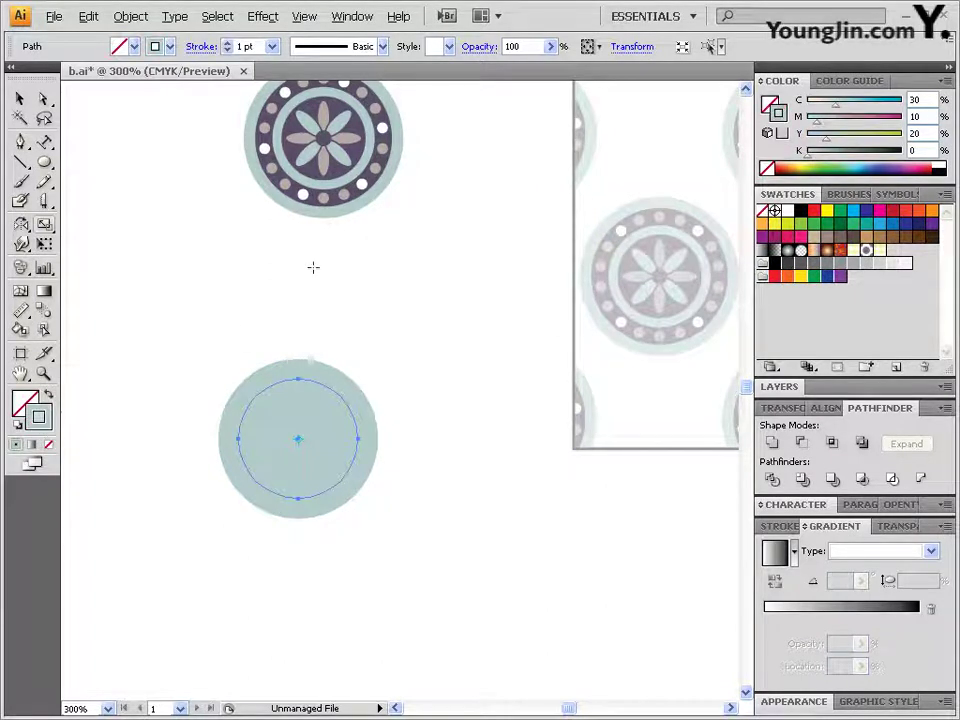
left_click_drag(921, 101, 797, 122)
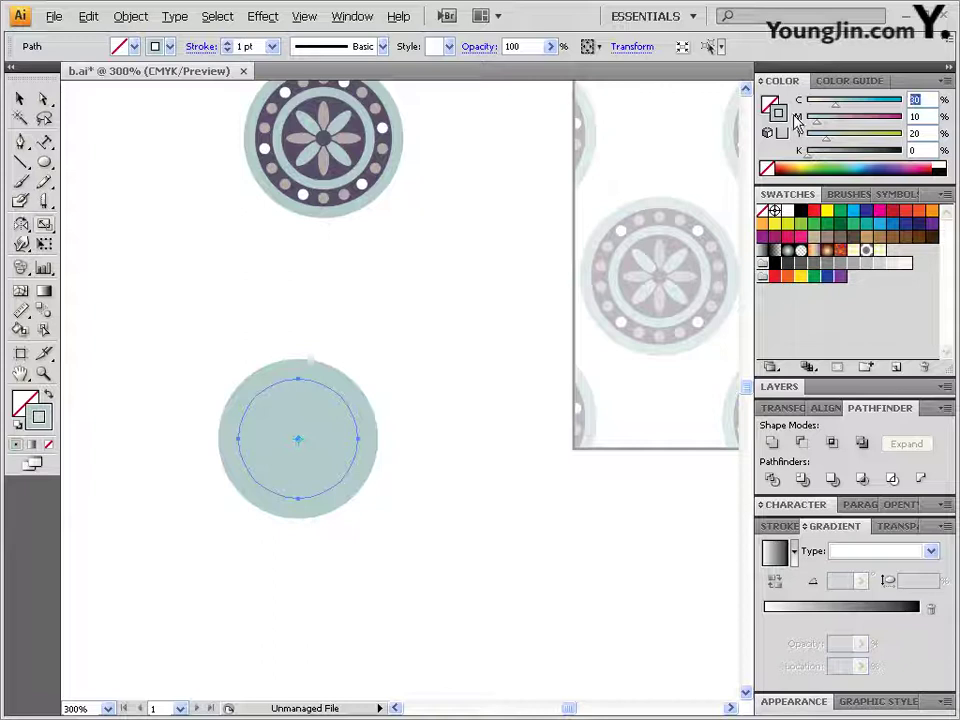
type("70")
key("Tab")
type("70")
key("Tab")
type("4")
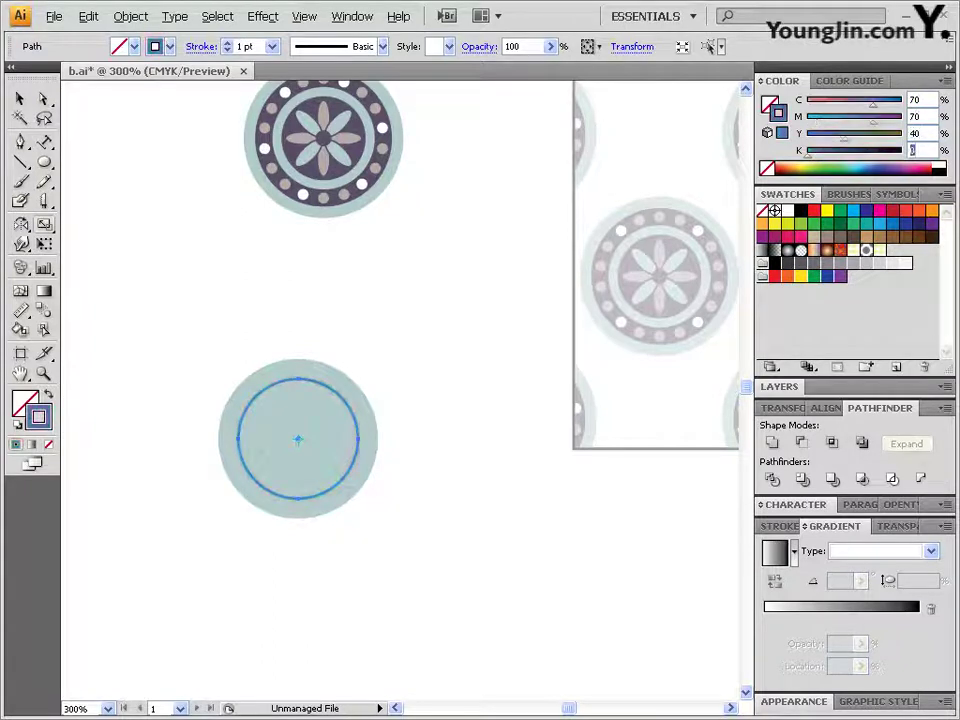
type("20")
key("Return")
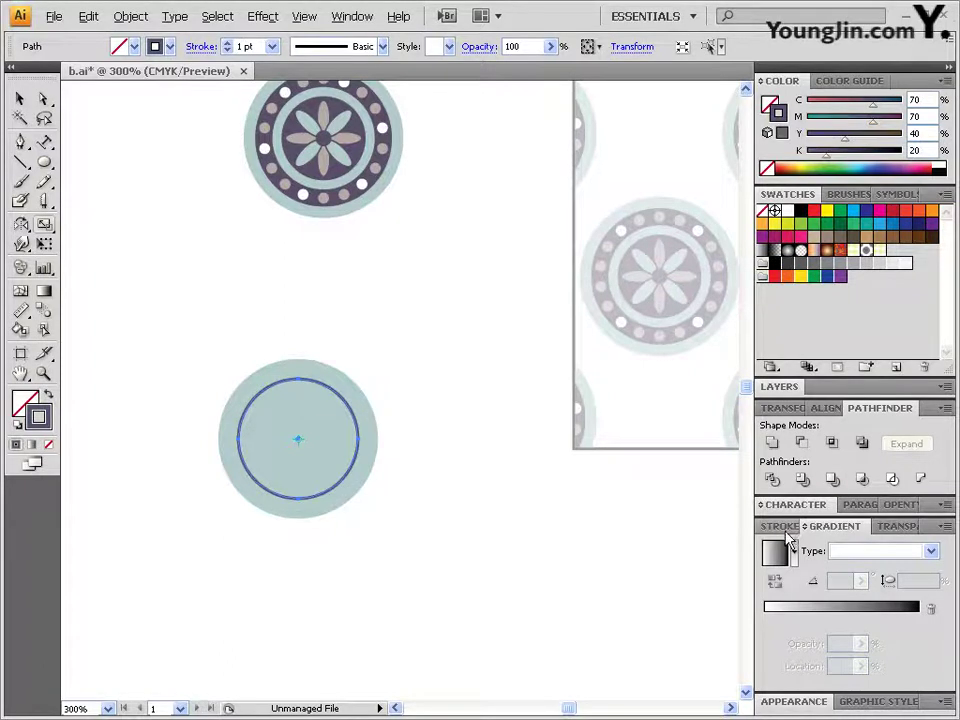
Set the inner circle's stroke weight to 6 pt.
left_click(780, 526)
left_click(881, 592)
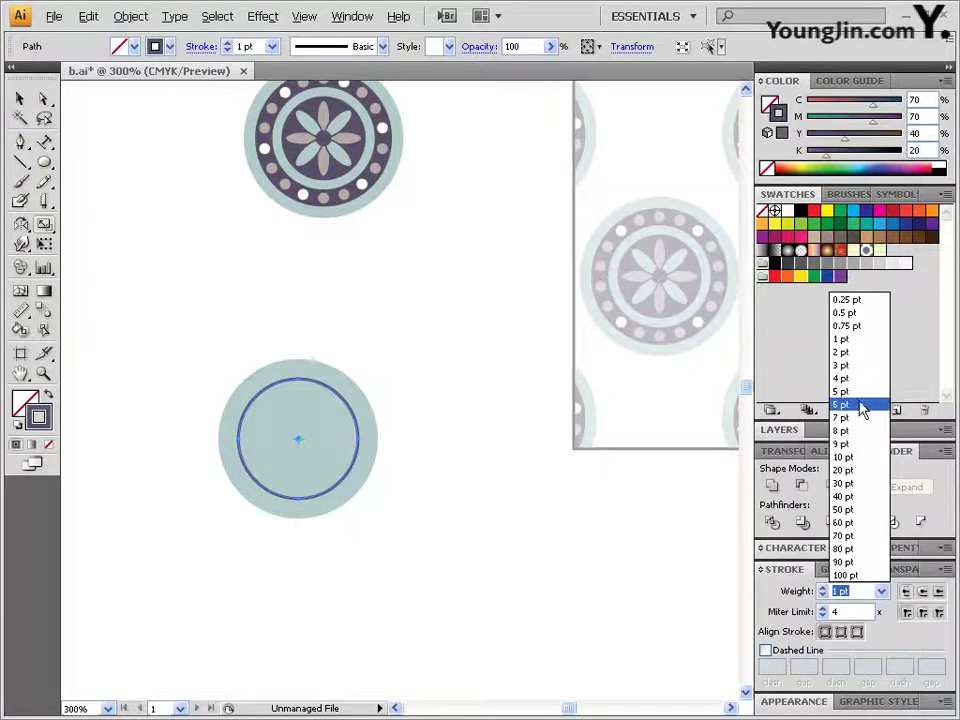
left_click(862, 405)
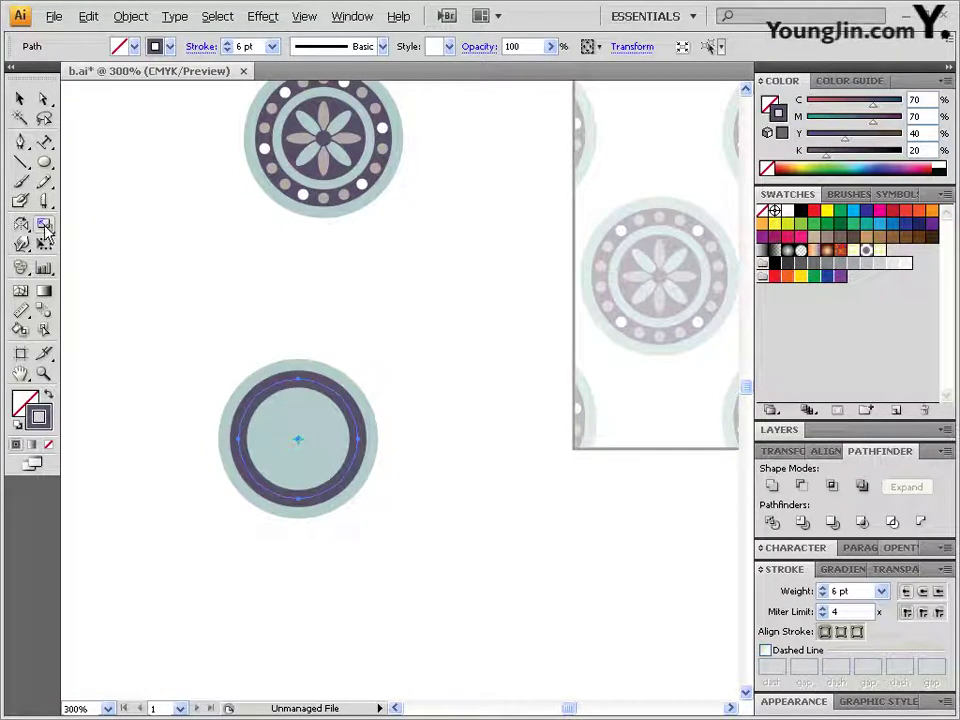
Create a concentric copy of the purple ring scaled uniformly to 70% and swap its stroke colour to the fill, leaving no stroke.
double_click(44, 228)
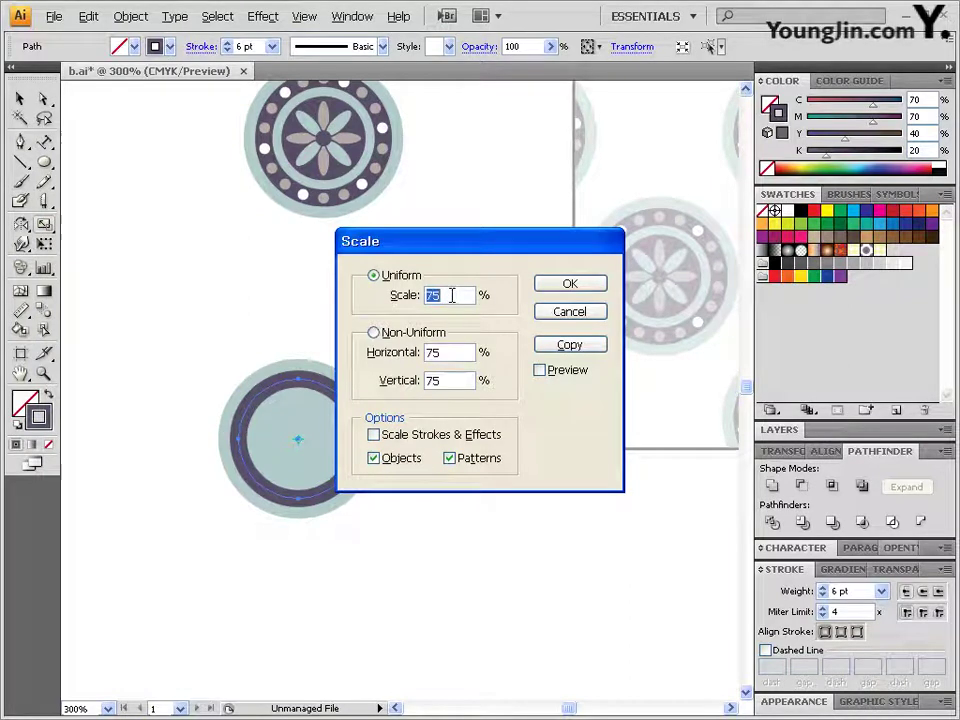
type("70")
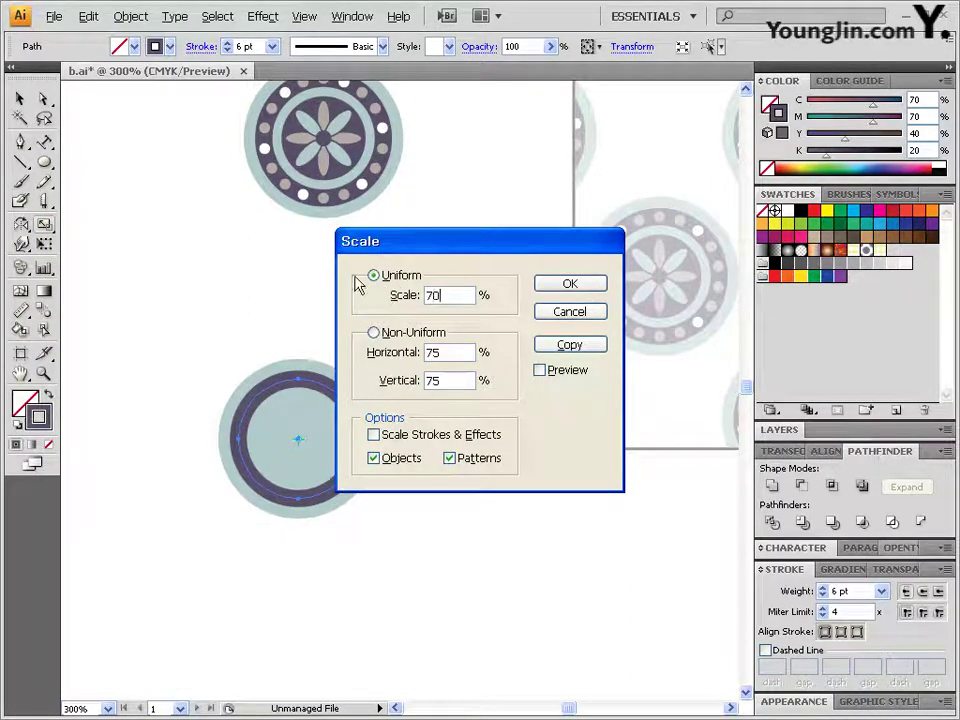
left_click(576, 350)
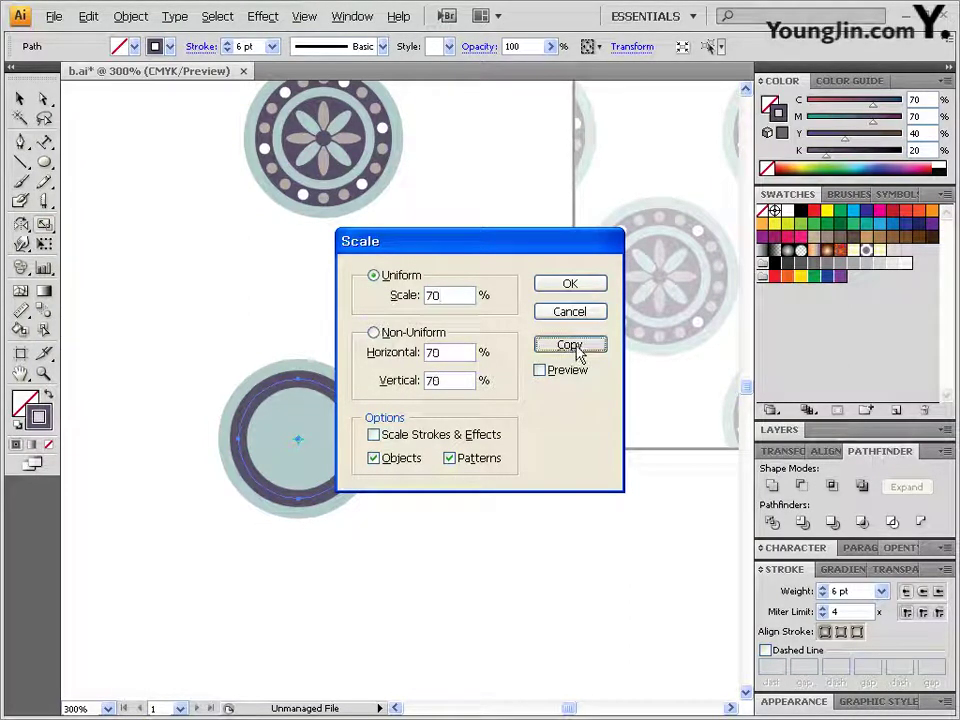
left_click(569, 345)
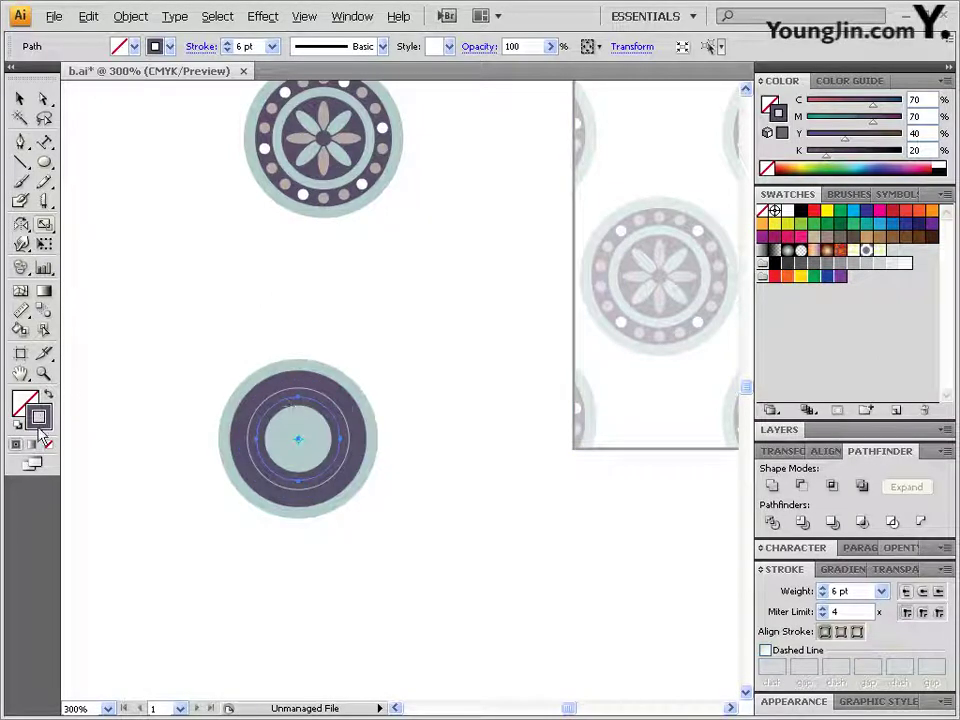
left_click(46, 396)
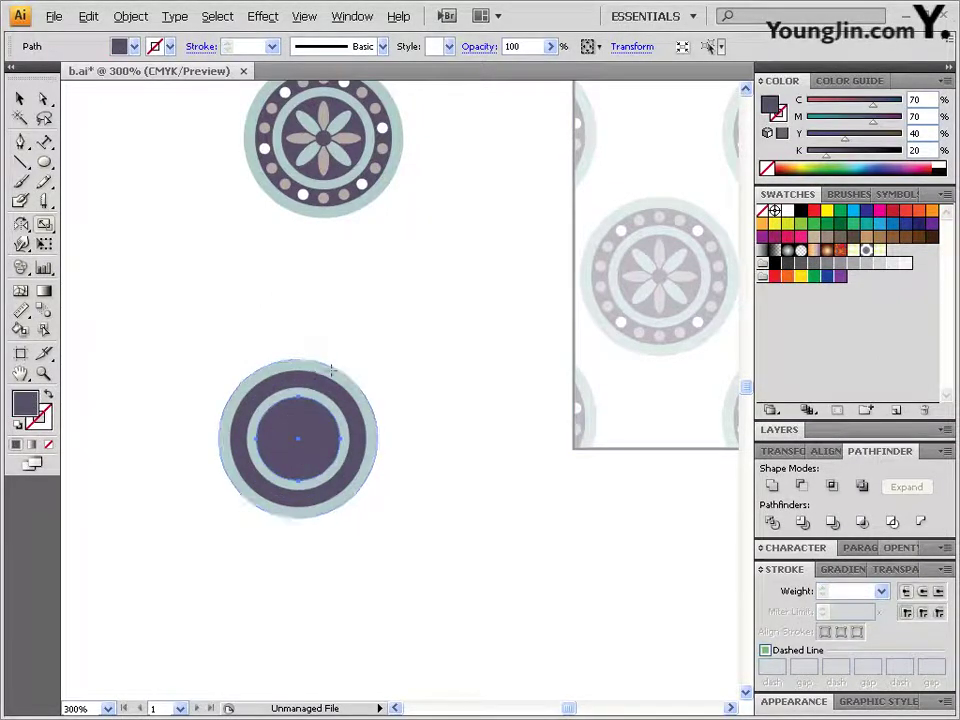
Convert the 6 pt purple ring's stroke into a filled shape with Outline Stroke and deselect it.
left_click(44, 98)
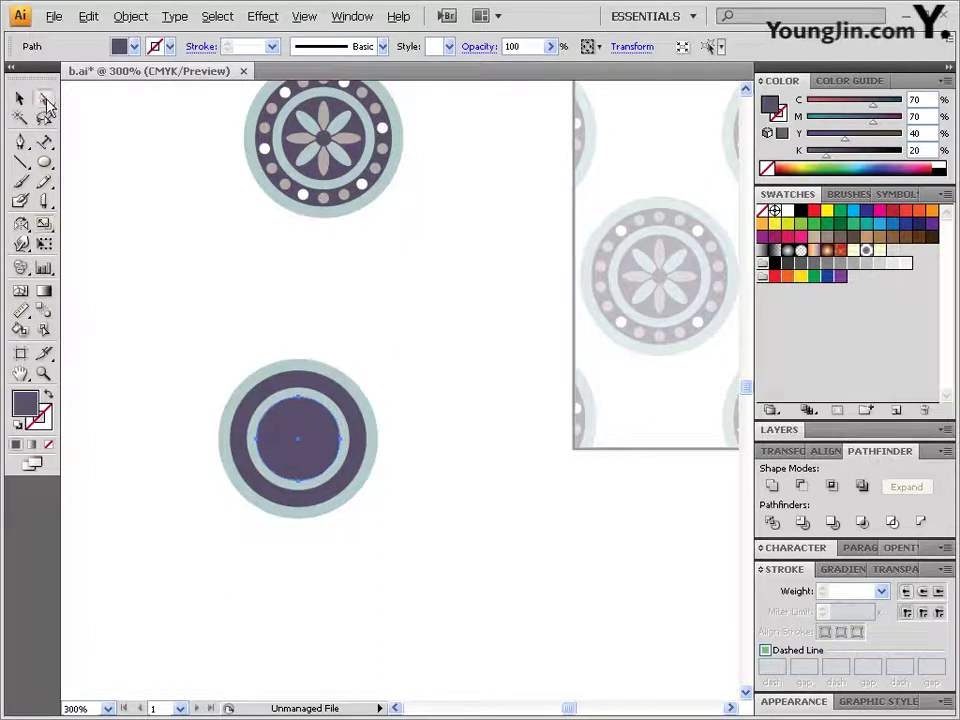
left_click(338, 400)
key("shift+x")
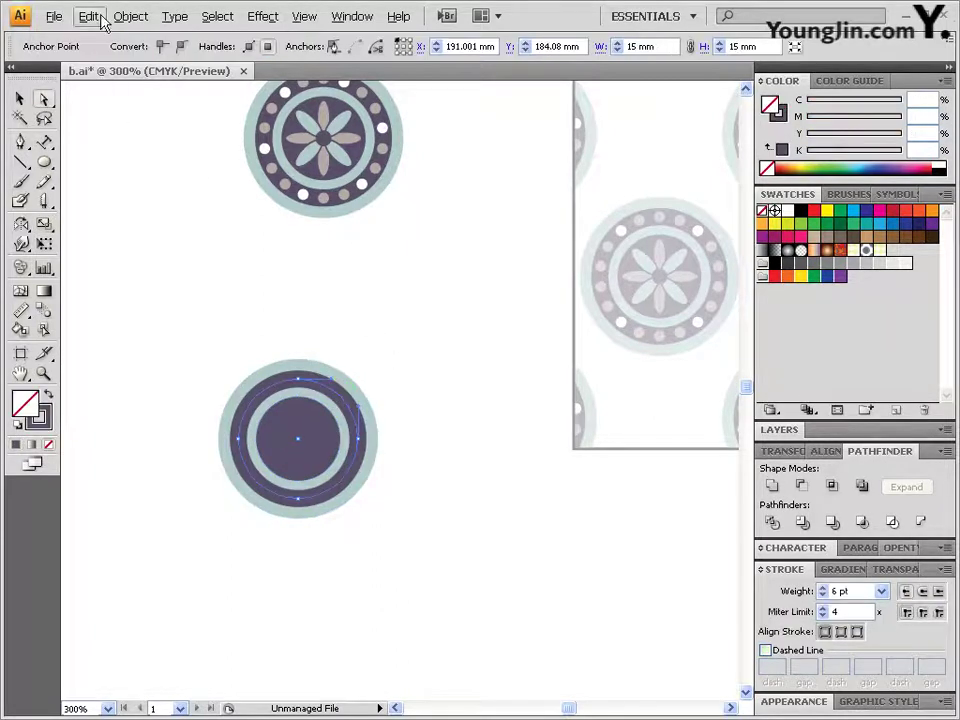
left_click(130, 16)
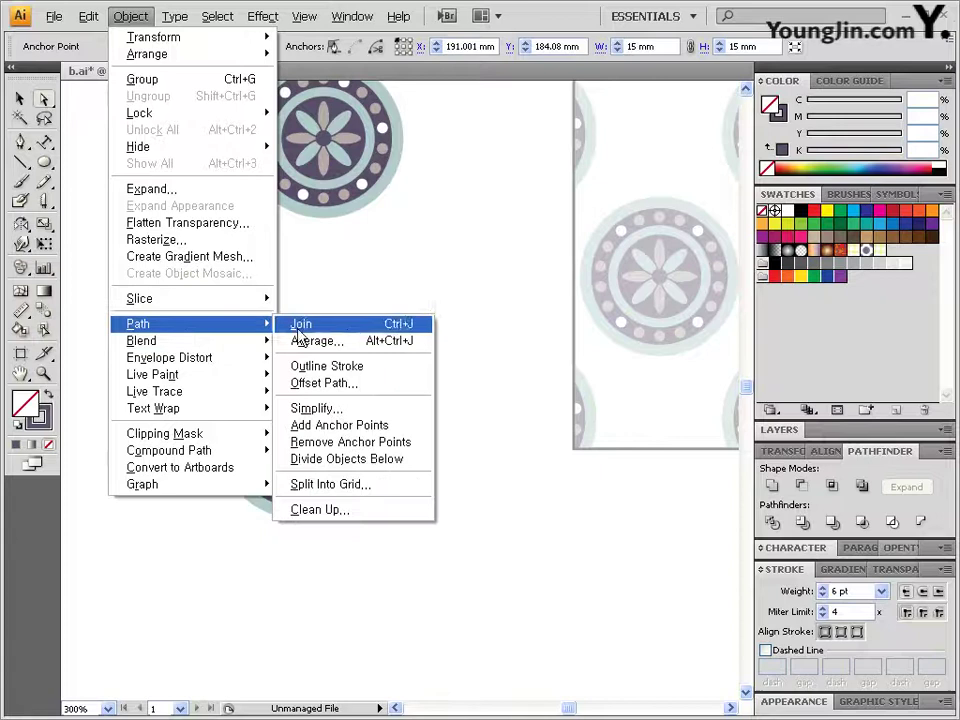
left_click(362, 367)
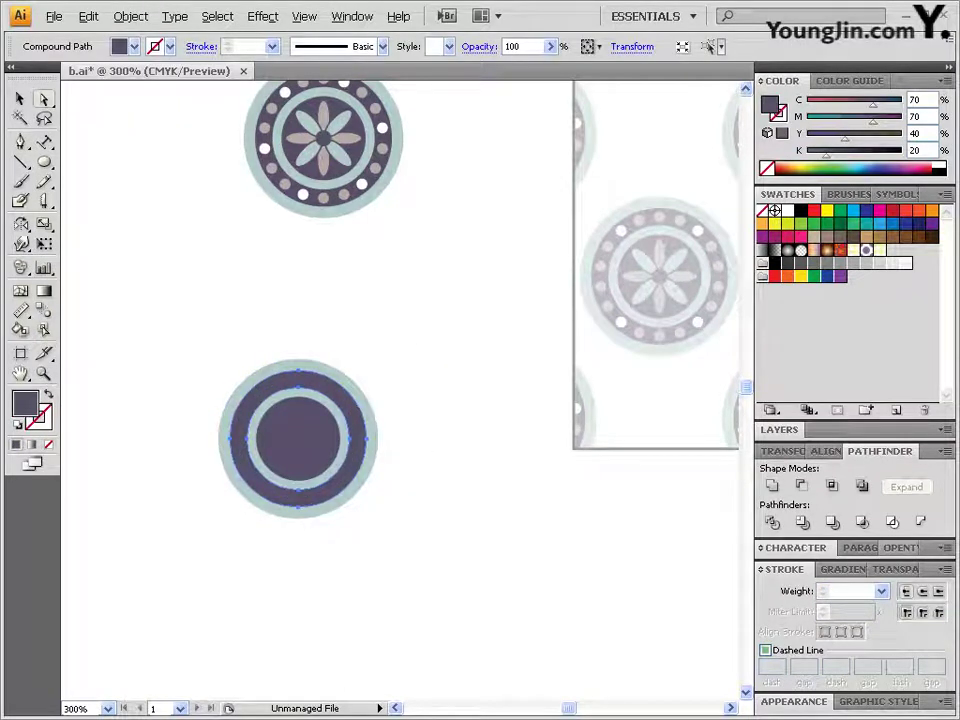
left_click(454, 441)
Draw a small circle on the dark purple ring, straight above the medallion's centre and nearly as wide as the band.
key("ctrl+space")
left_click_drag(180, 324, 454, 527)
left_click(44, 162)
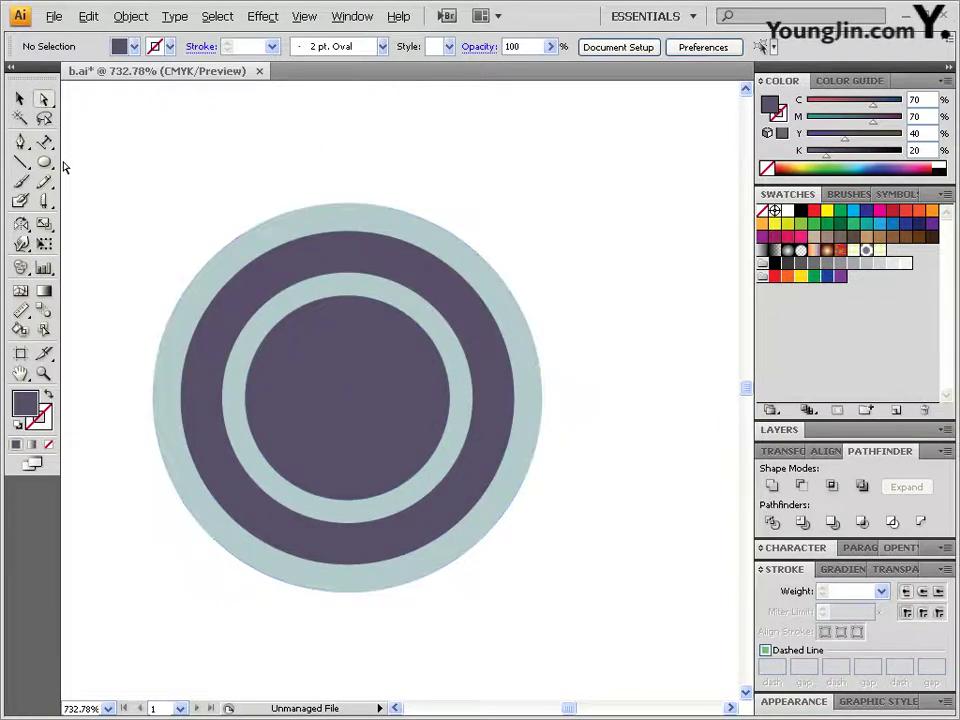
left_click_drag(348, 398, 348, 345)
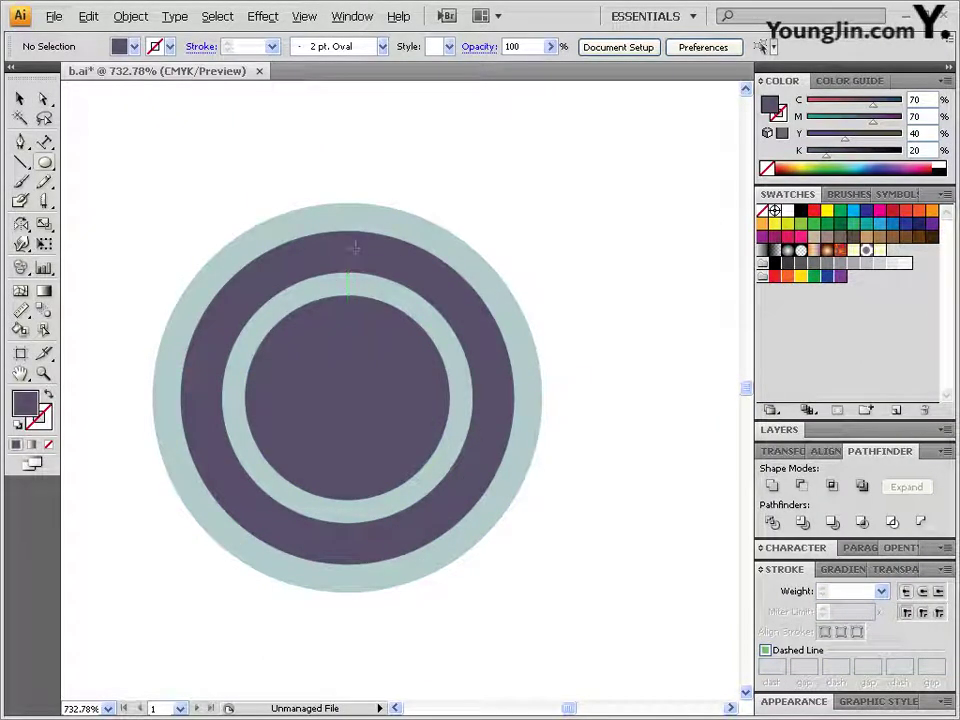
left_click_drag(348, 254, 357, 247)
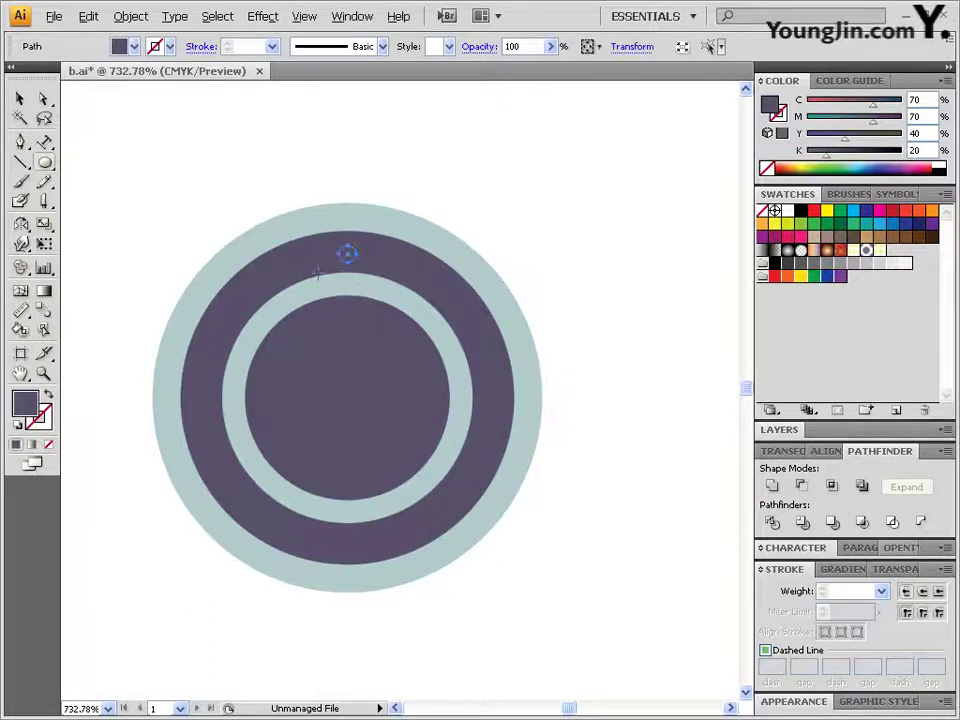
key("ctrl+shift+a")
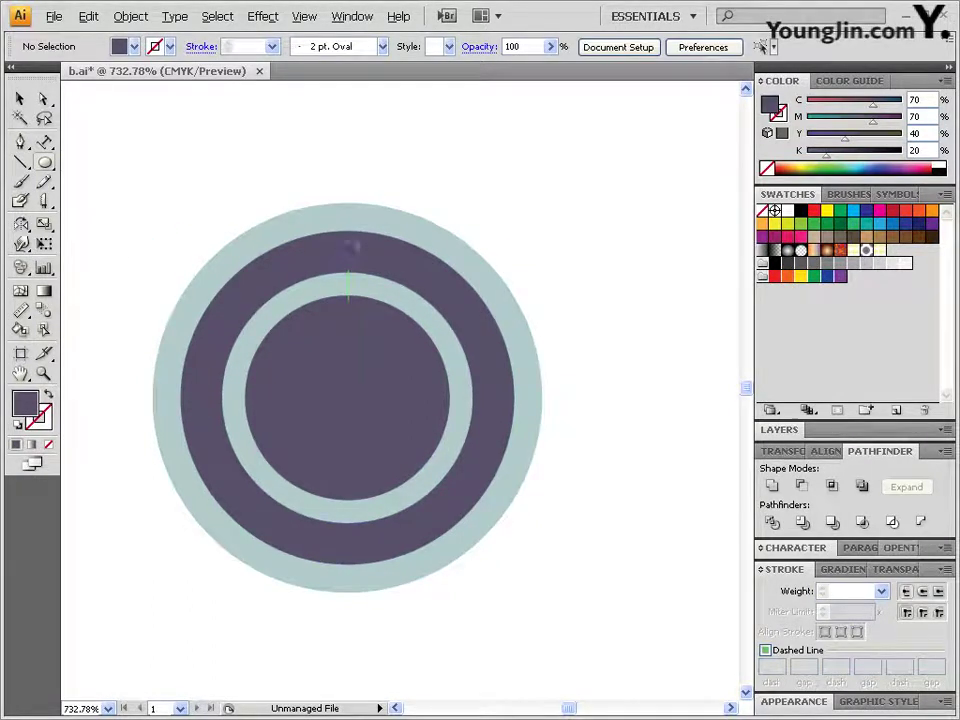
left_click_drag(349, 242, 360, 264)
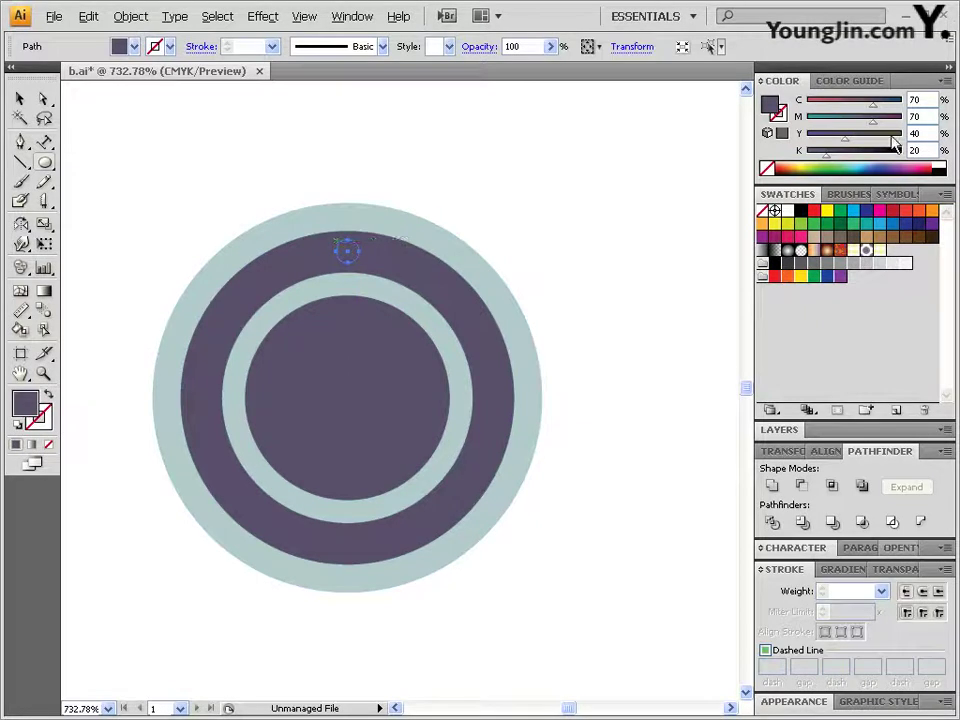
Fill the small circle with warm grey: C 30, M 30, Y 30, K 0.
double_click(916, 99)
type("30")
key("Tab")
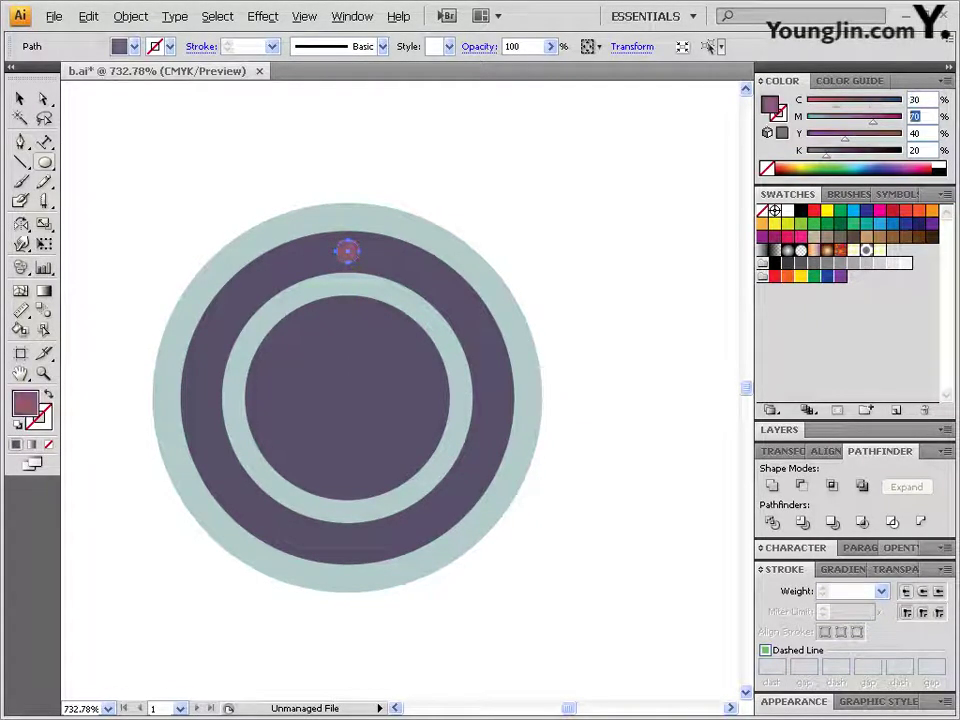
type("30")
key("Tab")
type("30")
key("Return")
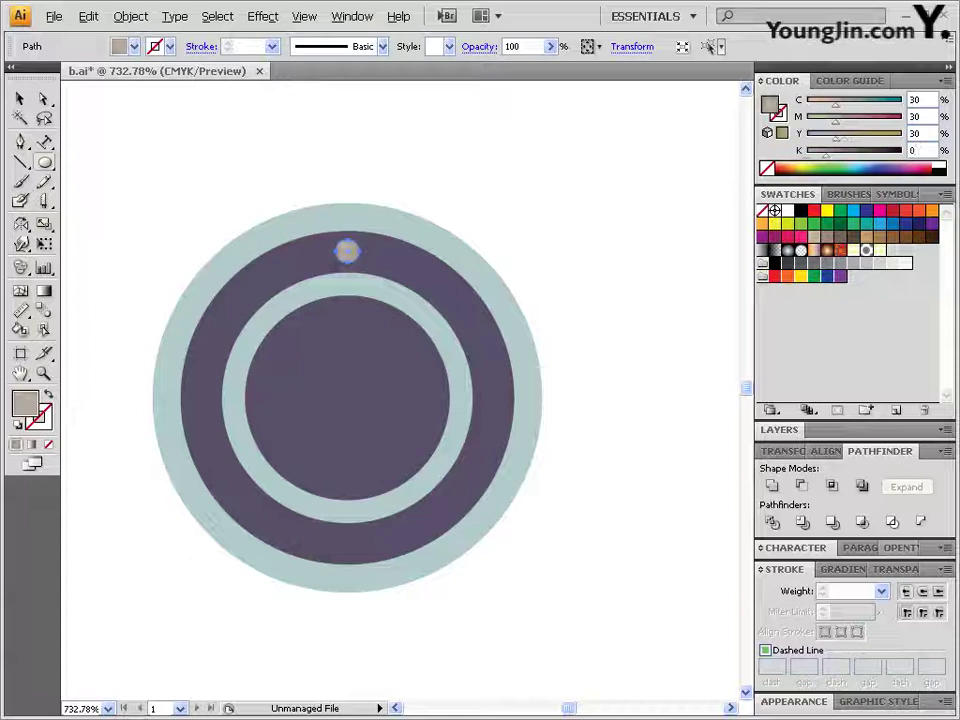
Create a copy of the grey dot rotated 20° around the centre of the concentric circles.
left_click(20, 99)
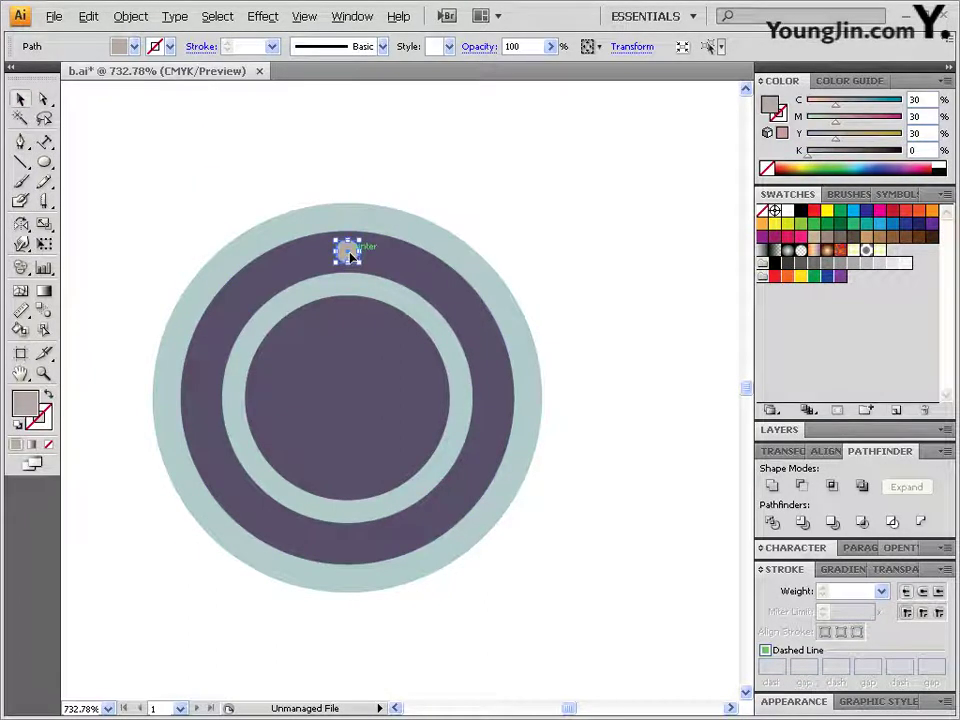
left_click_drag(22, 224, 82, 229)
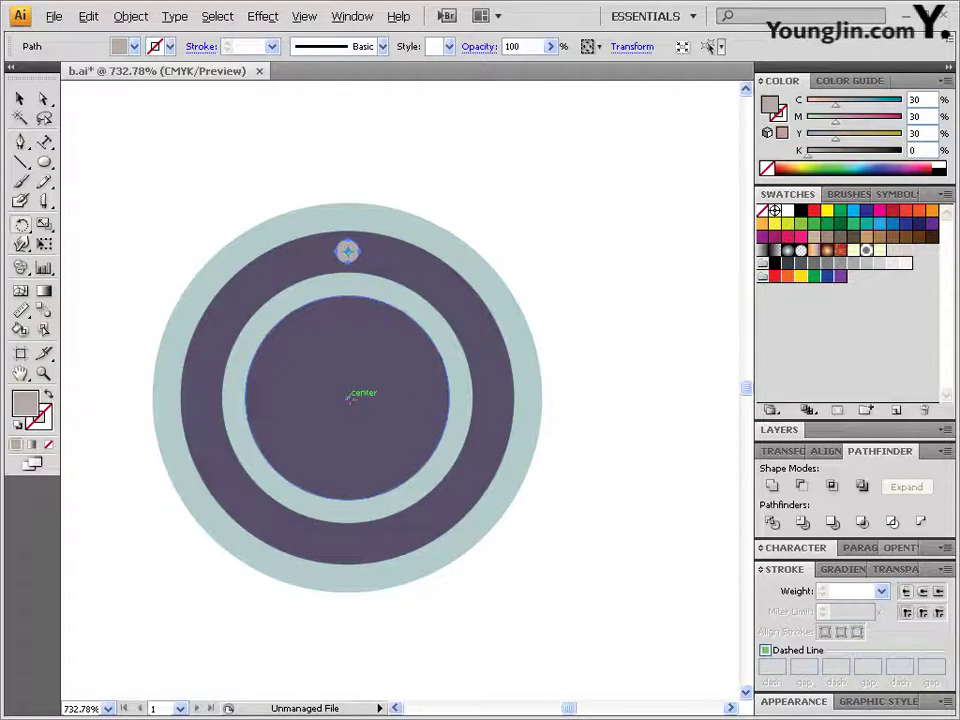
left_click(348, 397, "alt")
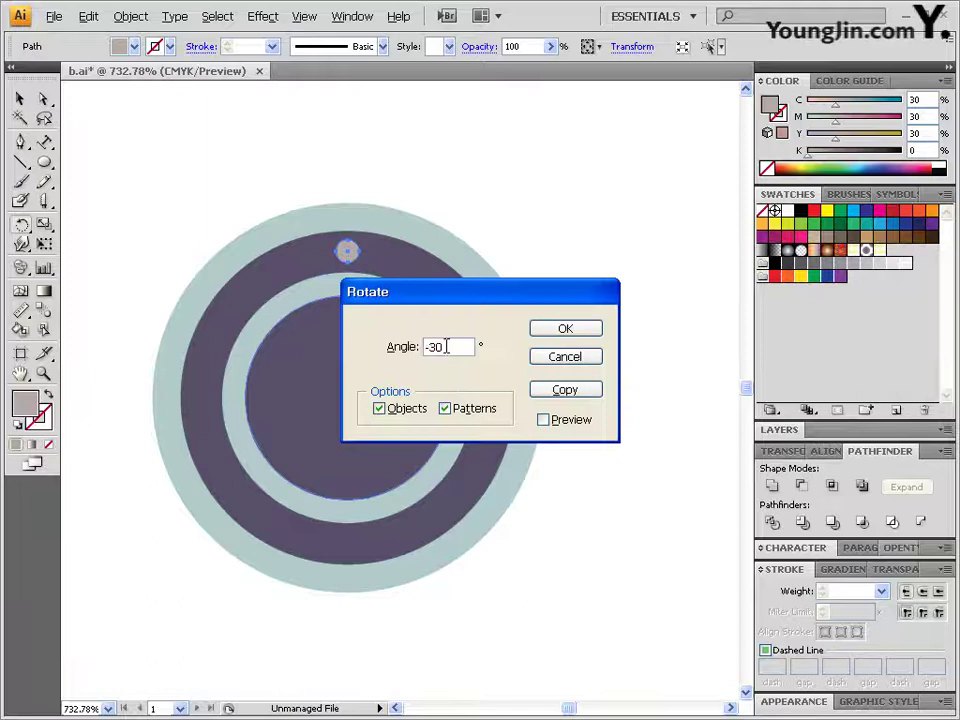
type("20")
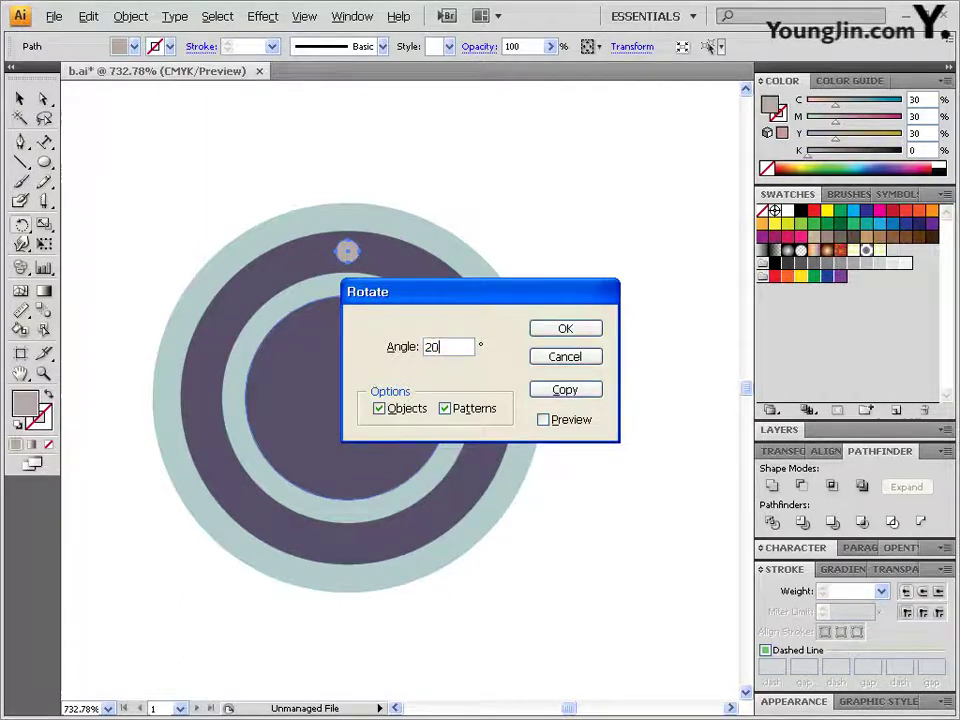
left_click(599, 395)
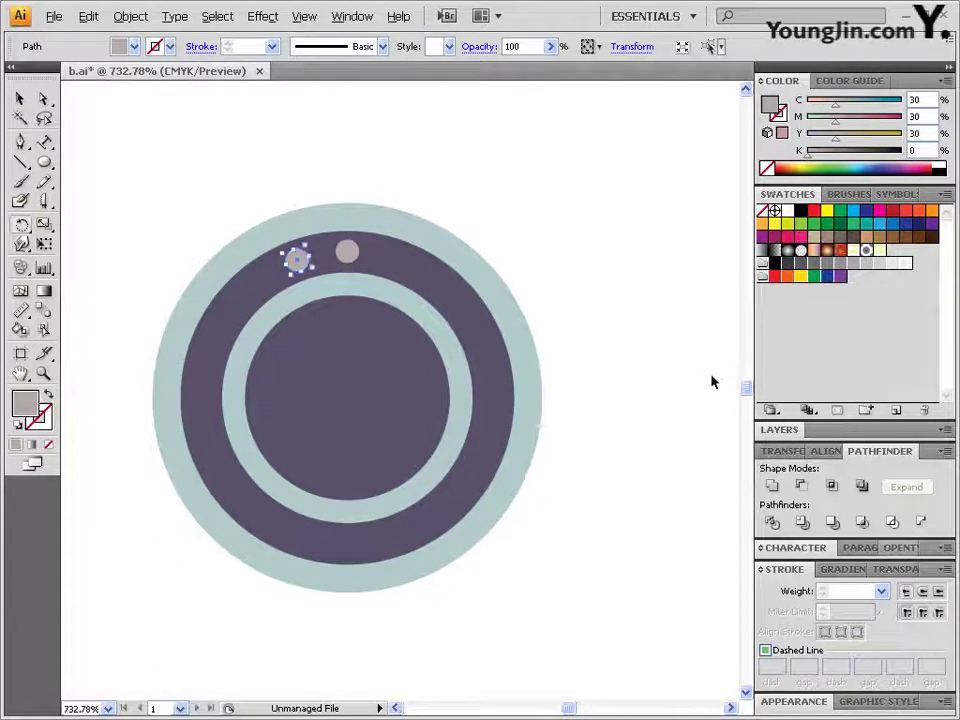
Repeat the 20° rotated copy until grey dots are evenly spaced around the whole purple ring.
key("ctrl+d")
key("ctrl+d")
key("ctrl+d")
key("ctrl+d")
key("ctrl+d")
key("ctrl+d")
key("ctrl+d")
key("ctrl+d")
key("ctrl+d")
key("ctrl+d")
key("ctrl+d")
key("ctrl+d")
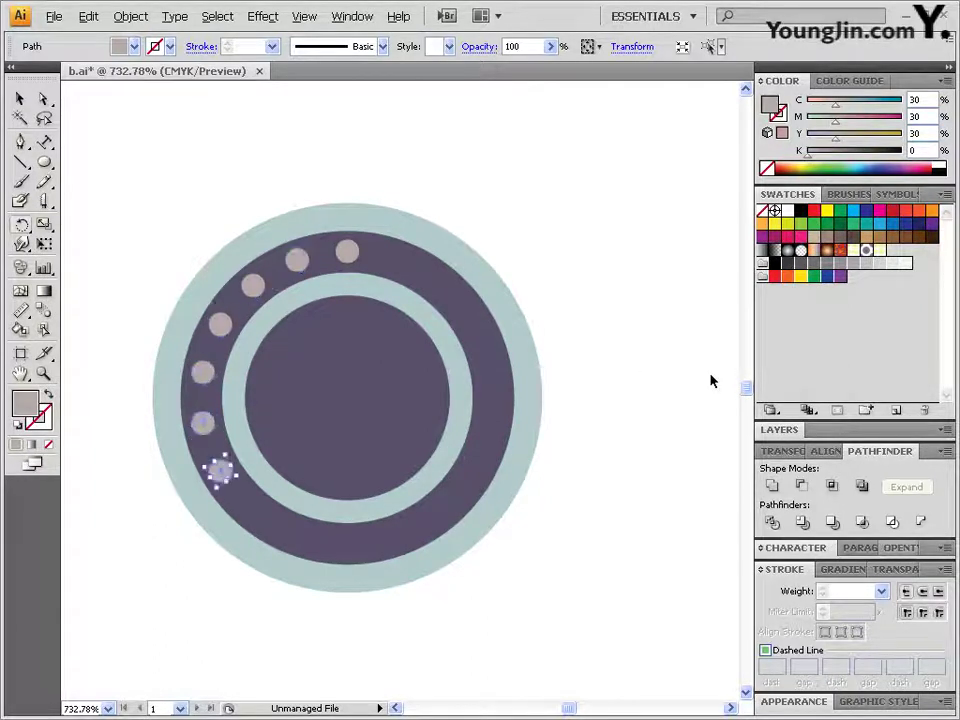
key("ctrl+d")
key("ctrl+d")
key("ctrl+d")
key("ctrl+d")
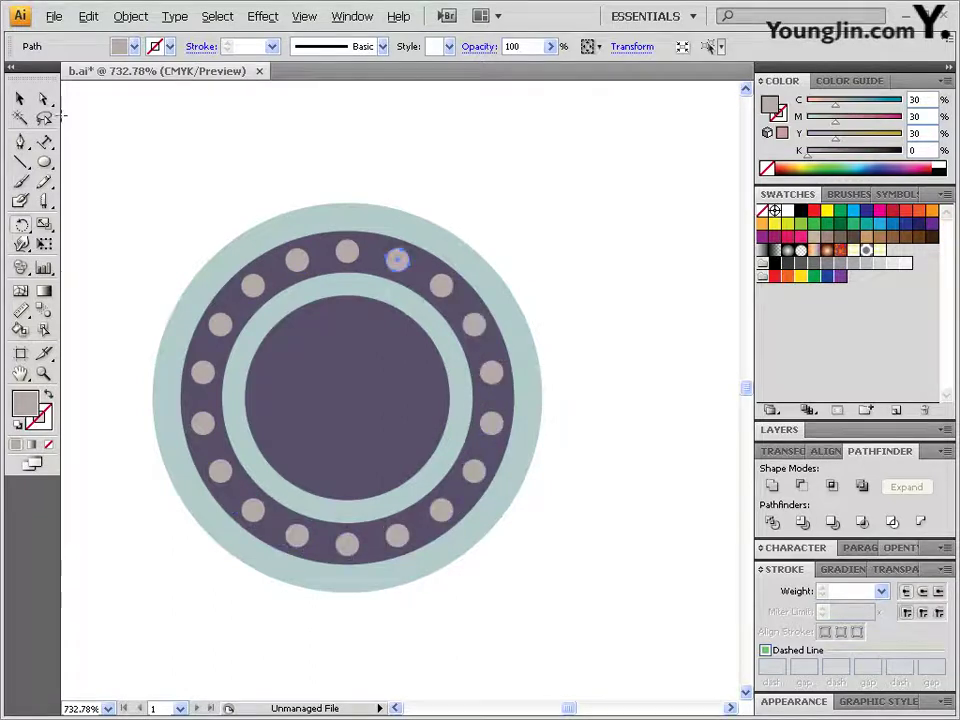
Fill every third dot on the ring with white, starting with the second dot counterclockwise from the topmost one, and deselect.
left_click(44, 99)
left_click(197, 152)
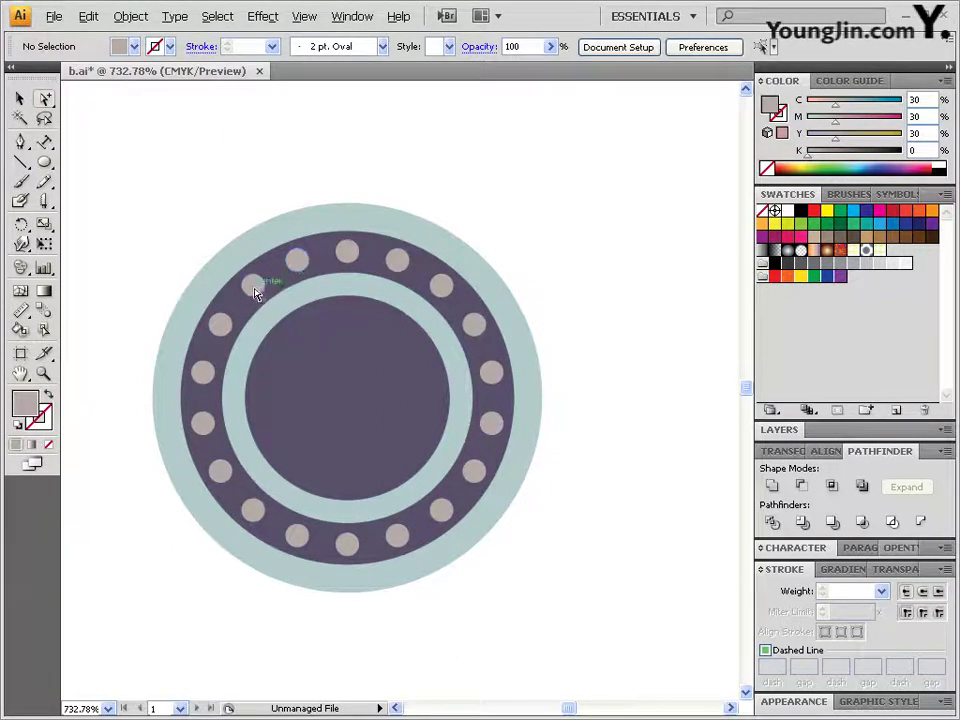
left_click(253, 285)
left_click(203, 423, "shift")
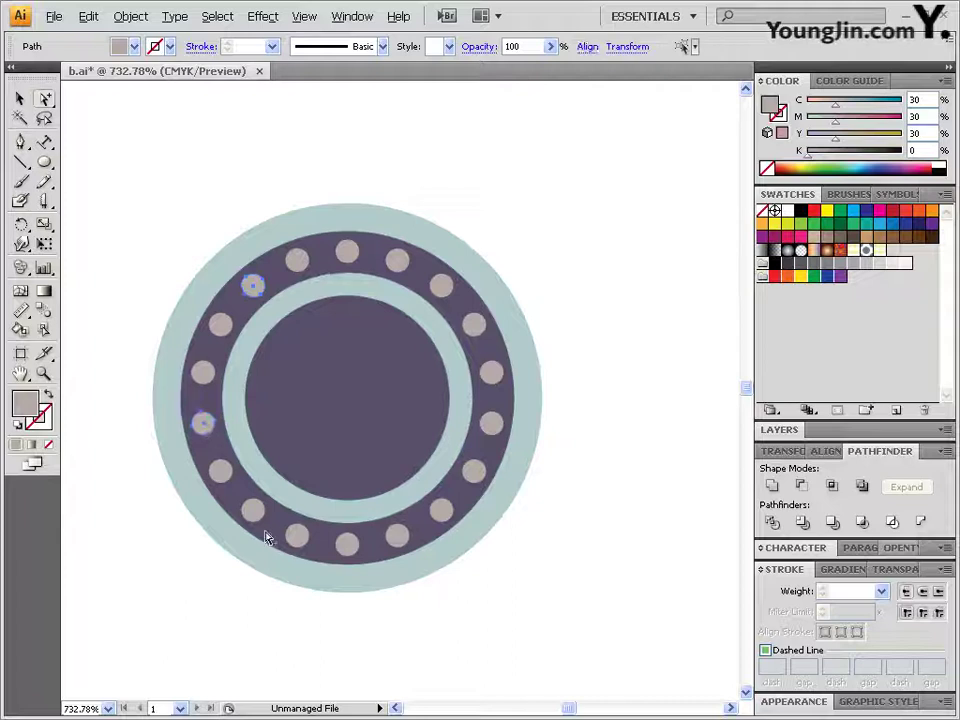
left_click(297, 536, "shift")
left_click(440, 512, "shift")
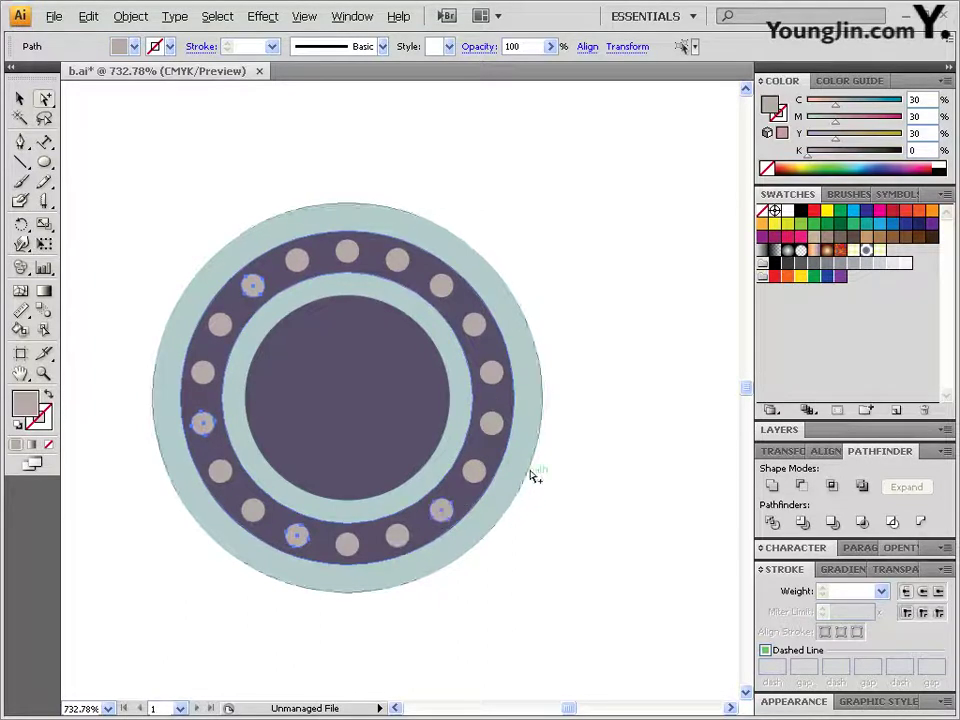
left_click(492, 372, "shift")
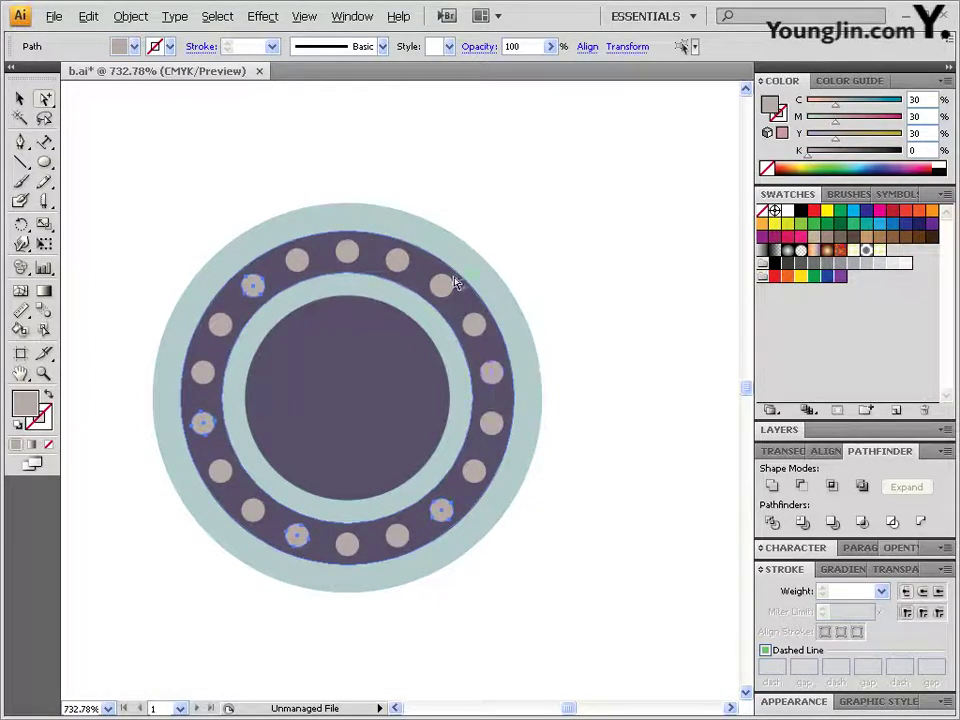
left_click(399, 262, "shift")
left_click(491, 372, "shift")
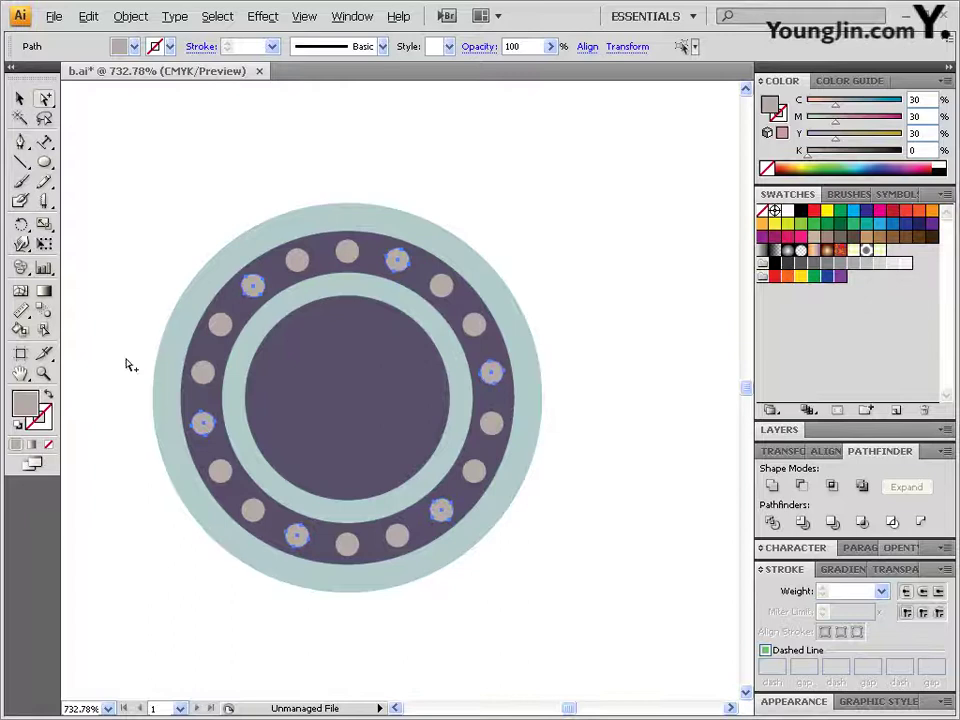
left_click(943, 164)
left_click(603, 264)
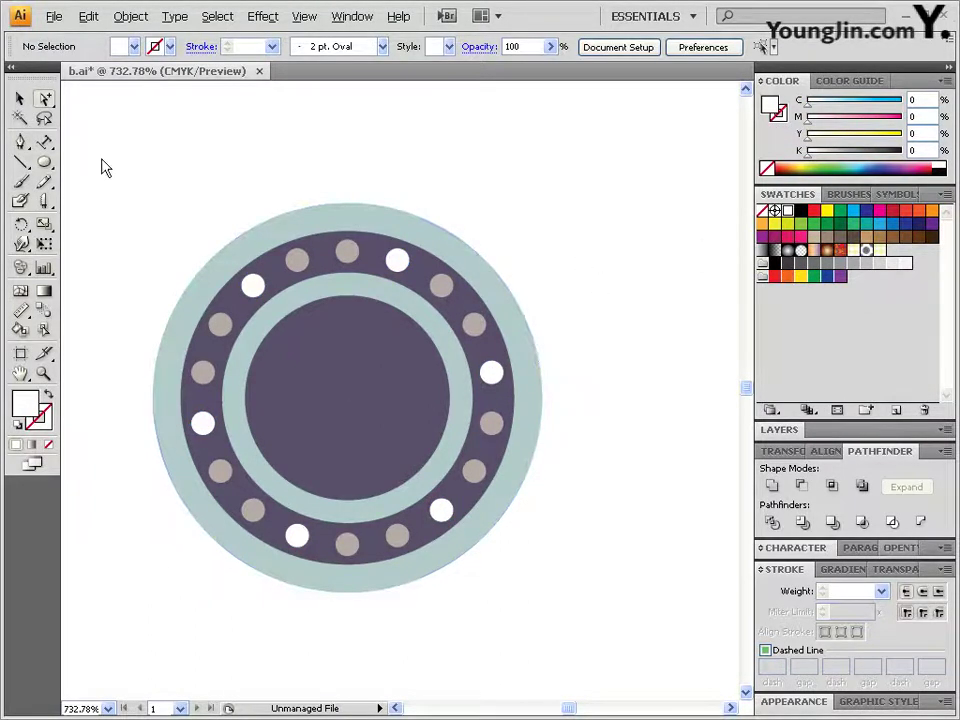
Draw a narrow upright ellipse as a petal above the centre of the inner purple circle and fill it with C 30, M 30, Y 30, K 0.
left_click(44, 162)
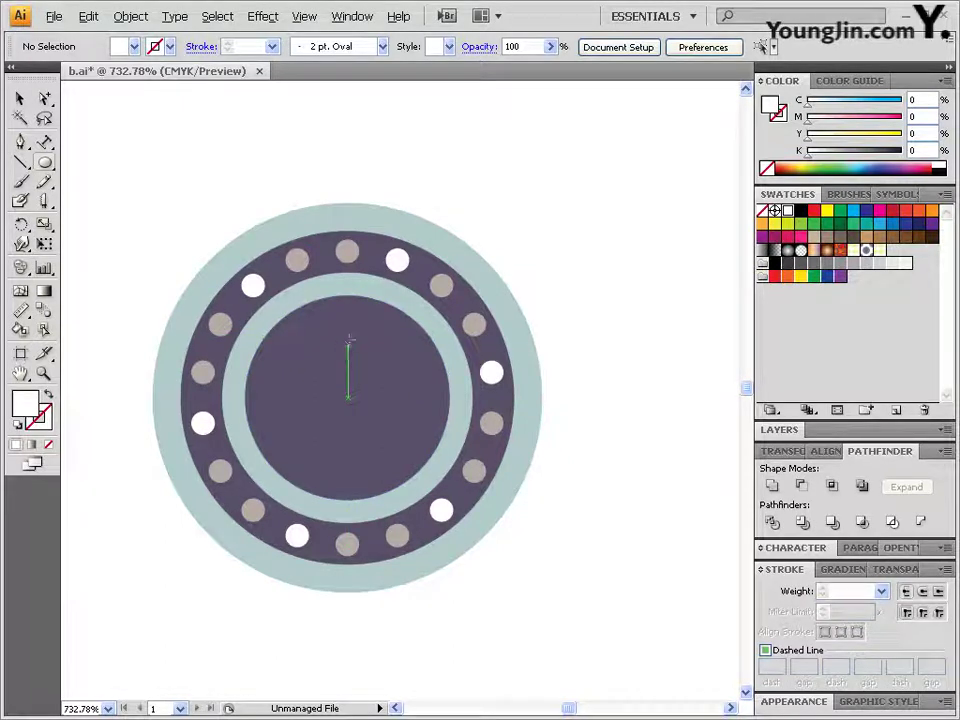
left_click_drag(348, 349, 358, 312)
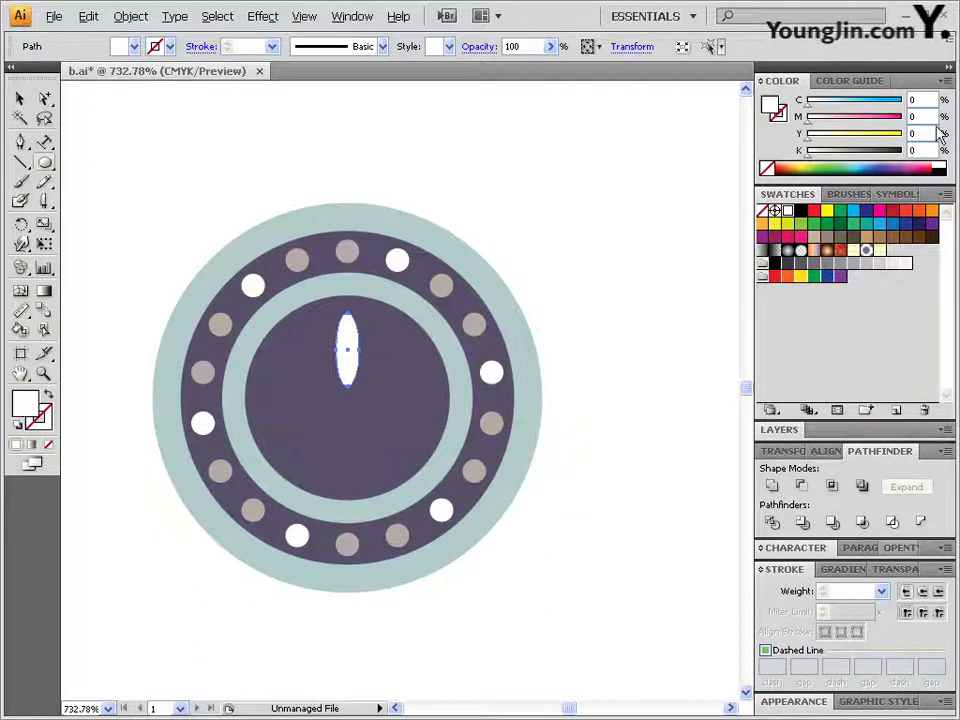
left_click_drag(927, 99, 777, 107)
type("30")
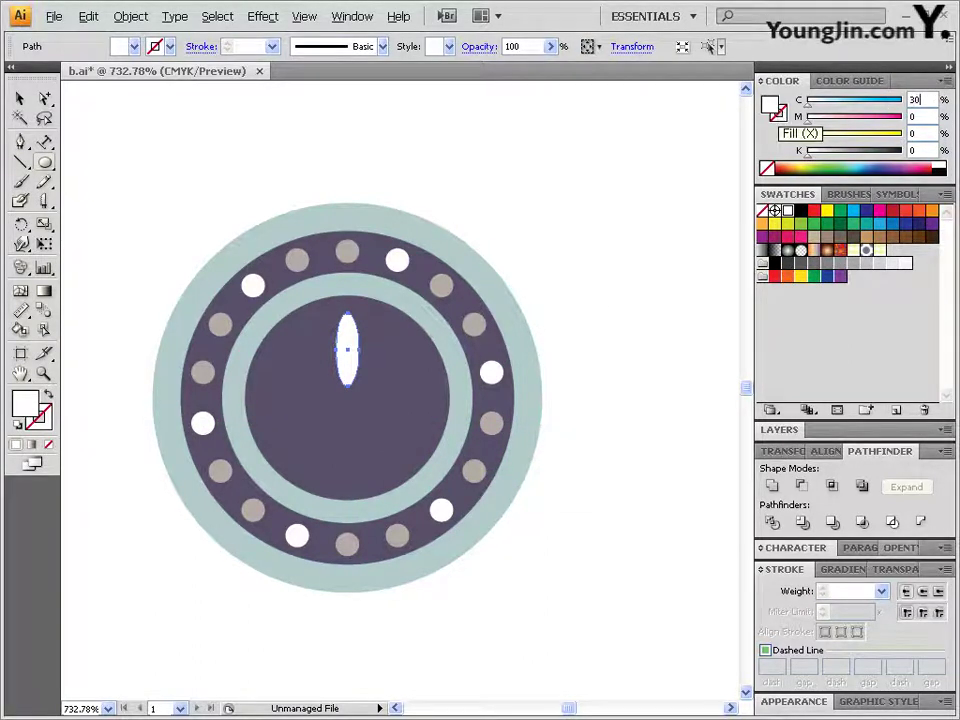
key("Tab")
type("30")
key("Tab")
type("30")
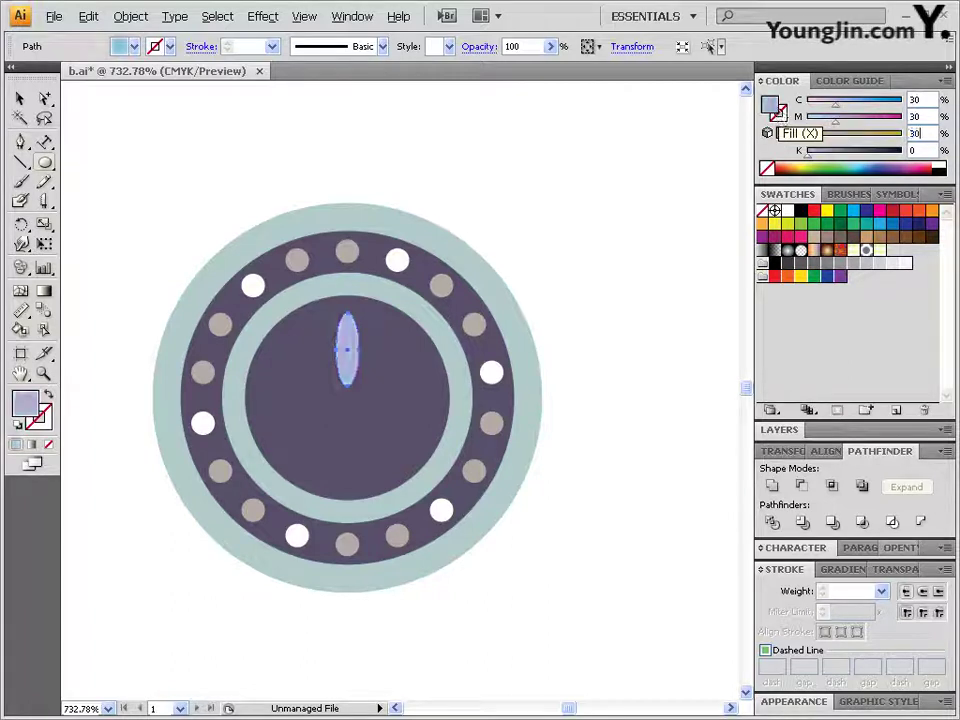
key("Return")
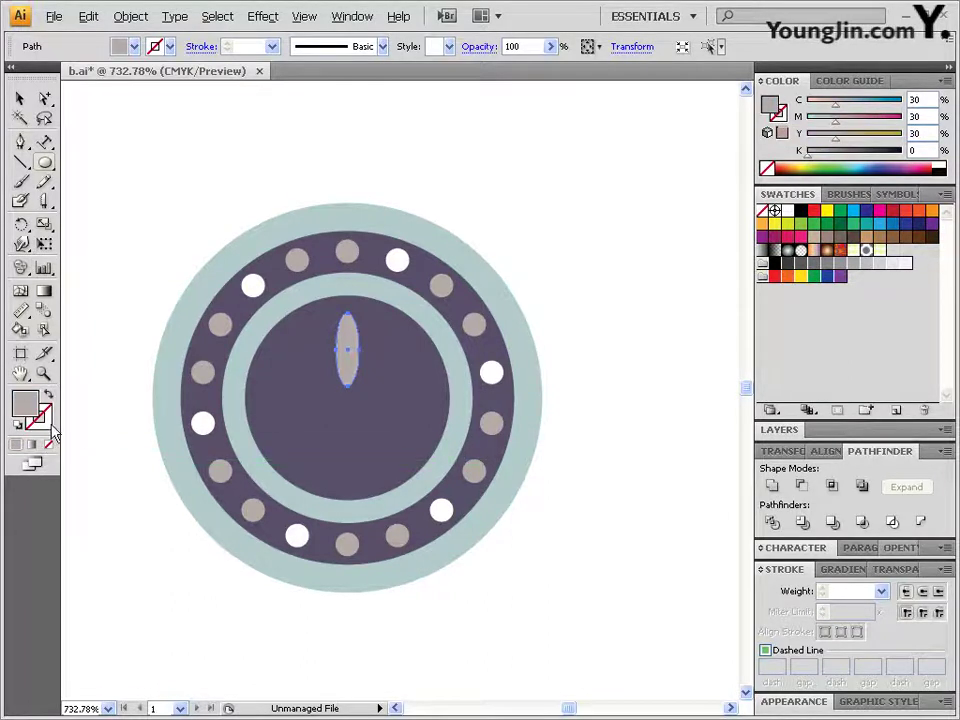
Give the petal a 1 pt purple stroke of C 70, M 70, Y 40, K 20.
left_click(49, 427)
left_click(847, 167)
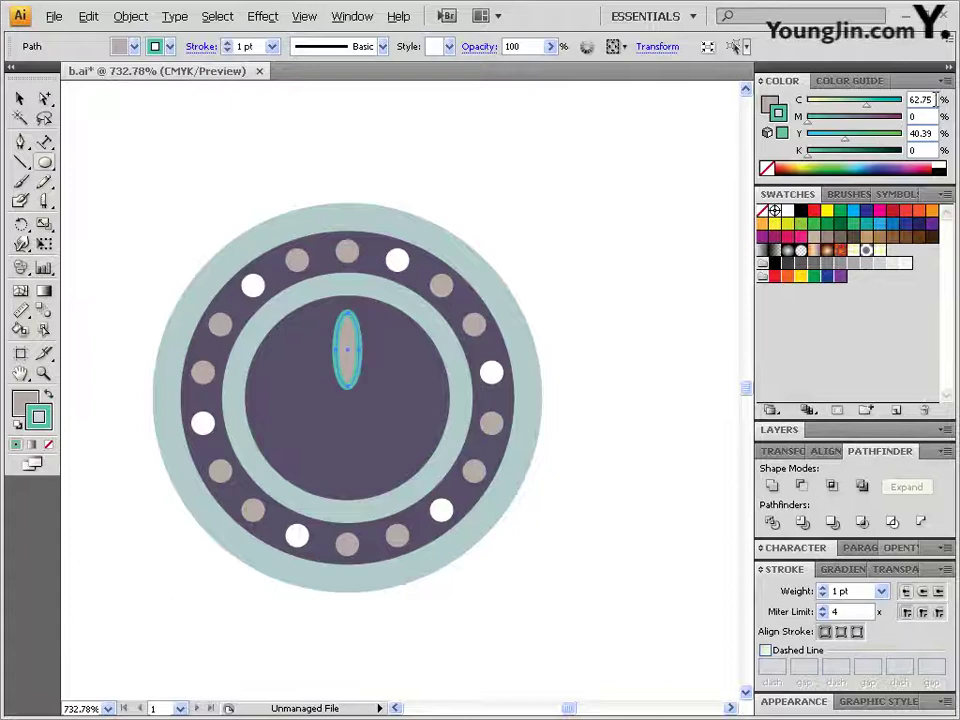
left_click_drag(935, 100, 832, 97)
type("70")
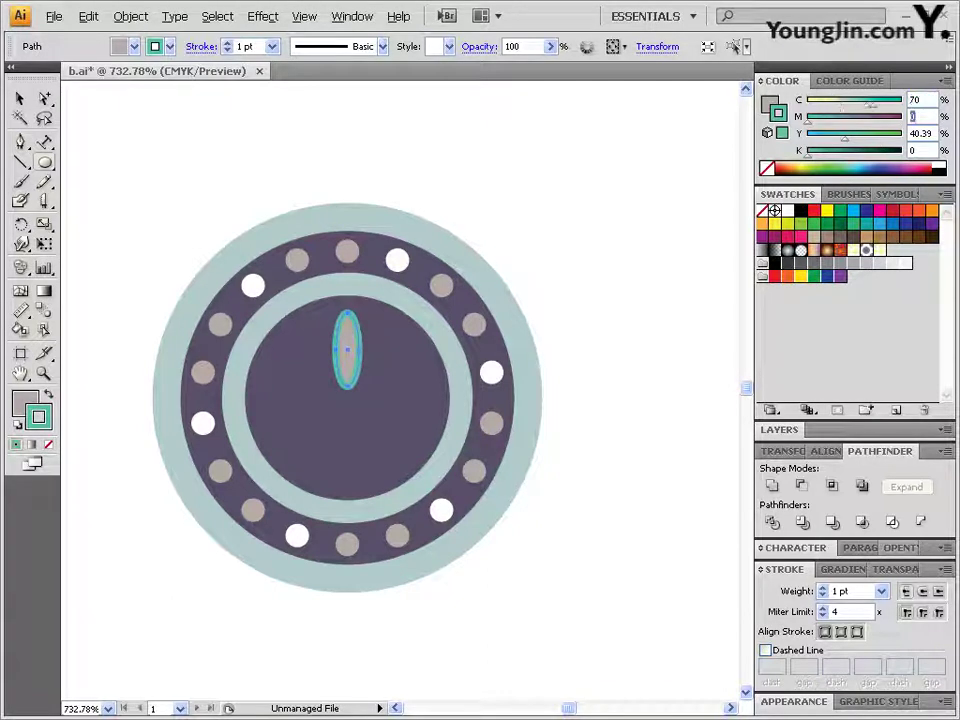
key("Tab")
type("70")
key("Tab")
type("40")
key("Tab")
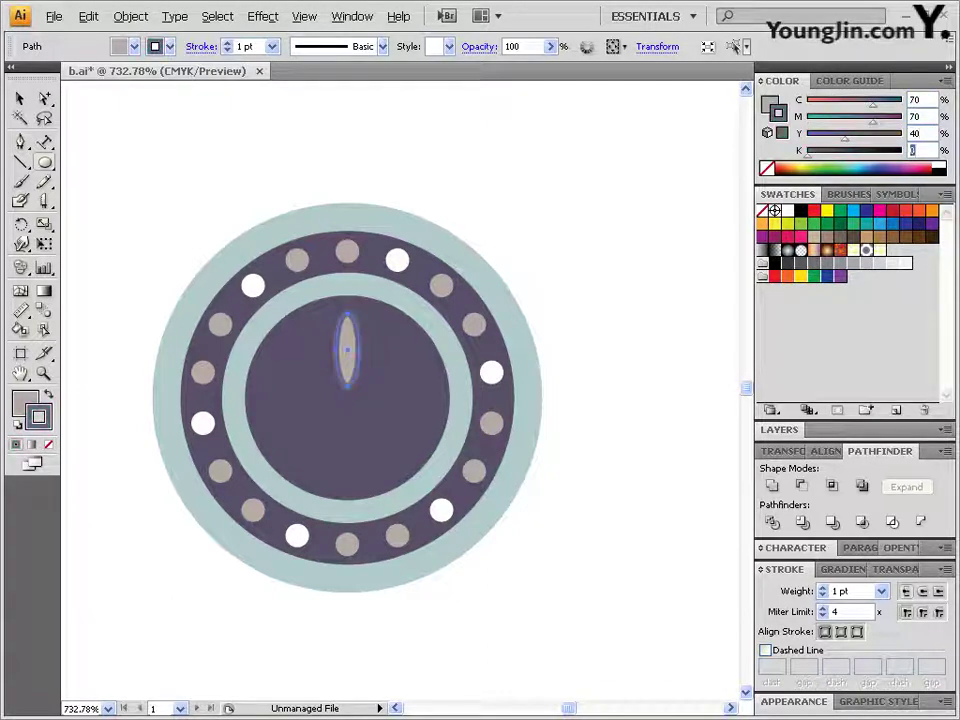
key("Return")
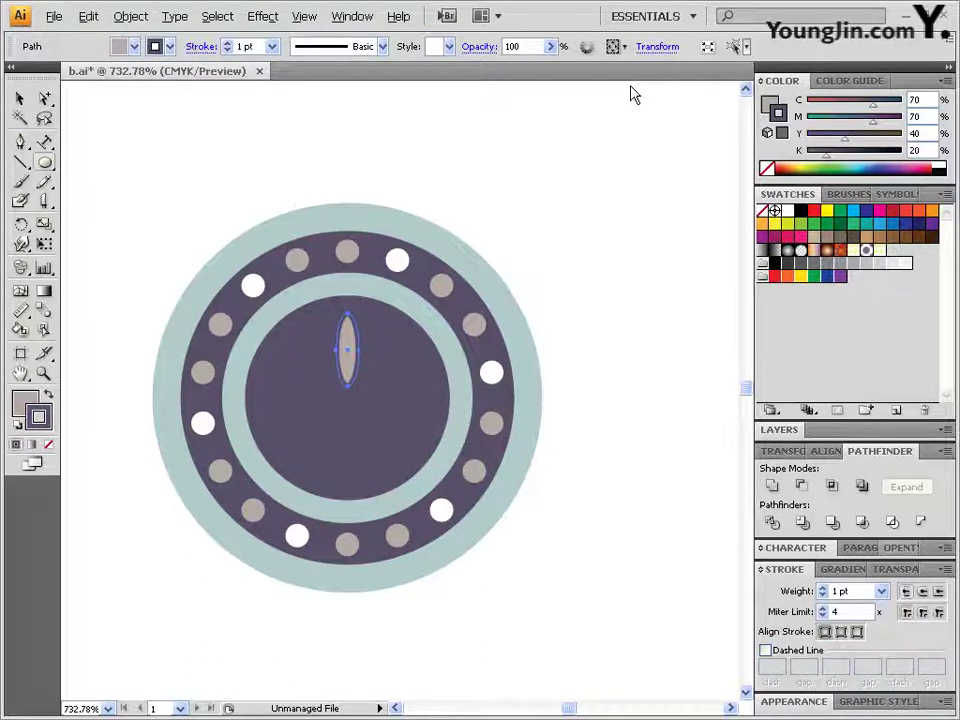
Copy the petal rotated 90° around the circles' centre and repeat the copy twice to make a four-petal cross.
left_click(22, 226)
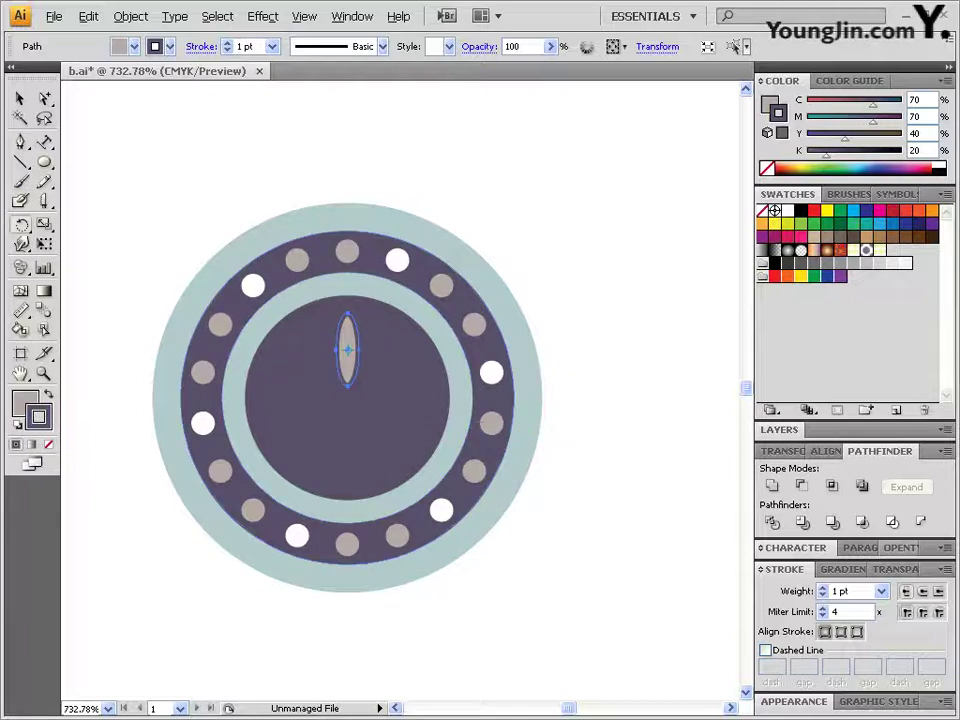
left_click(350, 394, "alt")
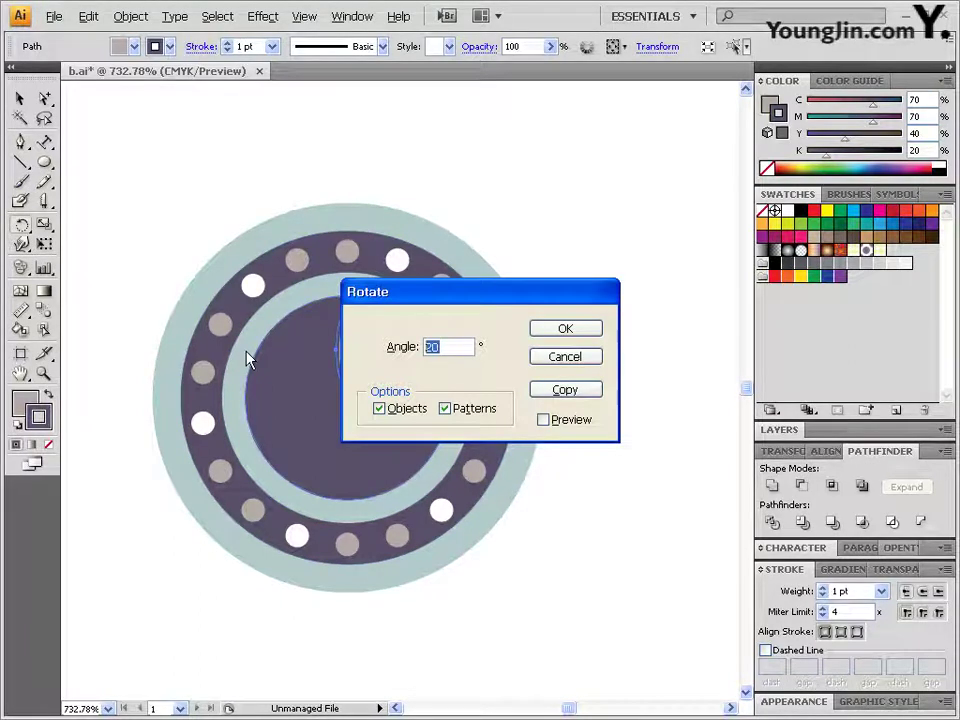
left_click(563, 390)
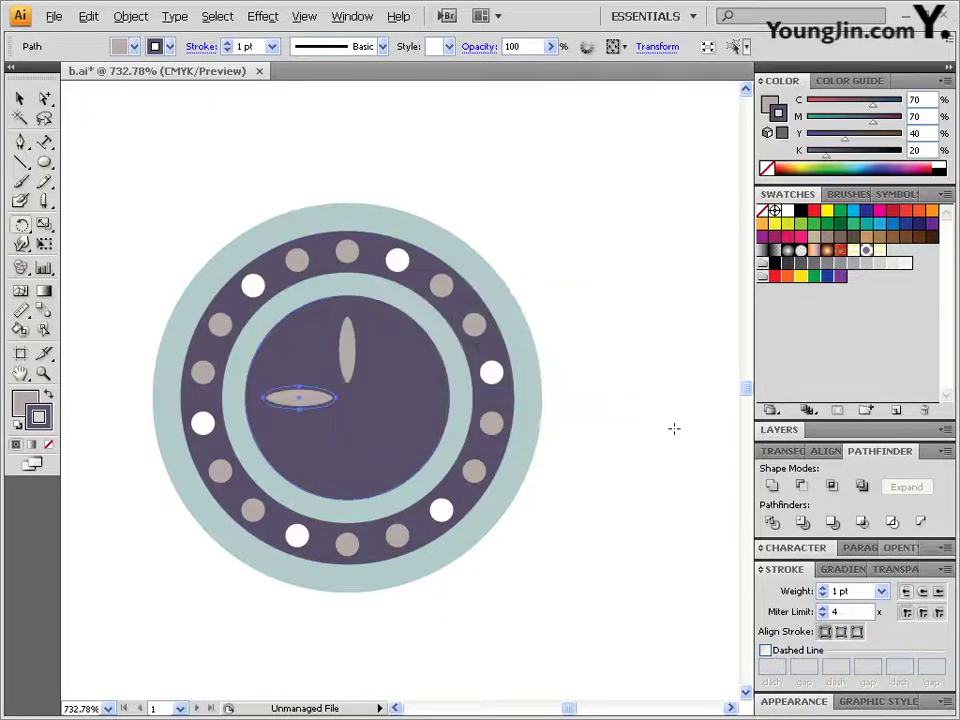
key("ctrl+d")
key("ctrl+d")
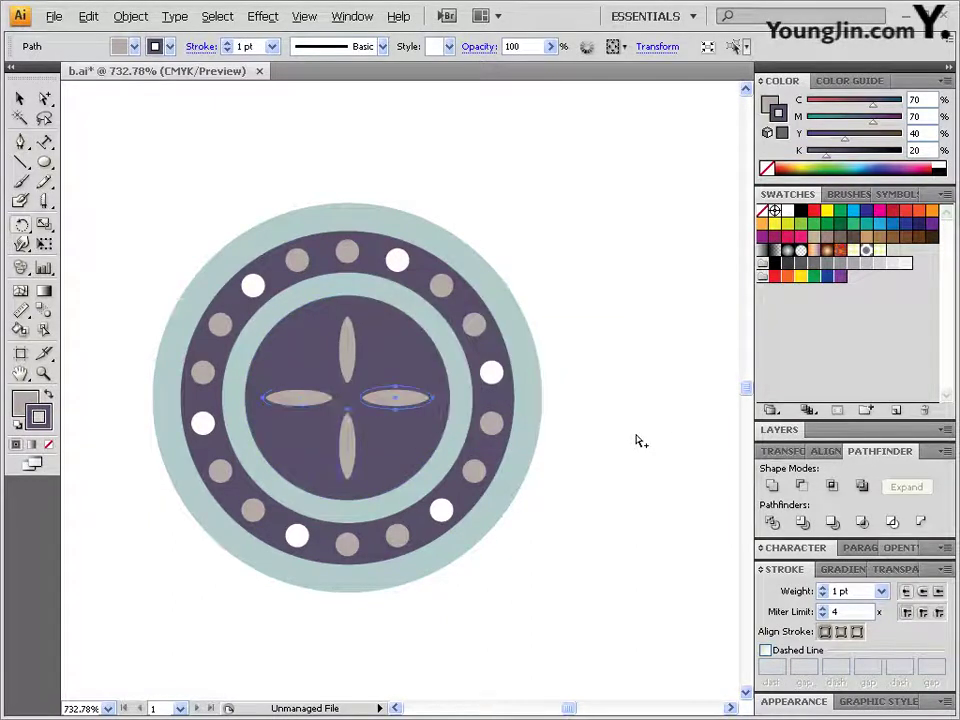
Select all four petals and create a copy of them rotated 45° around their common centre.
left_click(22, 99)
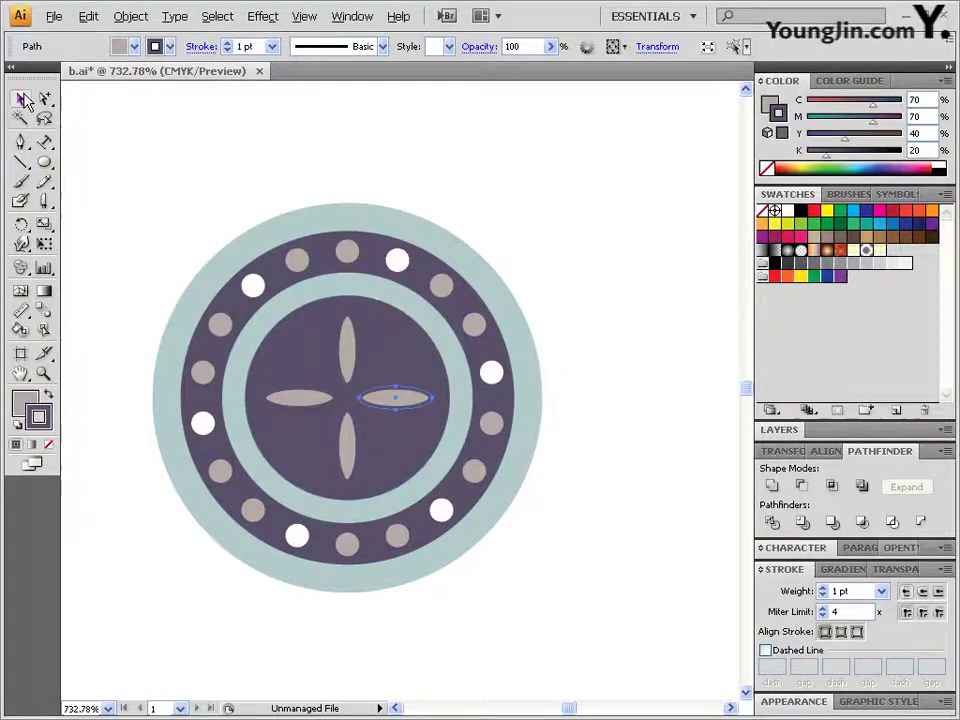
left_click(347, 354, "shift")
left_click(310, 399, "shift")
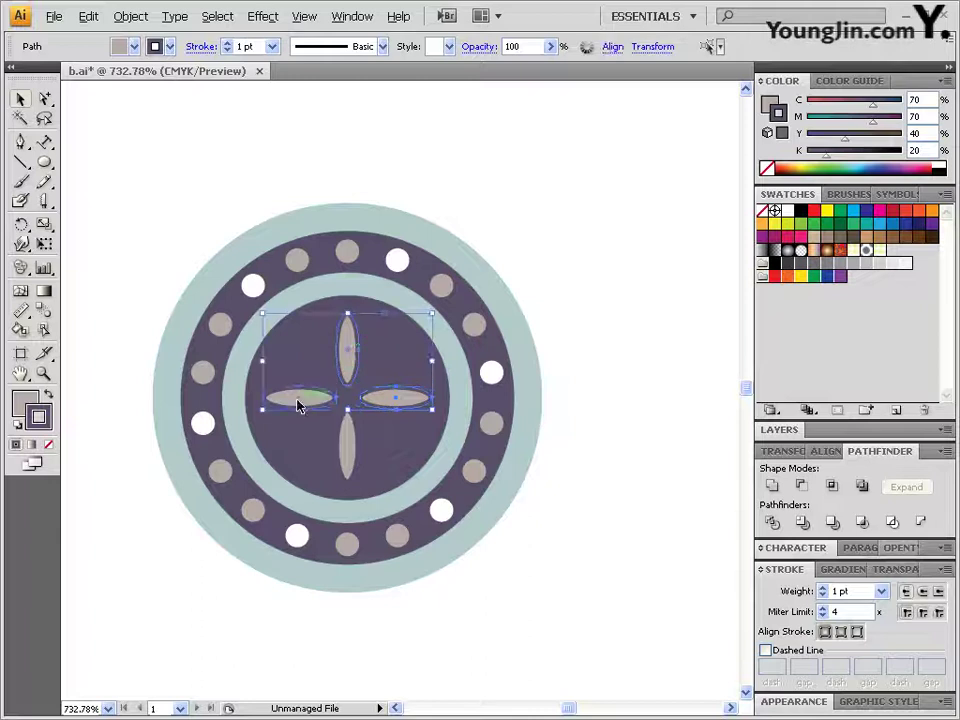
left_click(350, 450, "shift")
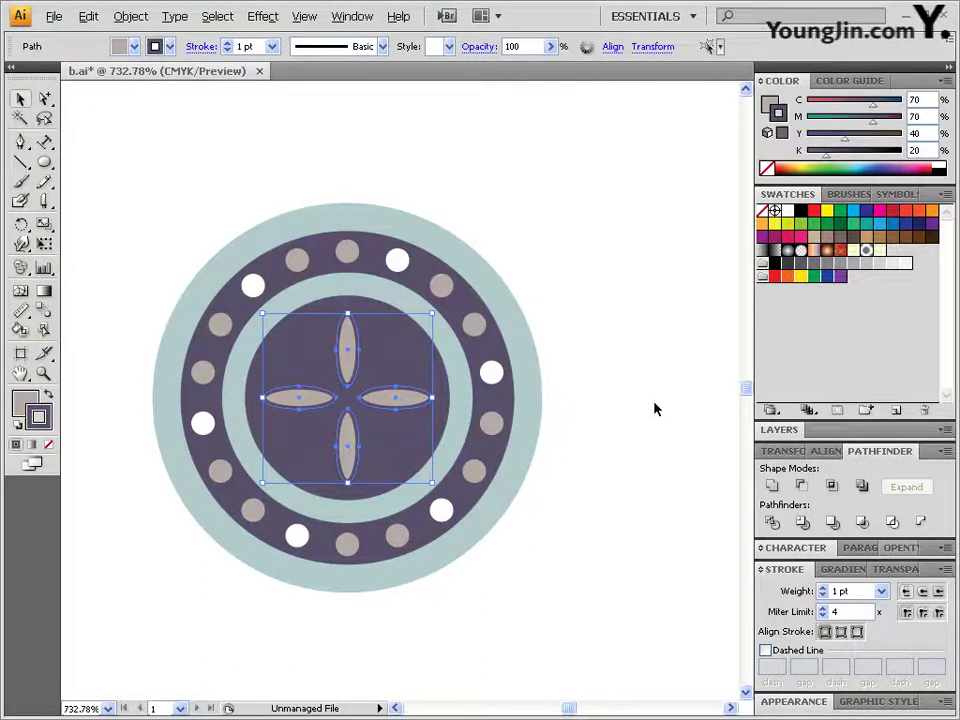
double_click(22, 228)
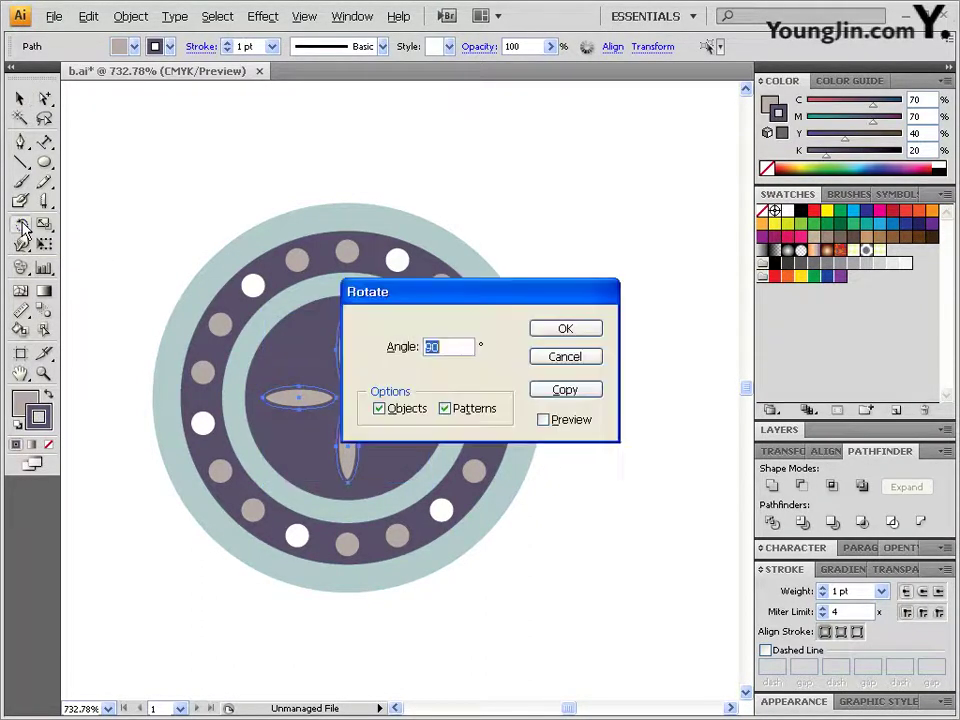
type("45")
left_click(565, 389)
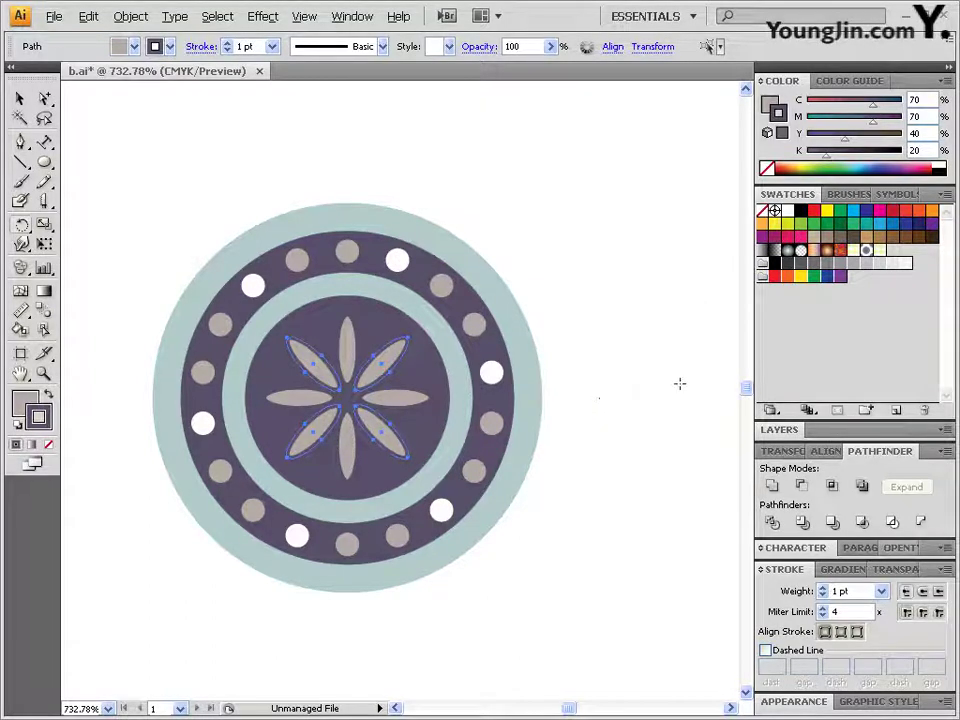
Fill the four diagonal petals with pale blue-green: C 30, M 10, Y 20, K 0.
left_click(26, 401)
double_click(932, 100)
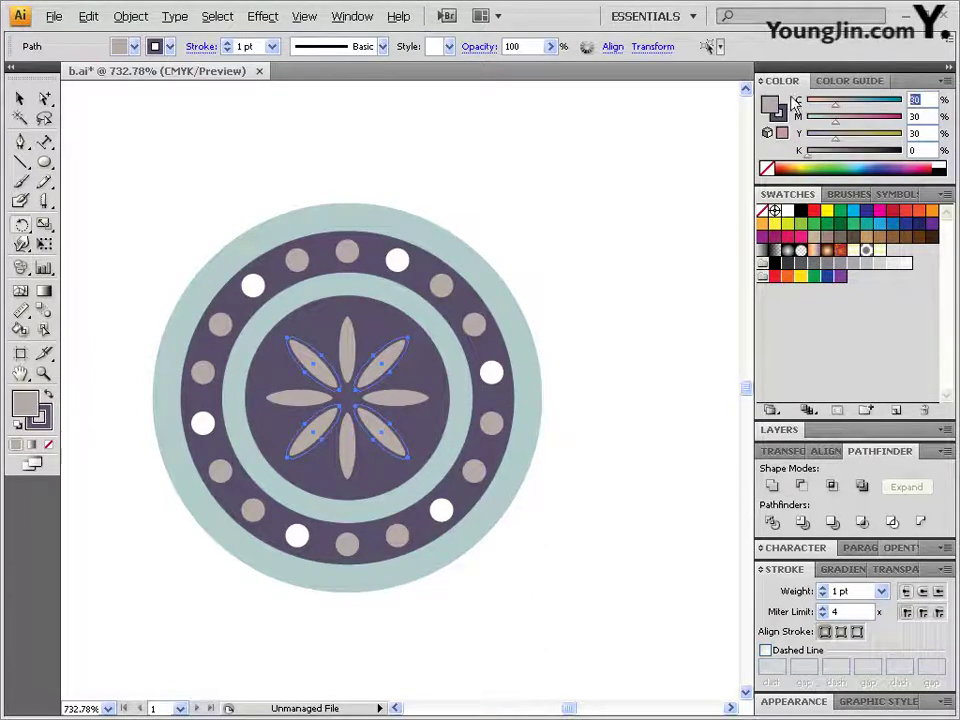
key("Tab")
type("10")
key("Tab")
type("20")
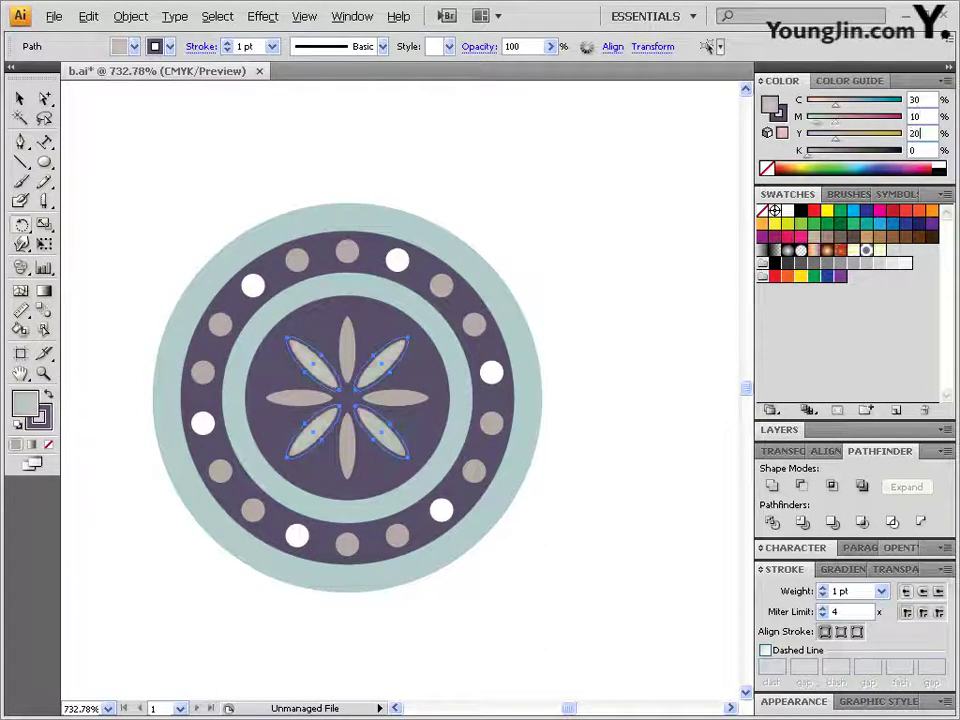
key("Return")
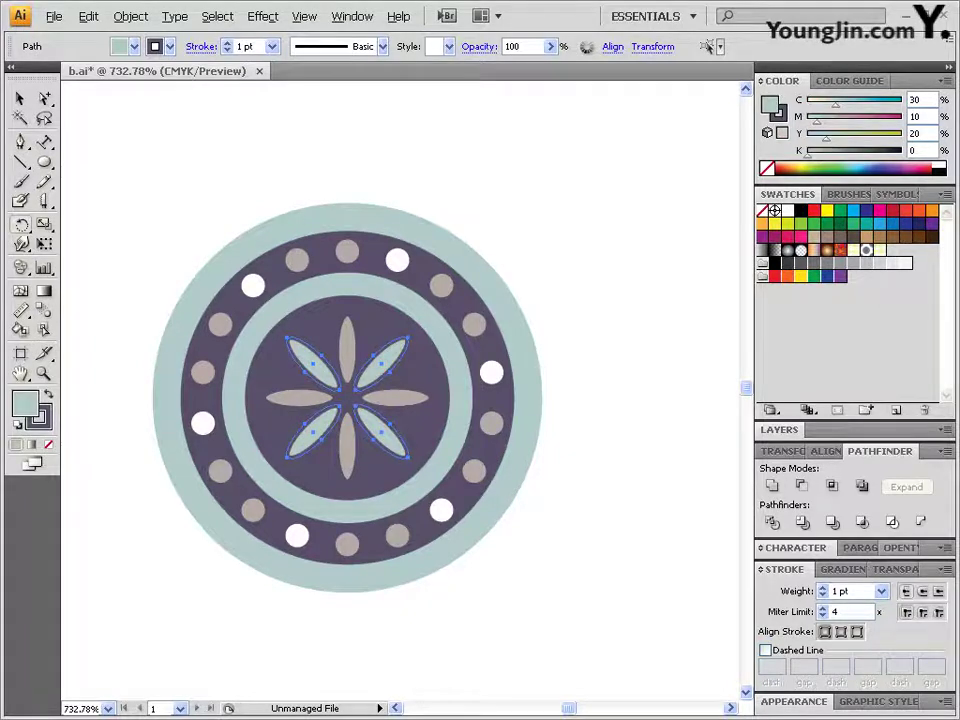
Duplicate the whole medallion diagonally down and to the right, and repeat the copy once for a diagonal row of three.
key("v")
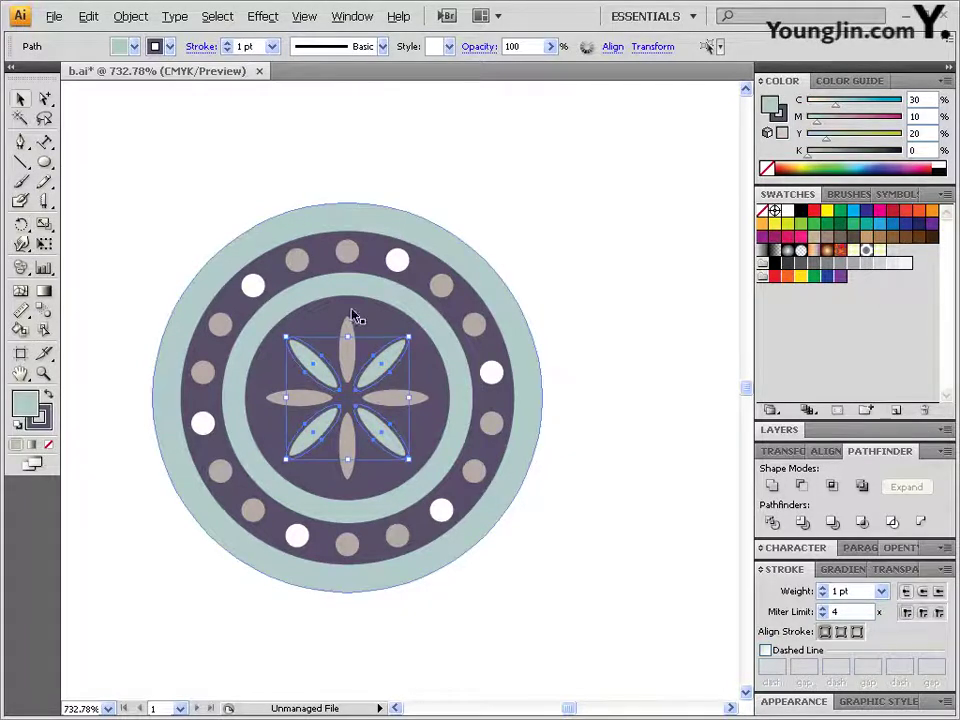
left_click(474, 457, "ctrl+alt")
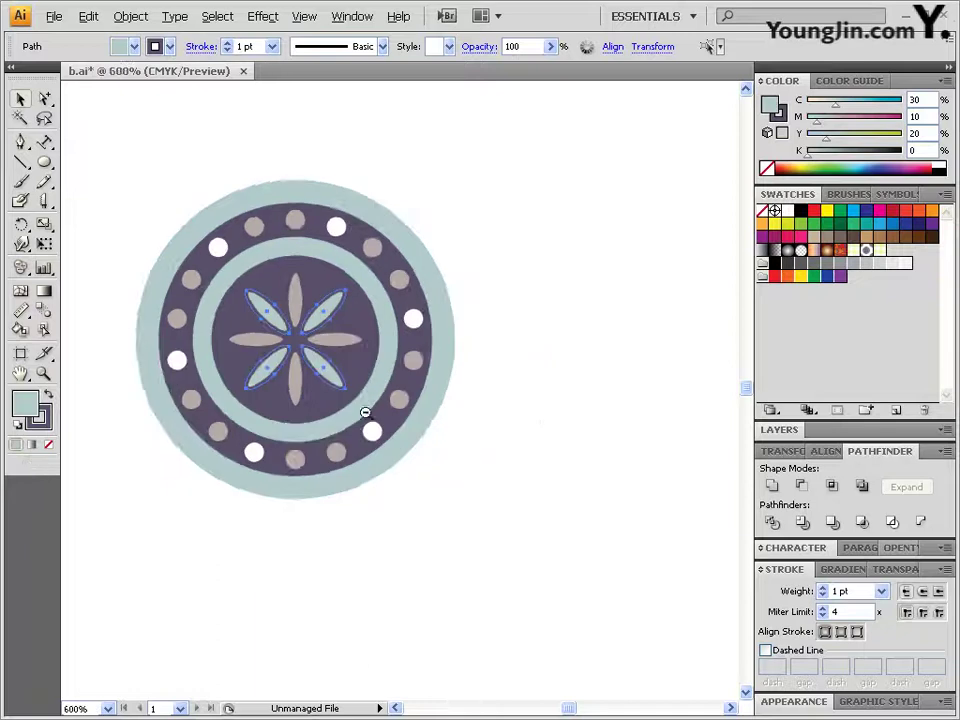
left_click(368, 412, "ctrl+alt")
left_click(369, 408, "ctrl+alt")
left_click(495, 406, "ctrl+alt")
left_click_drag(454, 414, 371, 382)
left_click_drag(326, 328, 272, 479)
left_click_drag(438, 489, 390, 366)
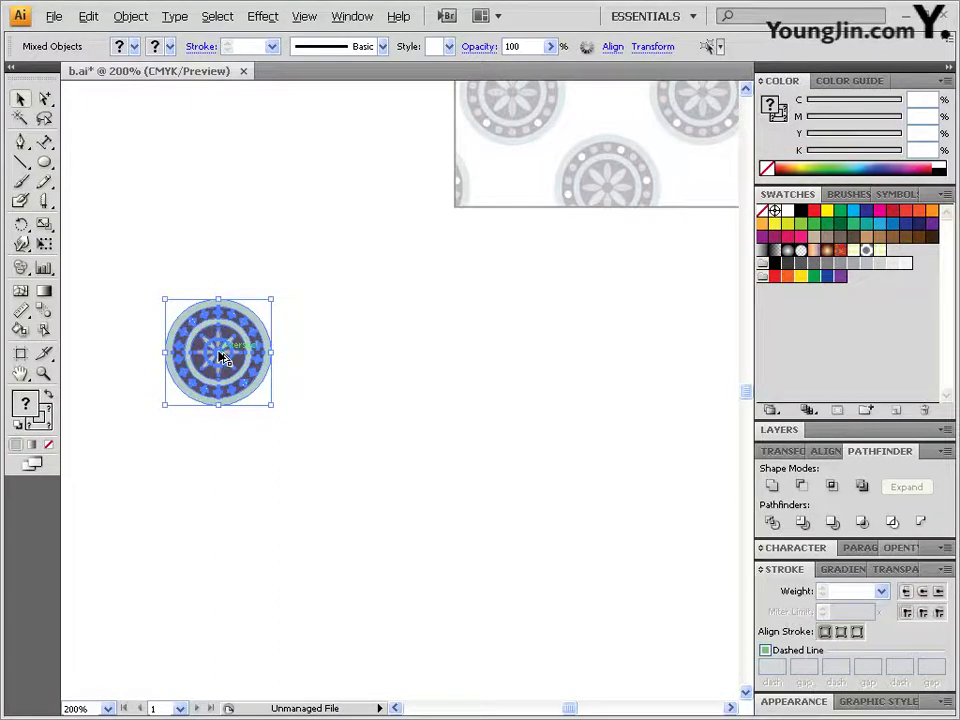
left_click_drag(222, 357, 333, 448)
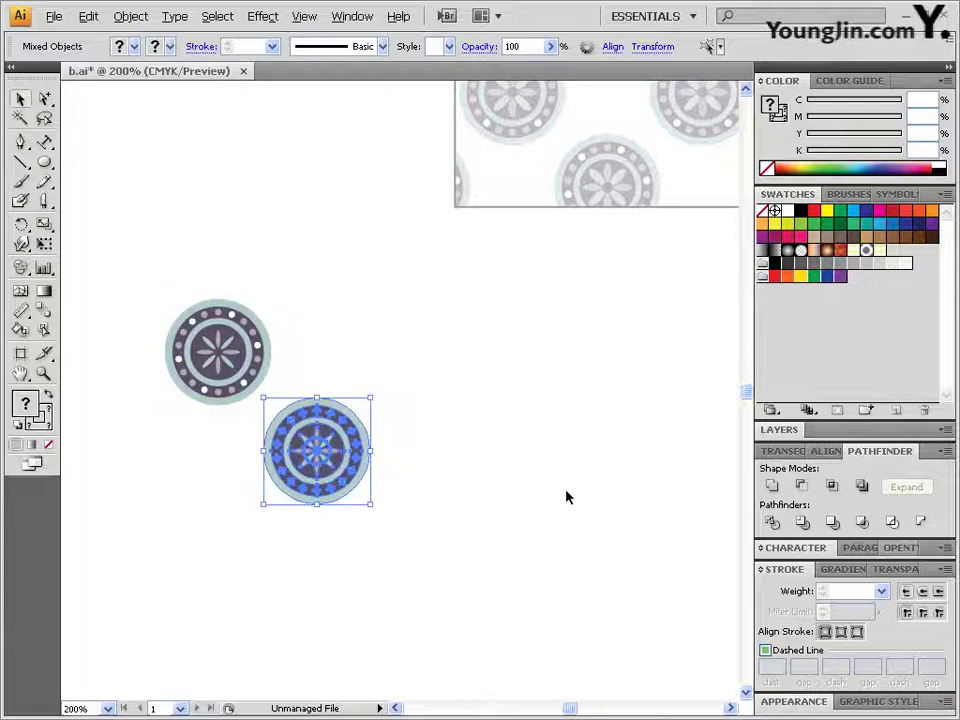
key("ctrl+d")
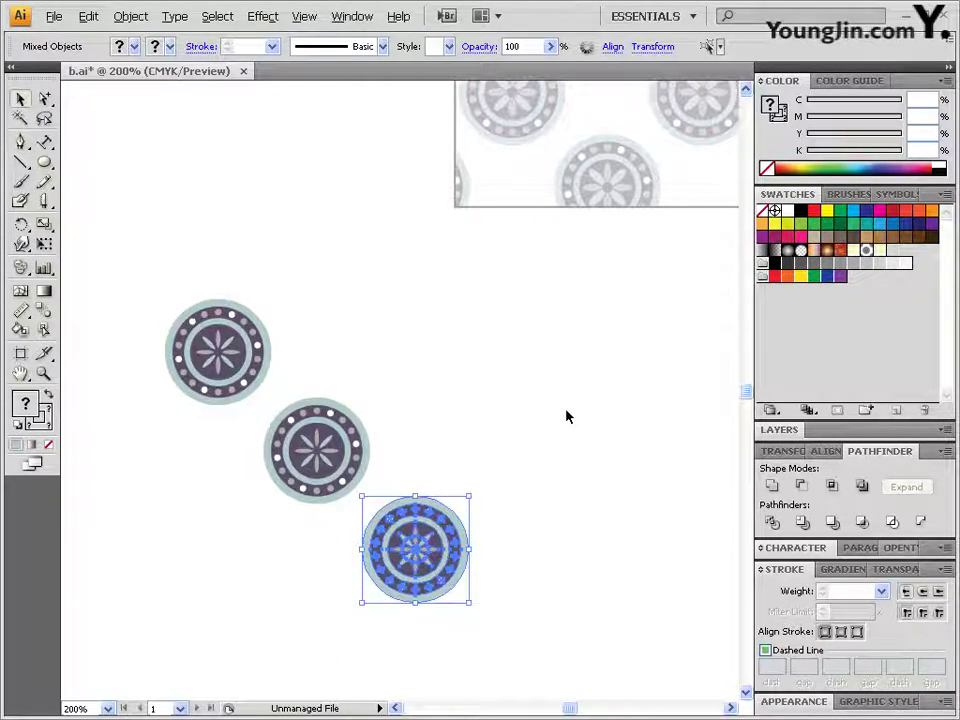
Create a copy of the upper-left medallion reflected across a vertical axis through the middle medallion's centre.
left_click_drag(148, 271, 258, 402)
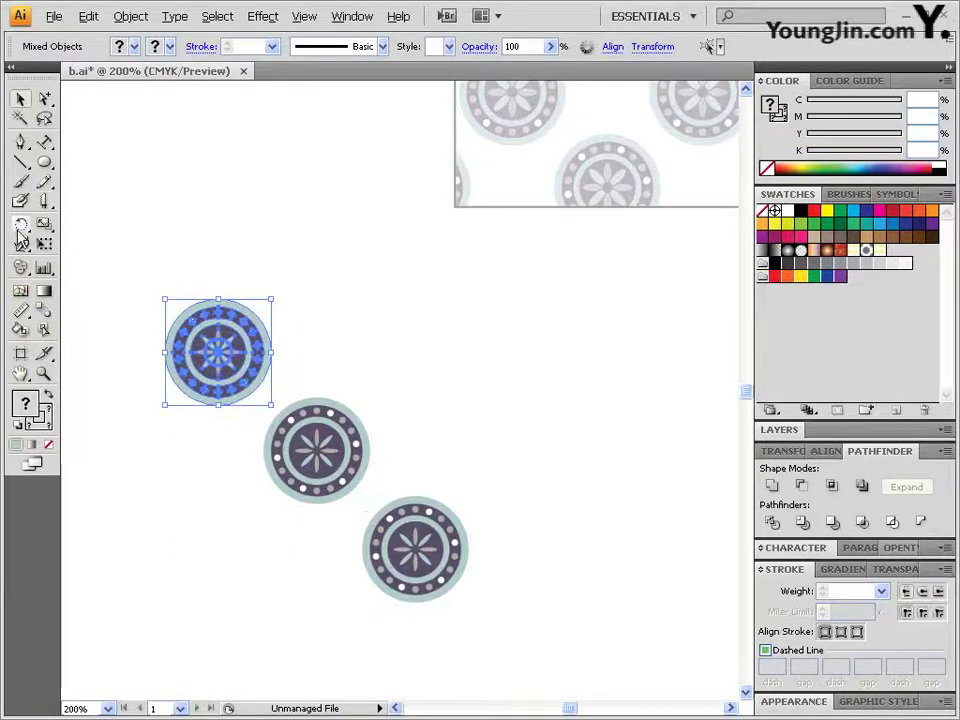
left_click_drag(21, 224, 68, 249)
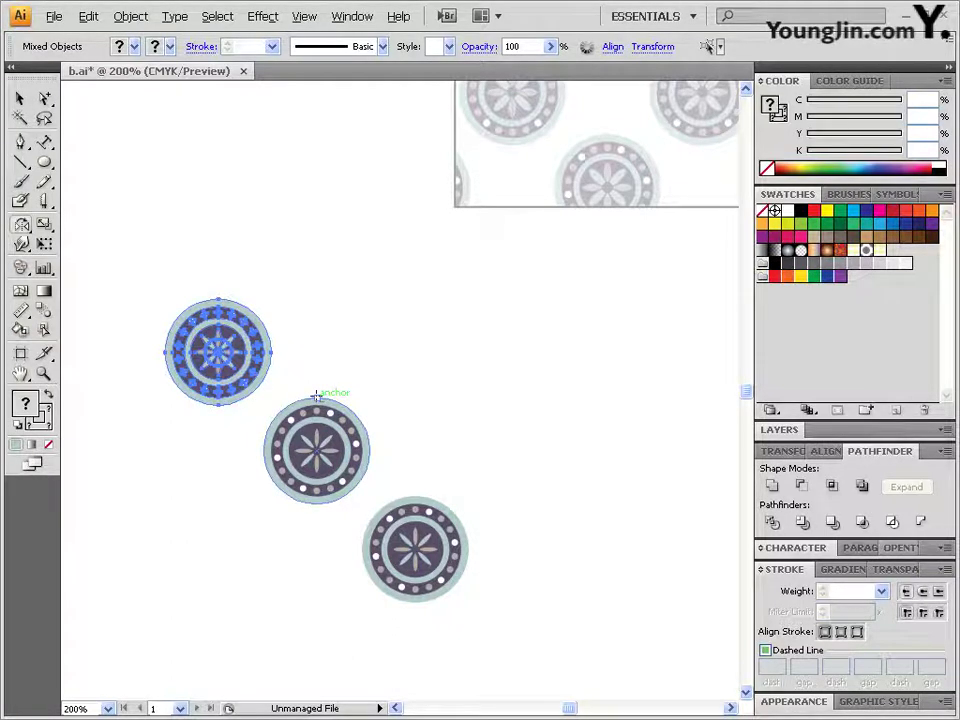
left_click(316, 396, "alt")
left_click(400, 348)
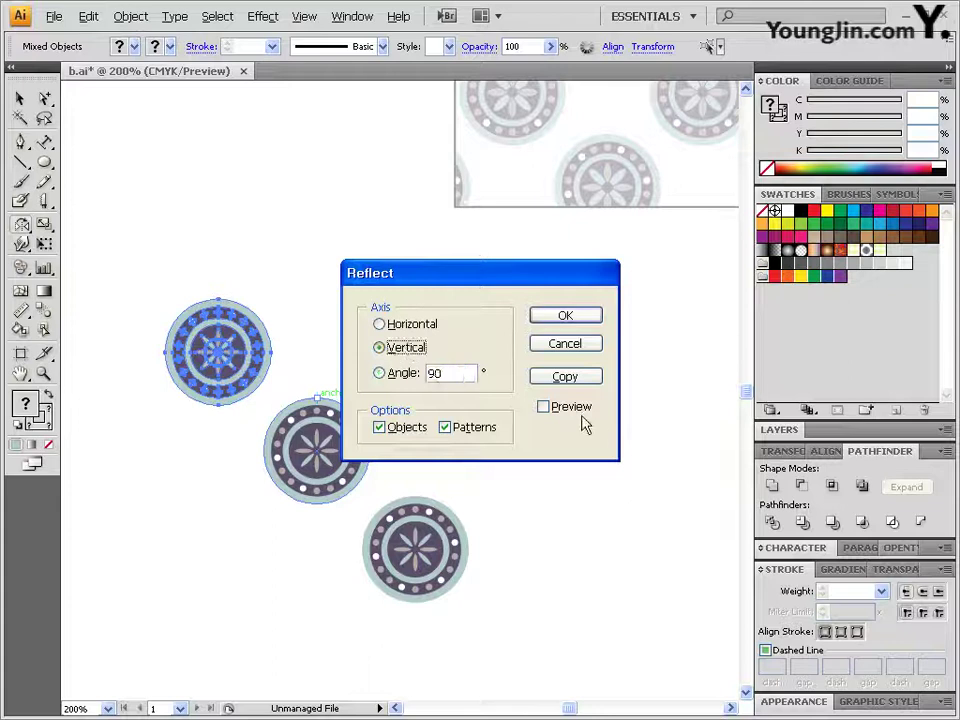
left_click(583, 414)
left_click(582, 412)
left_click(565, 378)
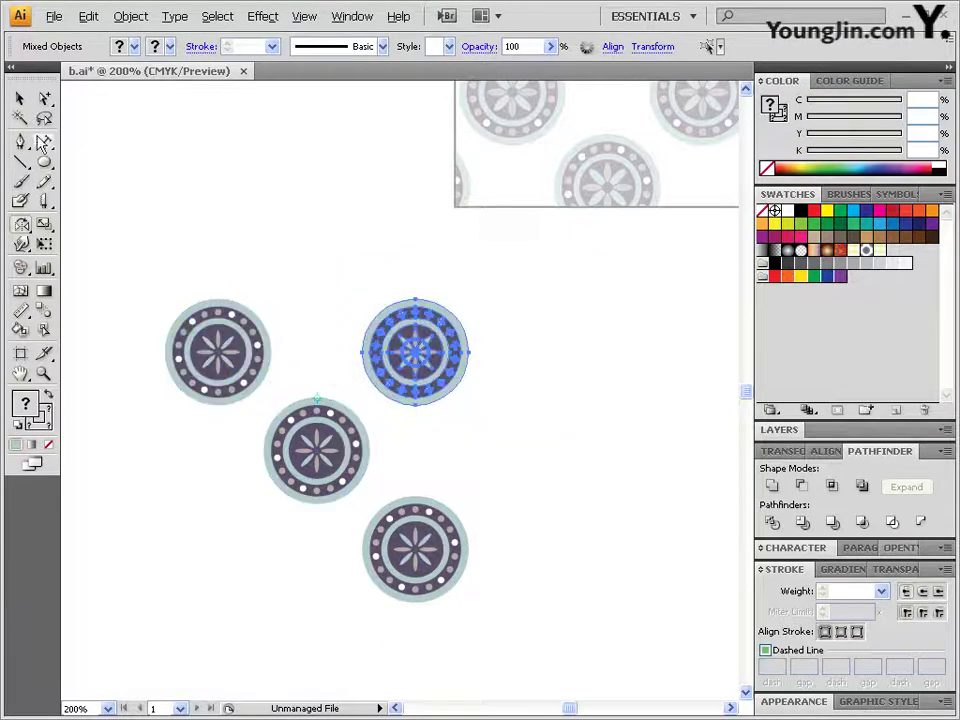
Create a copy of the upper-left medallion reflected across a horizontal axis through the middle medallion's centre.
left_click(44, 98)
left_click_drag(146, 274, 270, 405)
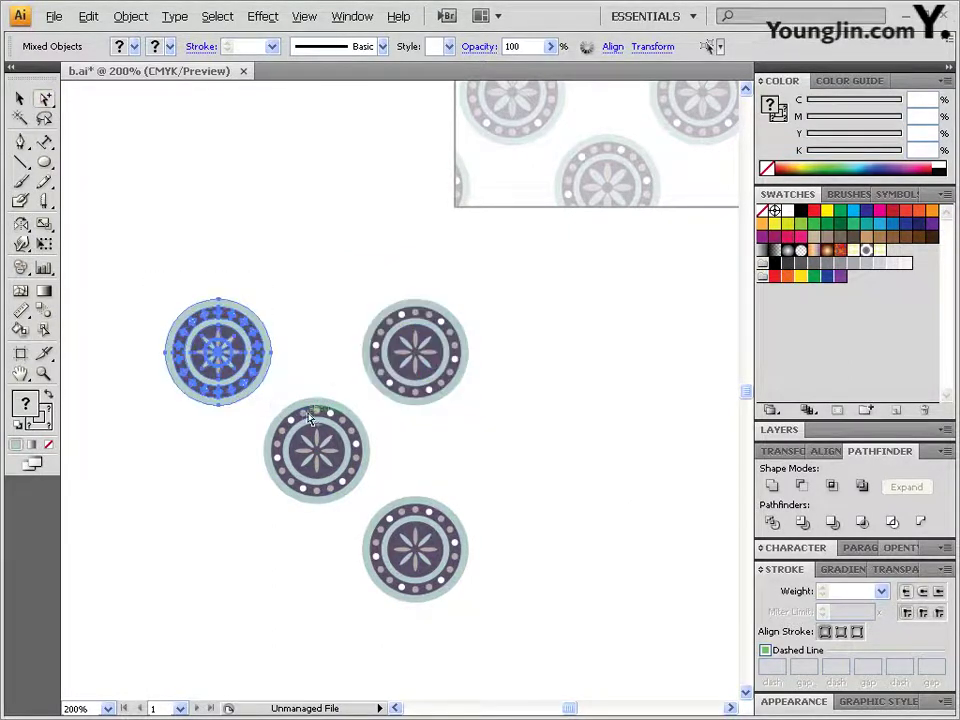
left_click(22, 225)
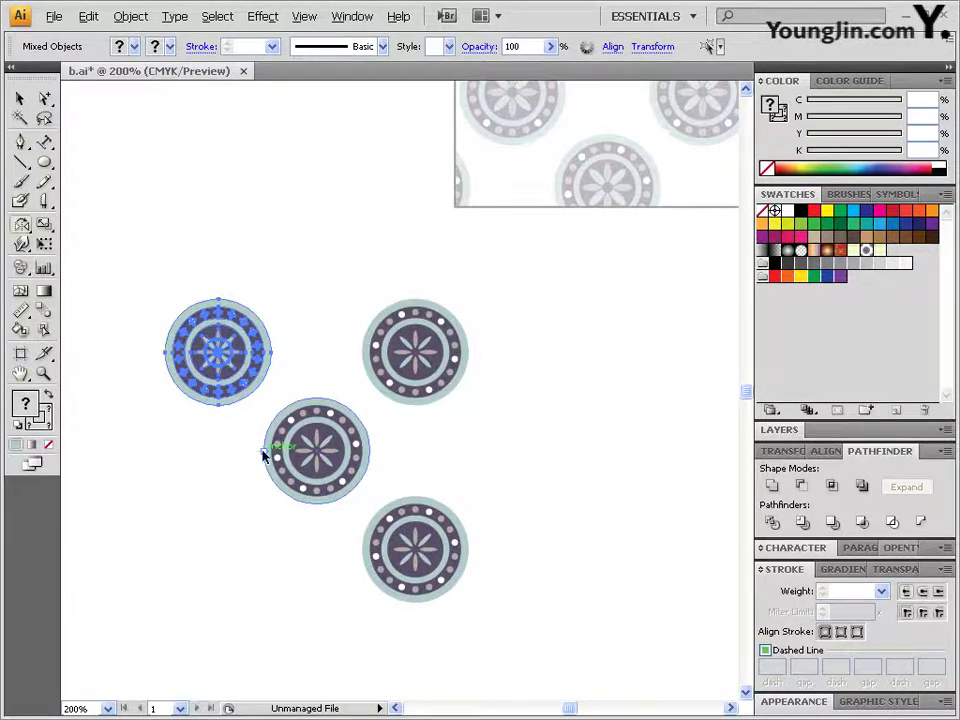
left_click(263, 451, "alt")
left_click(413, 326)
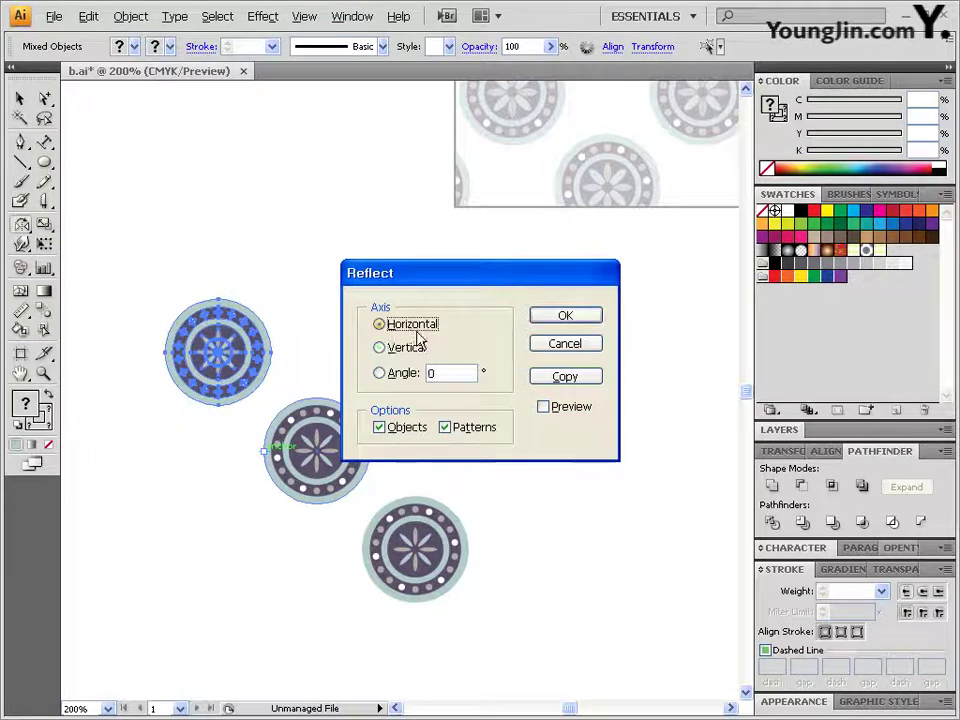
left_click(564, 377)
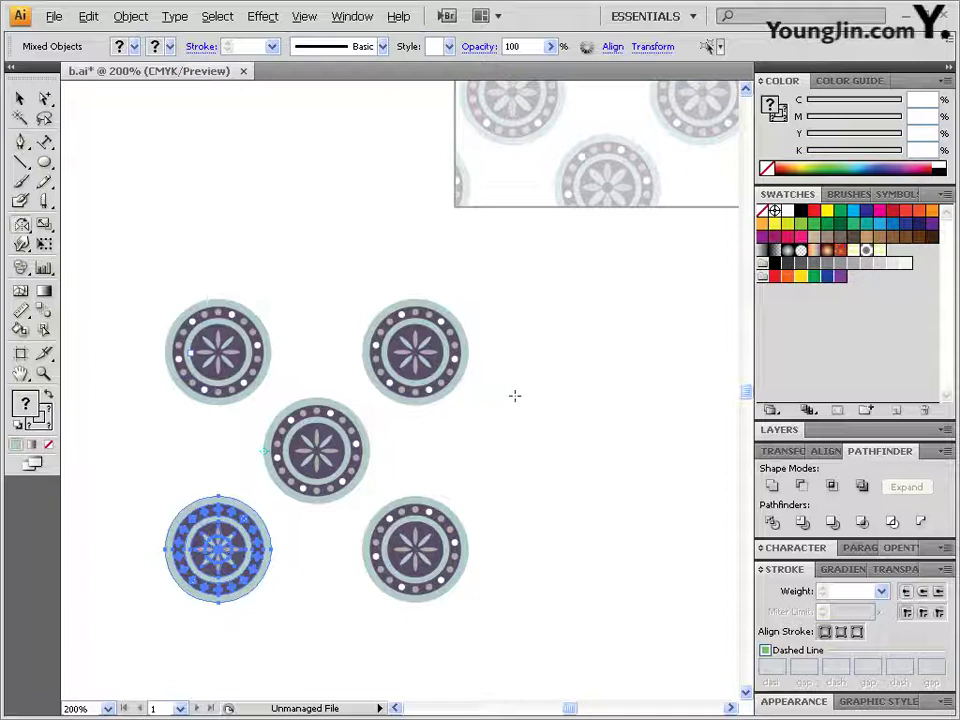
key("v")
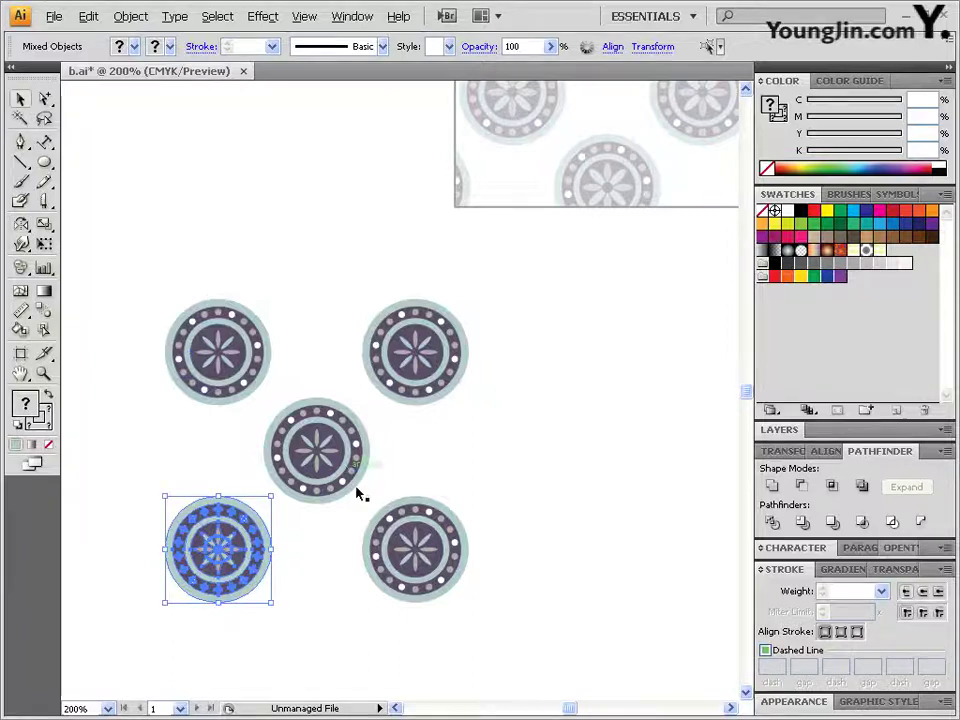
Try placing a duplicate of the five-medallion arrangement directly to its right, edge to edge, and undo it.
left_click_drag(516, 611, 152, 287)
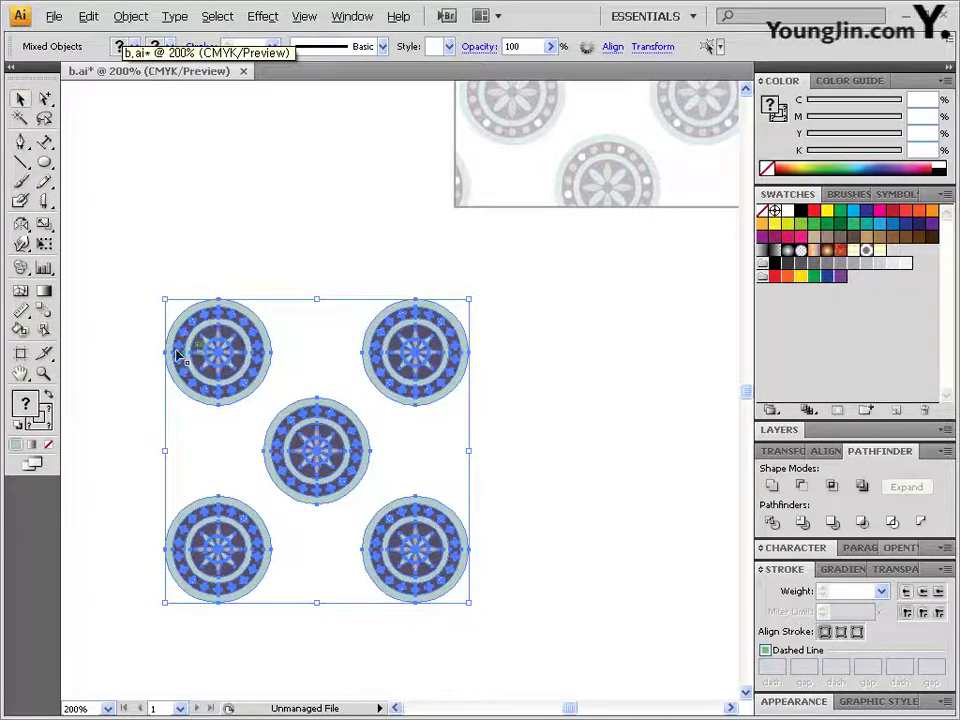
left_click_drag(178, 357, 254, 352)
left_click_drag(460, 352, 483, 358)
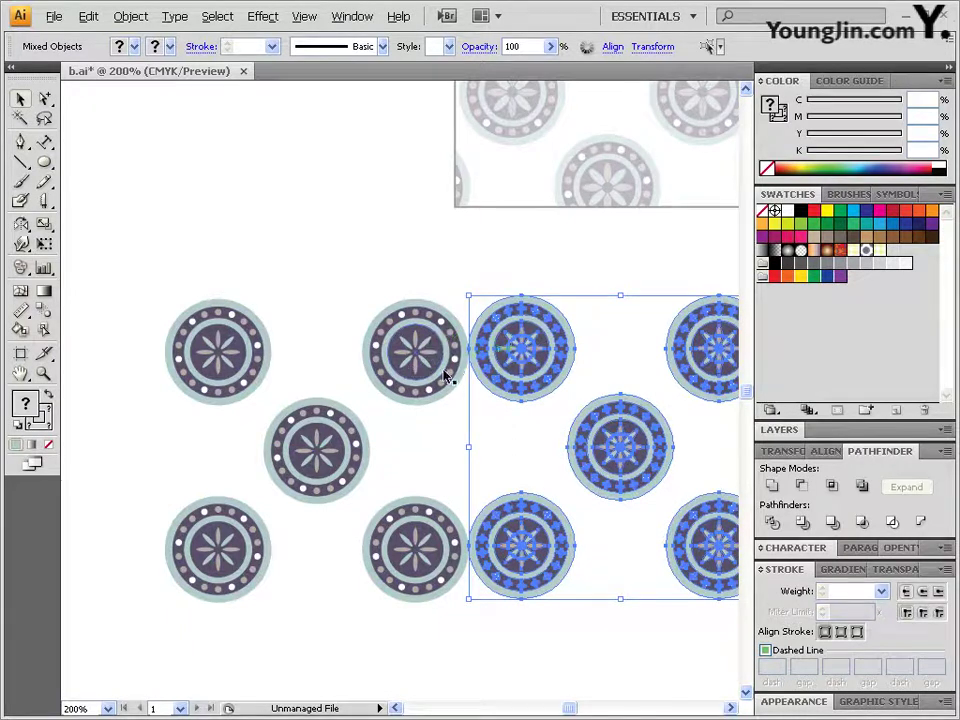
key("ctrl+shift+b")
key("ctrl+z")
left_click(536, 337)
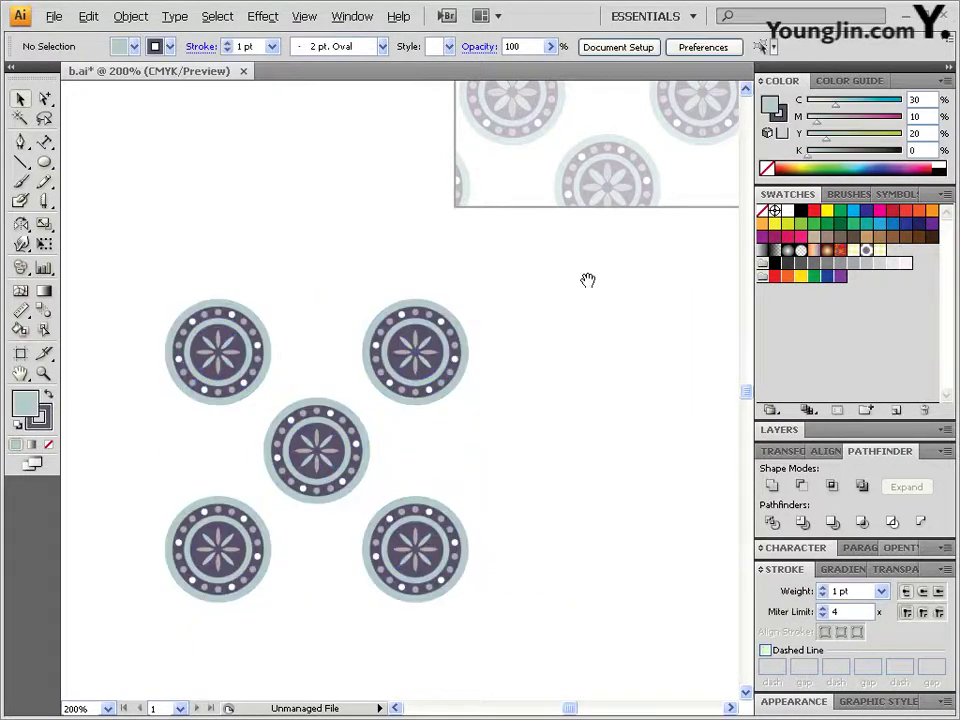
Draw a rectangle from the centre of the upper-left medallion to the centre of the lower-right medallion.
left_click_drag(587, 279, 476, 532)
left_click_drag(568, 230, 493, 275)
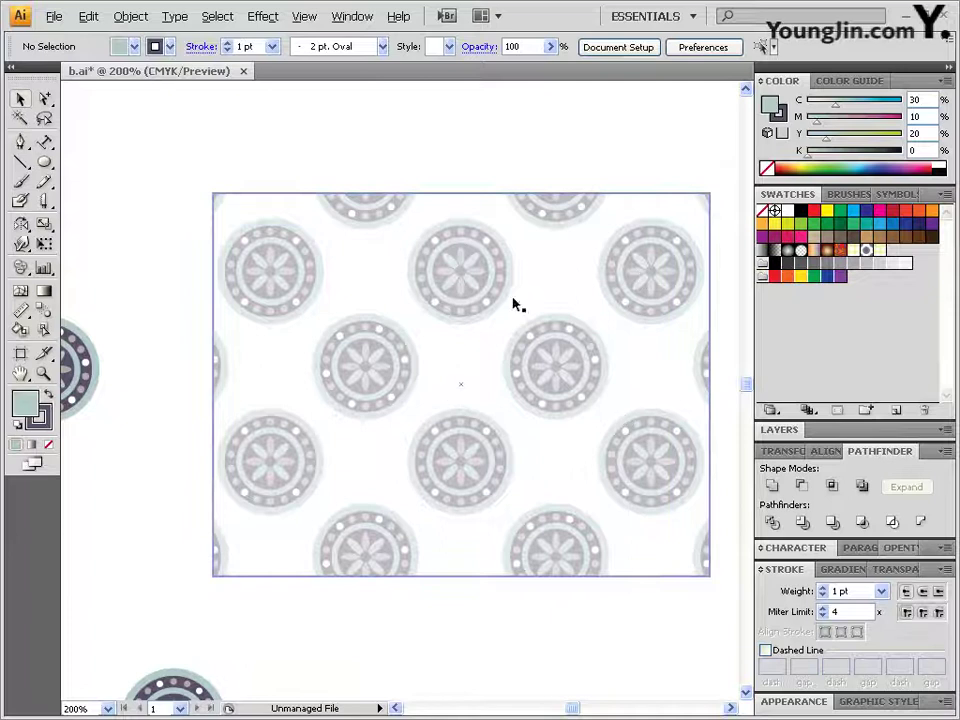
left_click_drag(388, 632, 527, 293)
left_click_drag(449, 448, 543, 347)
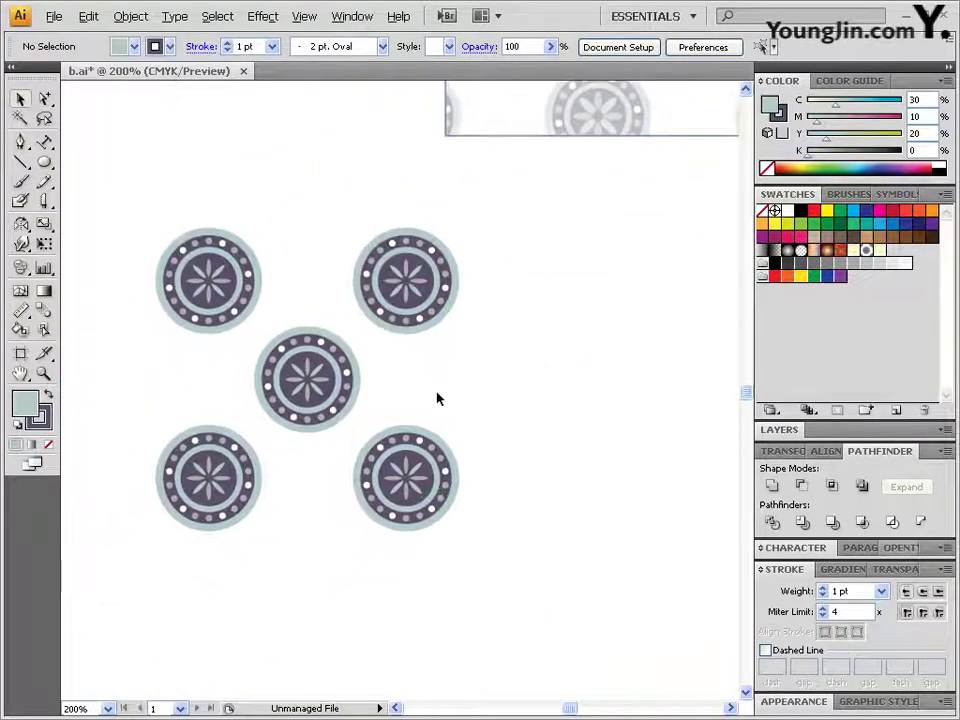
left_click_drag(46, 170, 79, 162)
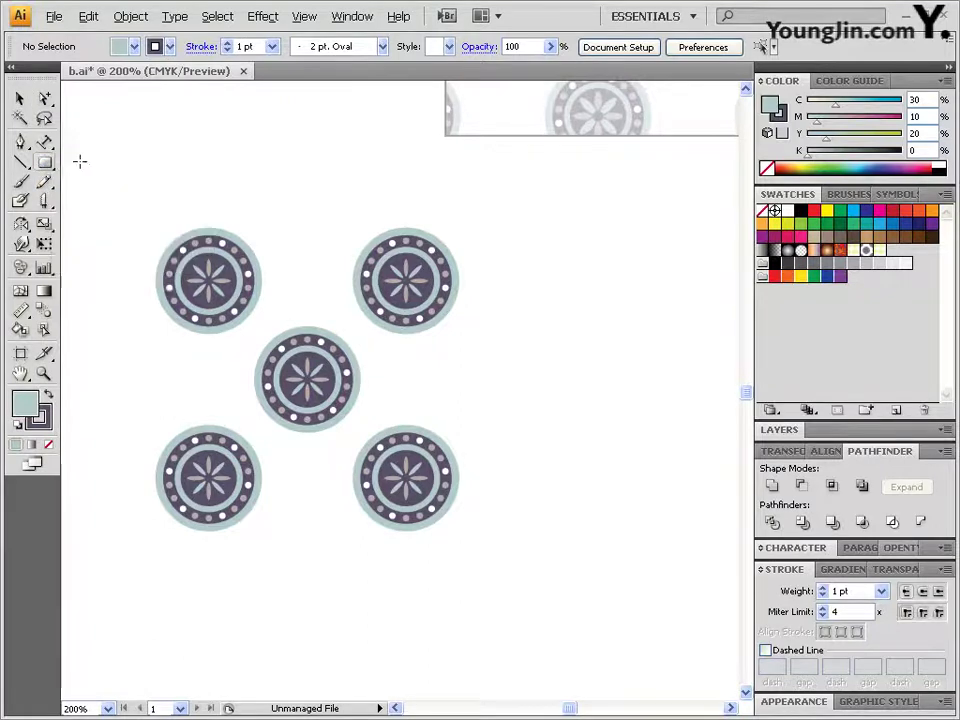
left_click(333, 340, "ctrl")
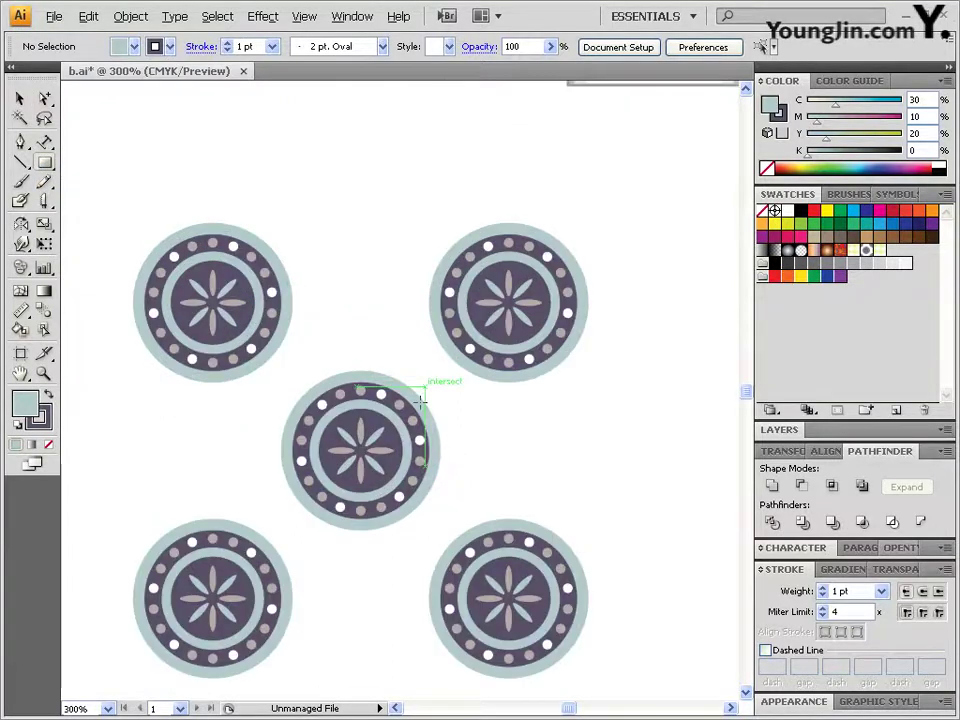
left_click_drag(378, 361, 372, 279)
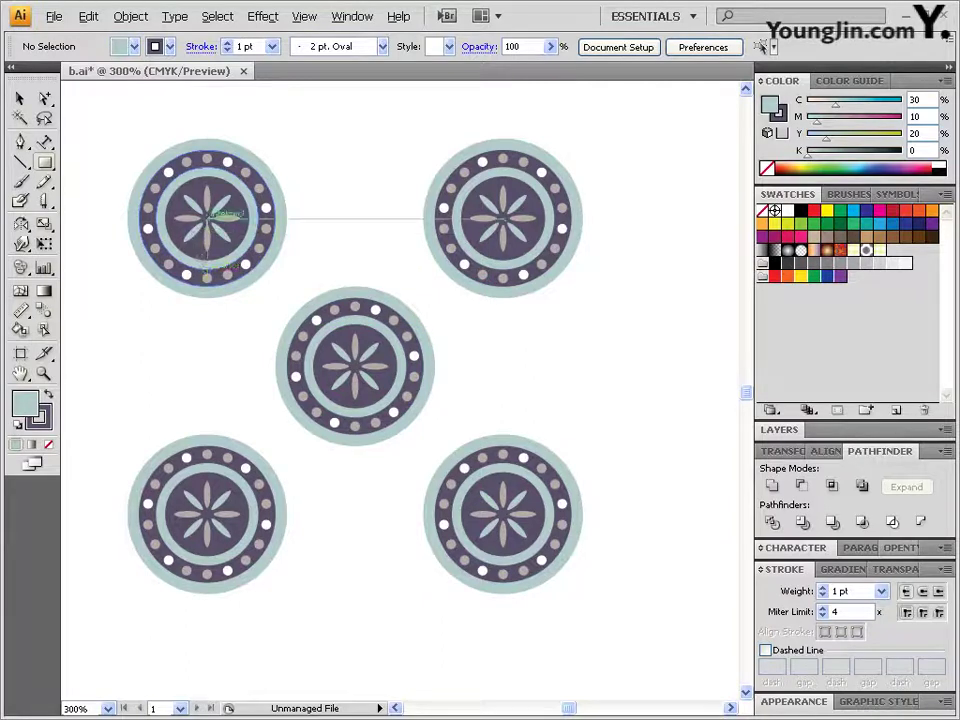
left_click_drag(207, 214, 503, 512)
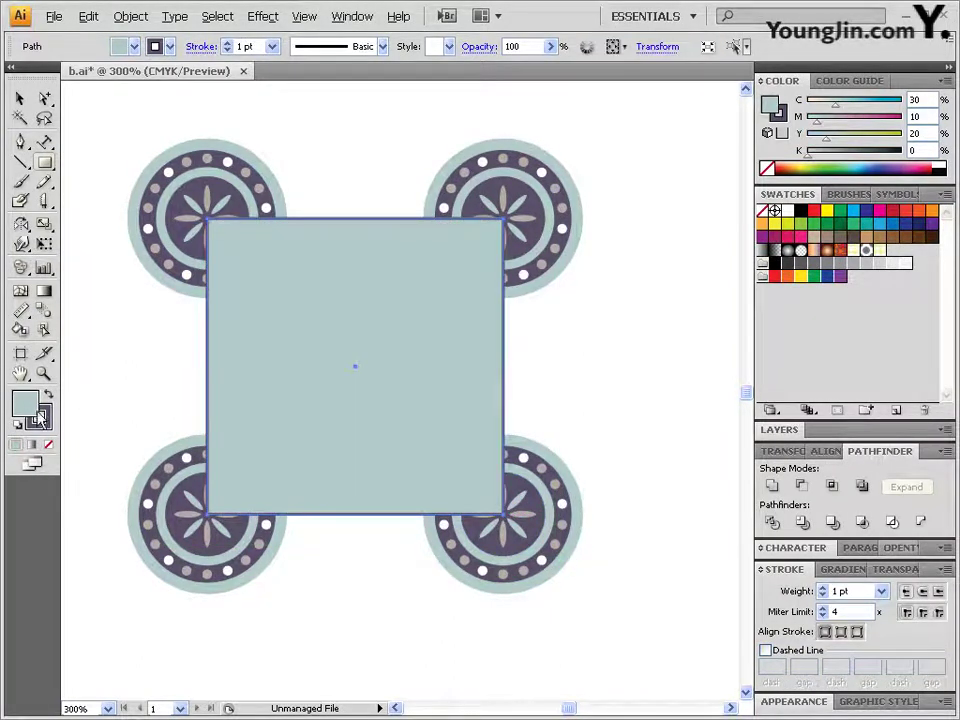
Remove the rectangle's fill and stroke and send it to the back, behind all five medallions.
left_click(50, 445)
left_click(40, 418)
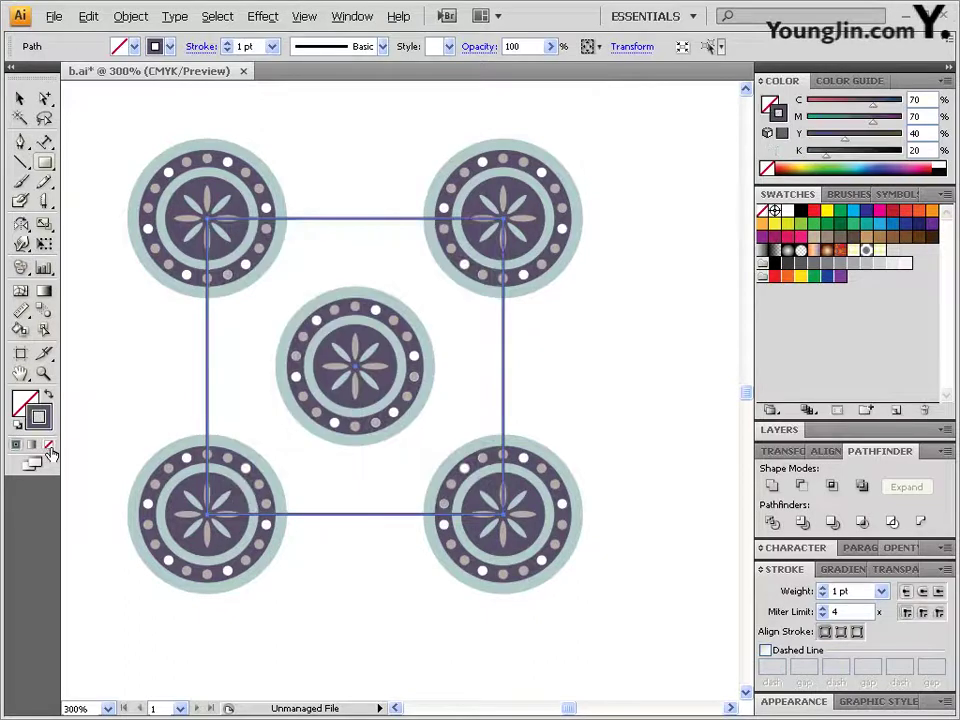
left_click(51, 446)
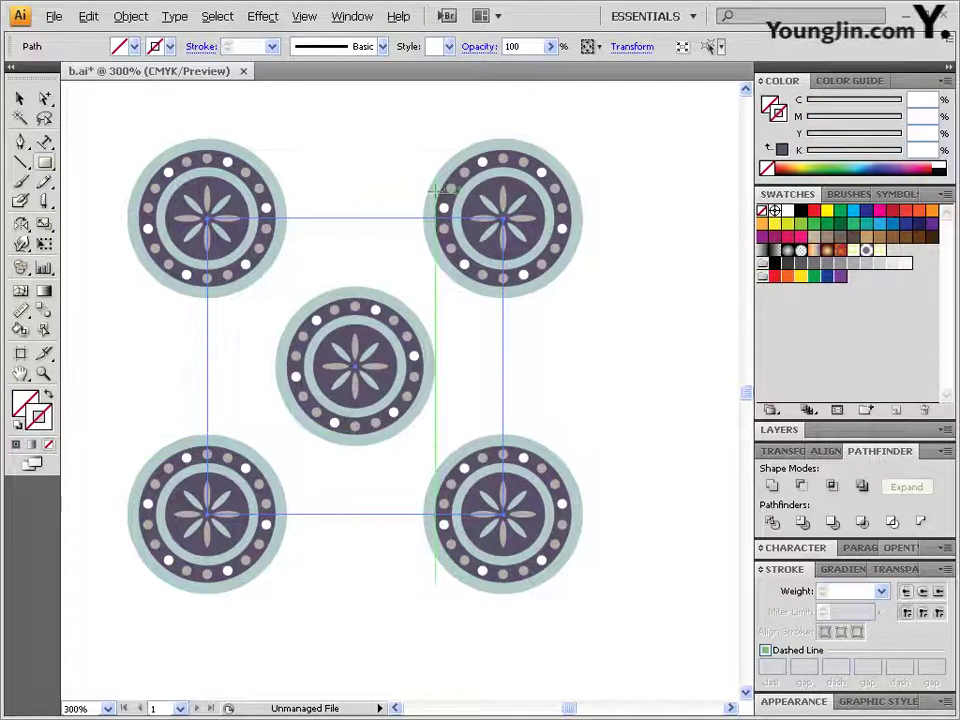
left_click(130, 16)
mouse_move(148, 58)
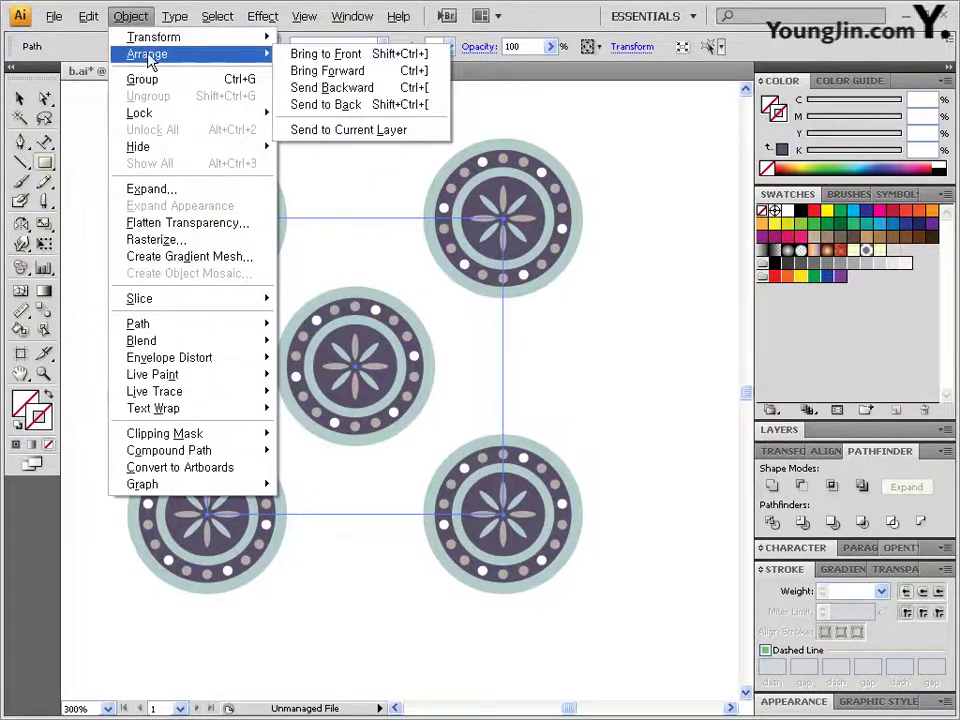
left_click(381, 112)
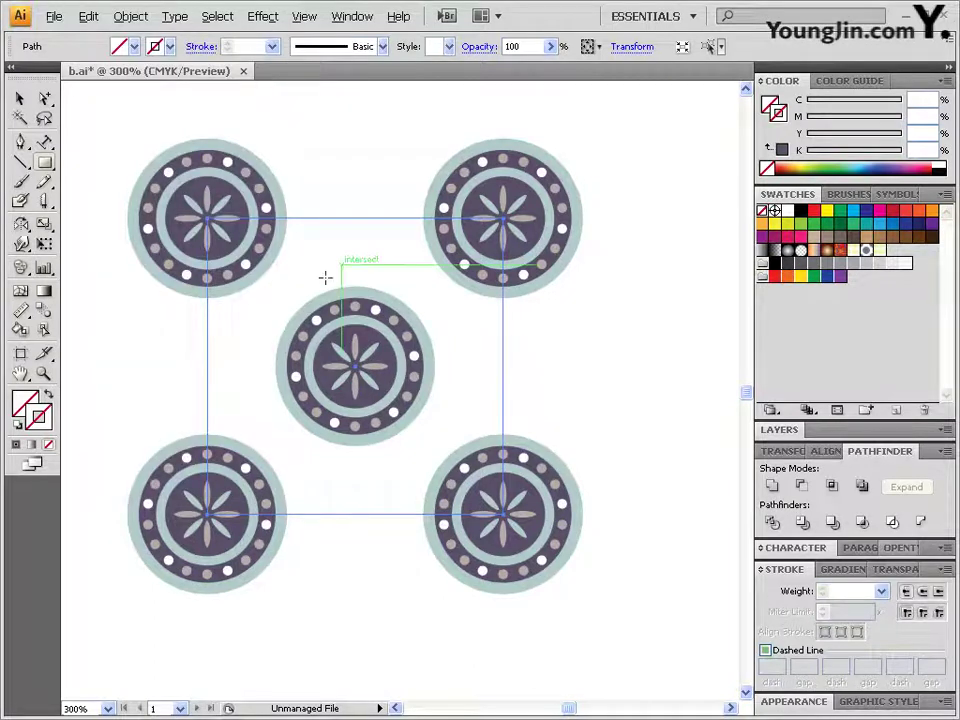
Define the five medallions together with the invisible rectangle as a pattern swatch, keeping the name New Pattern.
left_click(19, 99)
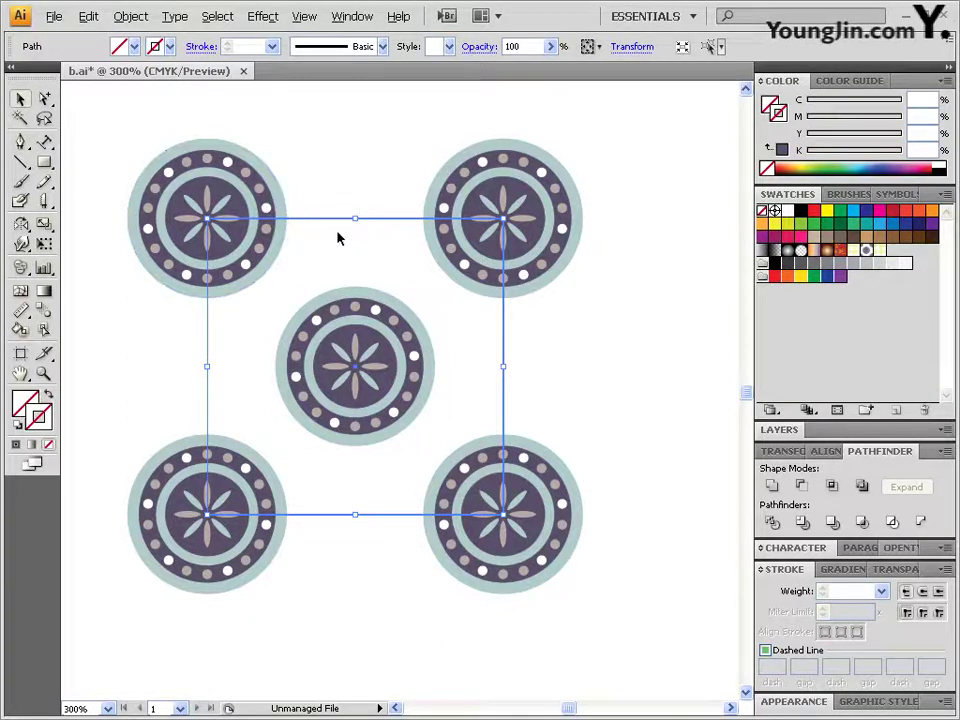
left_click_drag(630, 579, 184, 148)
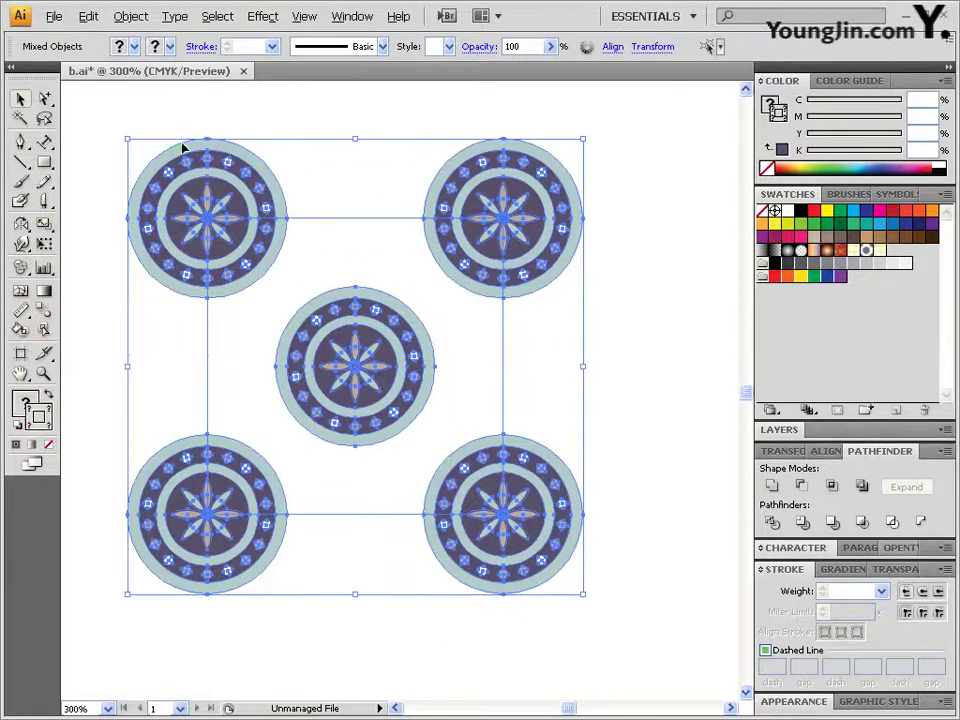
left_click(89, 17)
left_click(122, 264)
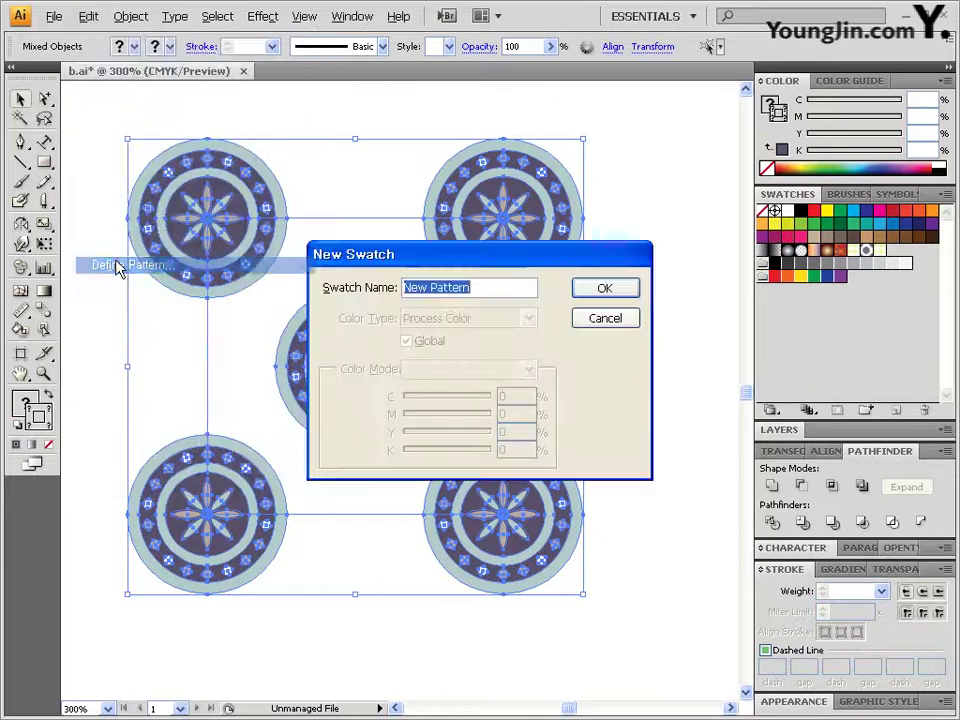
left_click(487, 289)
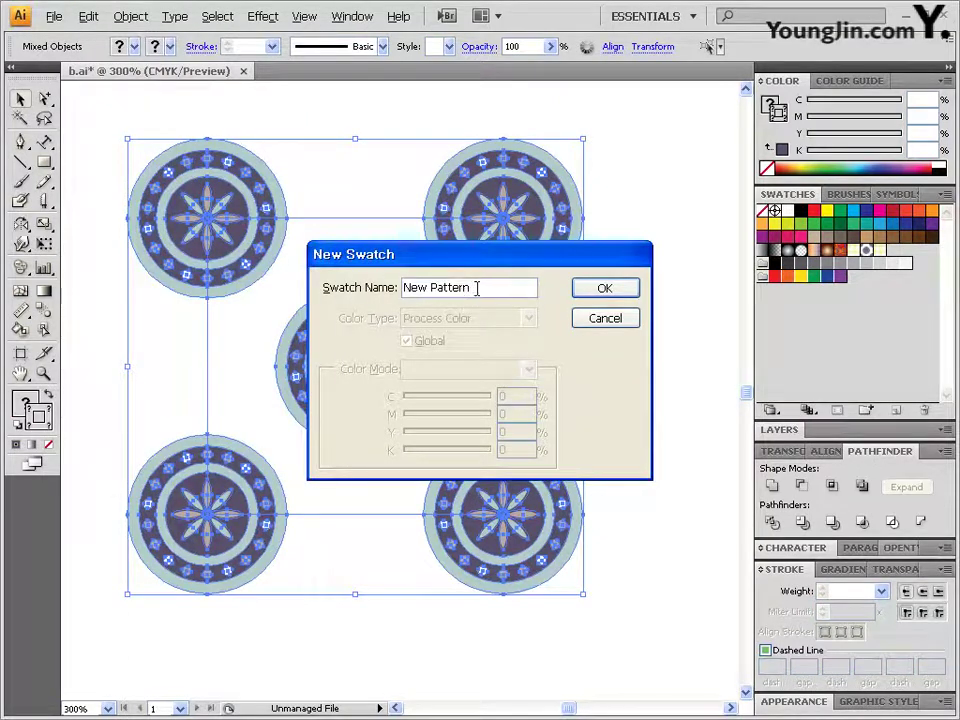
left_click(610, 289)
left_click(538, 406)
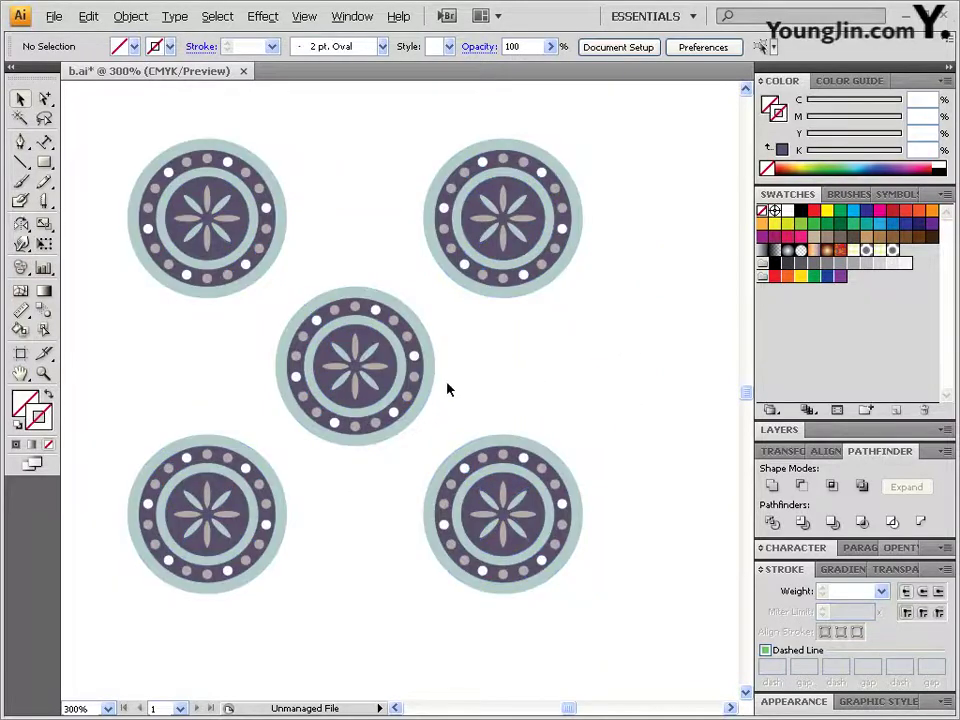
Draw a large rectangle below the reference pattern and fill it with the new medallion pattern swatch.
left_click(476, 386, "ctrl+alt")
left_click(480, 375, "ctrl+alt")
left_click(465, 364, "ctrl+alt")
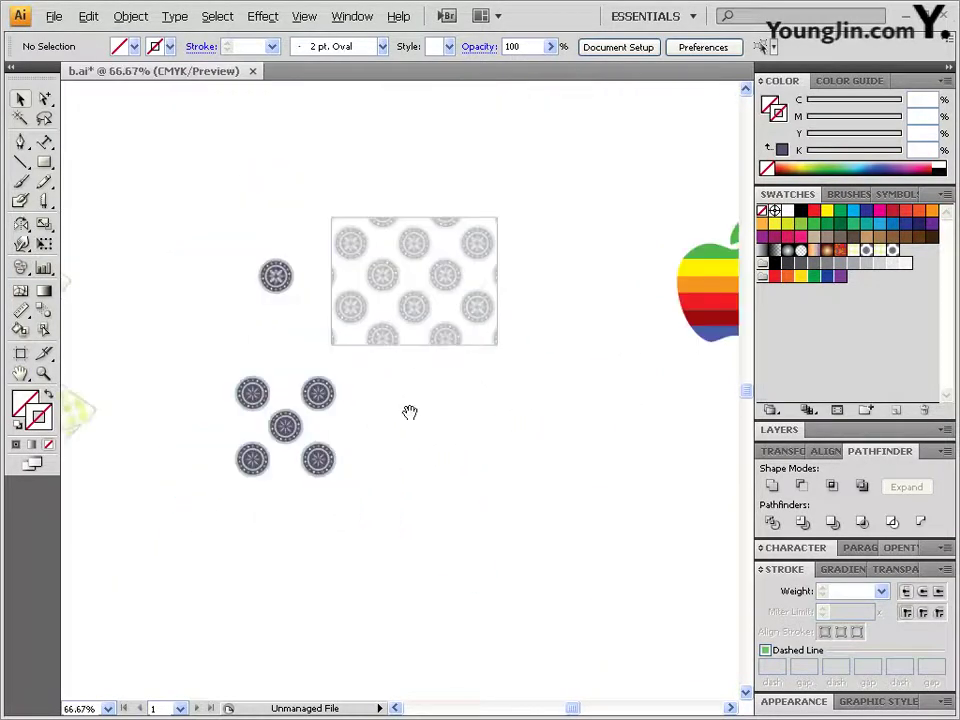
left_click_drag(409, 412, 540, 508)
left_click(44, 162)
left_click(26, 406)
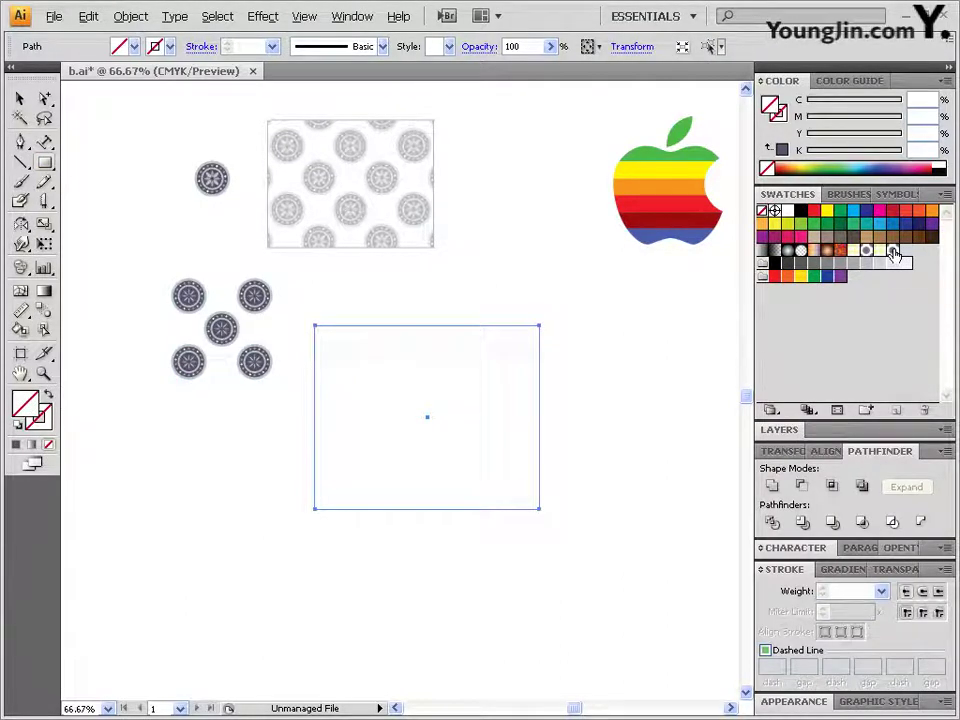
left_click(892, 250)
Examine the pattern-filled rectangle against the medallion reference, and look over the green and yellow checked artwork.
key("ctrl+equal")
key("ctrl+equal")
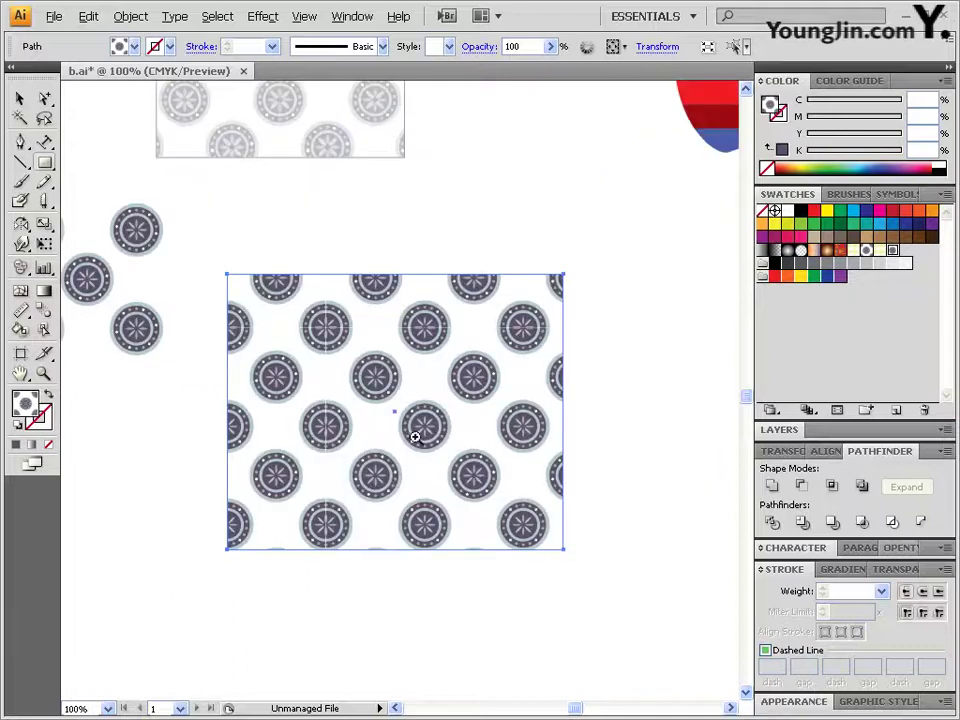
left_click_drag(397, 361, 493, 415)
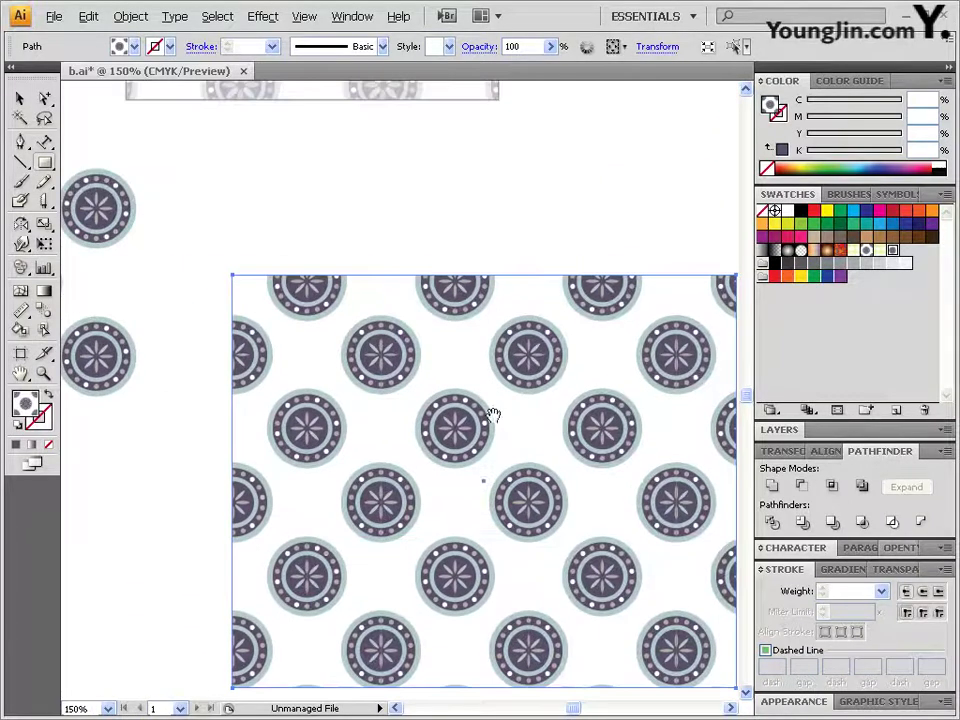
left_click_drag(437, 236, 527, 347)
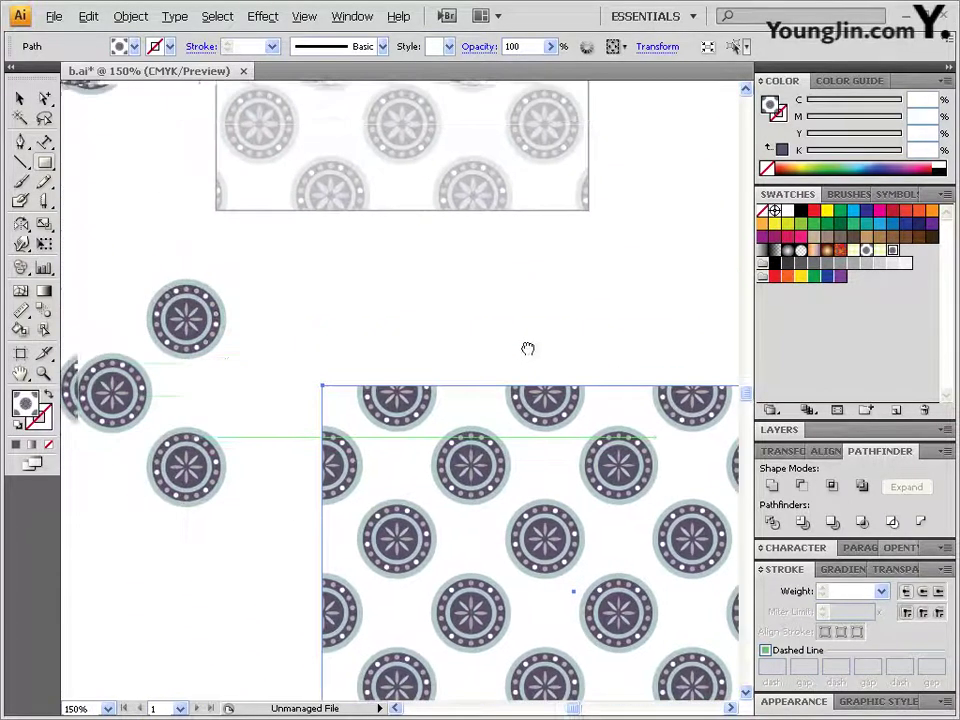
left_click_drag(367, 319, 501, 294)
left_click(19, 98)
left_click_drag(144, 371, 592, 317)
left_click_drag(241, 305, 377, 358)
left_click_drag(231, 144, 285, 283)
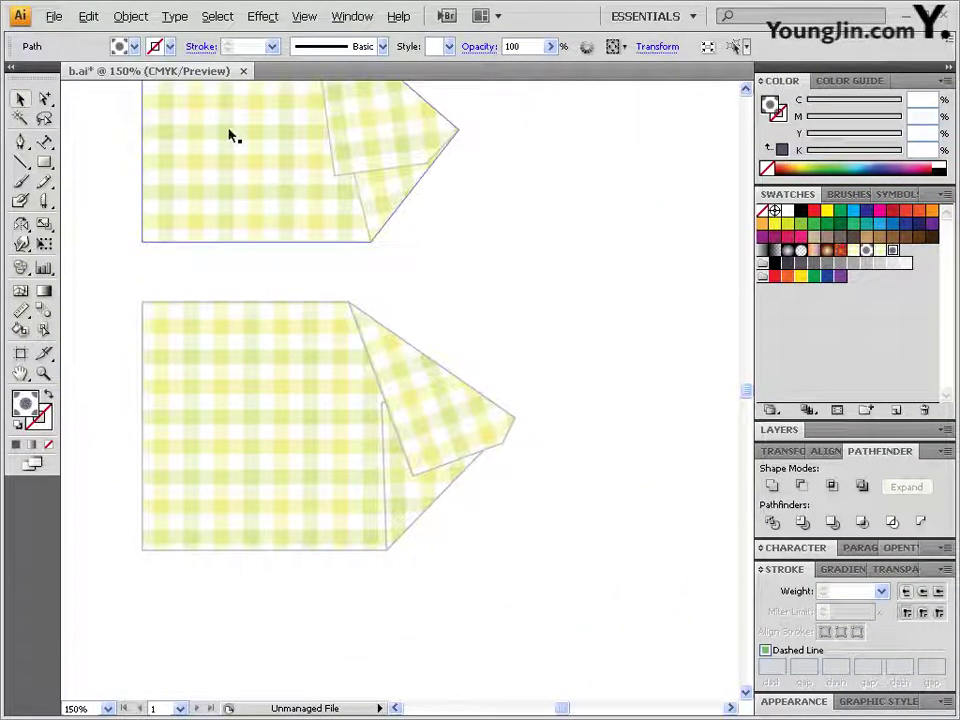
left_click(538, 251)
left_click_drag(506, 311, 212, 296)
left_click_drag(504, 375, 262, 324)
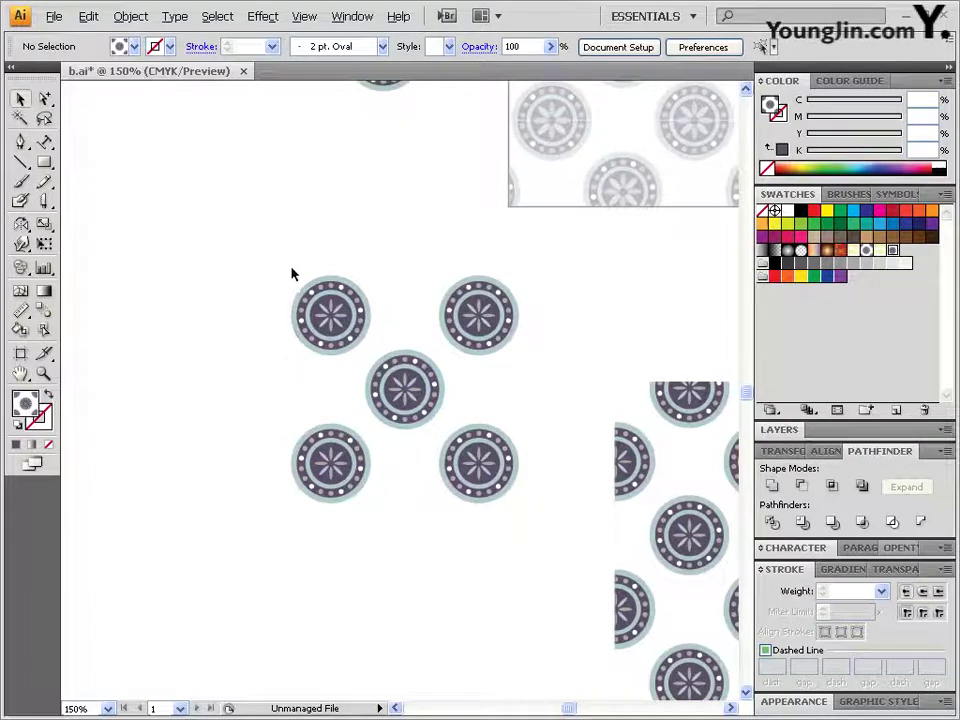
Draw a square with no fill or stroke around the upper-left medallion, leaving a margin on every side.
left_click_drag(291, 270, 333, 322)
left_click(358, 312, "ctrl")
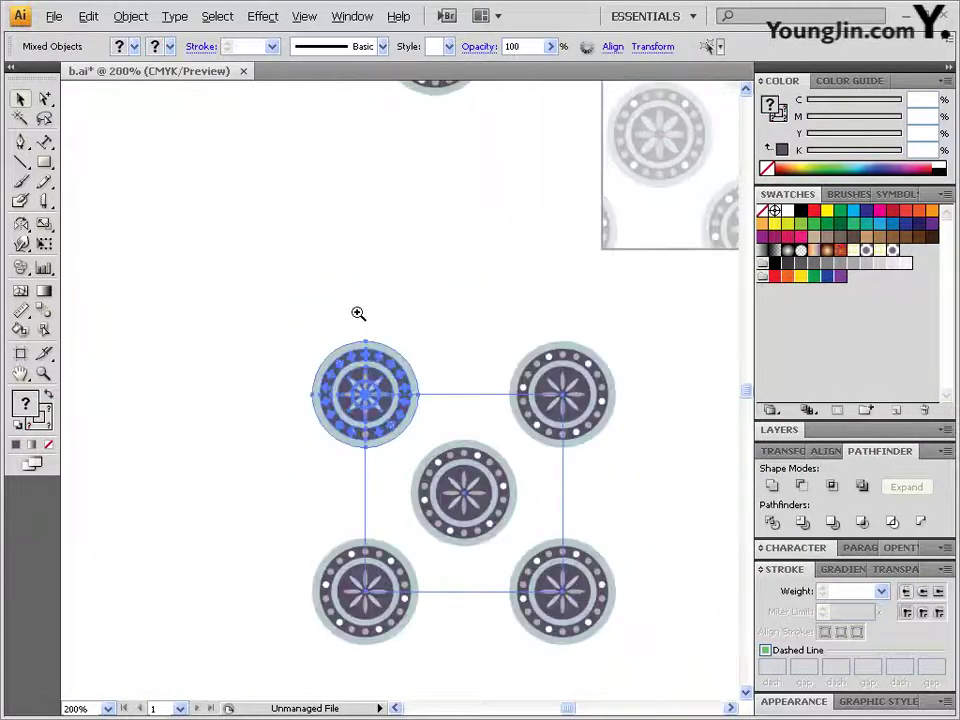
left_click(358, 312, "ctrl")
left_click_drag(486, 527, 323, 207)
left_click_drag(326, 144, 400, 178)
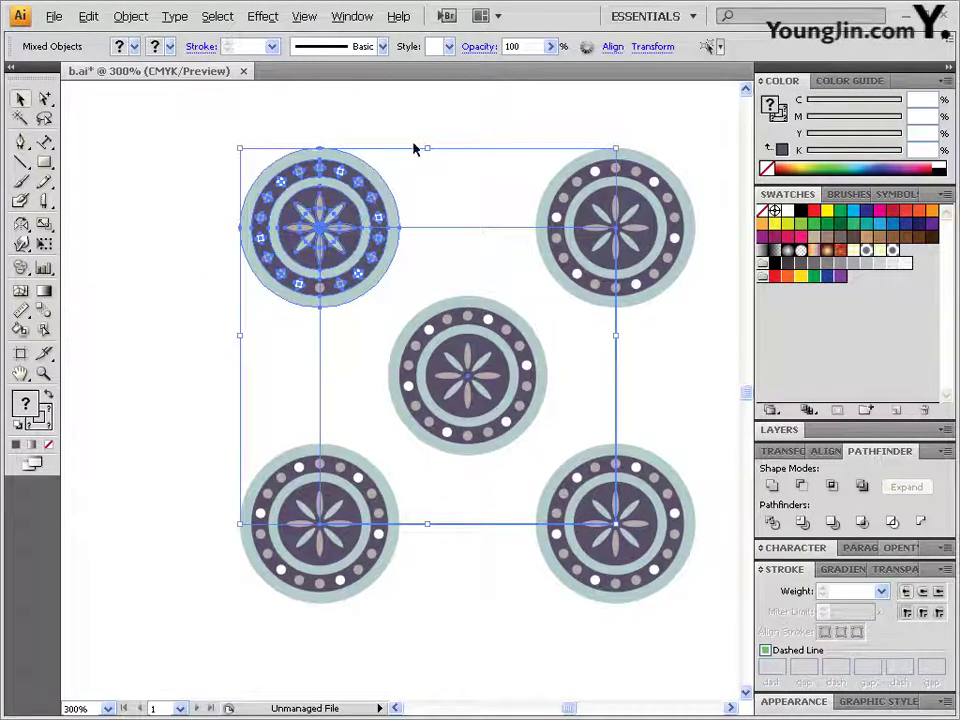
left_click(45, 98)
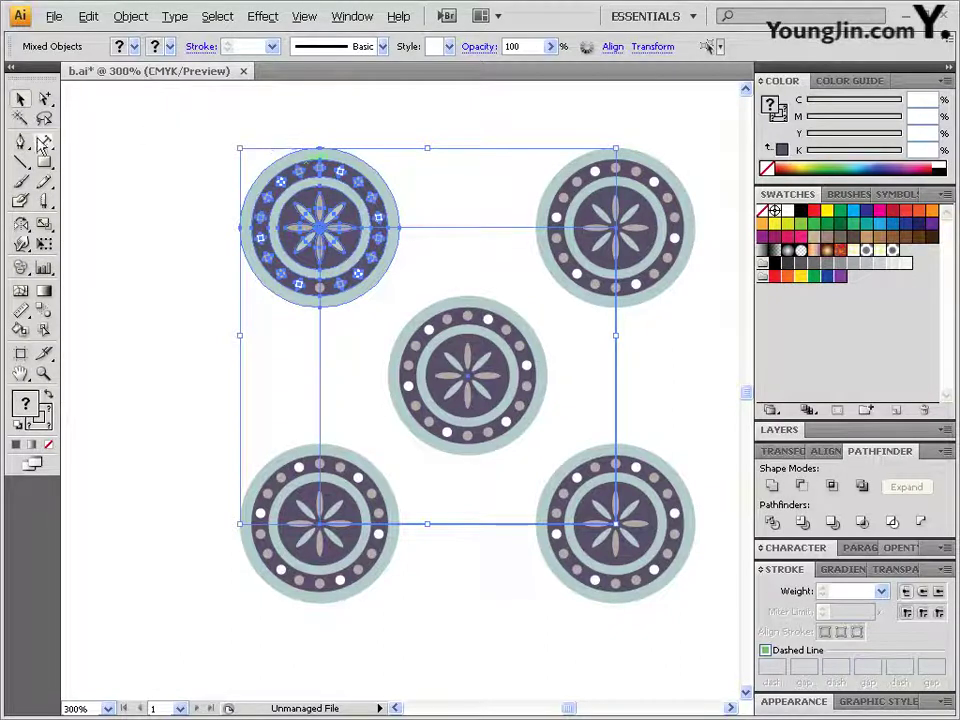
left_click_drag(216, 124, 420, 328)
left_click(48, 444)
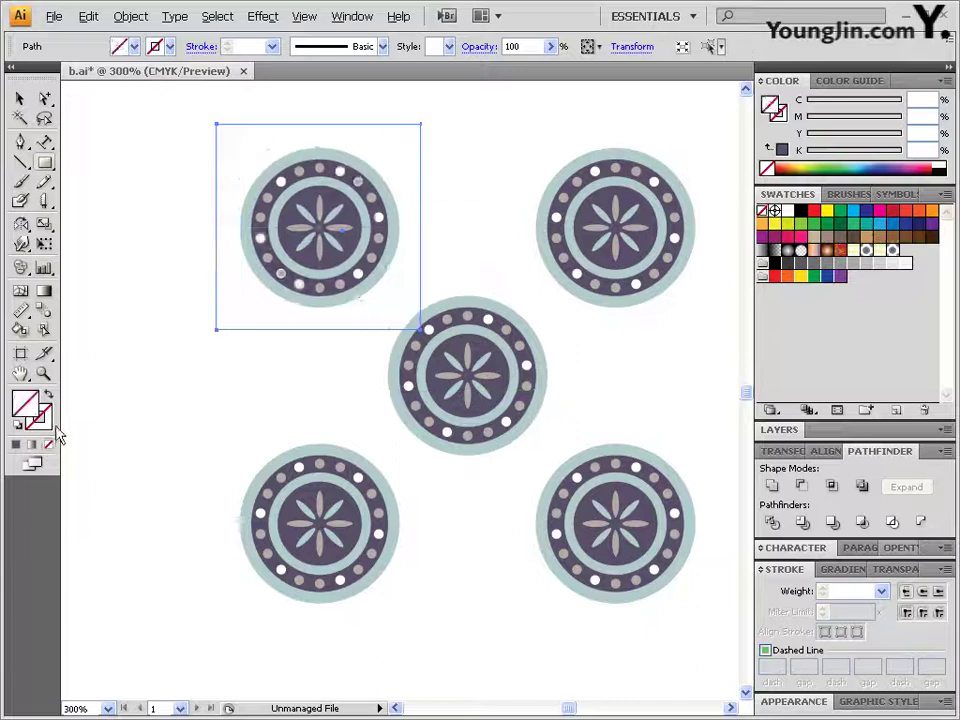
Send the invisible square around the upper-left medallion to the back.
left_click(130, 16)
mouse_move(146, 55)
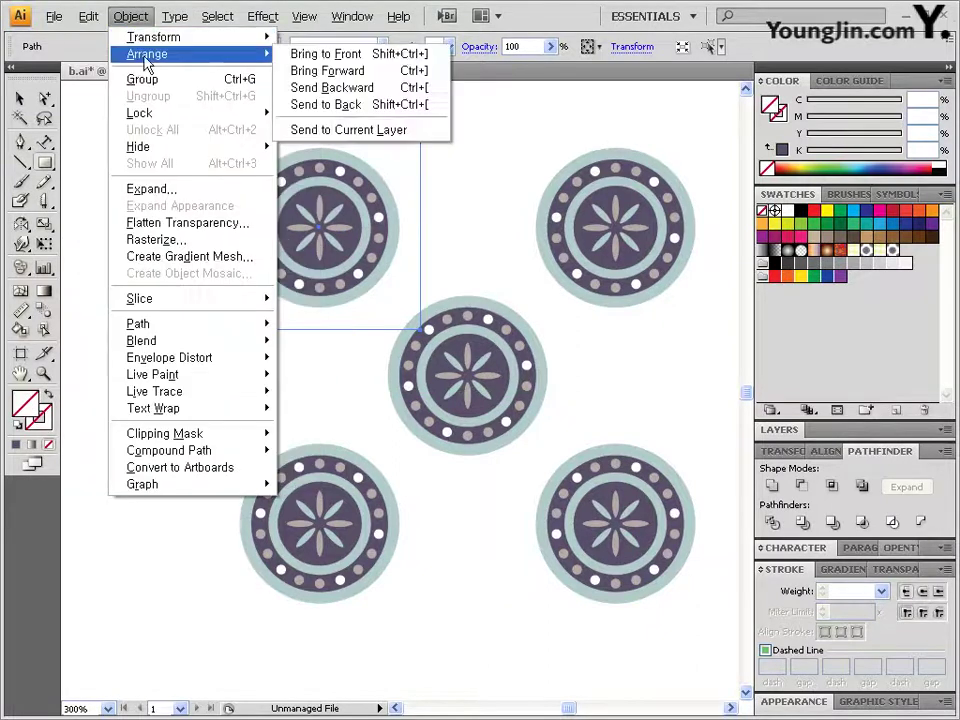
left_click(340, 105)
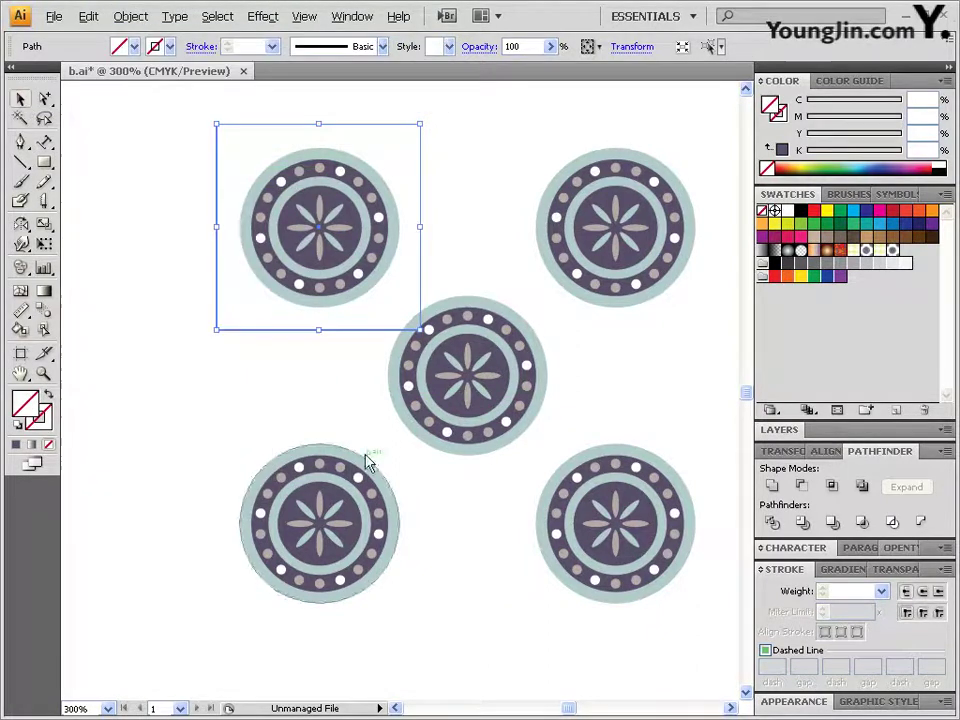
Duplicate the upper-left medallion together with its surrounding square into the empty area below the five-medallion arrangement.
left_click_drag(343, 403, 343, 339)
left_click_drag(210, 131, 395, 305)
left_click(386, 330, "ctrl+alt")
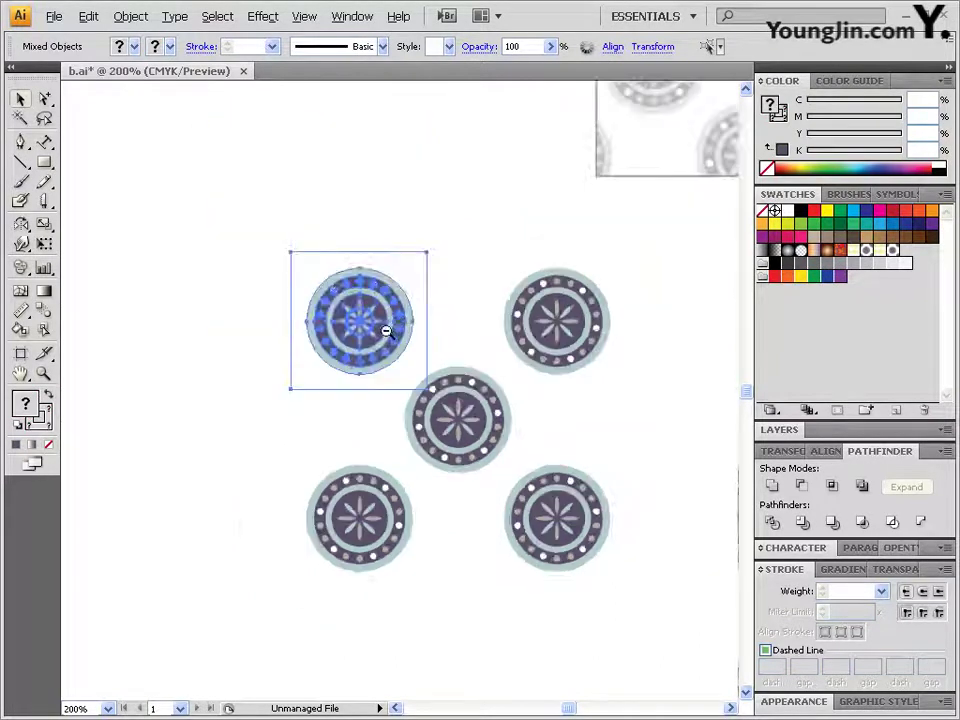
left_click(402, 337, "ctrl+alt")
left_click_drag(386, 365, 232, 586)
left_click_drag(345, 530, 364, 190)
Repeat the single-medallion tile edge to edge into a grid of four columns and two rows.
left_click_drag(266, 243, 525, 405)
left_click_drag(600, 493, 182, 364)
left_click_drag(463, 370, 465, 467)
left_click(482, 443)
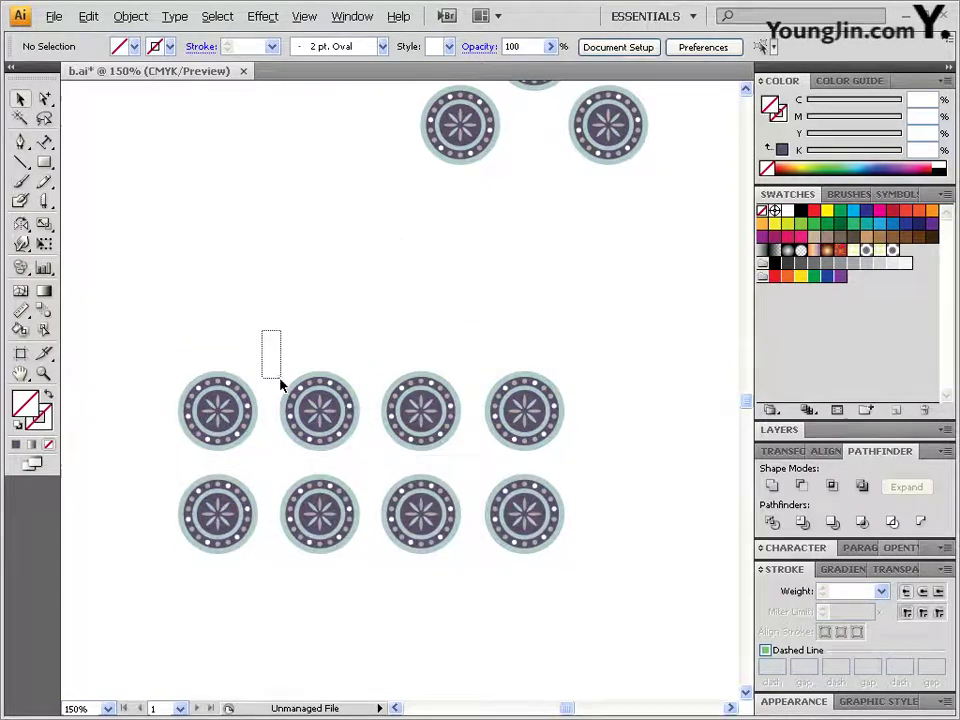
Select the upper-left medallion of the four-by-two grid.
left_click_drag(280, 385, 279, 377)
left_click(242, 482)
left_click_drag(250, 459, 177, 363)
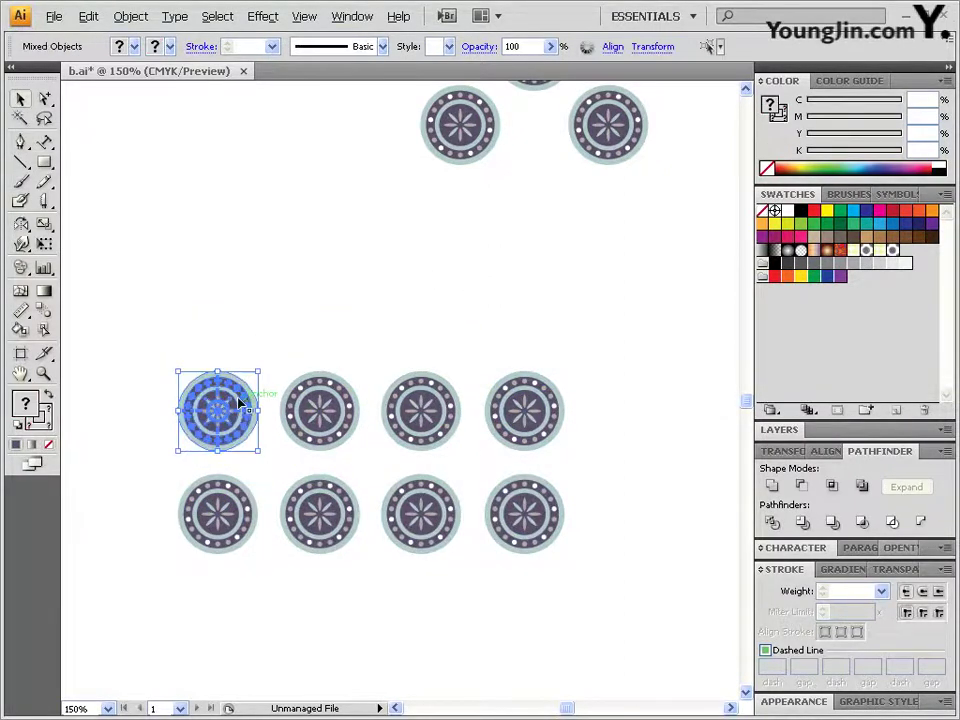
Move the grid's upper-left medallion into the empty space above and duplicate it twice into a touching horizontal row.
left_click_drag(240, 403, 228, 222)
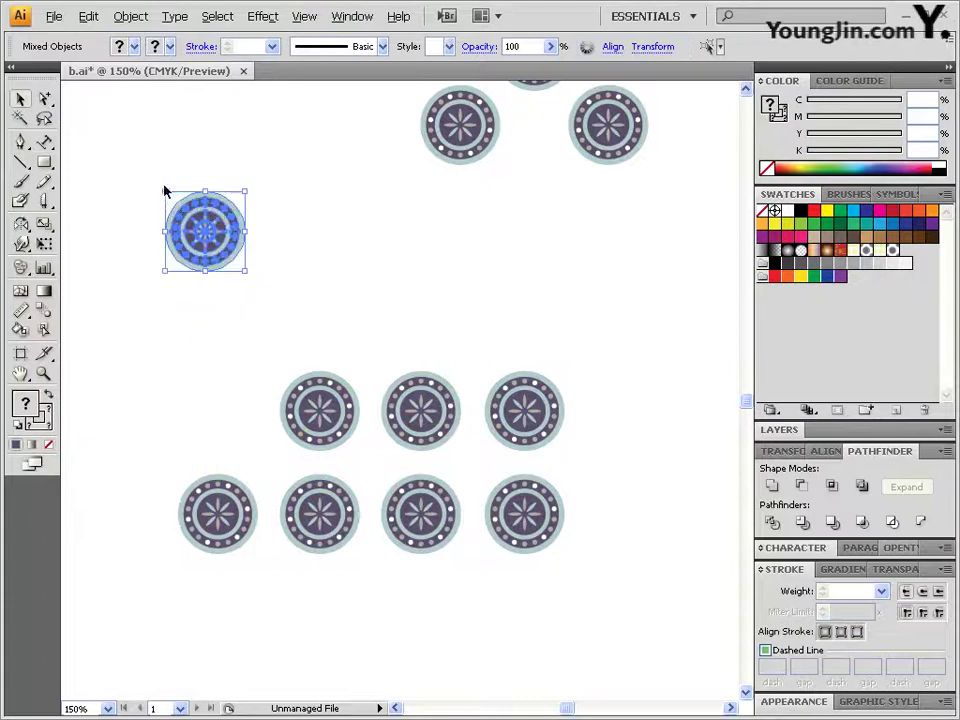
left_click(232, 235, "ctrl")
left_click_drag(368, 389, 472, 389)
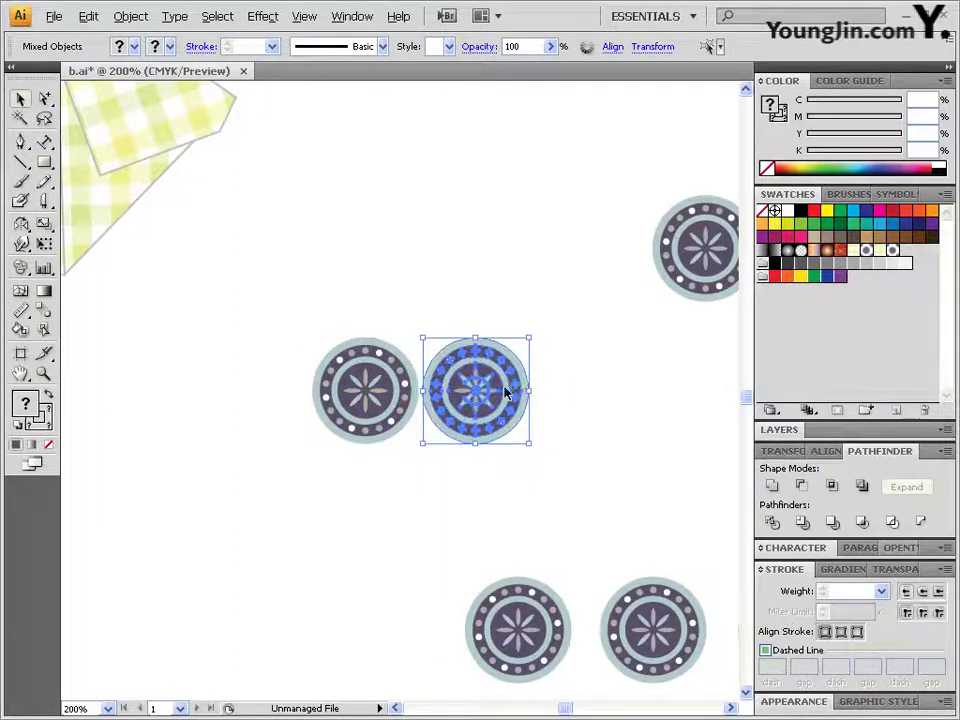
left_click_drag(557, 444, 545, 381)
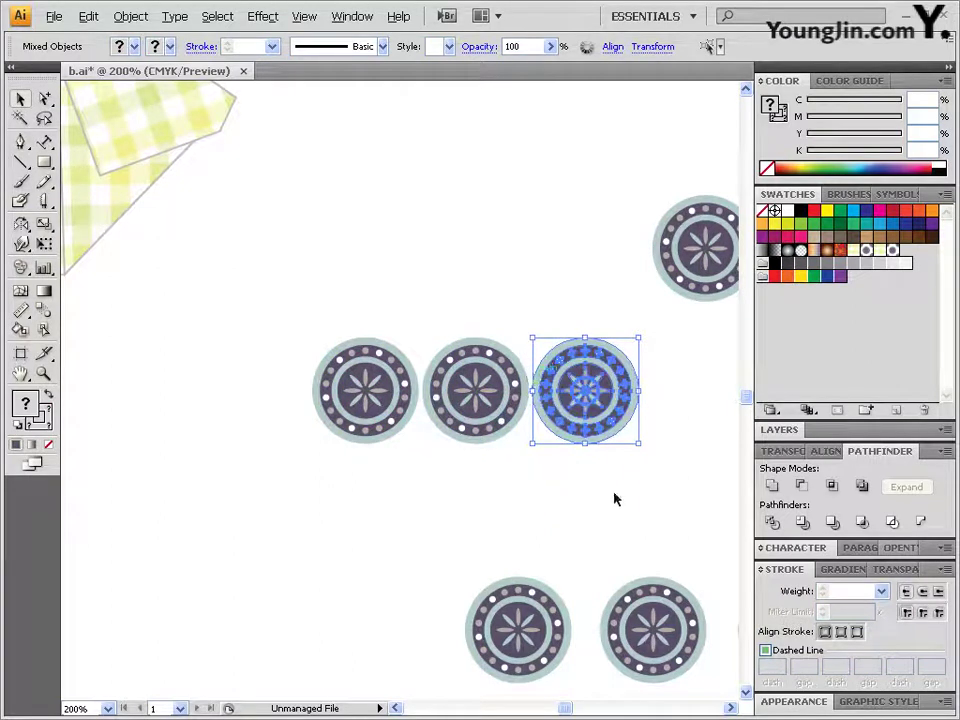
Delete the touching row of three medallions.
left_click_drag(622, 481, 313, 338)
key("Delete")
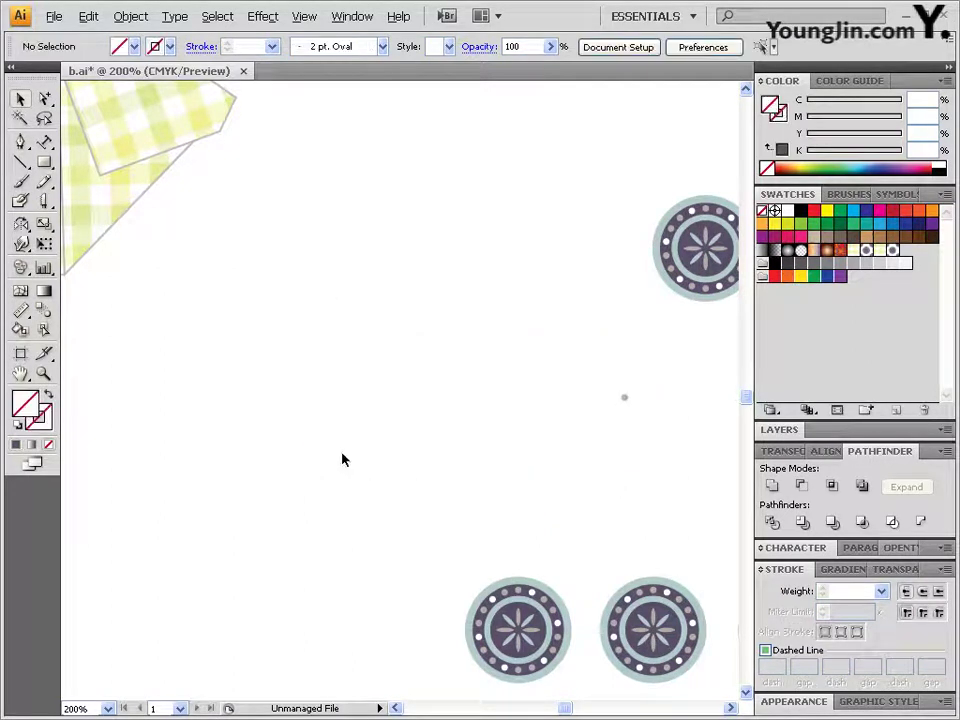
Replace the large medallion-patterned rectangle's fill with a solid color of C 15, M 0, Y 5, K 0.
left_click(369, 412, "ctrl+alt")
left_click(369, 411, "ctrl+alt")
left_click(369, 406, "ctrl+alt")
left_click_drag(568, 409, 366, 449)
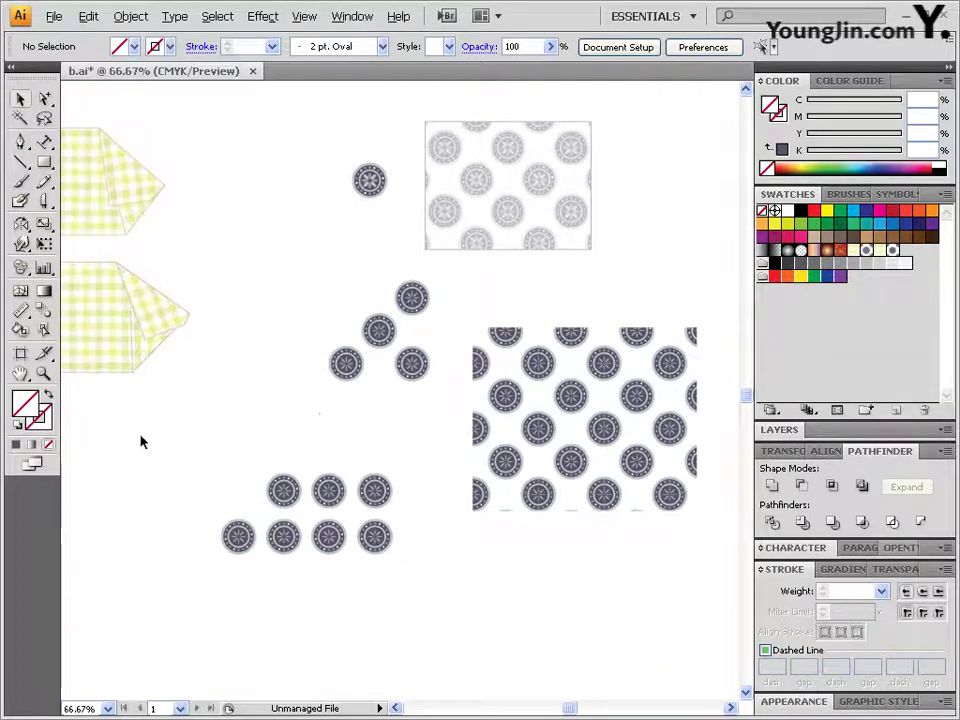
left_click(686, 433)
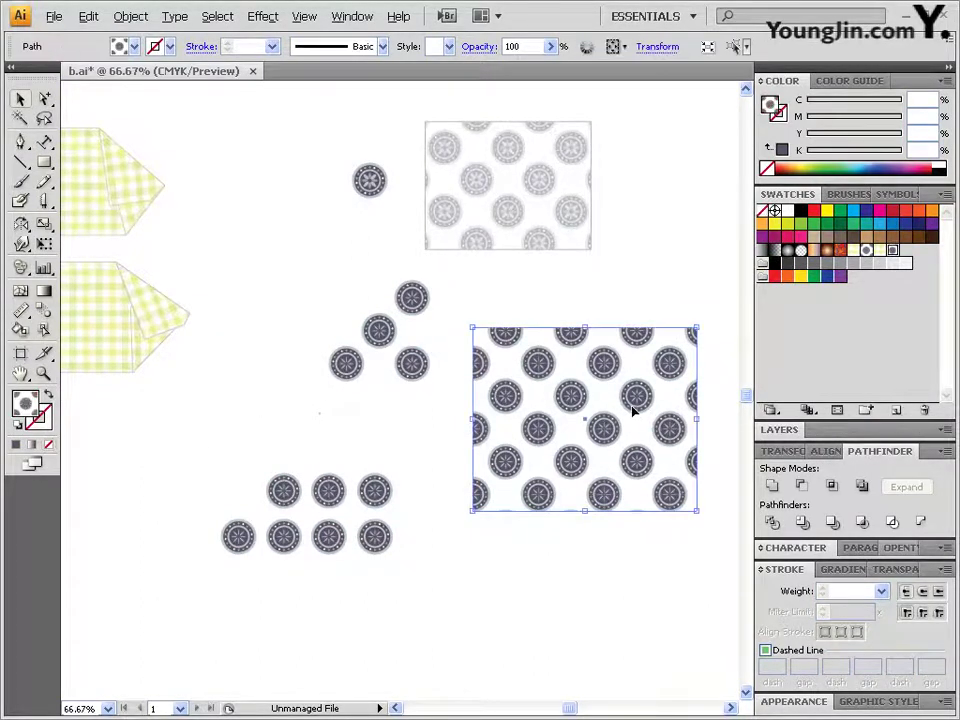
left_click(602, 416, "ctrl")
left_click(448, 413, "ctrl")
left_click_drag(334, 323, 467, 263)
left_click_drag(429, 308, 401, 372)
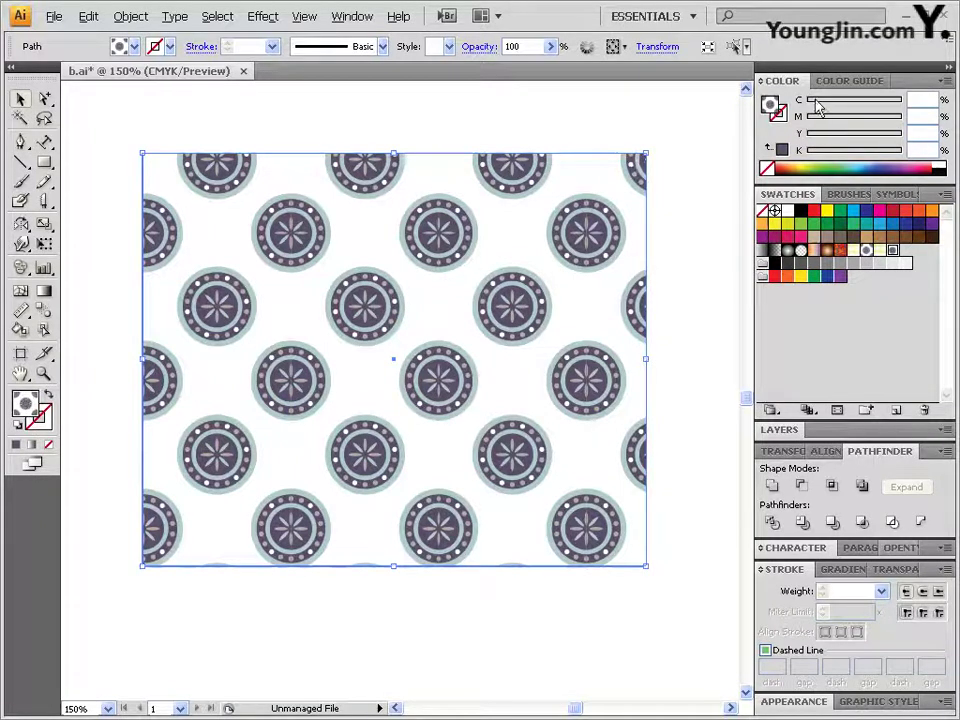
key("Tab")
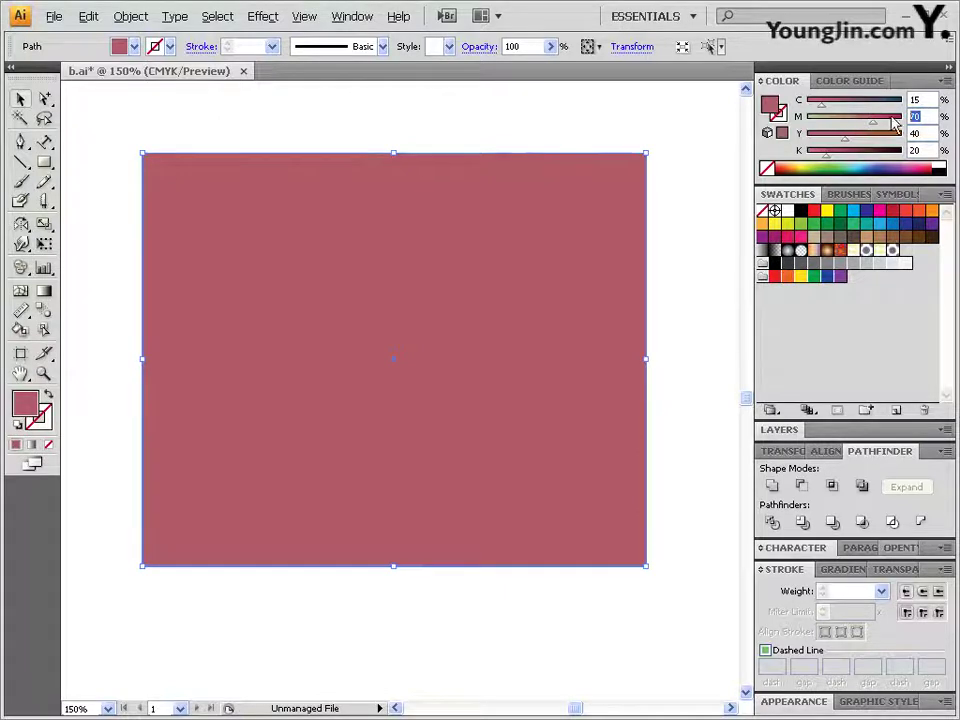
type("0")
key("Tab")
type("5")
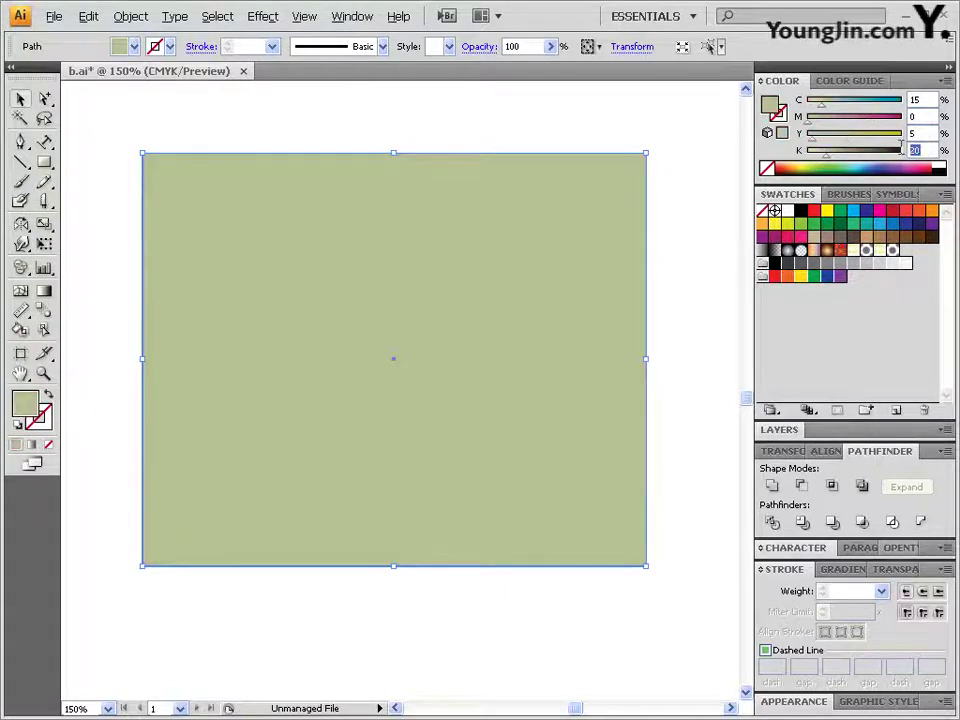
key("Tab")
type("0")
key("Return")
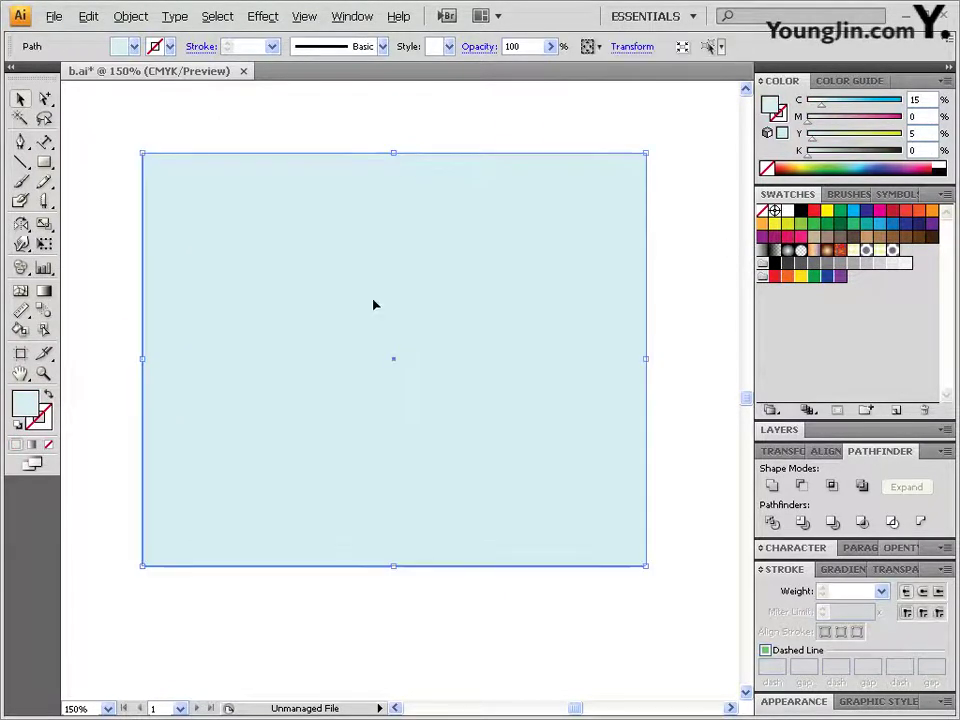
Copy the light blue rectangle in place using Move with 0 mm horizontal and 0 mm vertical offsets.
double_click(20, 100)
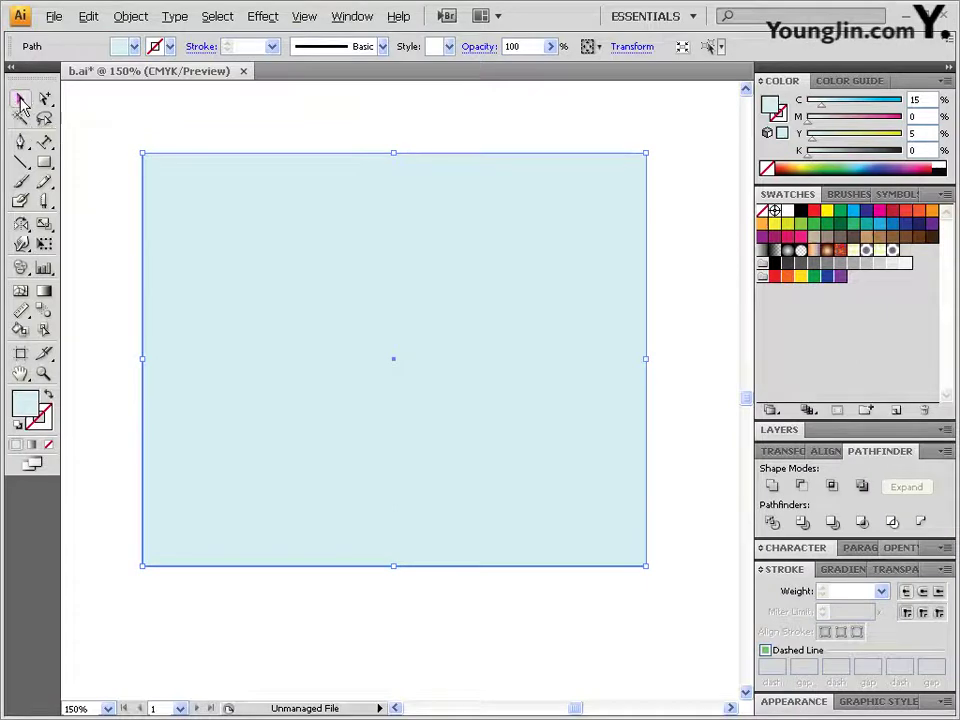
type("0")
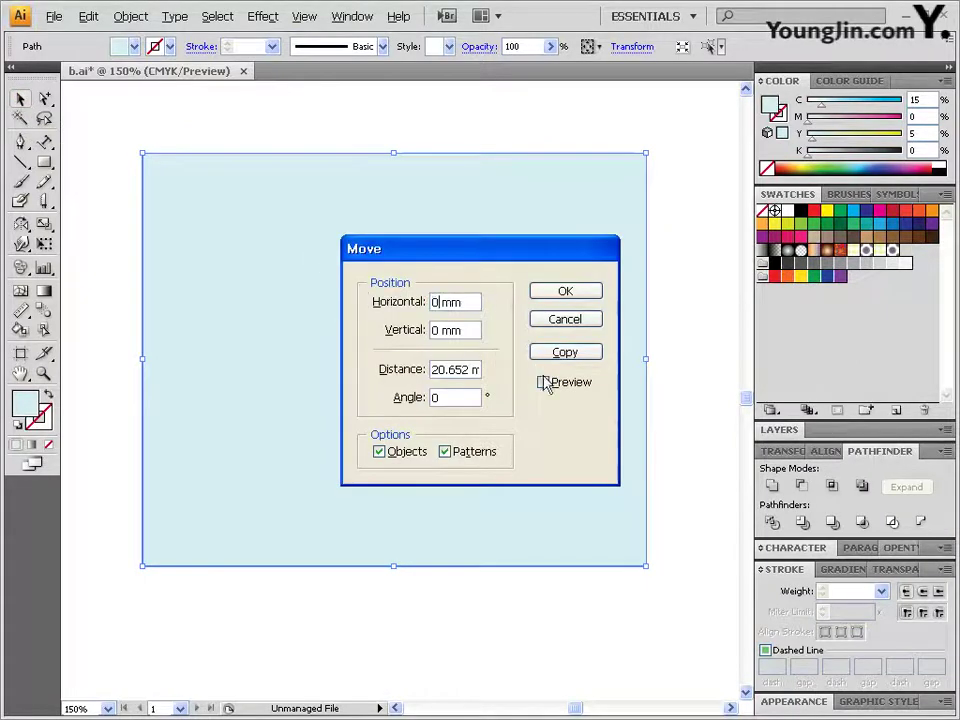
left_click(443, 330)
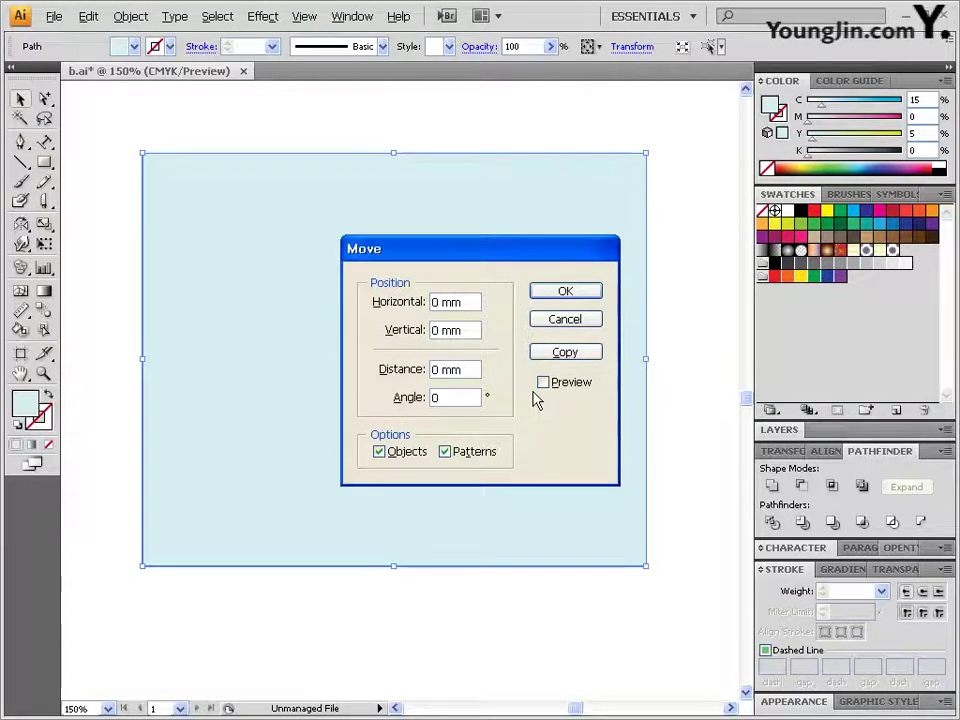
left_click(568, 356)
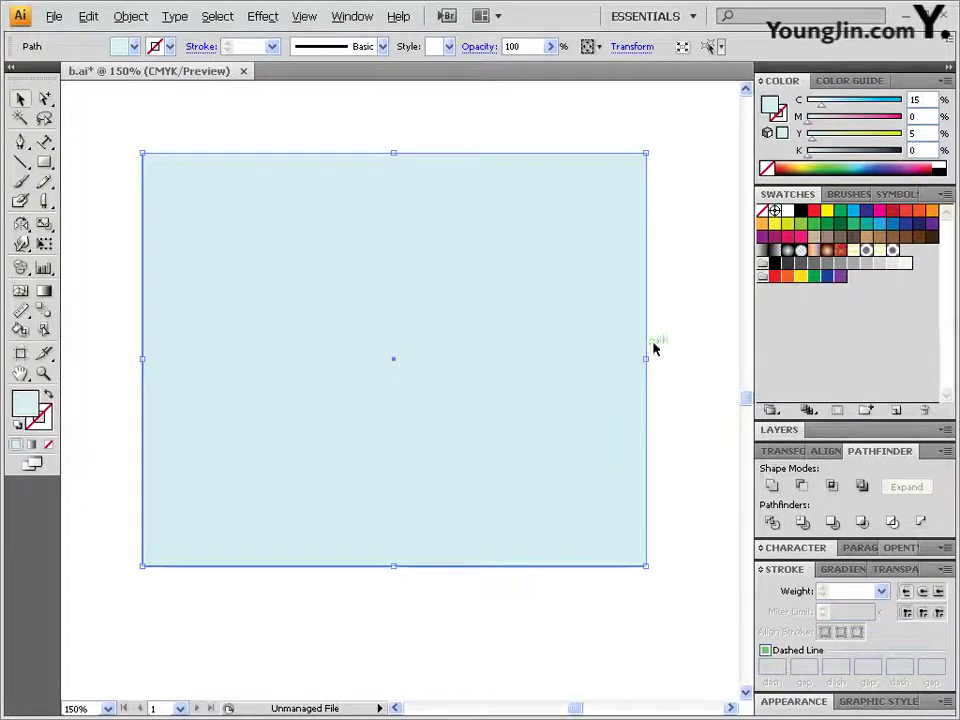
Fill the copied rectangle with the medallion pattern swatch.
left_click(893, 250)
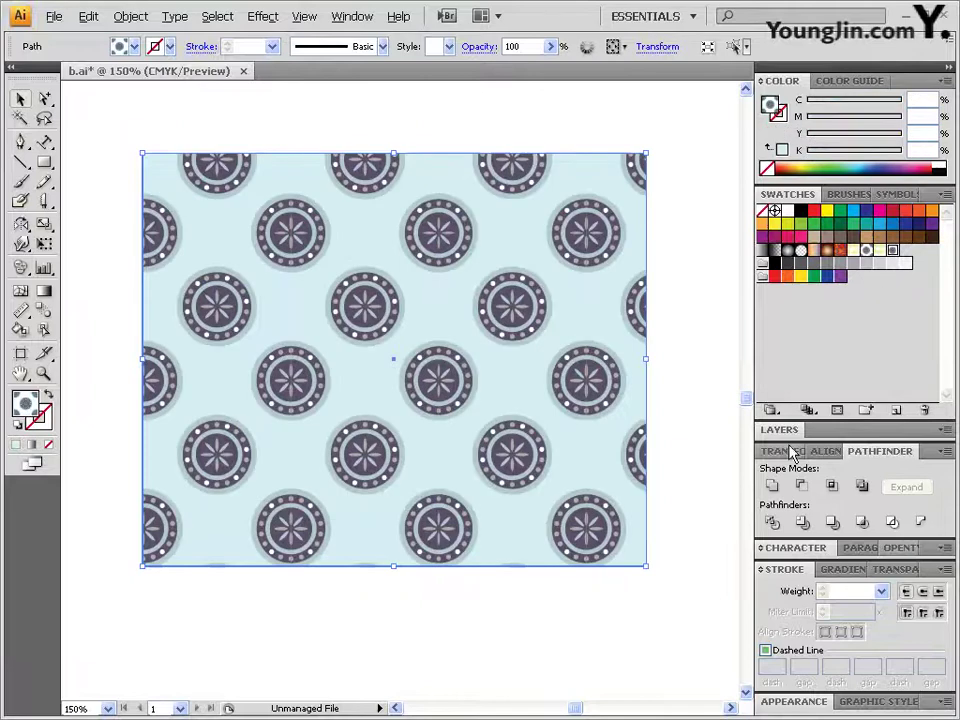
left_click_drag(508, 325, 381, 477)
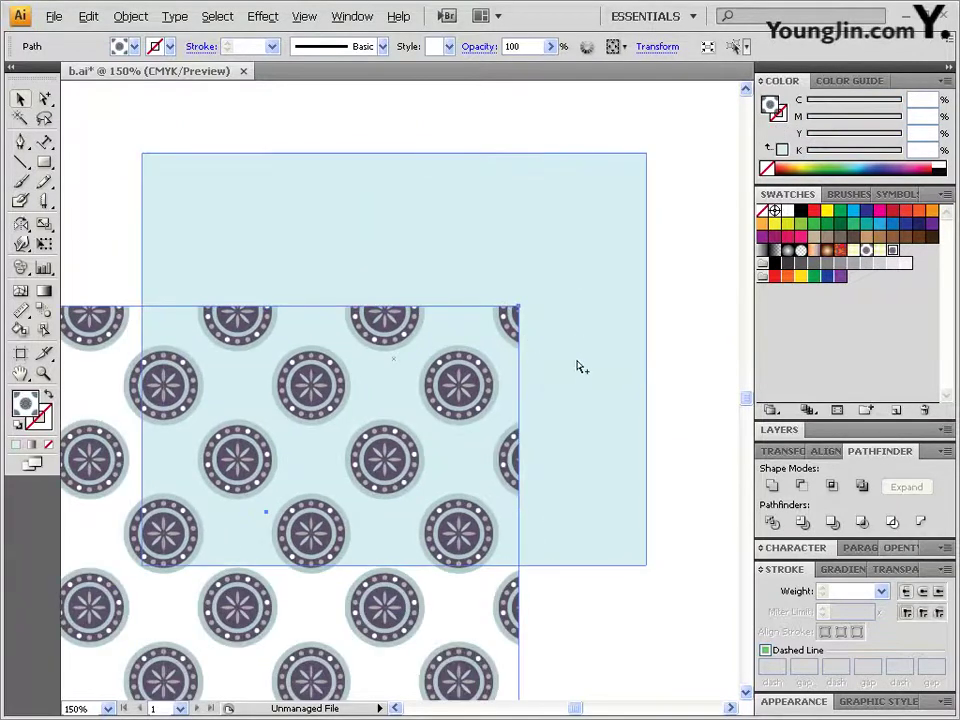
key("ctrl+z")
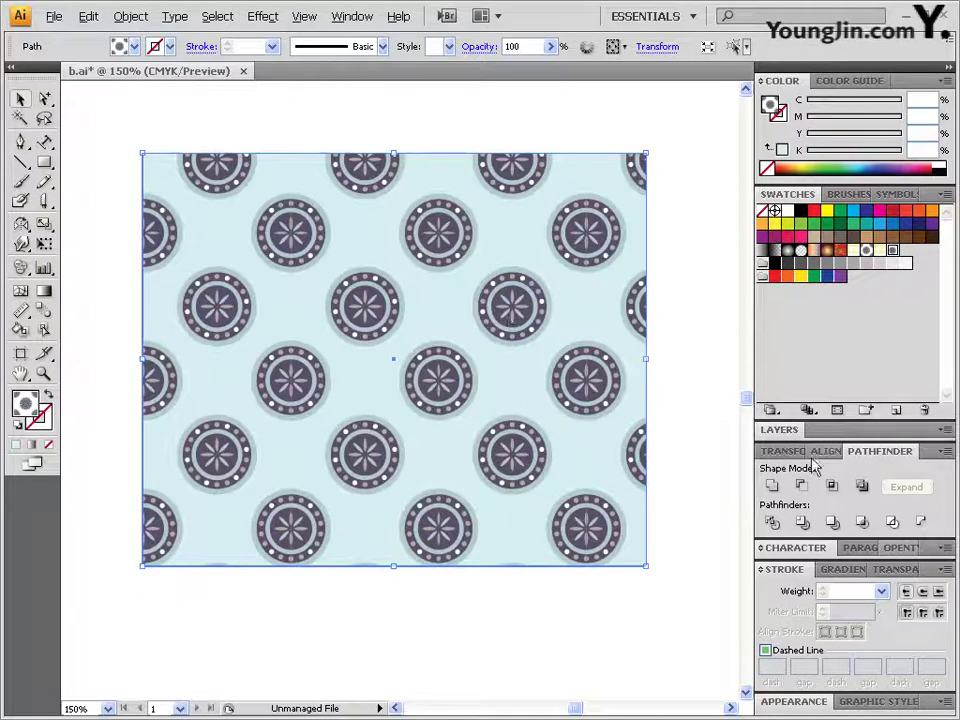
Lower the opacity of the patterned rectangle to 40%.
left_click(900, 569)
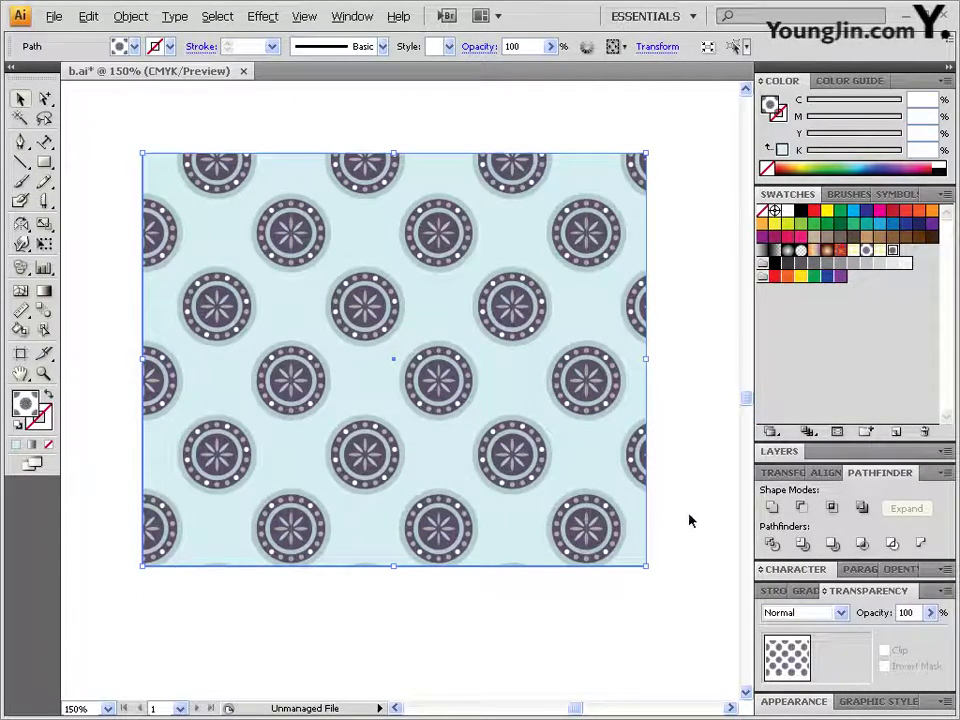
double_click(905, 612)
type("40")
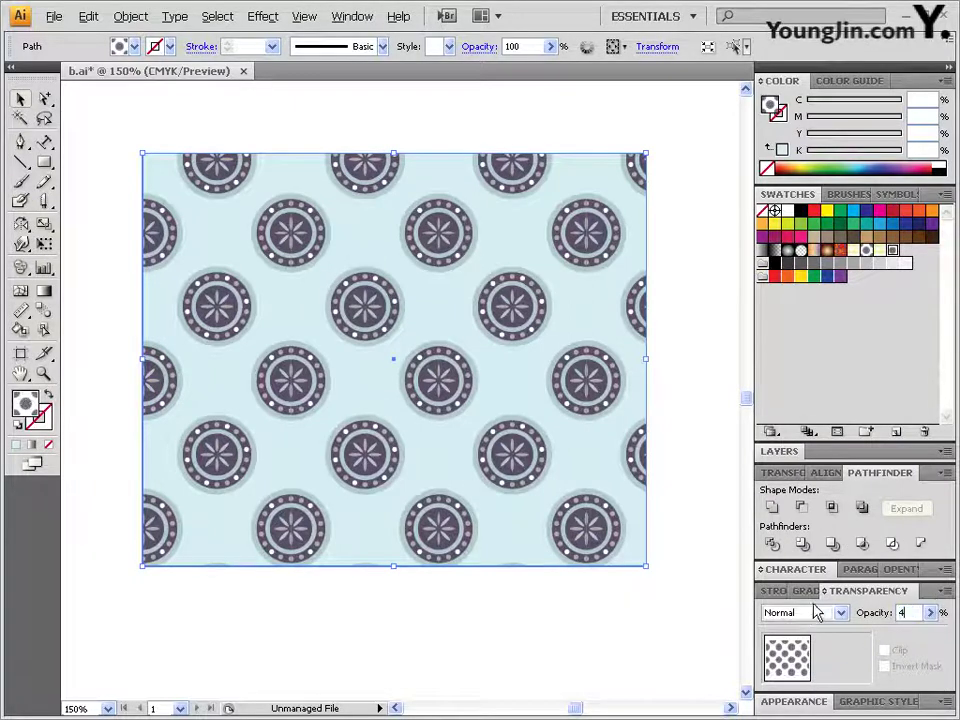
key("Return")
left_click(424, 614)
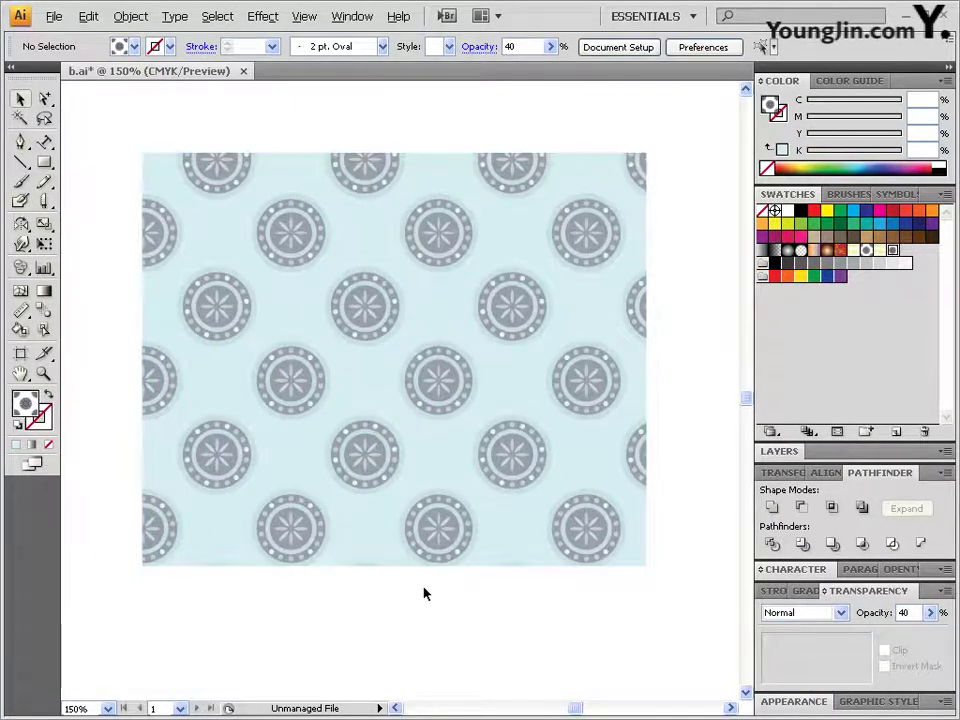
left_click(402, 481)
Start a rectangular grid near the striped apple logo with a width of 100 mm and a height of 80 mm.
left_click(416, 578, "ctrl+alt")
left_click(416, 578, "ctrl+alt")
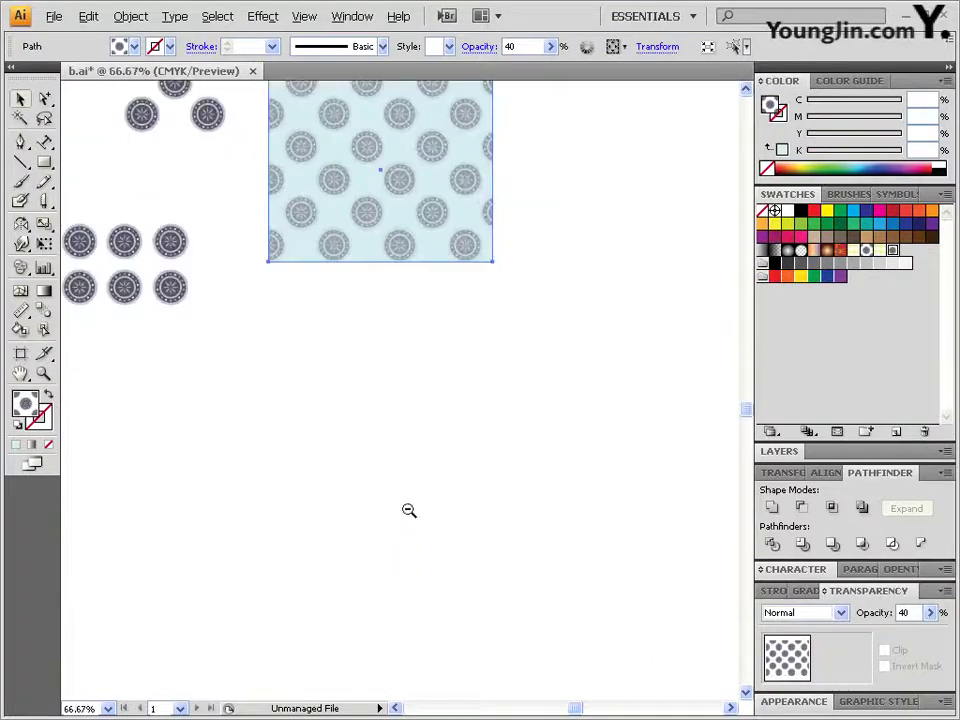
left_click_drag(383, 317, 409, 450)
left_click_drag(408, 361, 391, 420)
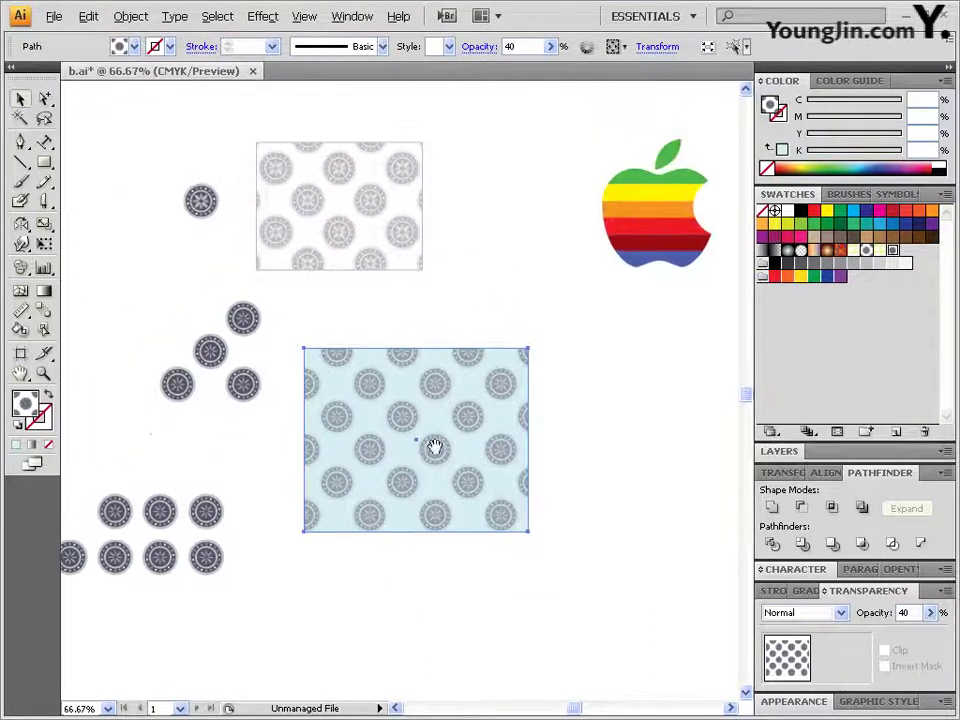
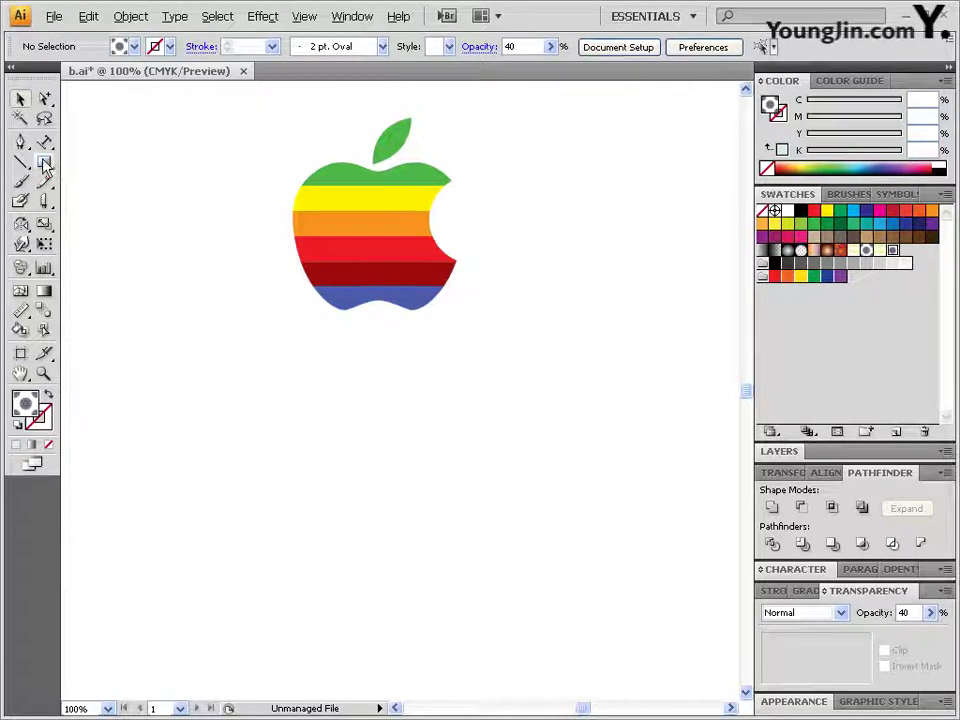
left_click_drag(21, 162, 66, 226)
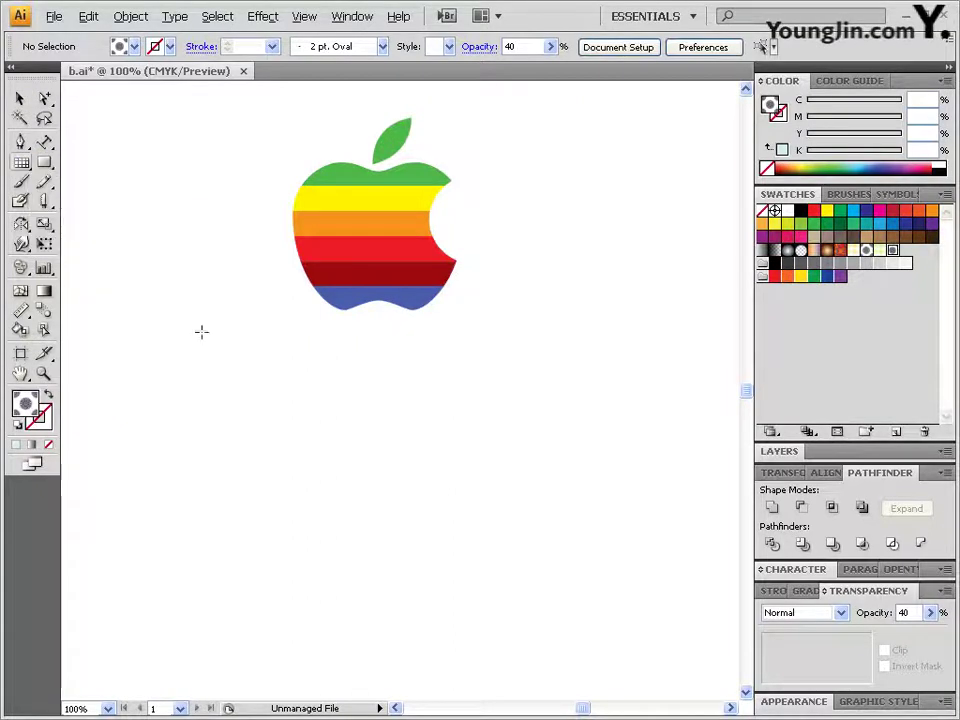
left_click(254, 386)
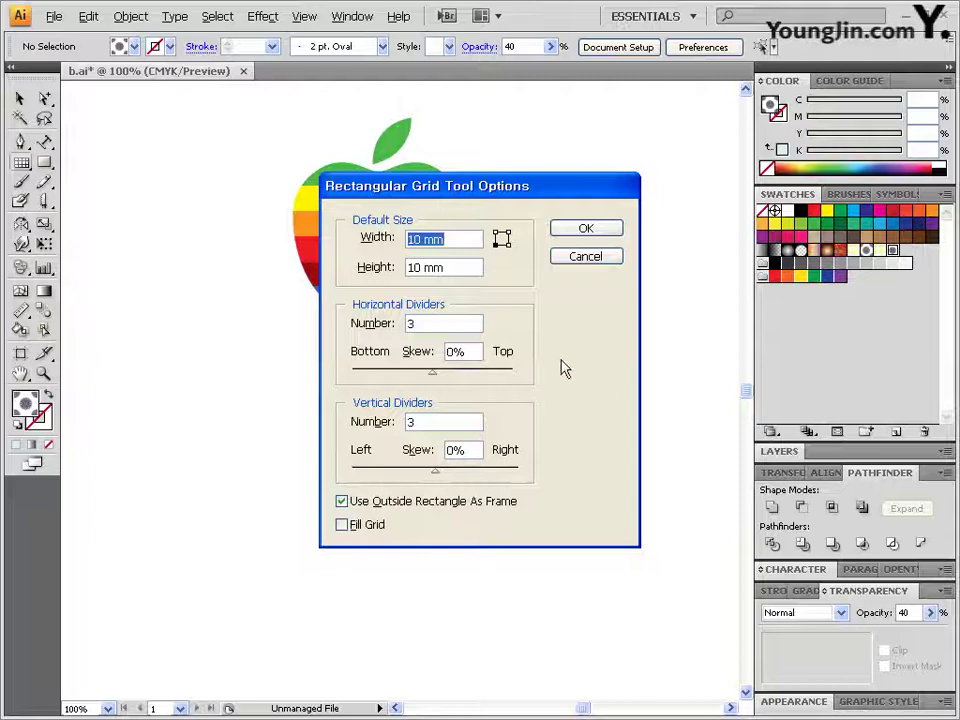
type("100")
left_click(418, 266)
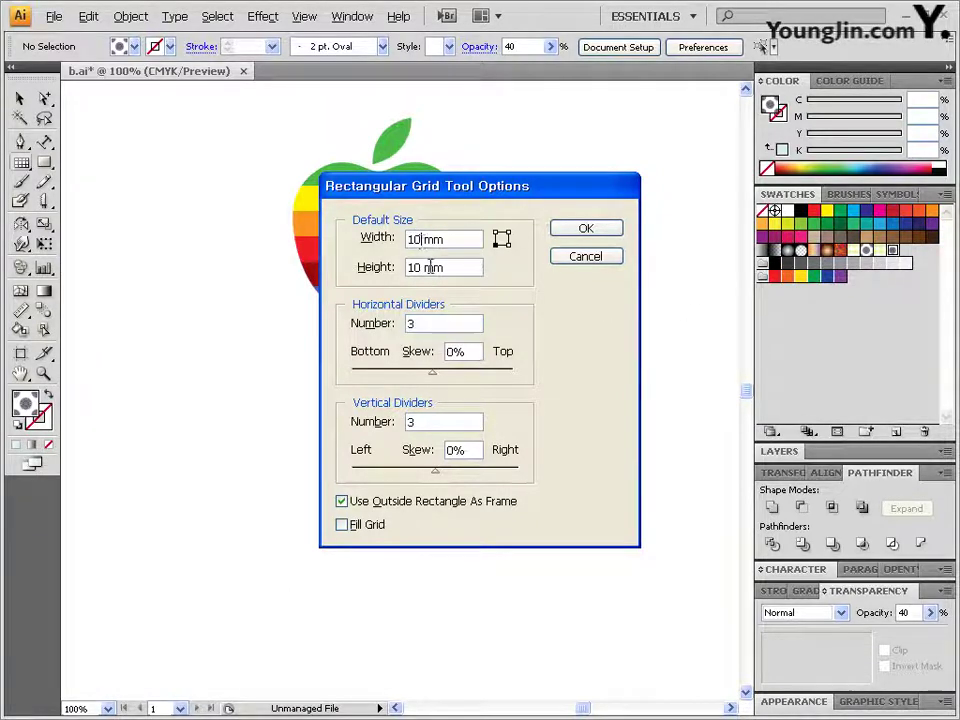
type("80")
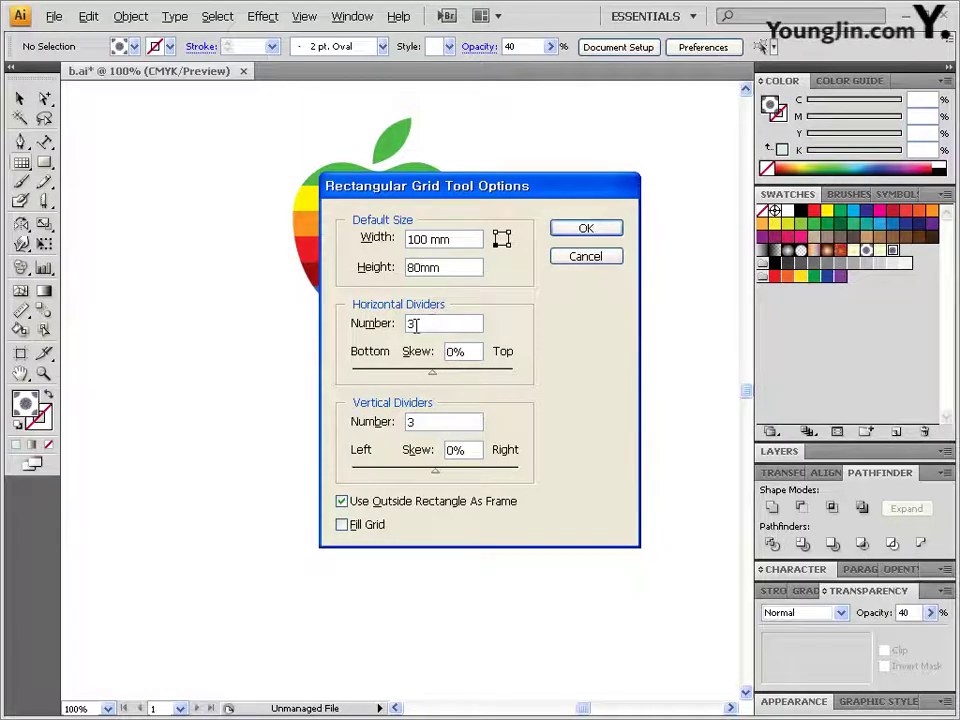
Create the grid with 5 horizontal and 0 vertical dividers and place it below the apple logo.
key("Tab")
type("5")
key("Tab")
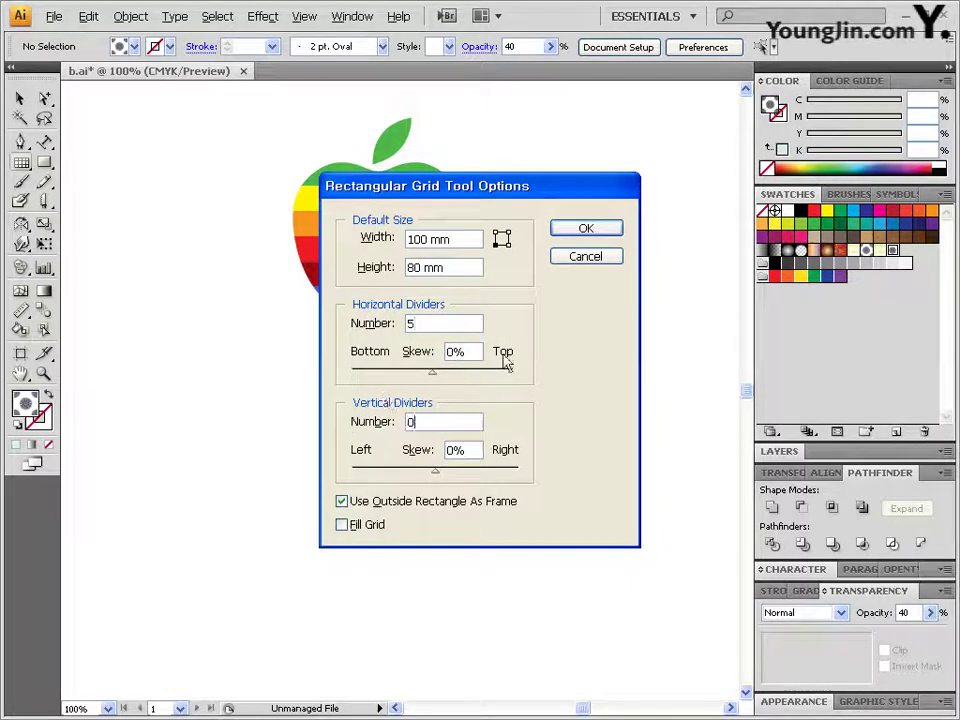
type("0")
left_click(585, 228)
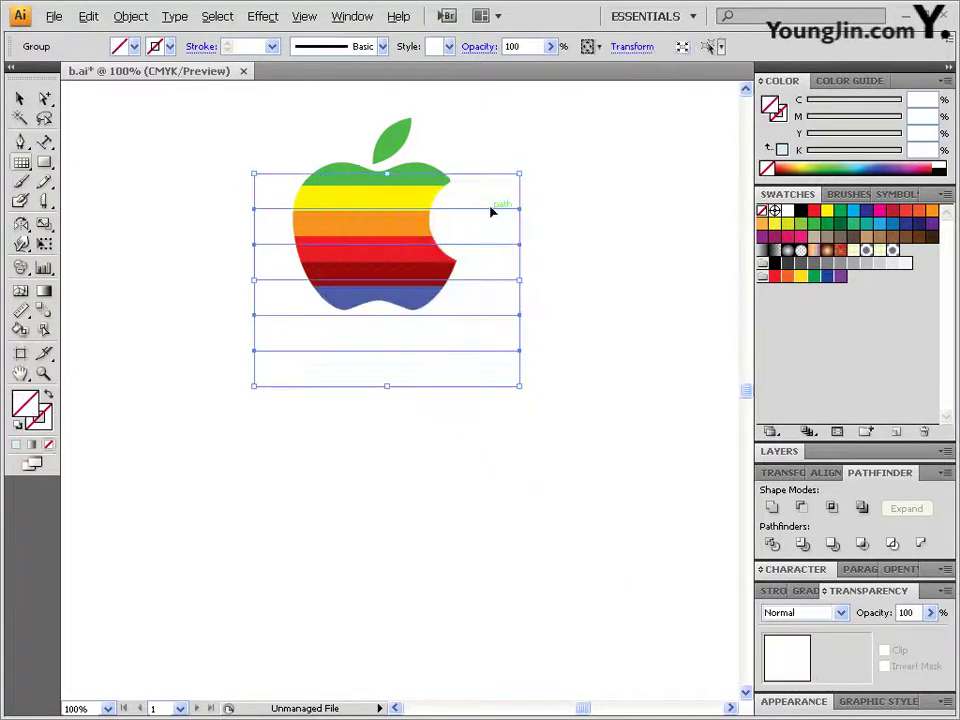
left_click_drag(490, 210, 490, 424)
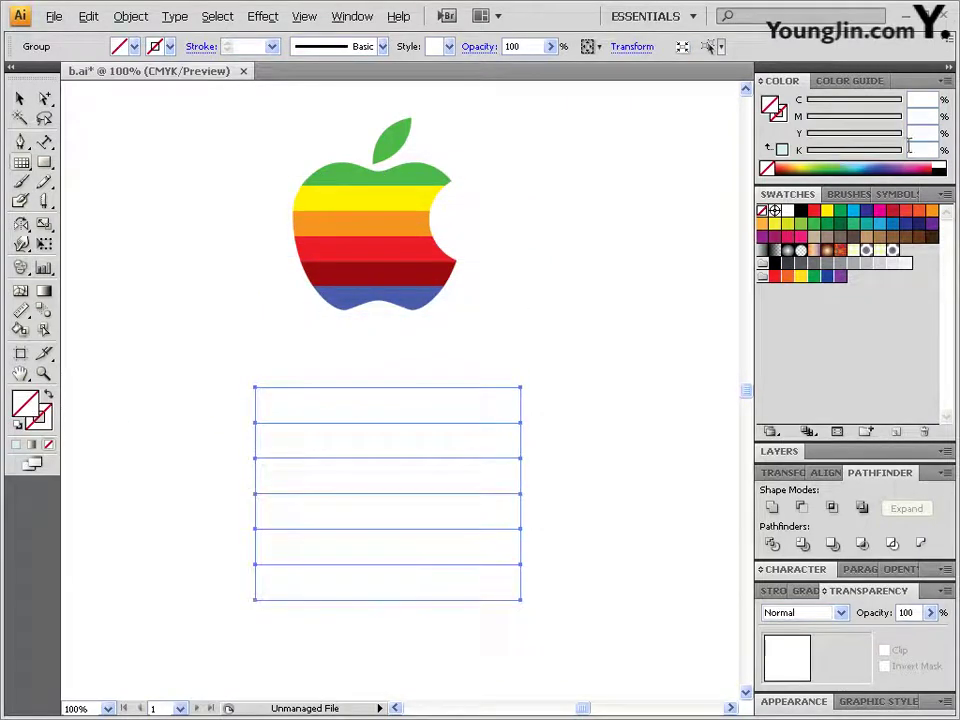
Fill the grid with C 15, M 0, Y 5, K 0 and split it into separate horizontal bands with Pathfinder Divide.
left_click(772, 164)
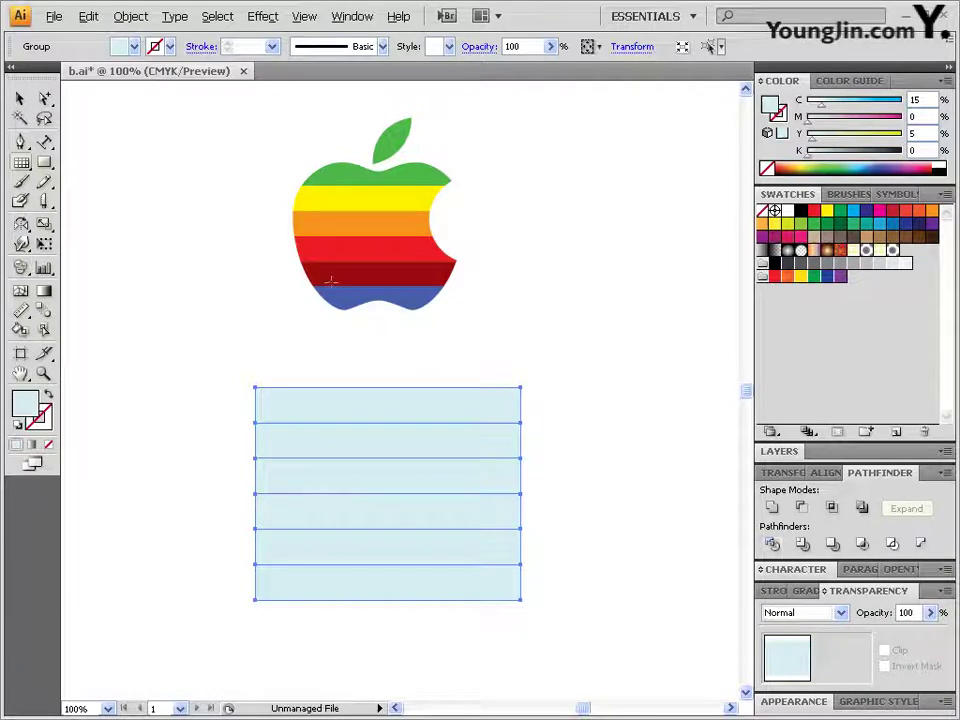
left_click(46, 97)
left_click(540, 364)
left_click(490, 448)
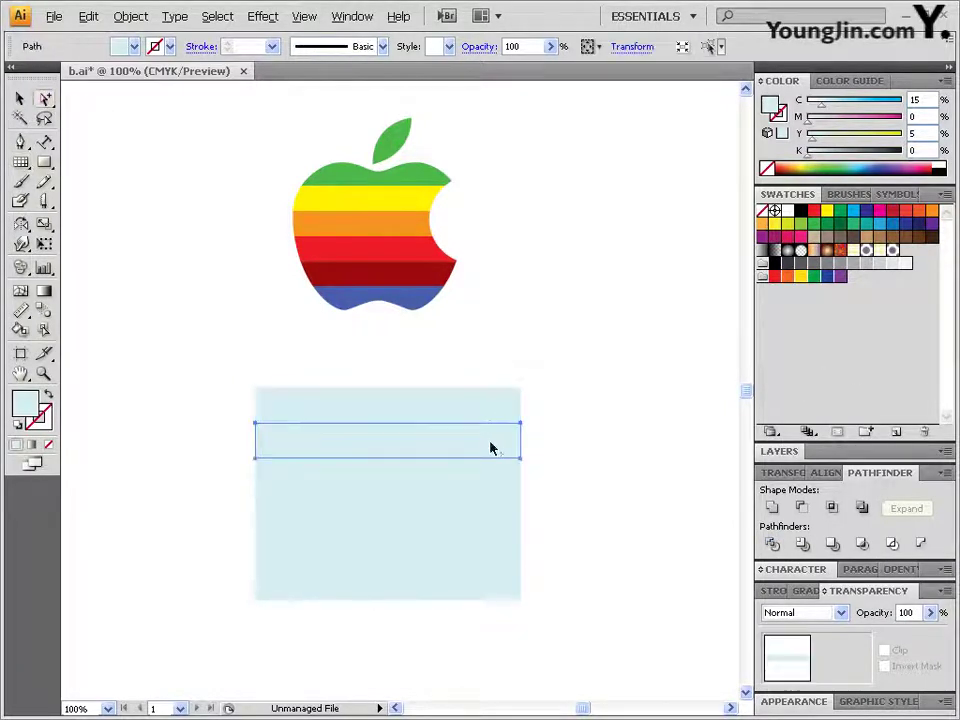
left_click(552, 472)
left_click(493, 479)
left_click(482, 521)
left_click(557, 561)
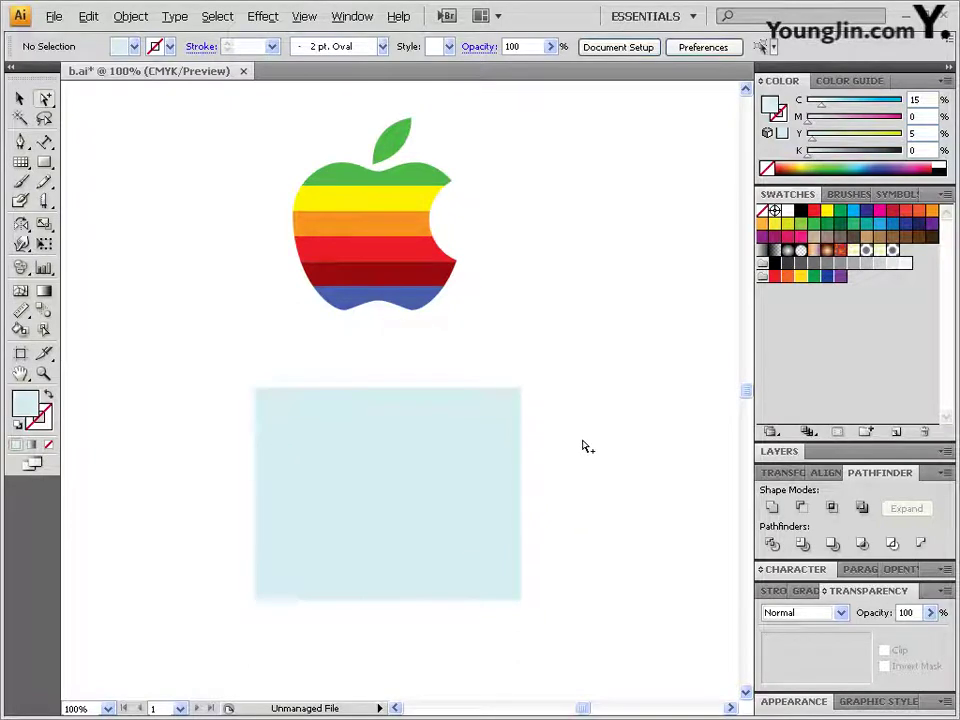
Fill the top band of the grid with C 70, M 0, Y 100, K 0.
left_click(476, 409)
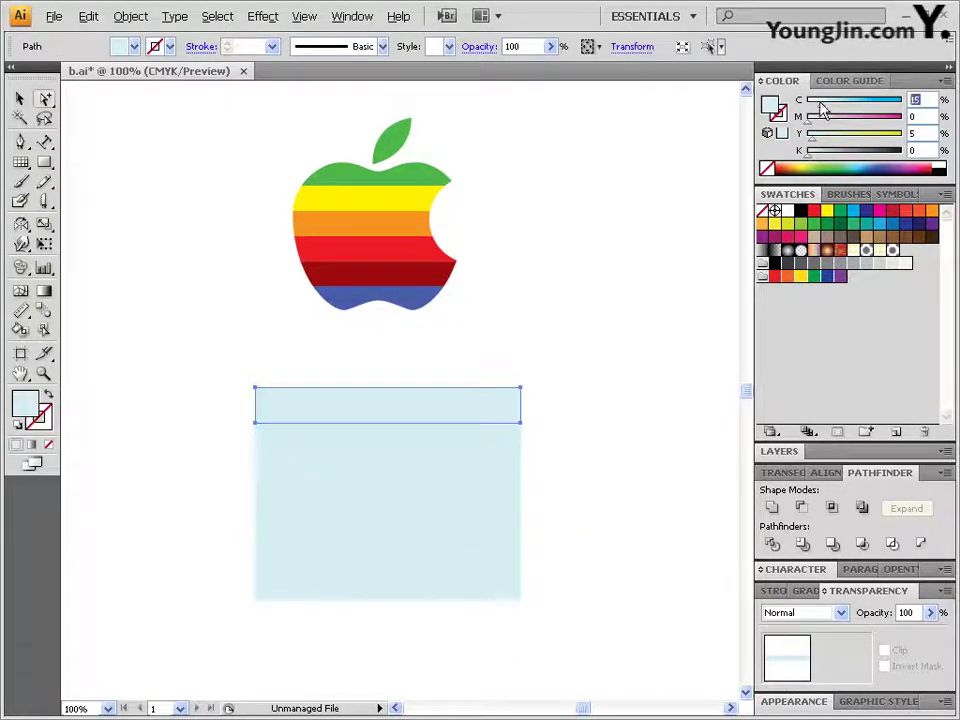
type("70")
key("Tab")
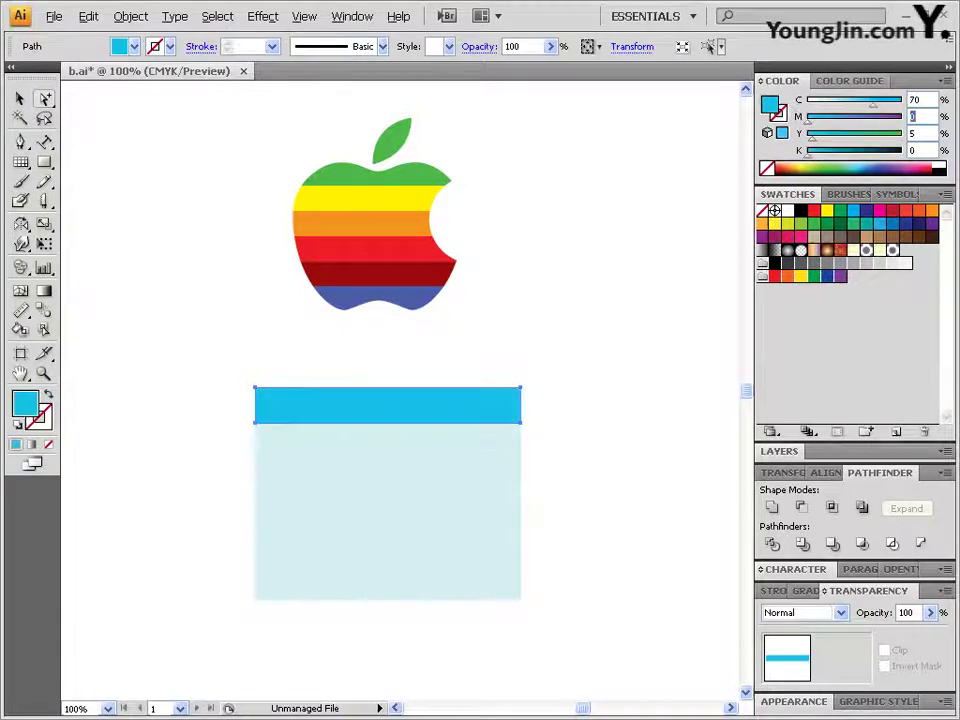
key("Tab")
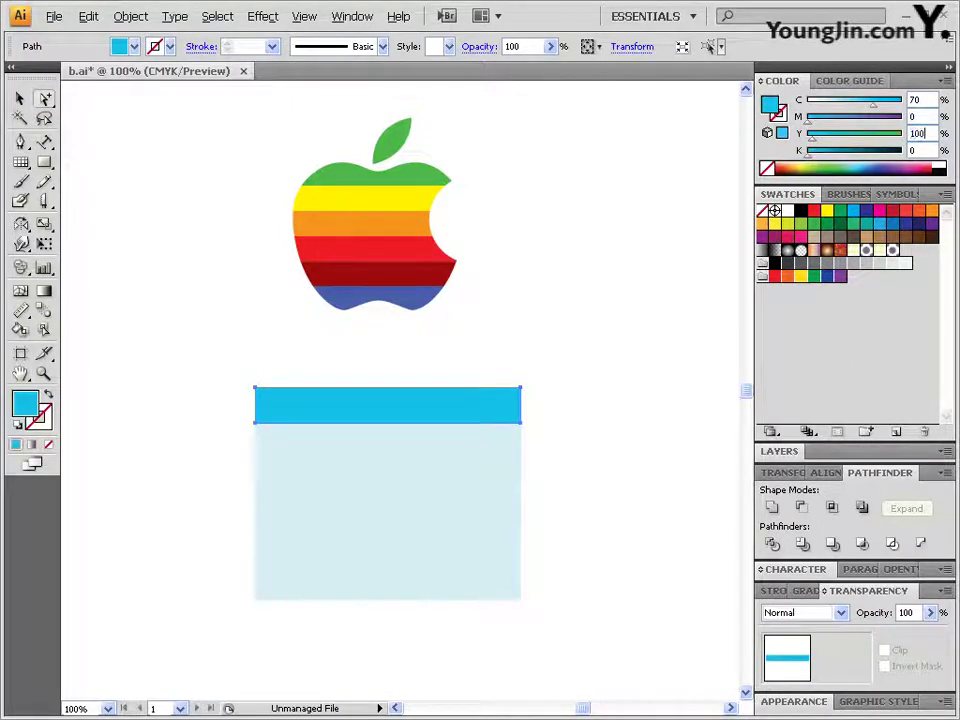
type("100")
key("Tab")
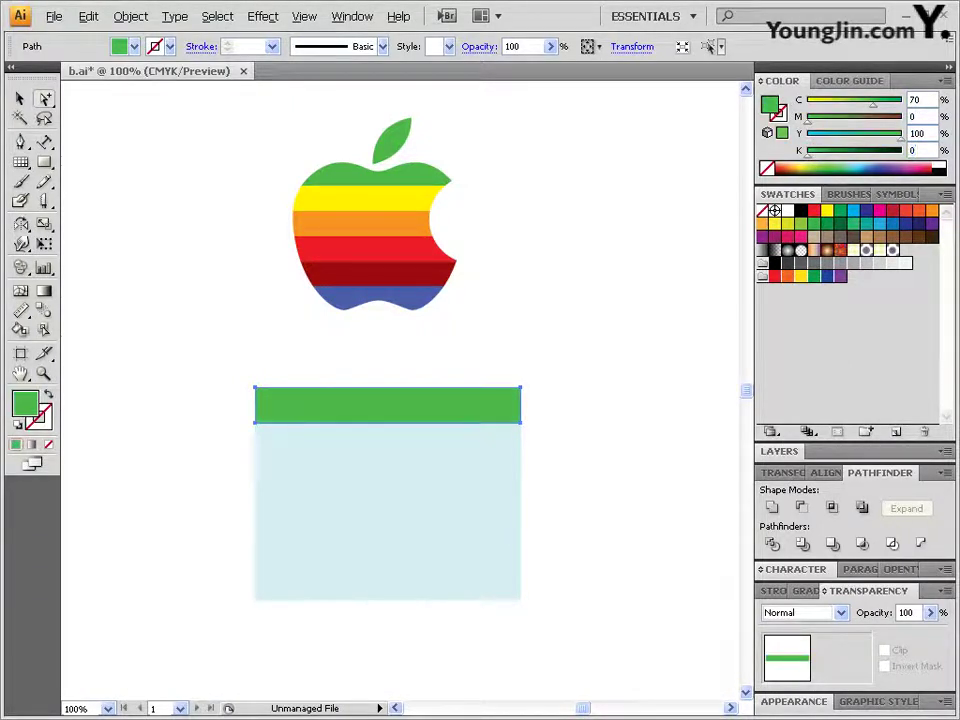
Fill the second band of the grid with C 0, M 0, Y 100, K 0.
left_click(469, 444)
left_click(915, 99)
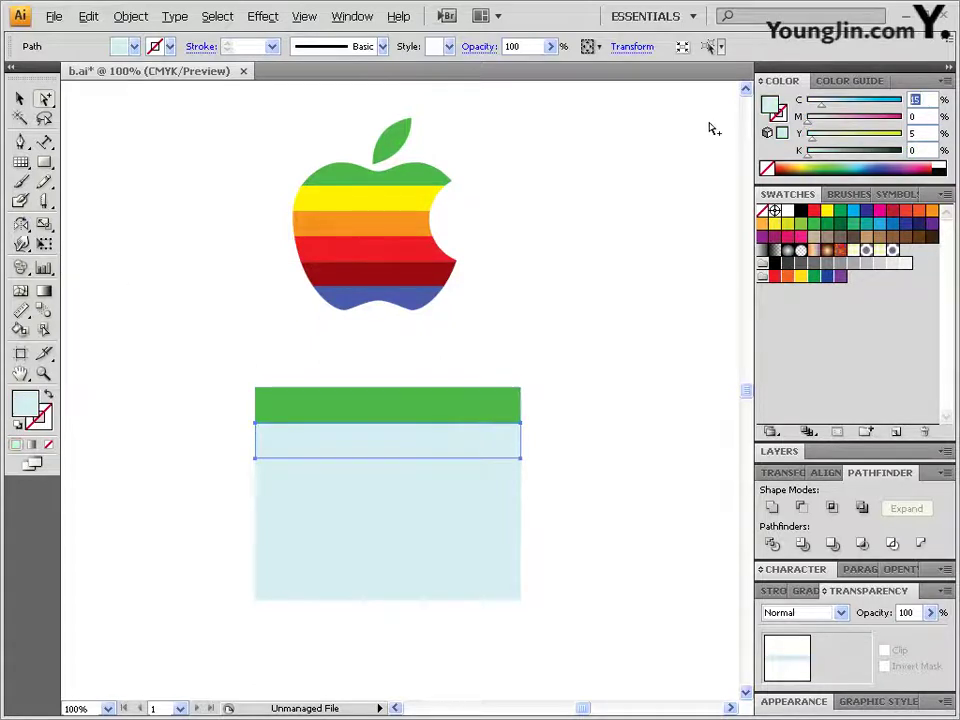
type("0")
key("Tab")
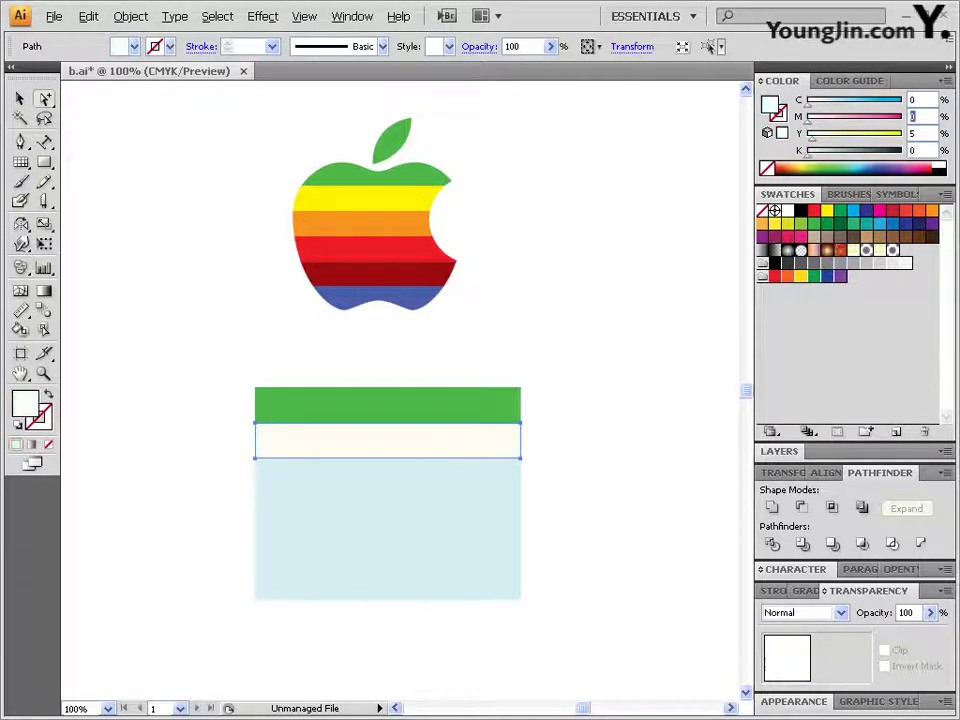
type("100")
key("Return")
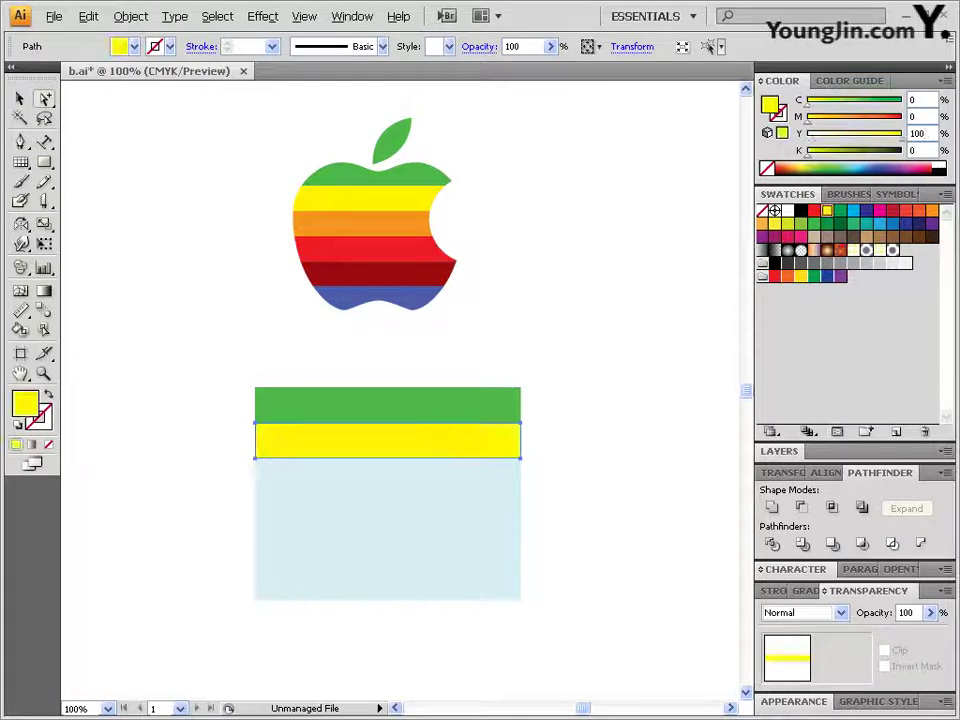
Color the third band orange and the fourth band red by sampling the matching stripes of the apple logo with the Eyedropper.
left_click(394, 470)
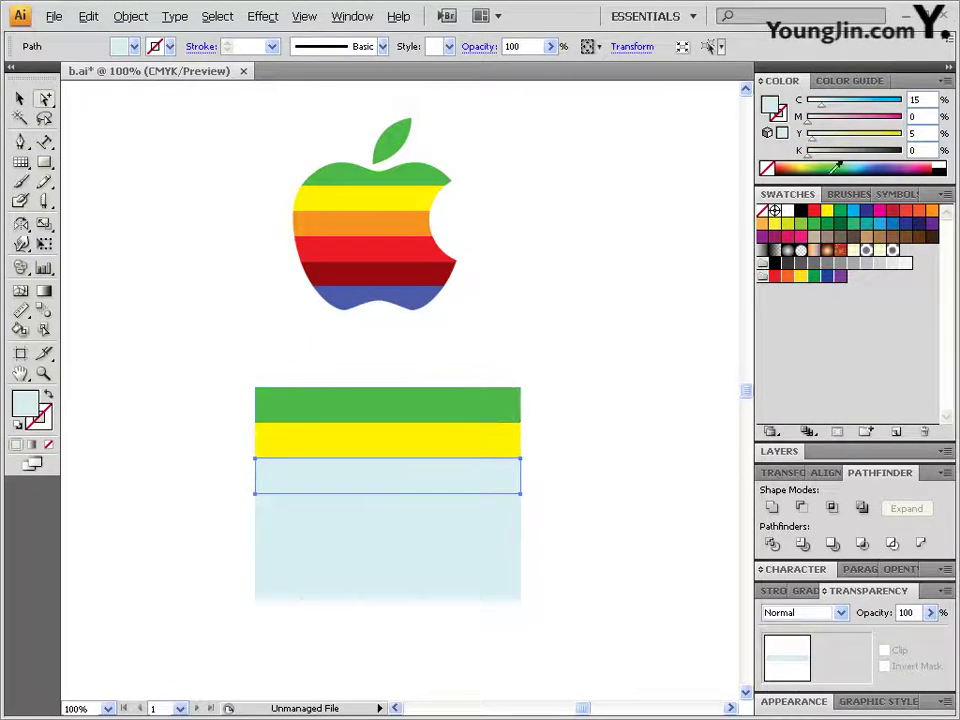
left_click_drag(21, 310, 85, 310)
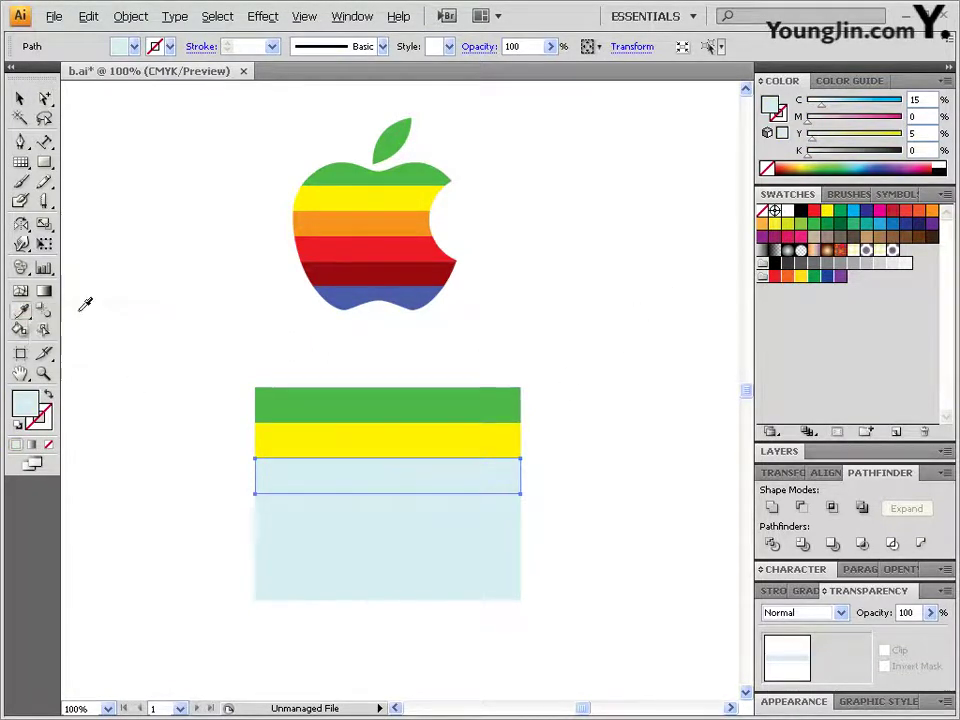
left_click(407, 214)
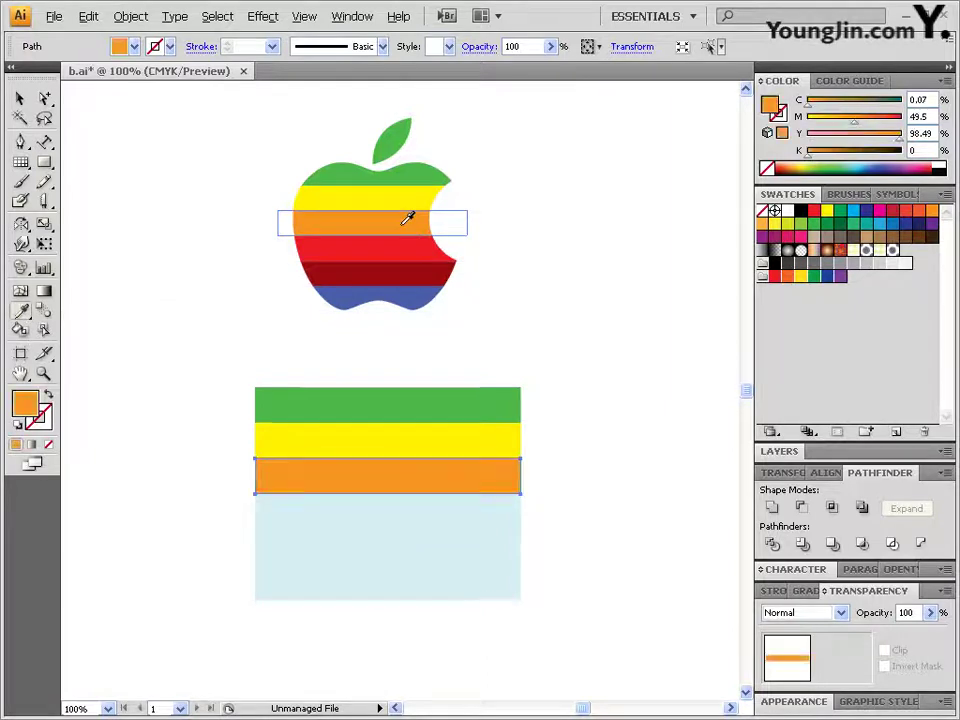
left_click(461, 515, "ctrl")
left_click(396, 250)
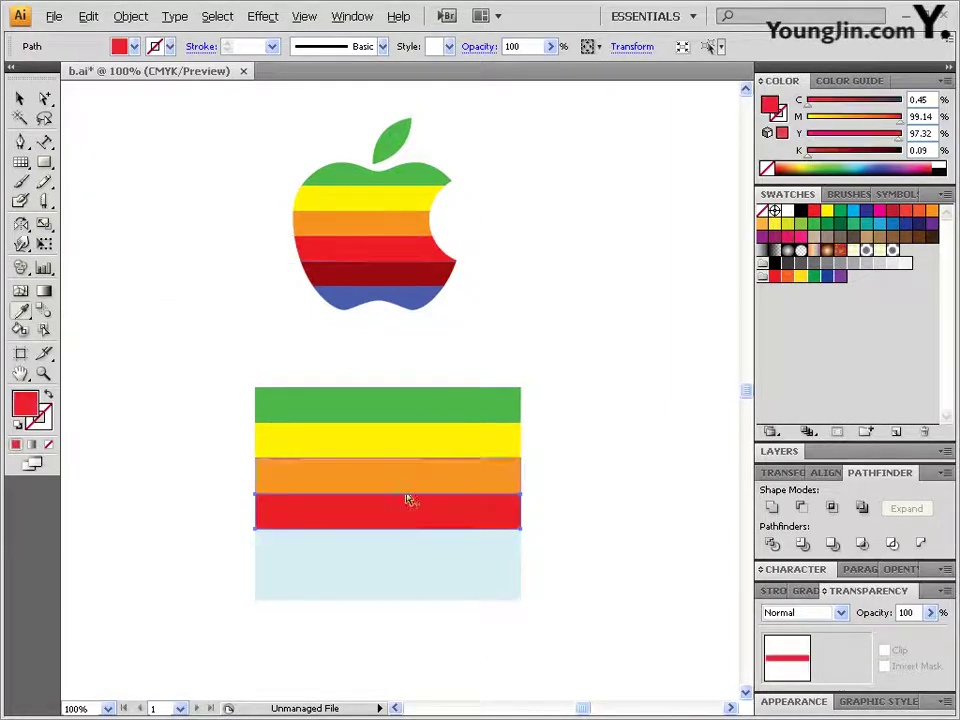
Color the fifth band dark red and the bottom band blue by sampling the matching logo stripes, and deselect everything.
left_click(399, 557, "ctrl")
left_click(422, 265)
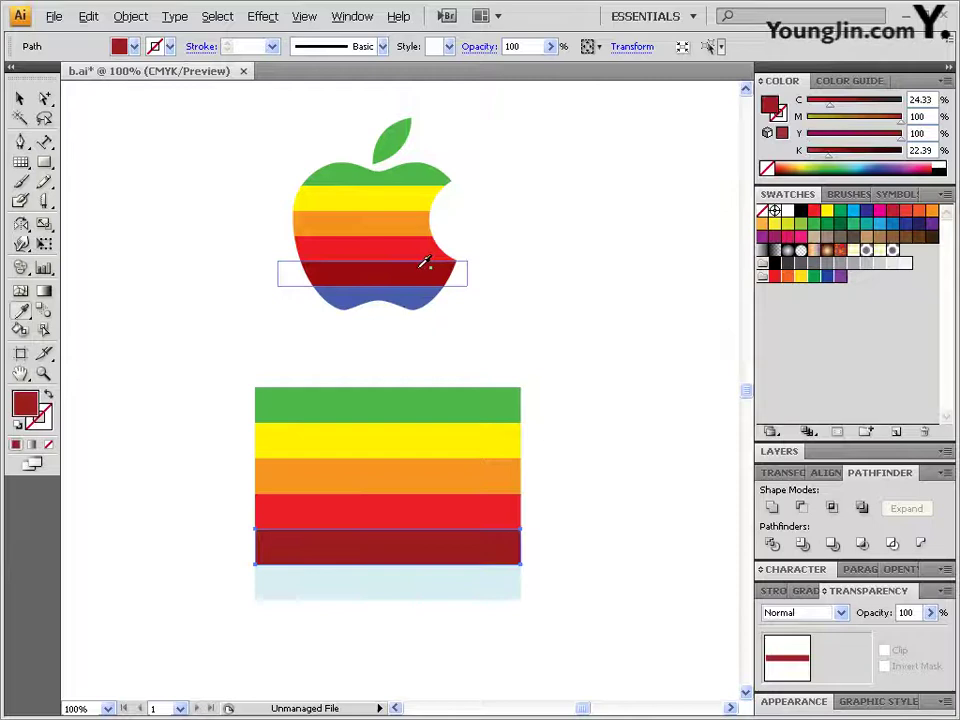
left_click(405, 594, "ctrl")
left_click(424, 291)
left_click(590, 490, "ctrl")
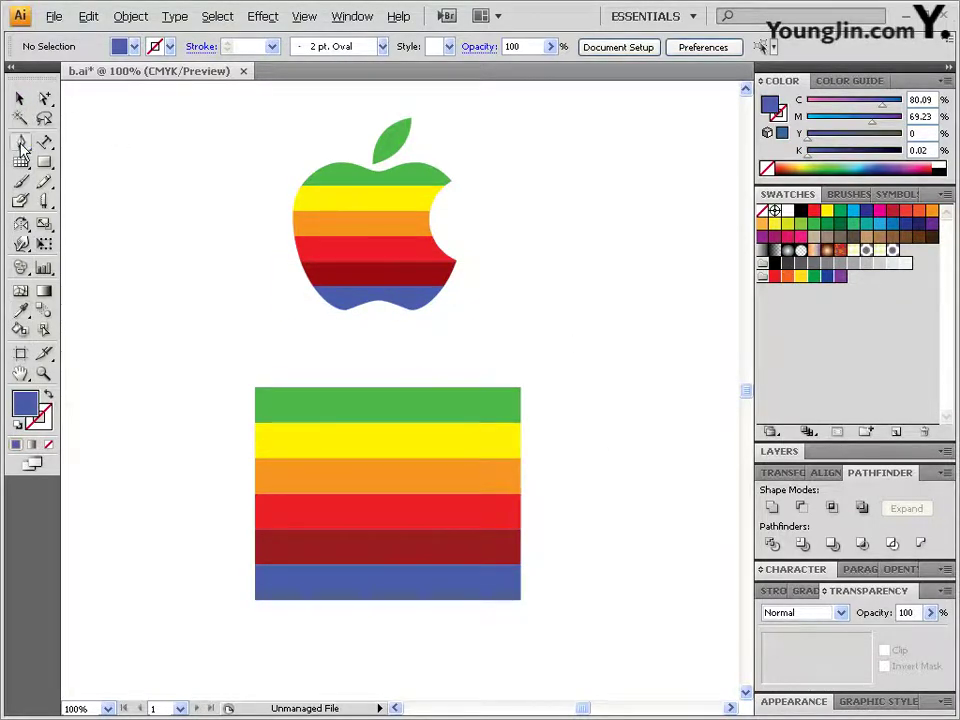
Draw the left half of an apple silhouette over the colored bands with the Pen tool and select the whole path.
left_click(384, 406)
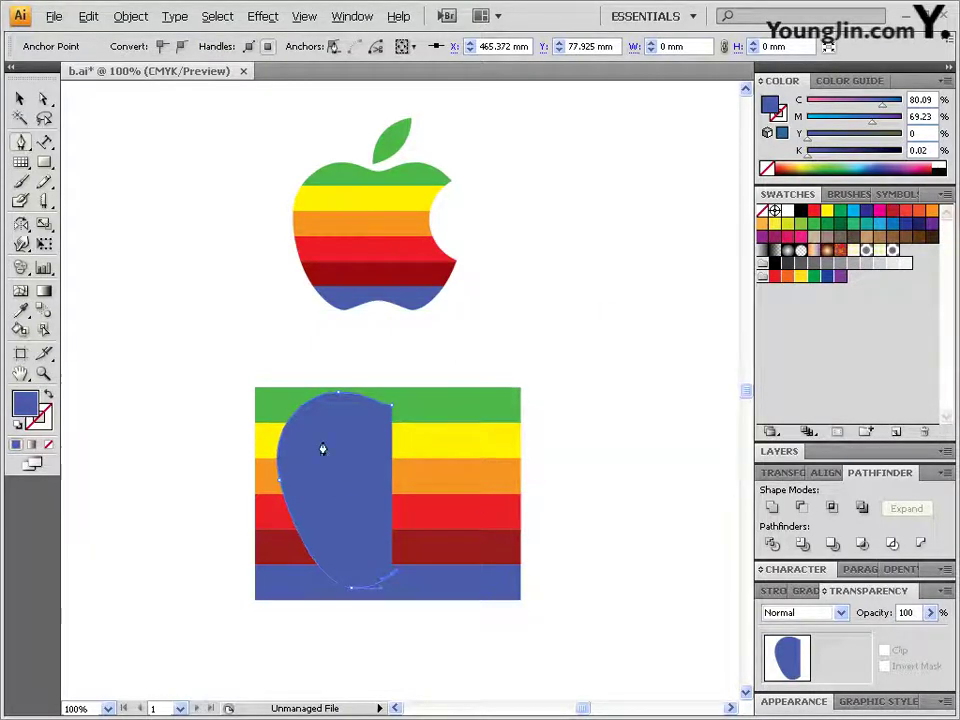
left_click(360, 460, "ctrl")
left_click(20, 98)
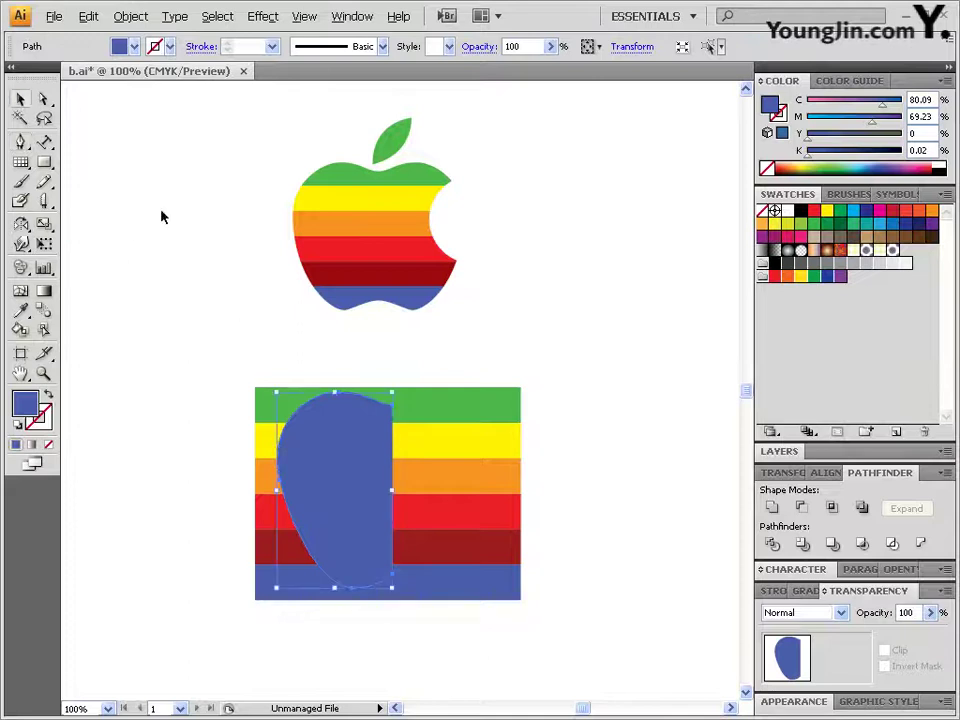
Reflect a copy of the half apple across the vertical axis at its straight inner edge to complete the silhouette.
left_click(20, 228)
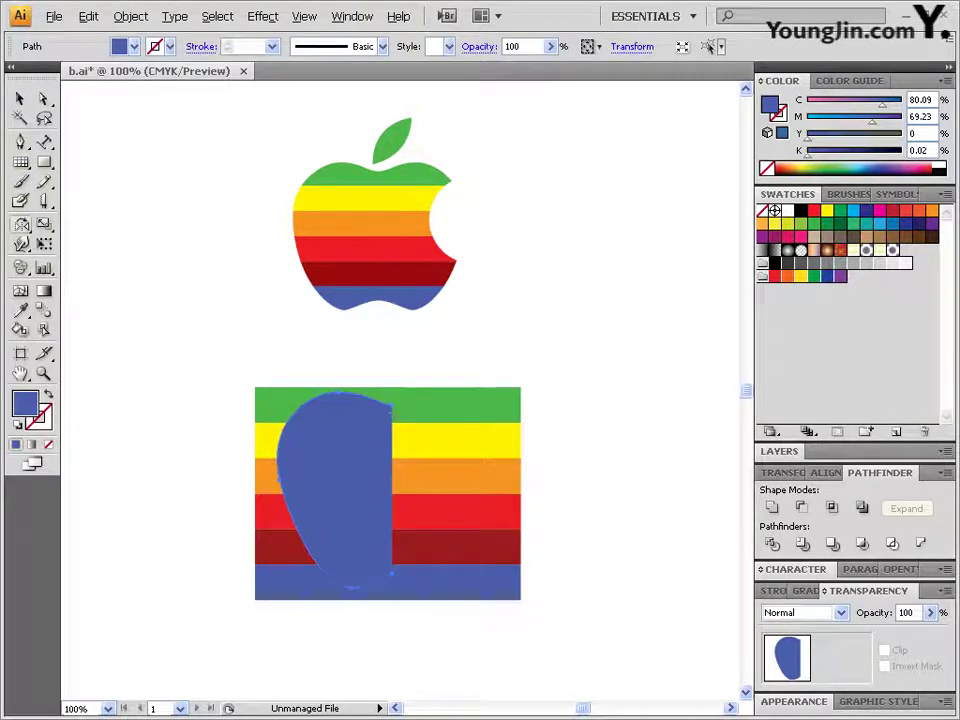
left_click(392, 409, "alt")
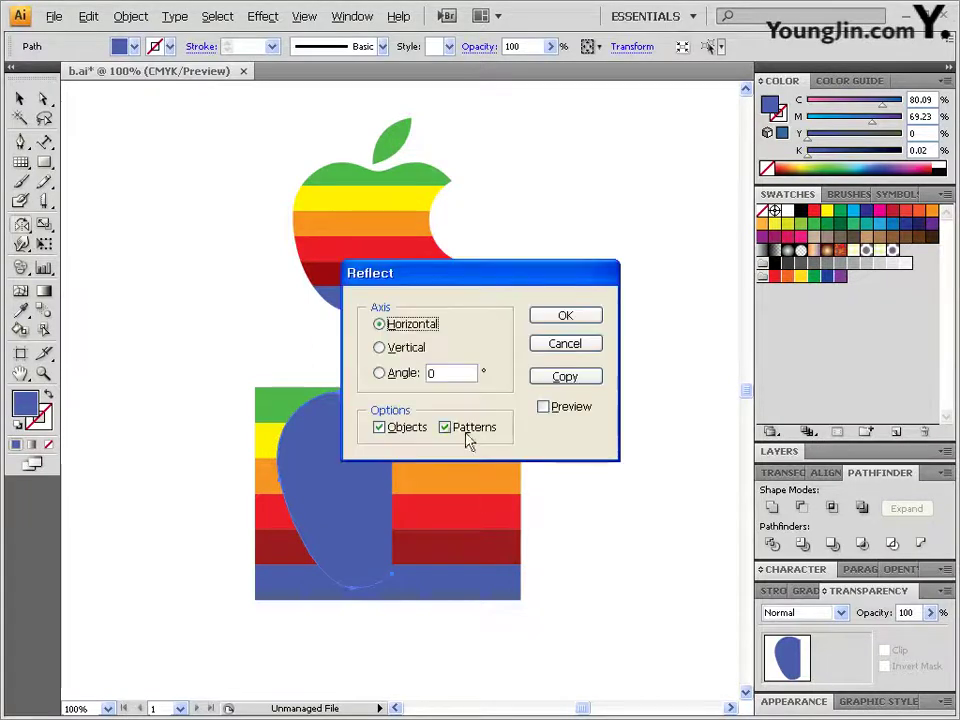
left_click(404, 350)
left_click(565, 376)
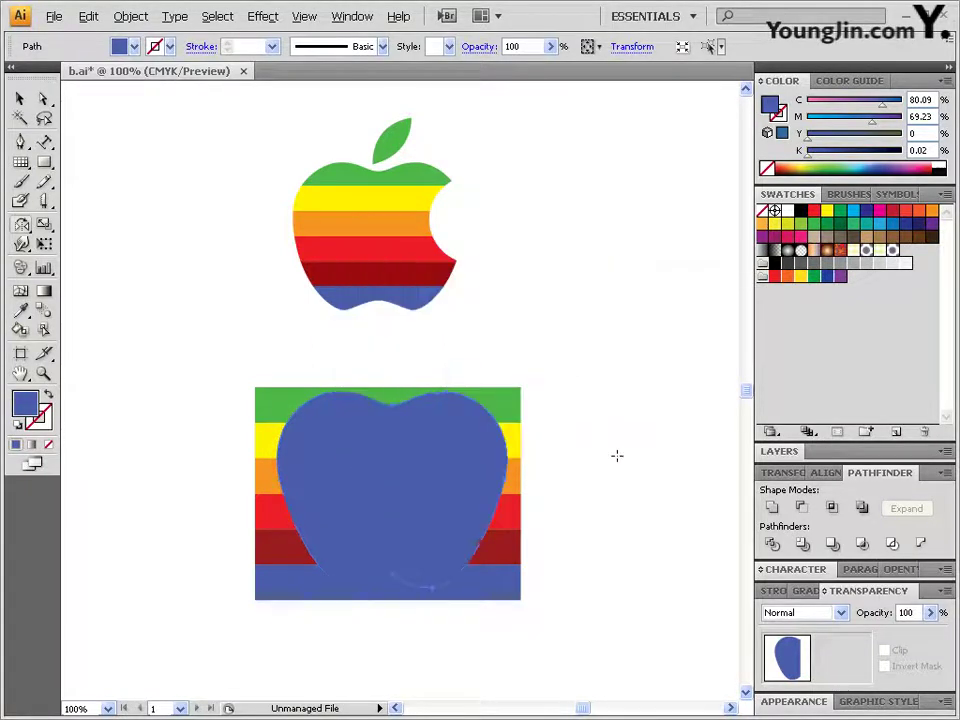
Select both apple halves and move them together off the bands into the empty area beside the logo.
left_click(43, 99)
left_click(348, 444)
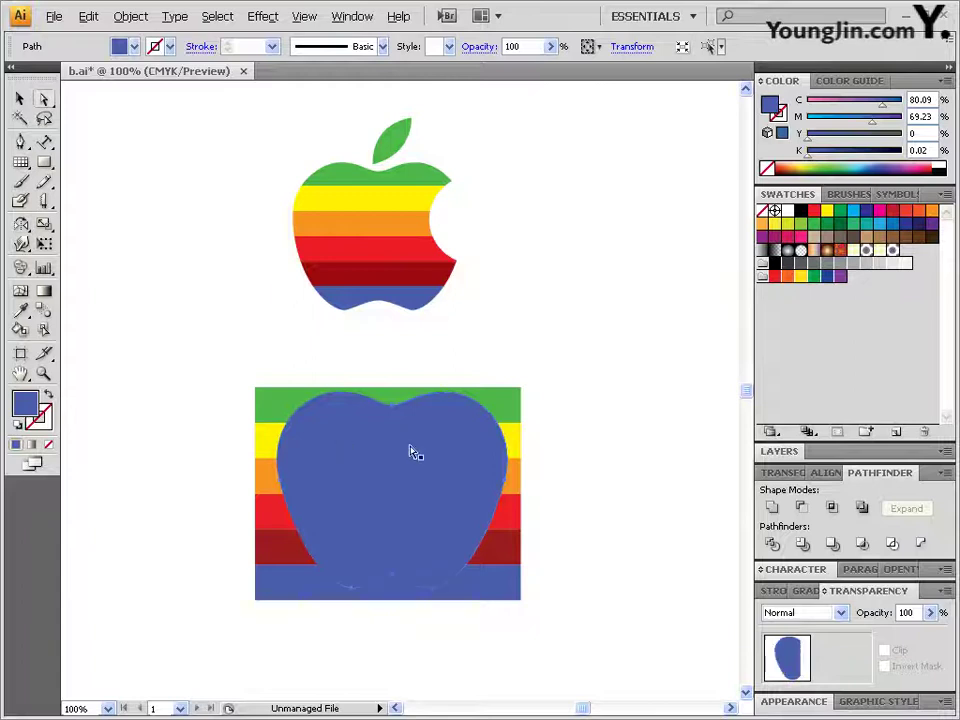
left_click(411, 448)
left_click(356, 480)
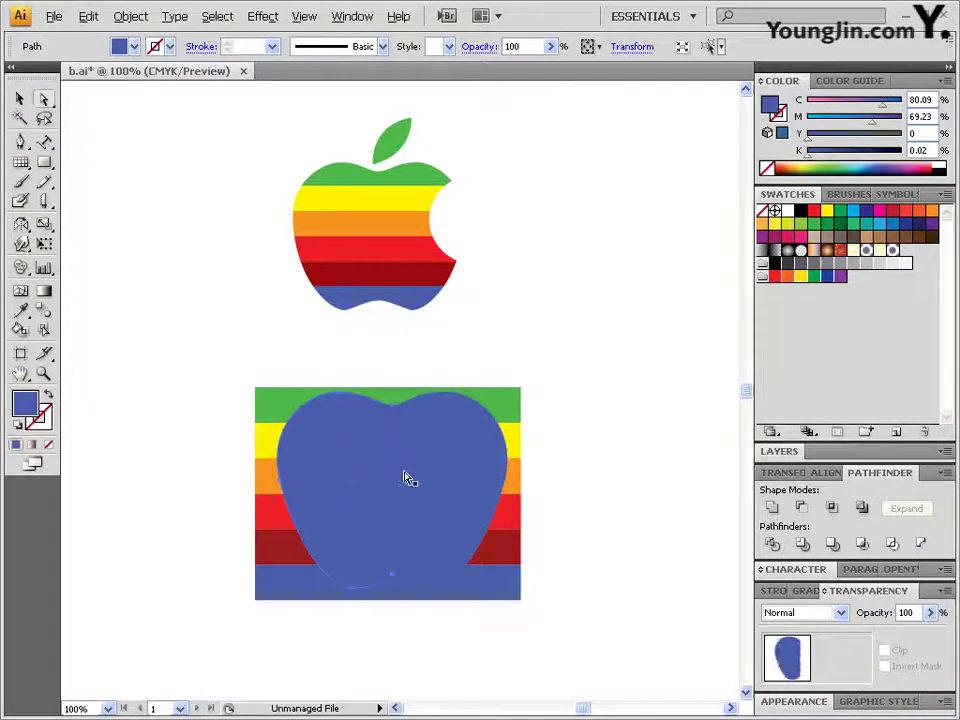
key("ctrl+j")
left_click(450, 489)
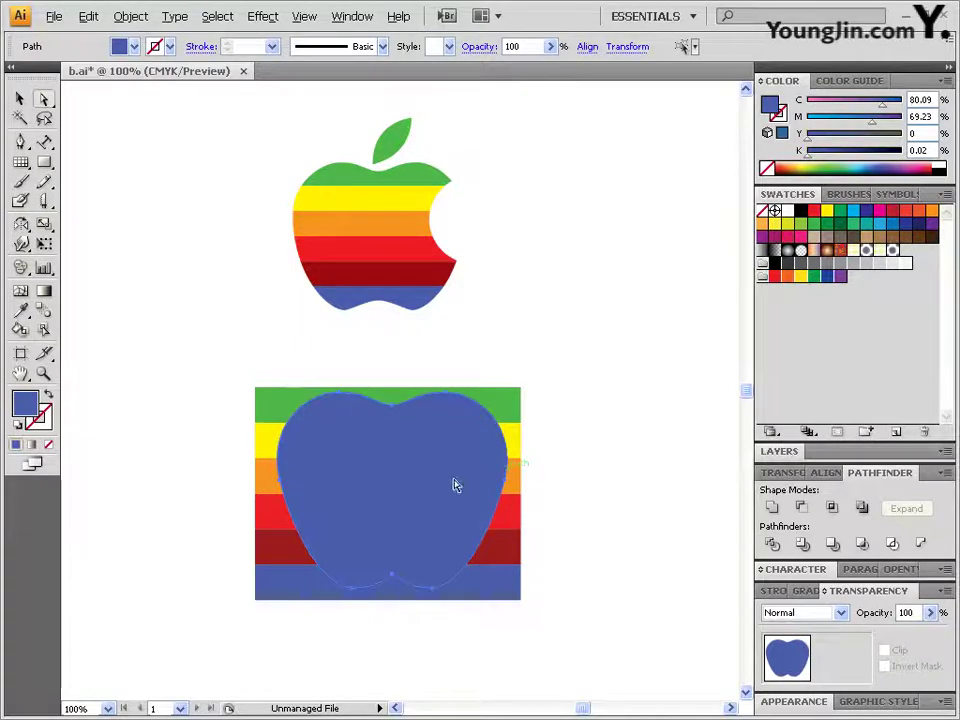
left_click_drag(436, 484, 667, 325)
left_click(661, 484)
Average and join the overlapping anchor points of the two apple halves at the upper center notch.
left_click(620, 244)
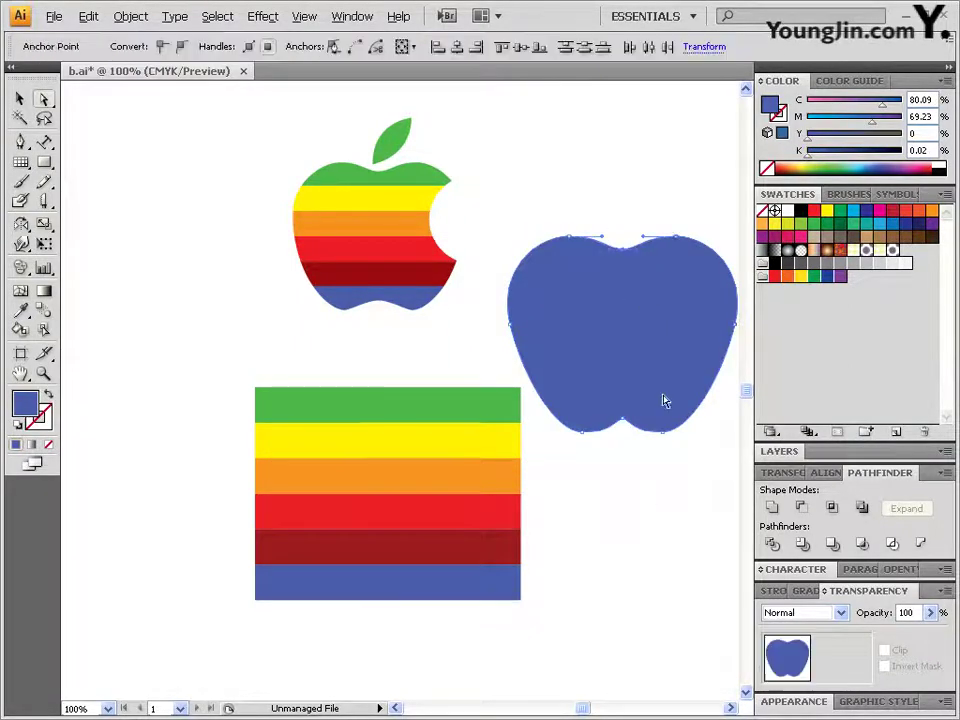
left_click(130, 16)
mouse_move(176, 328)
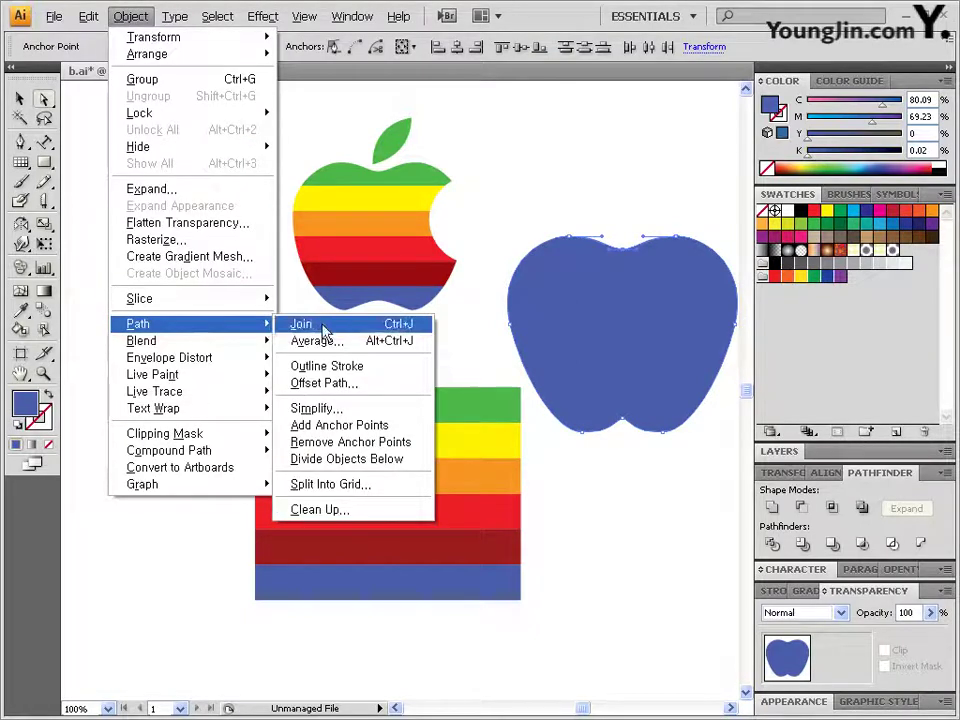
left_click(322, 341)
left_click(540, 344)
left_click(130, 16)
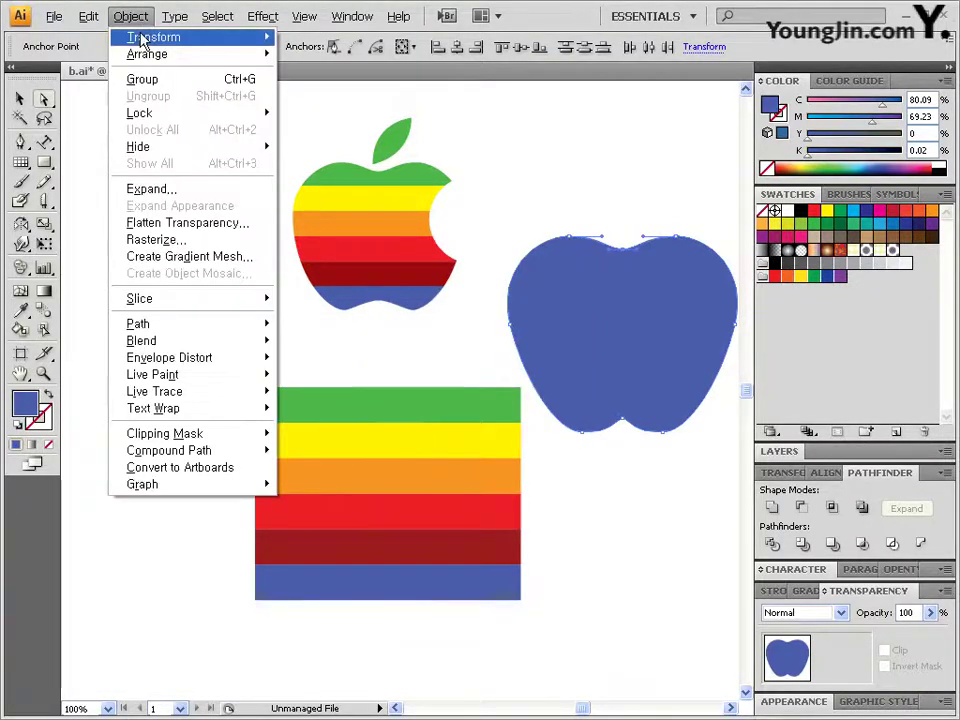
mouse_move(163, 323)
left_click(305, 323)
left_click(522, 356)
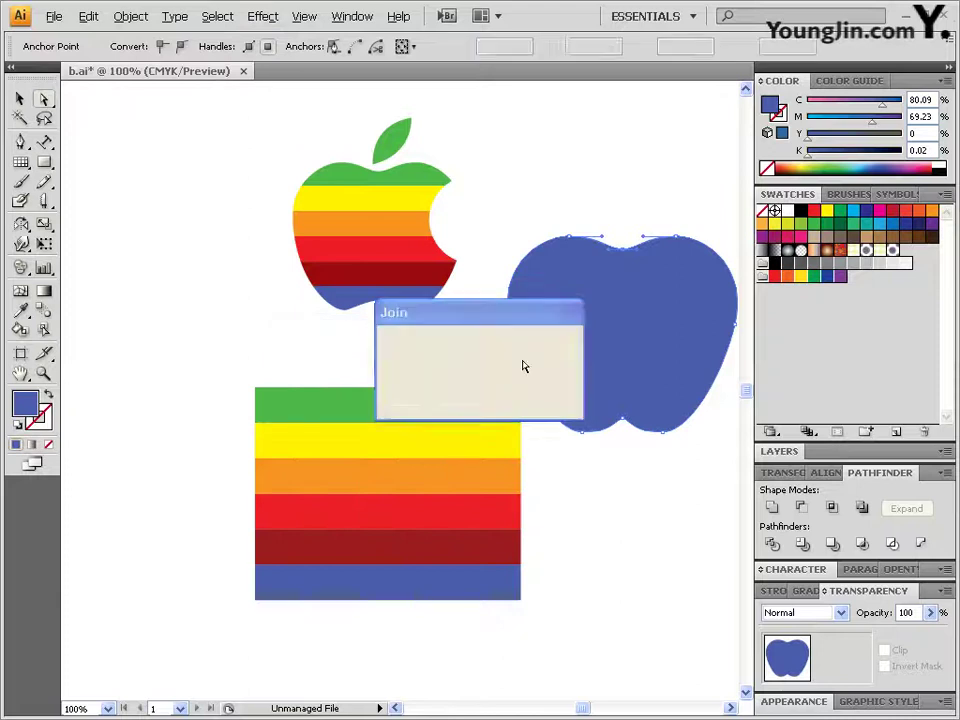
Average the overlapping anchor points at the lower center of the apple and join them as a Corner.
left_click(129, 17)
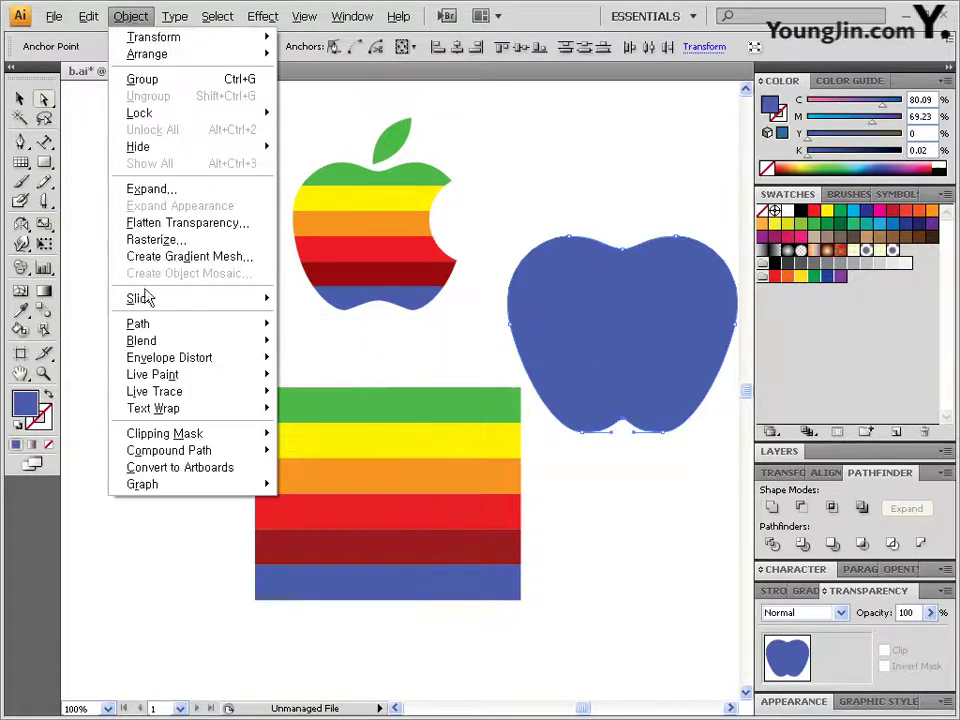
mouse_move(186, 328)
left_click(330, 341)
left_click(560, 343)
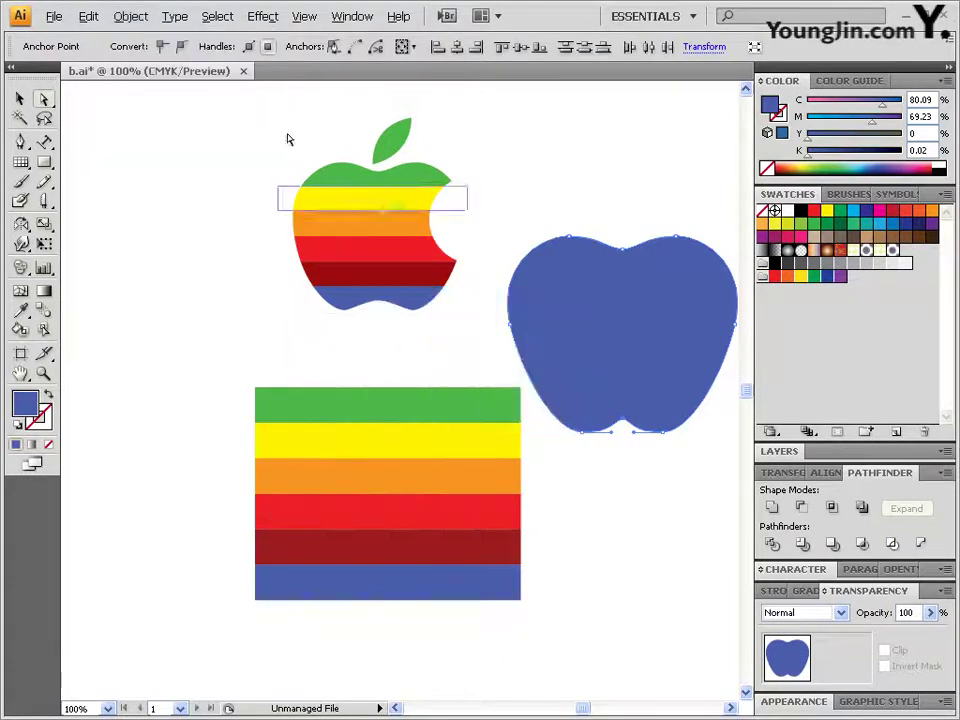
left_click(129, 17)
left_click(296, 326)
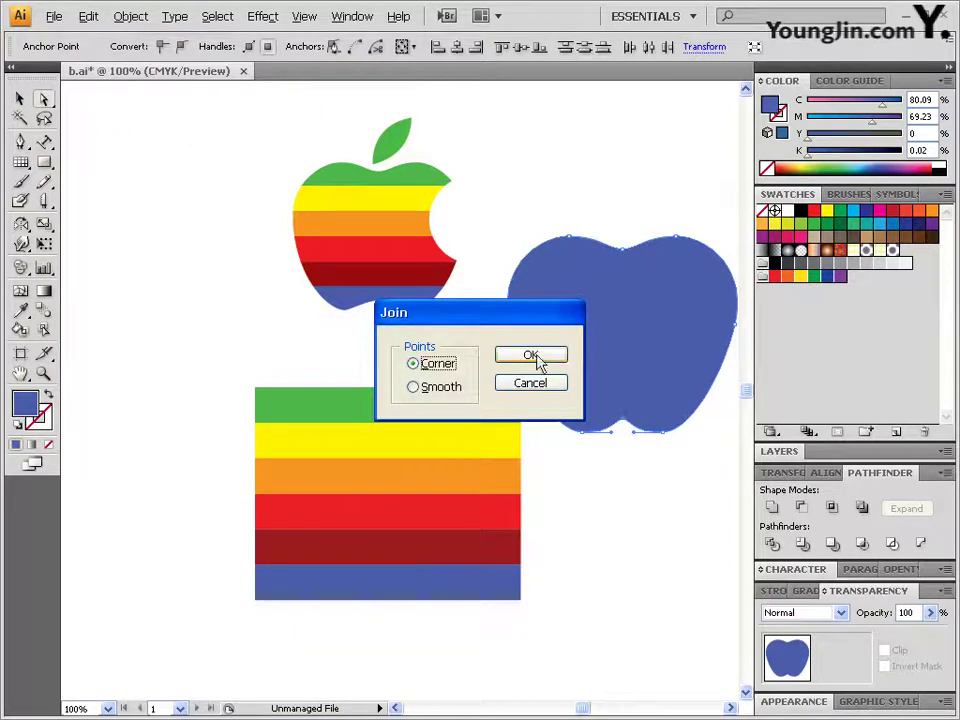
left_click(540, 360)
Move the apple shape back over the bands and cut a round bite from its right side by subtracting an overlapping circle.
left_click_drag(640, 321, 410, 481)
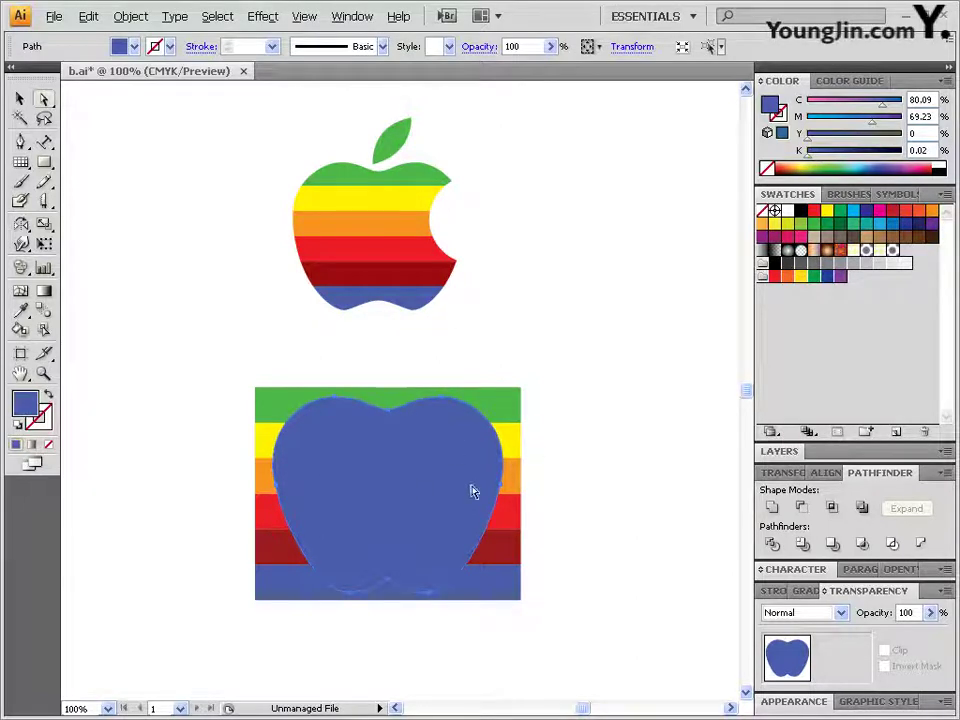
left_click_drag(44, 161, 100, 204)
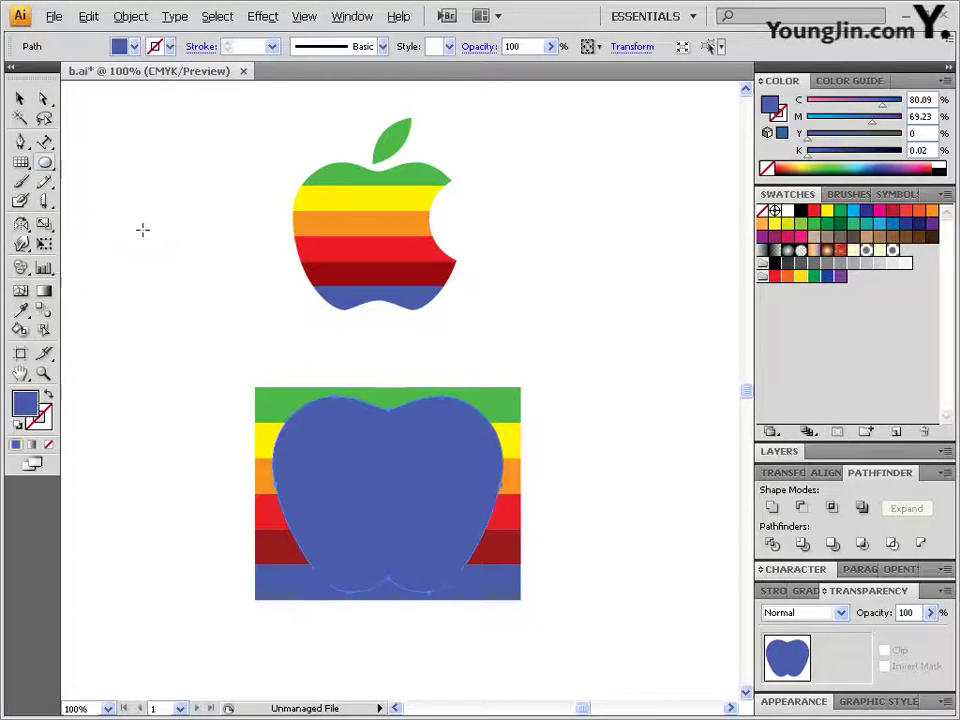
mouse_move(505, 452)
left_mouse_down()
mouse_move(553, 414)
mouse_move(517, 461)
left_mouse_up()
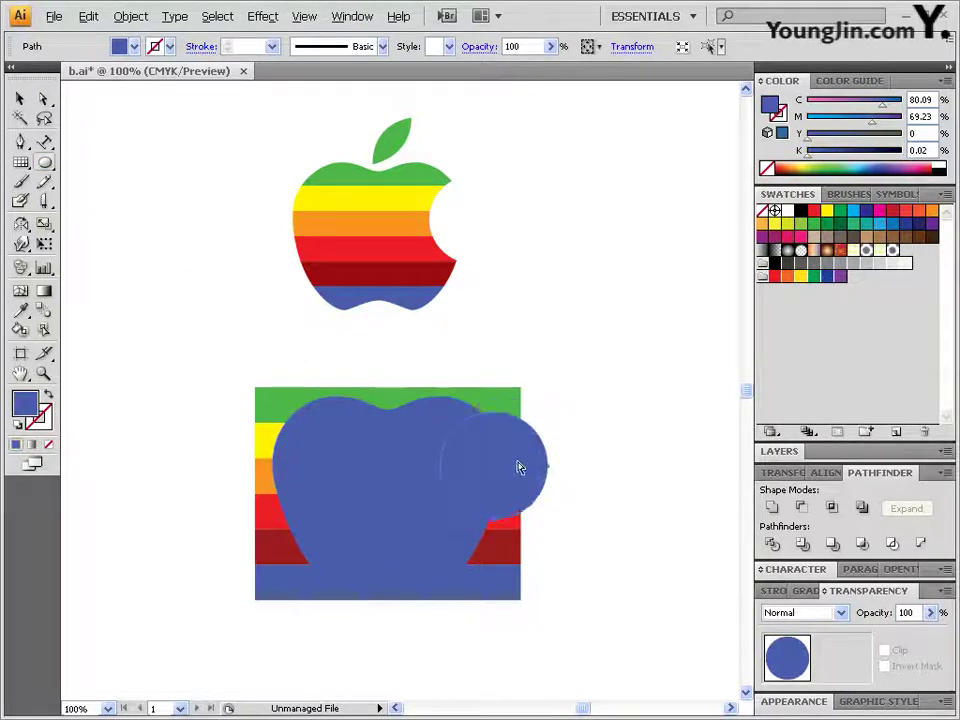
left_click(444, 427, "ctrl+shift")
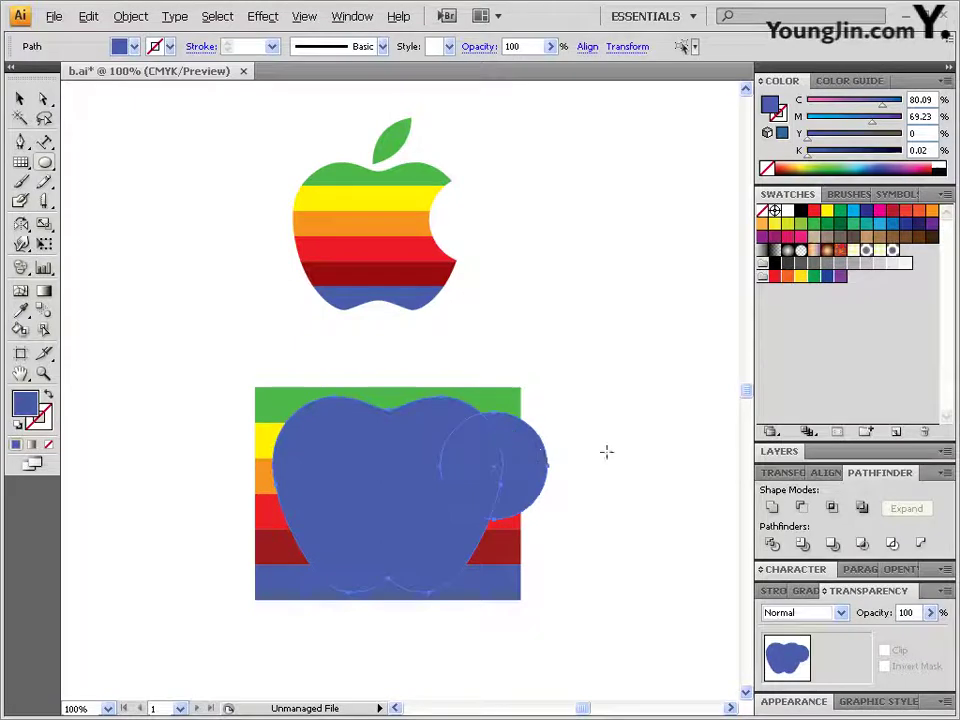
left_click(801, 507)
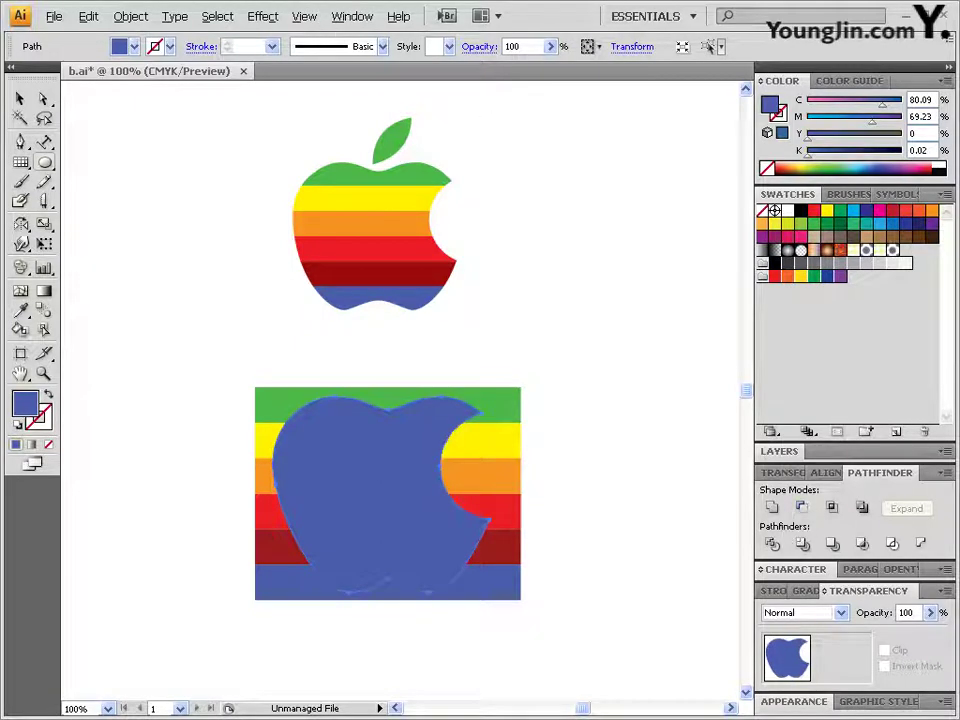
left_click(20, 98)
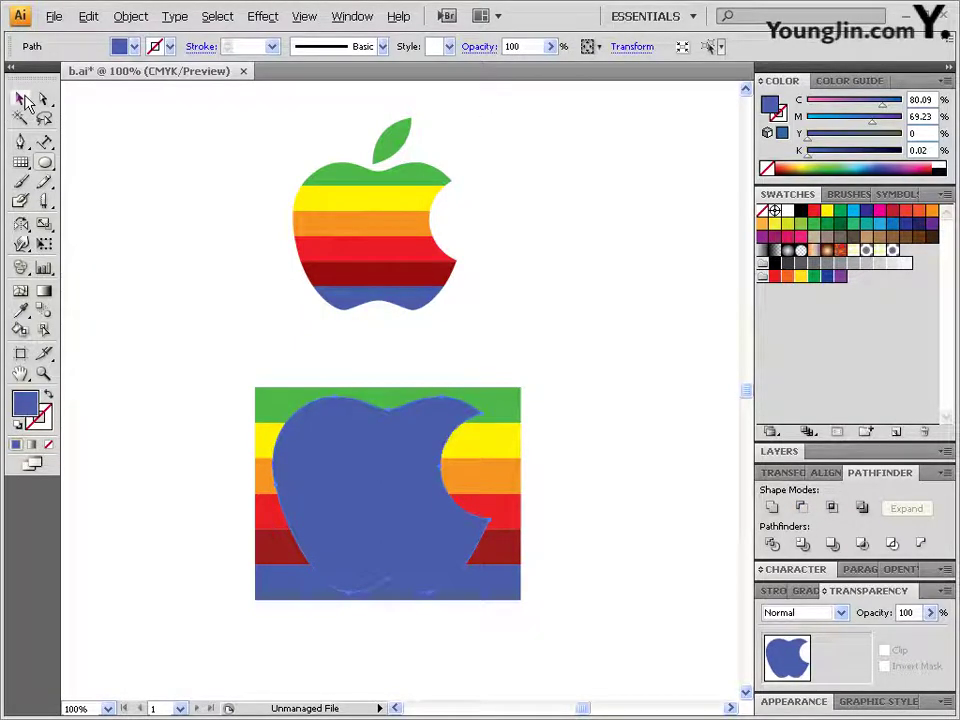
left_click(591, 422)
left_click_drag(558, 424, 396, 582)
left_click(128, 16)
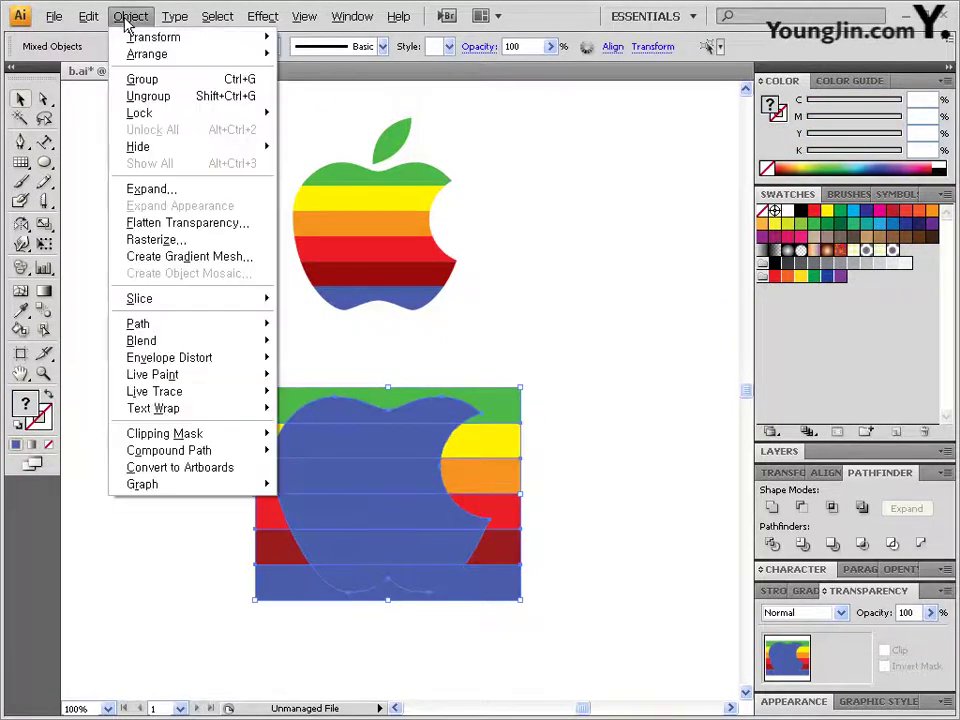
mouse_move(165, 440)
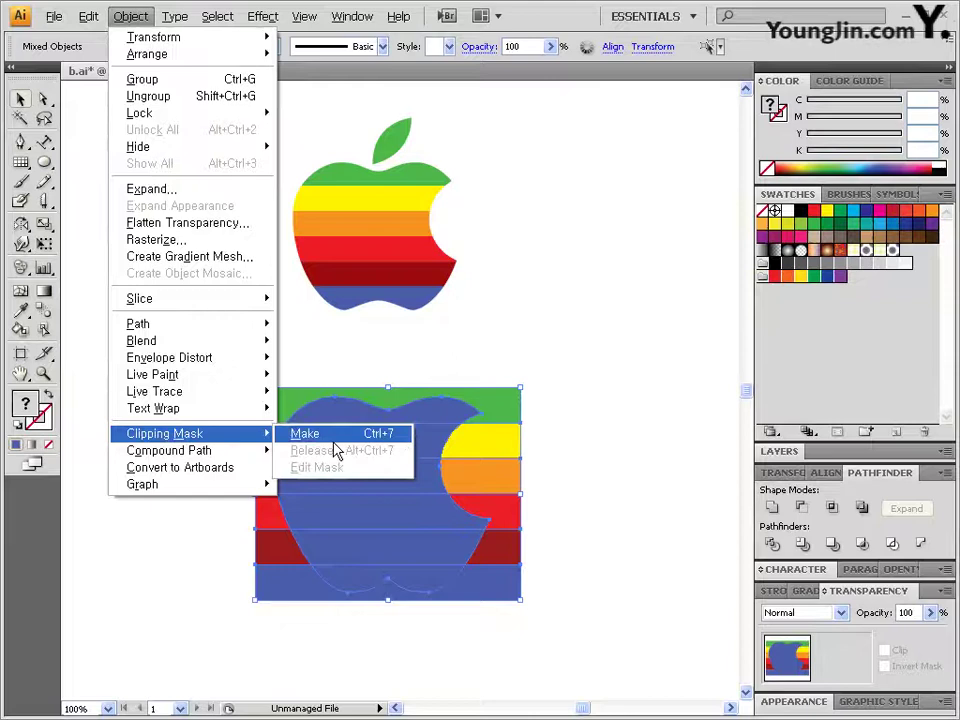
left_click(655, 475)
left_click(396, 454)
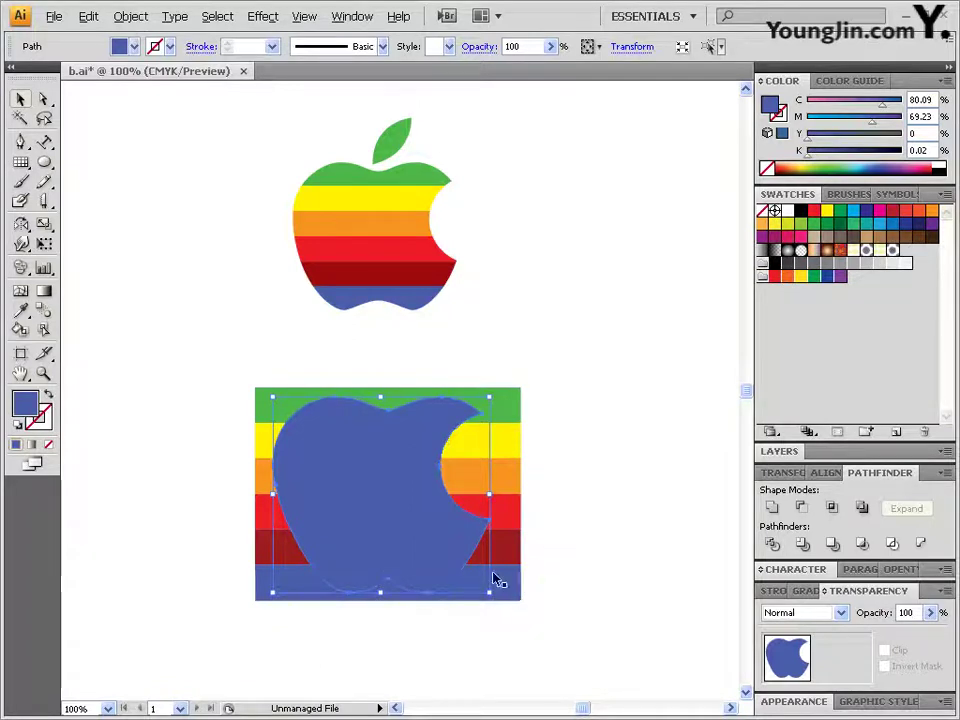
Select the apple silhouette together with all the colored bands and make a clipping mask from them.
left_click_drag(600, 615, 214, 393)
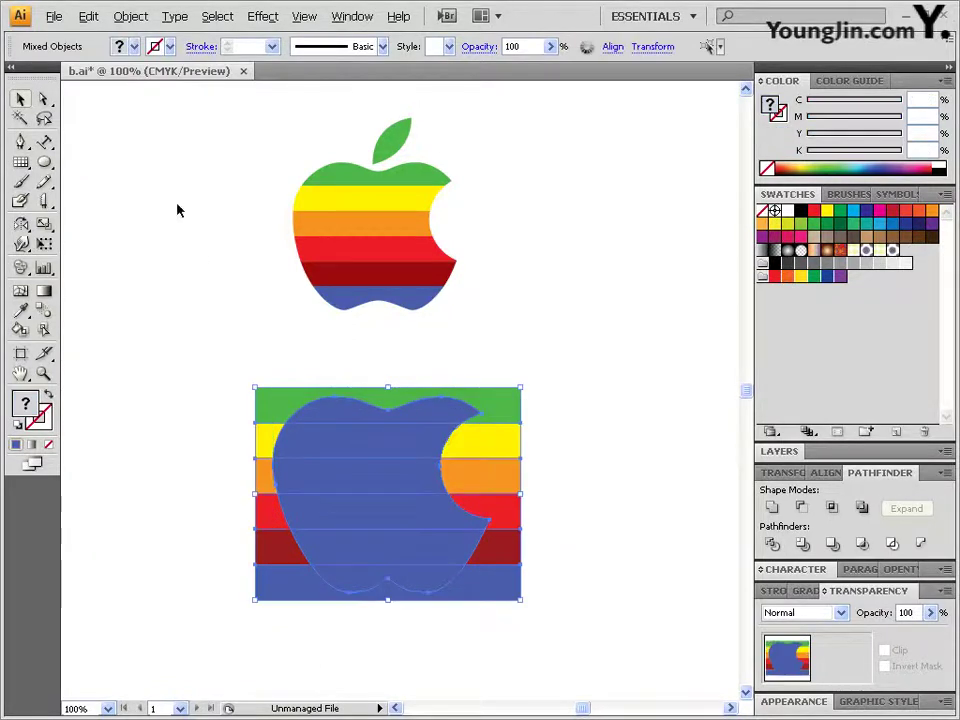
left_click(130, 16)
mouse_move(200, 433)
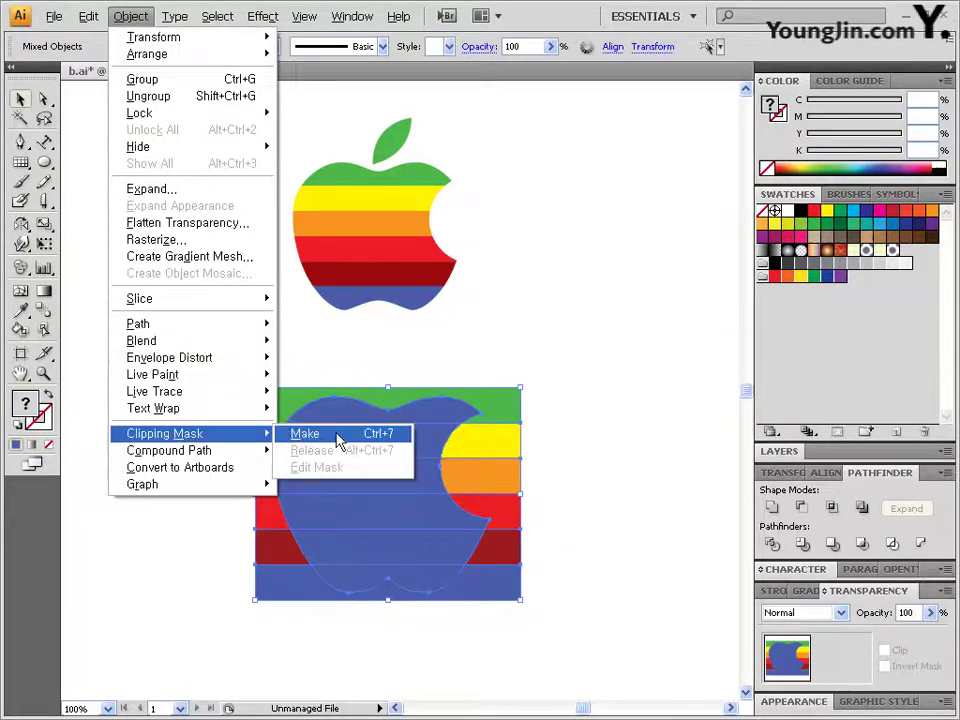
left_click(306, 434)
left_click(537, 545)
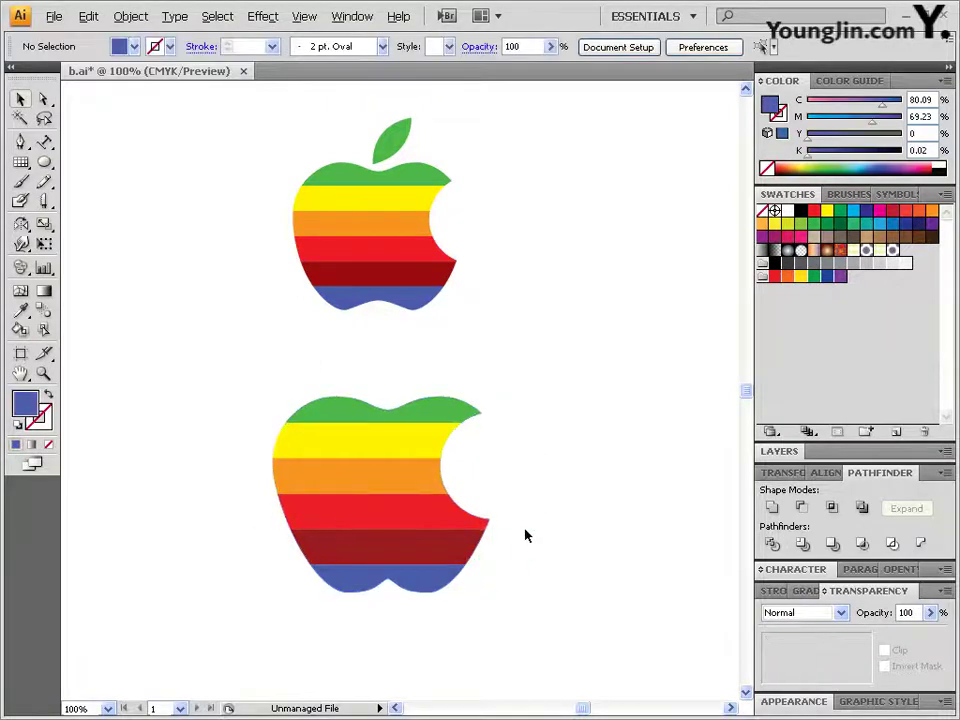
Draw a closed, pointed leaf about 14 mm wide and 20 mm high above the apple's upper notch with the Pen tool.
left_click(21, 141)
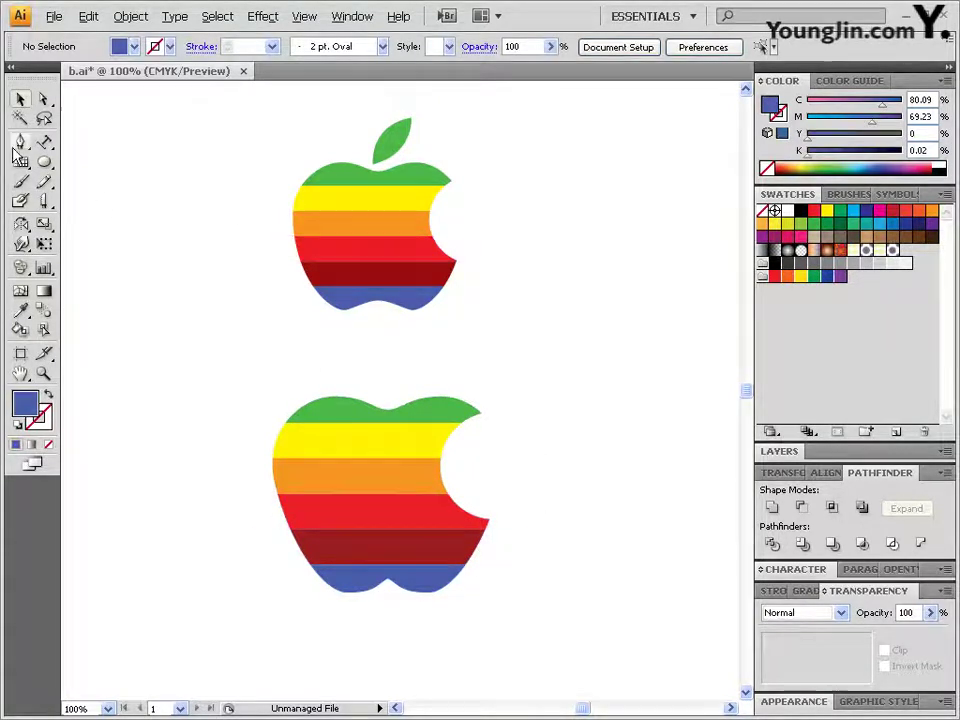
left_click(387, 398)
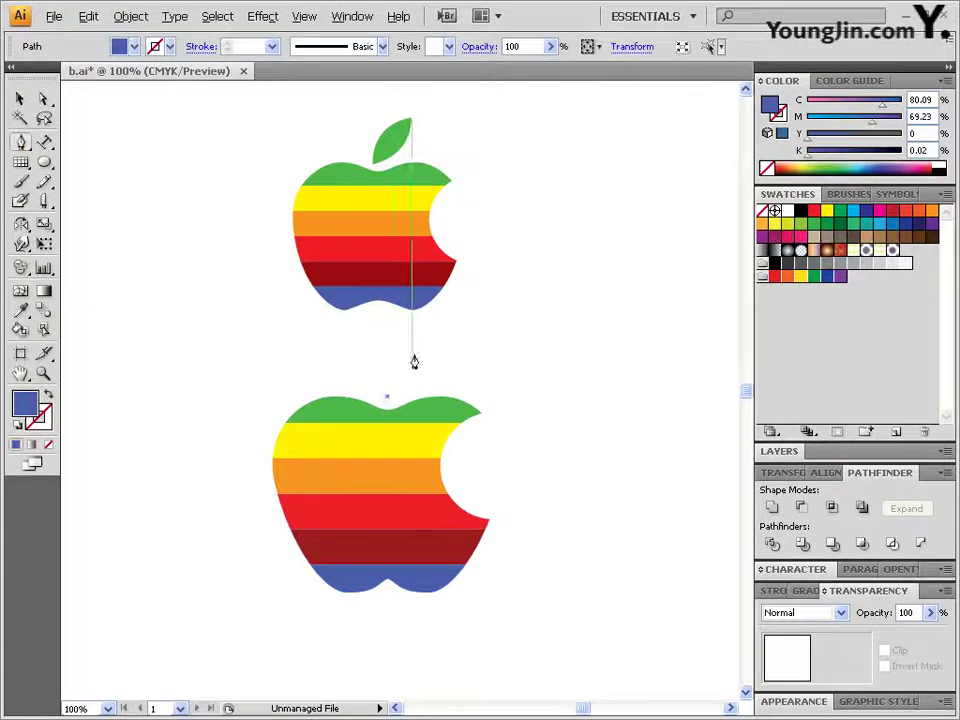
left_click_drag(423, 344, 468, 339)
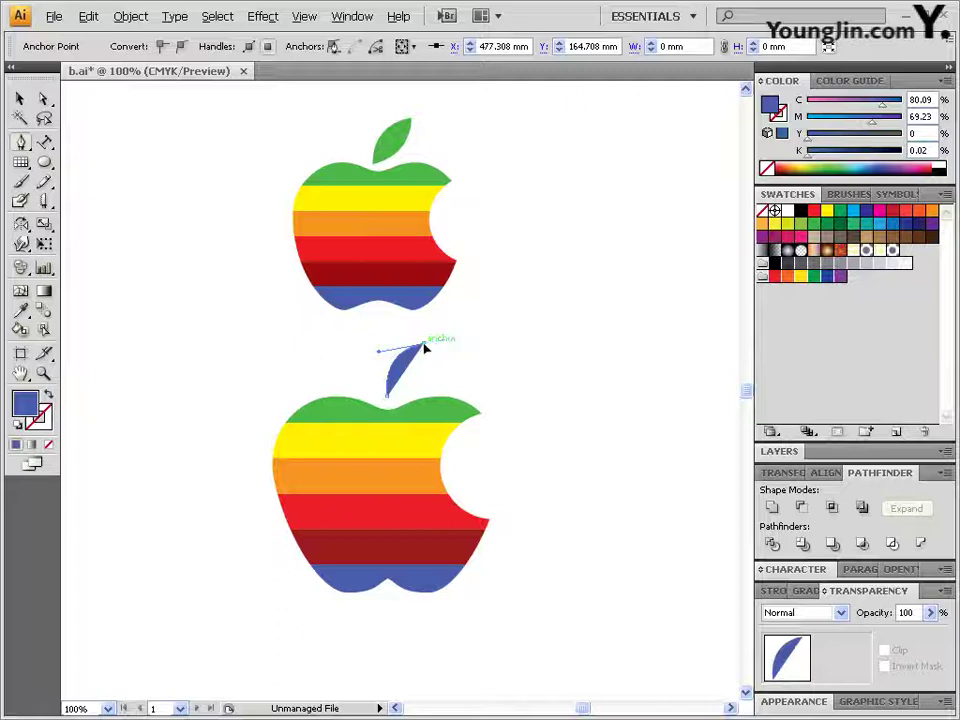
left_click_drag(389, 398, 346, 406)
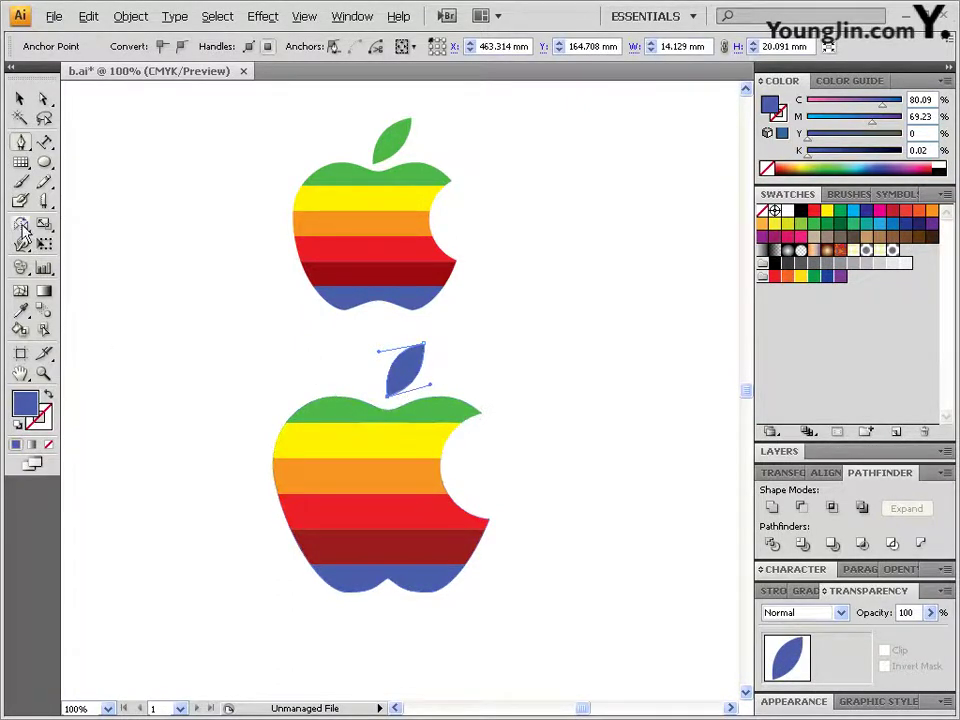
Color the new leaf with the green sampled from the original logo's leaf and deselect it.
left_click(21, 310)
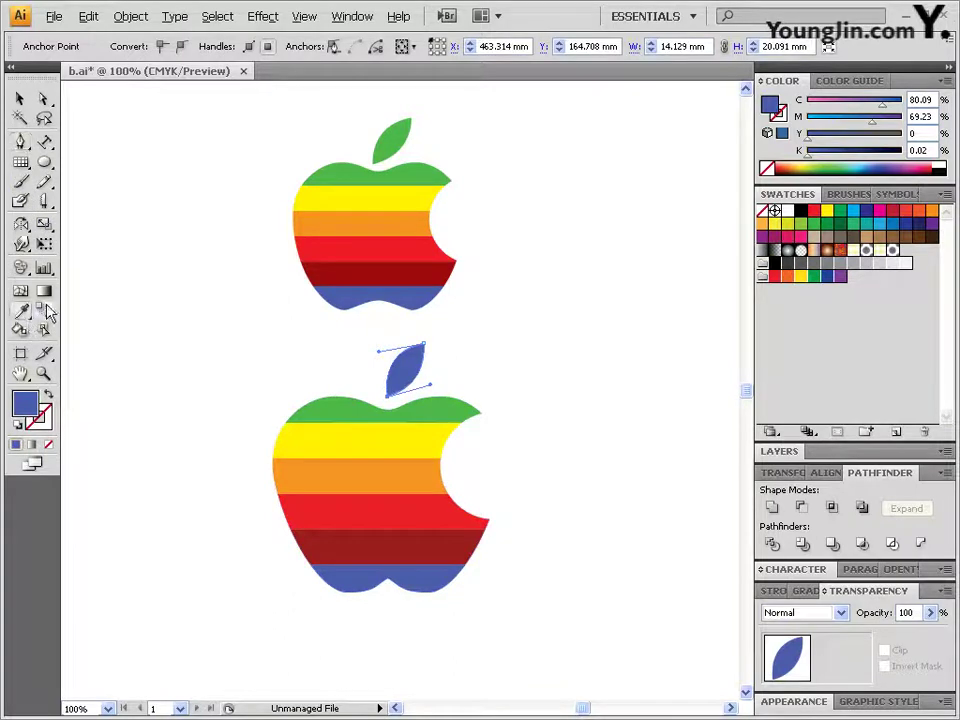
left_click(409, 122)
left_click(662, 580, "ctrl")
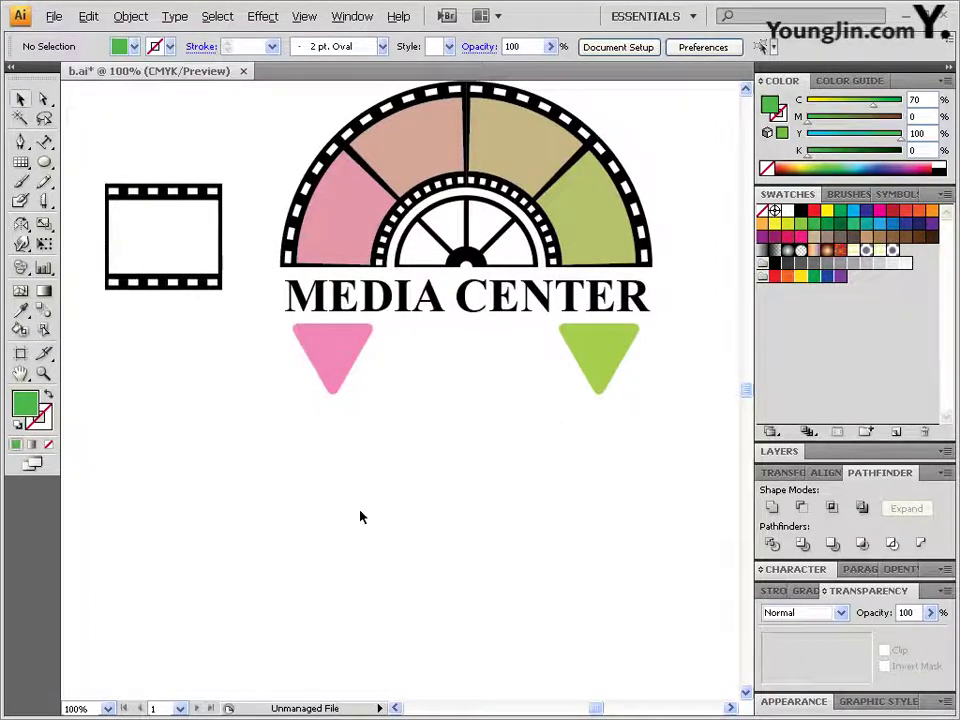
Create a 44 × 40 mm rectangle in the empty area below the sample filmstrip and fill it with black.
left_click_drag(44, 162, 92, 164)
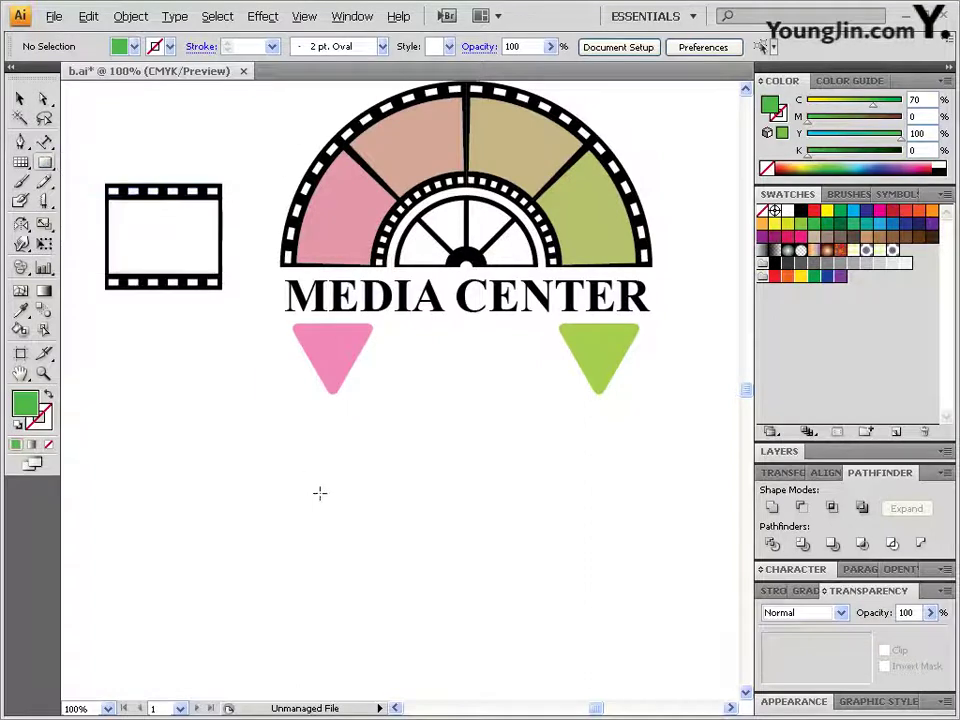
left_click(121, 503)
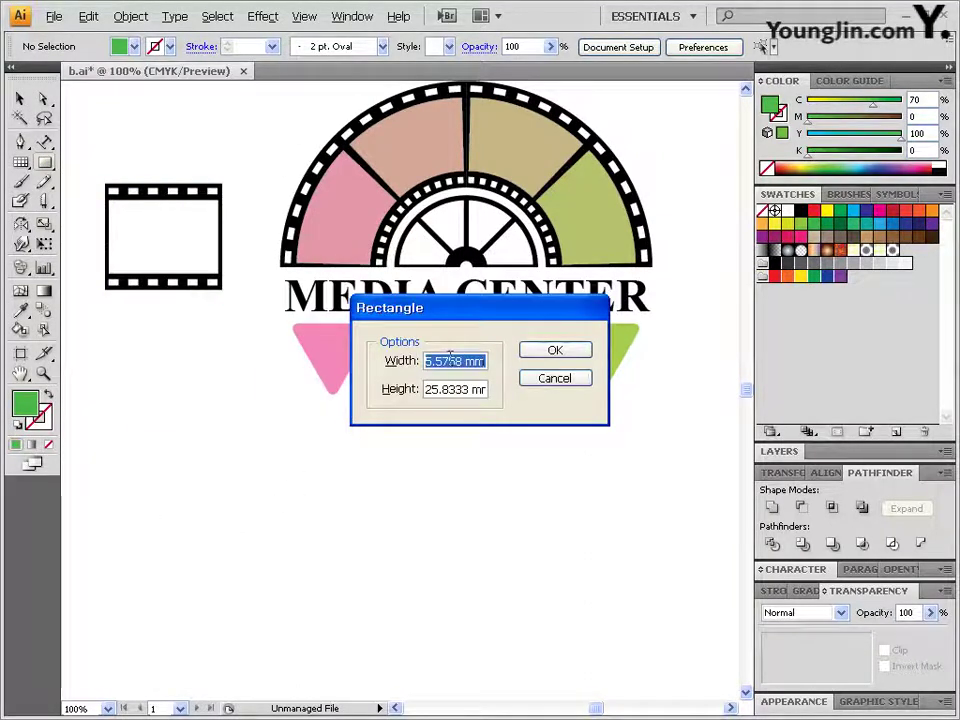
type("44")
key("Tab")
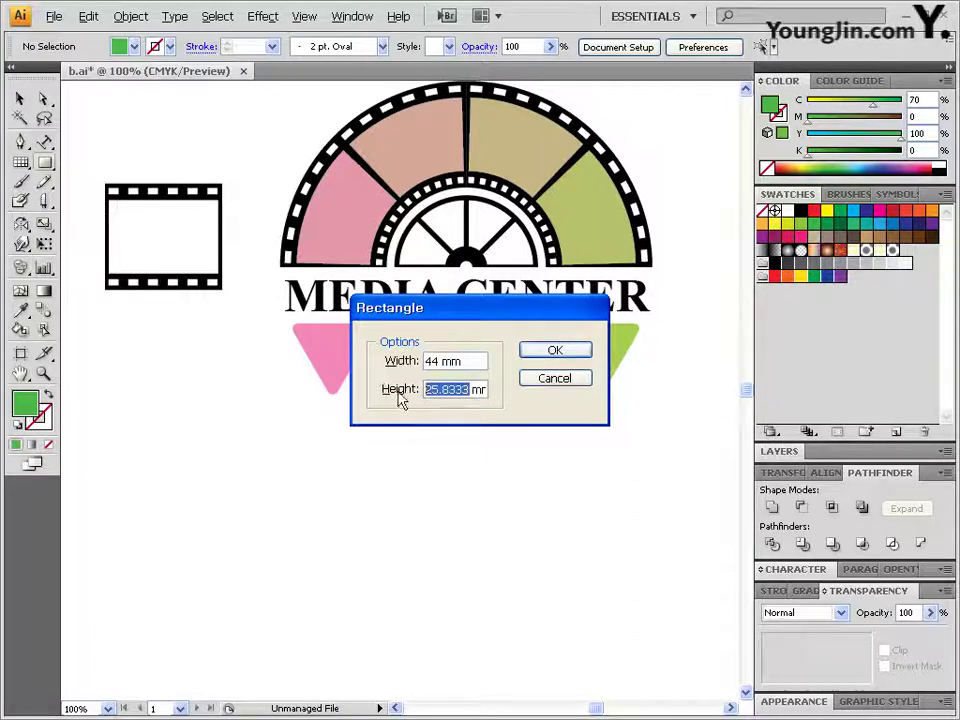
type("40")
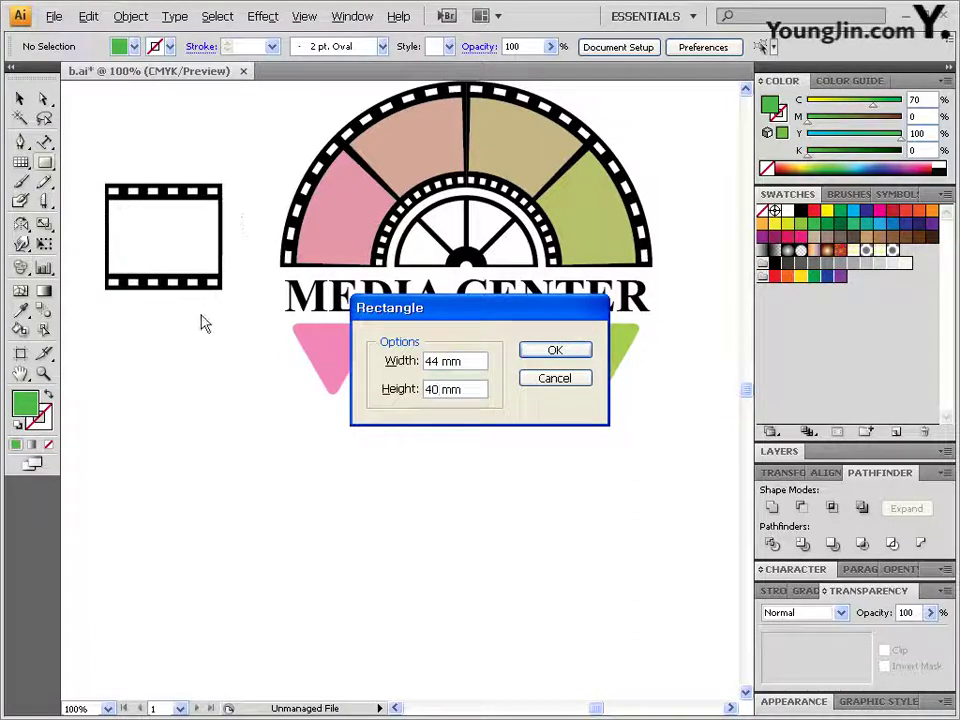
left_click(558, 352)
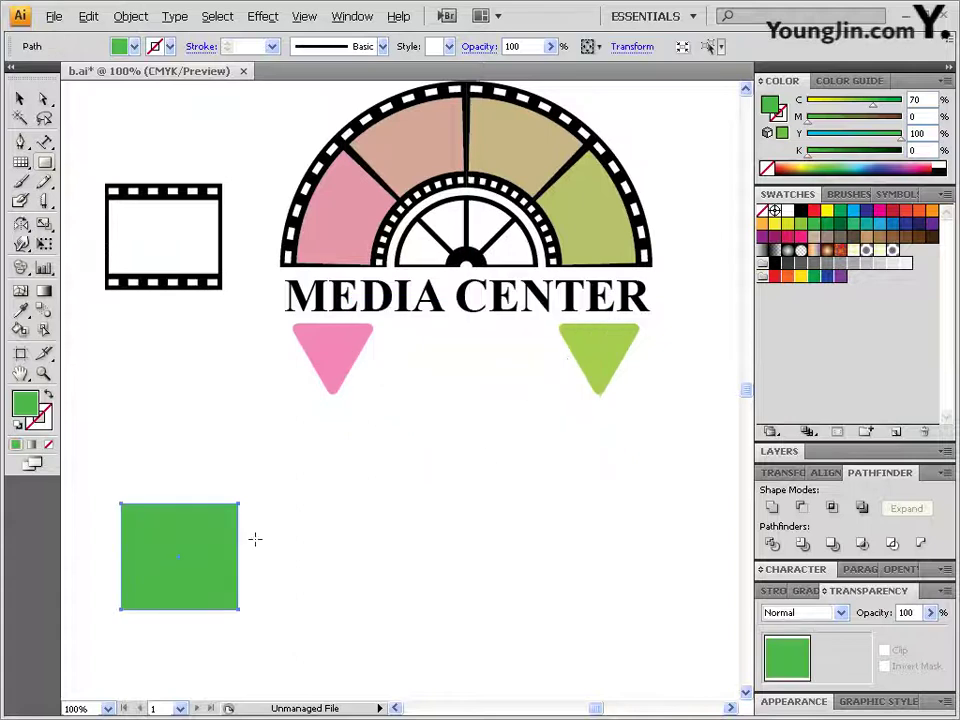
left_click(941, 166)
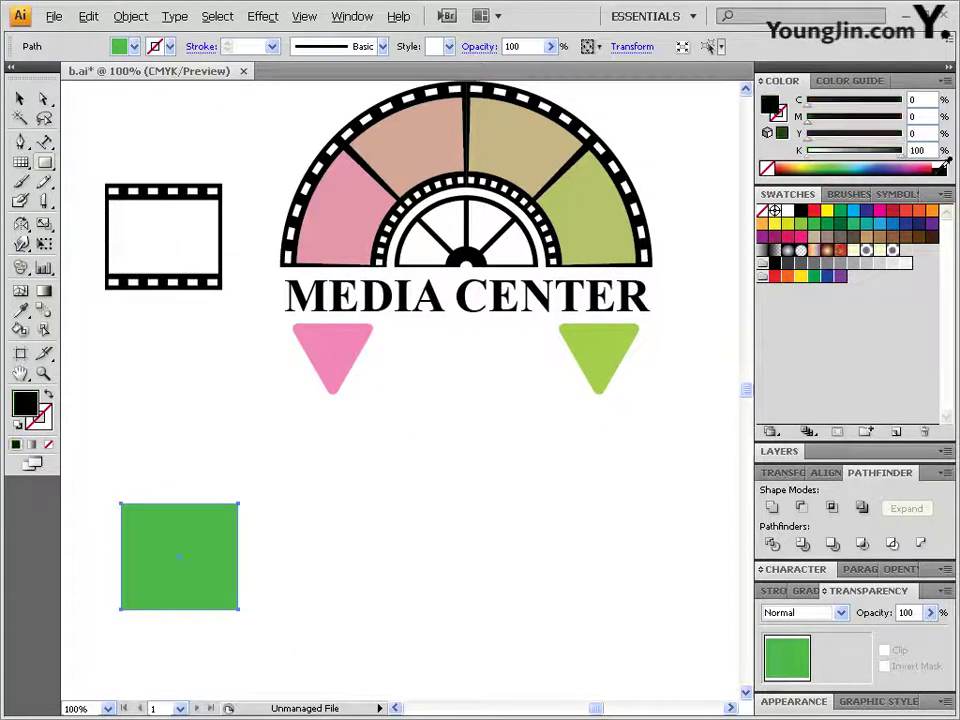
Draw a small rectangle about 2 mm high inside the black rectangle's upper-left corner and fill it with white.
key("z")
left_click(187, 558)
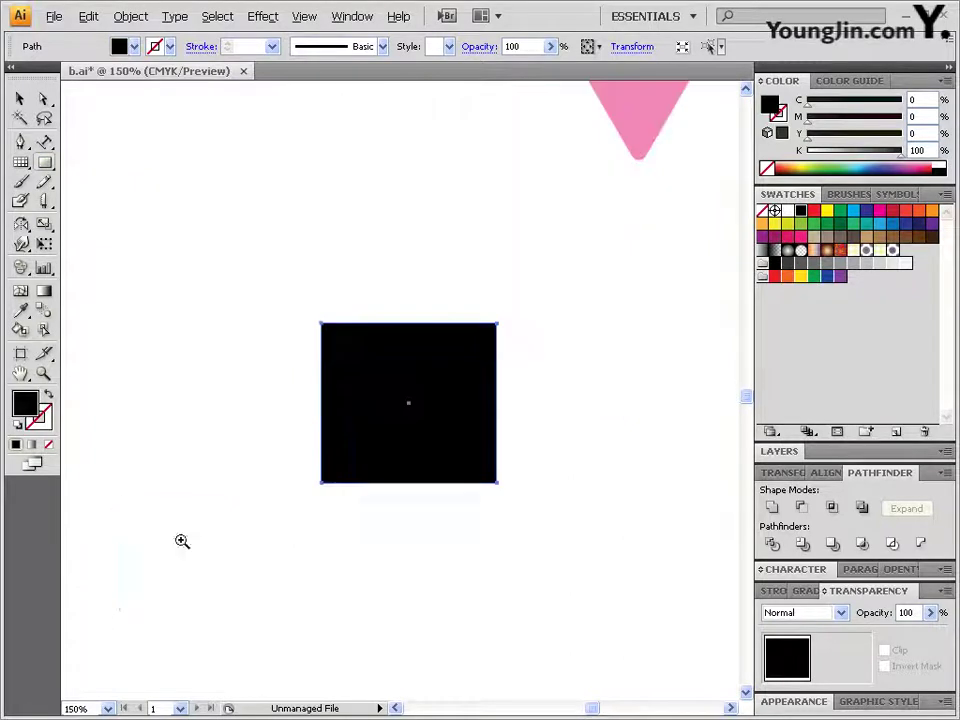
left_click(364, 367)
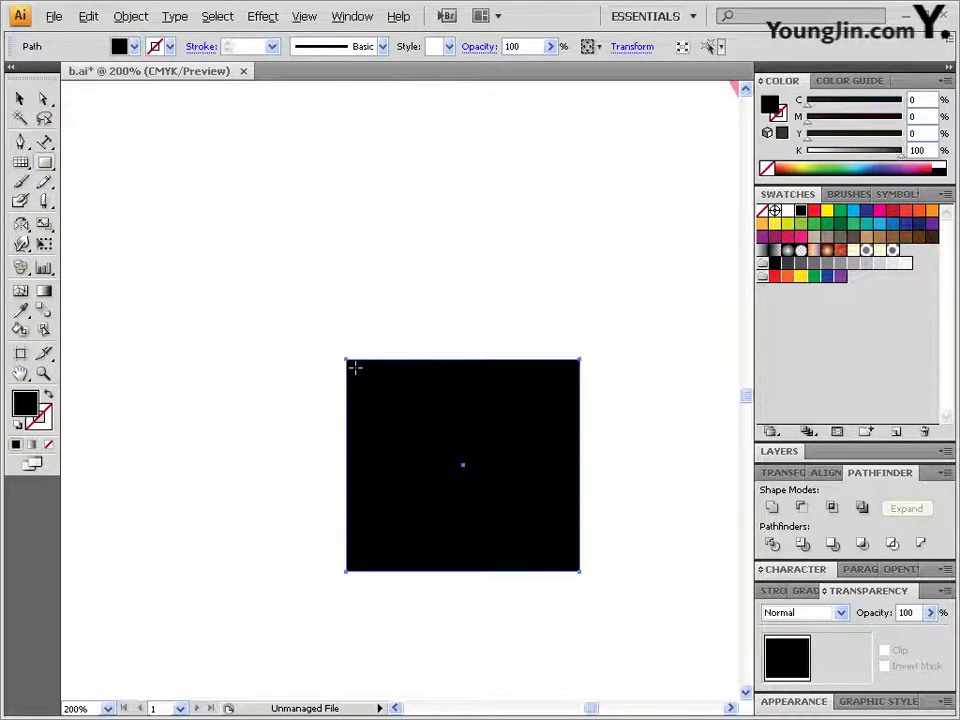
left_click_drag(355, 368, 367, 371)
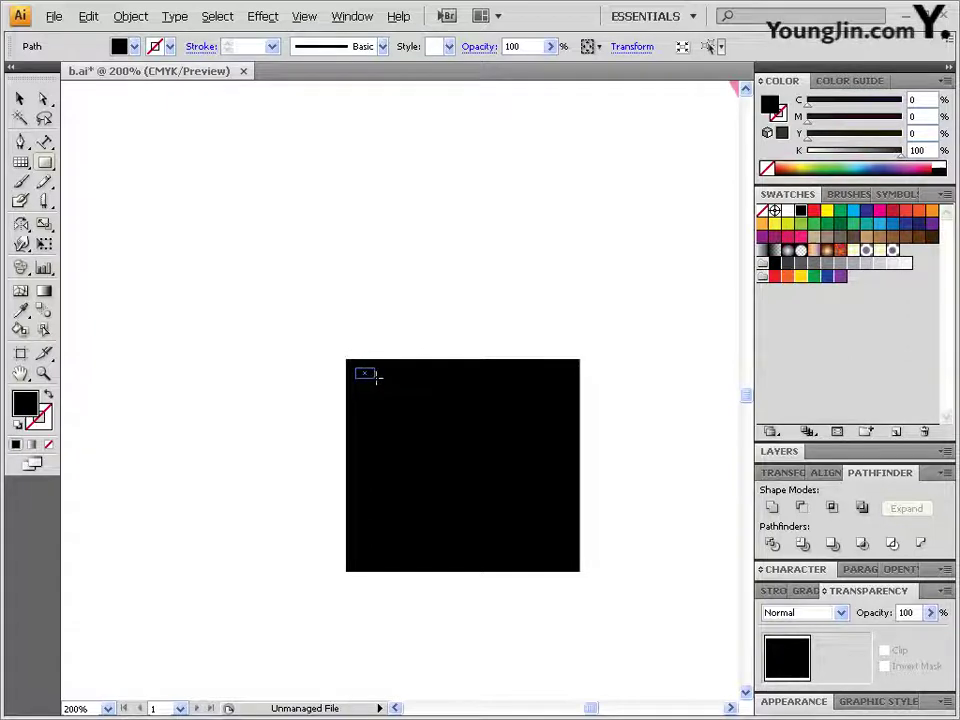
left_click_drag(376, 375, 376, 378)
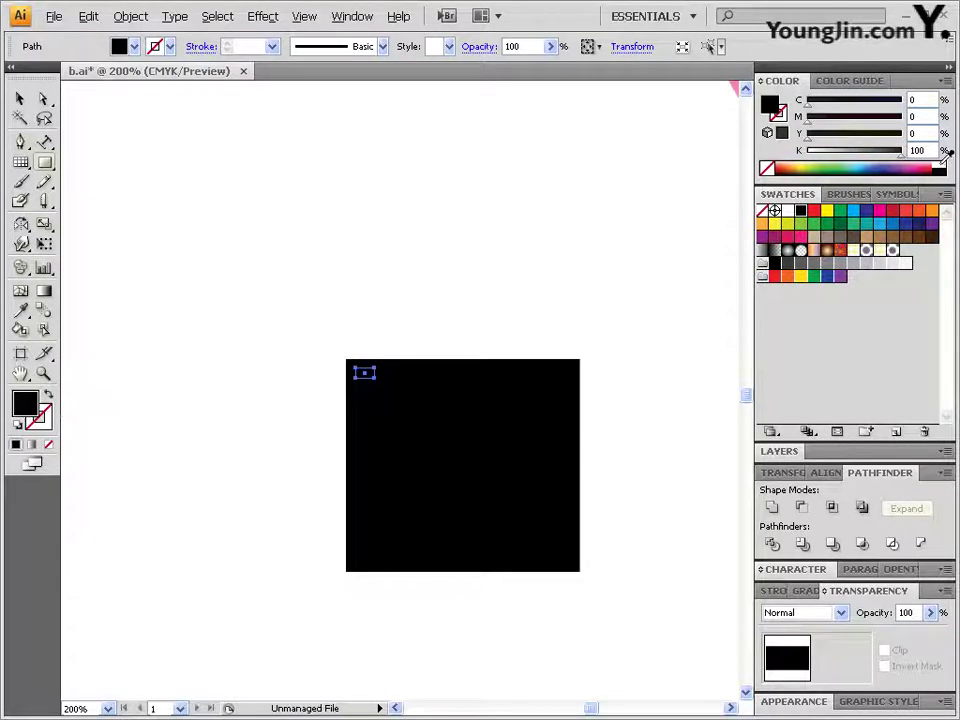
left_click(943, 160)
Duplicate the small white rectangle horizontally to the black rectangle's upper-right corner.
left_click(44, 99)
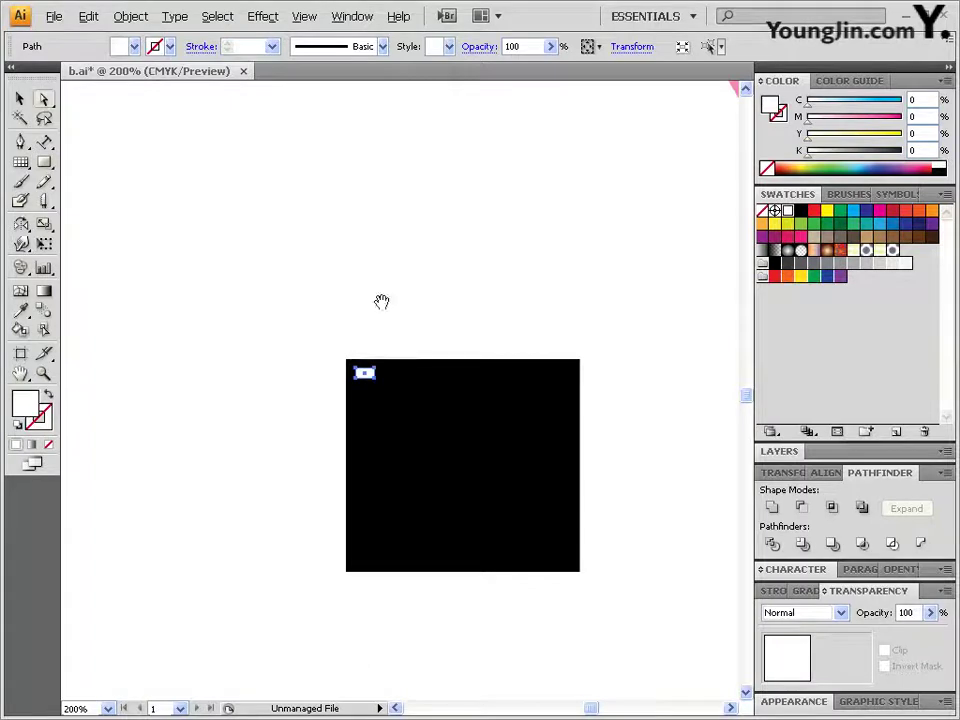
left_click(385, 302, "ctrl+alt")
left_click(430, 352, "ctrl+alt")
left_click_drag(401, 409, 327, 361)
left_click(337, 428, "ctrl")
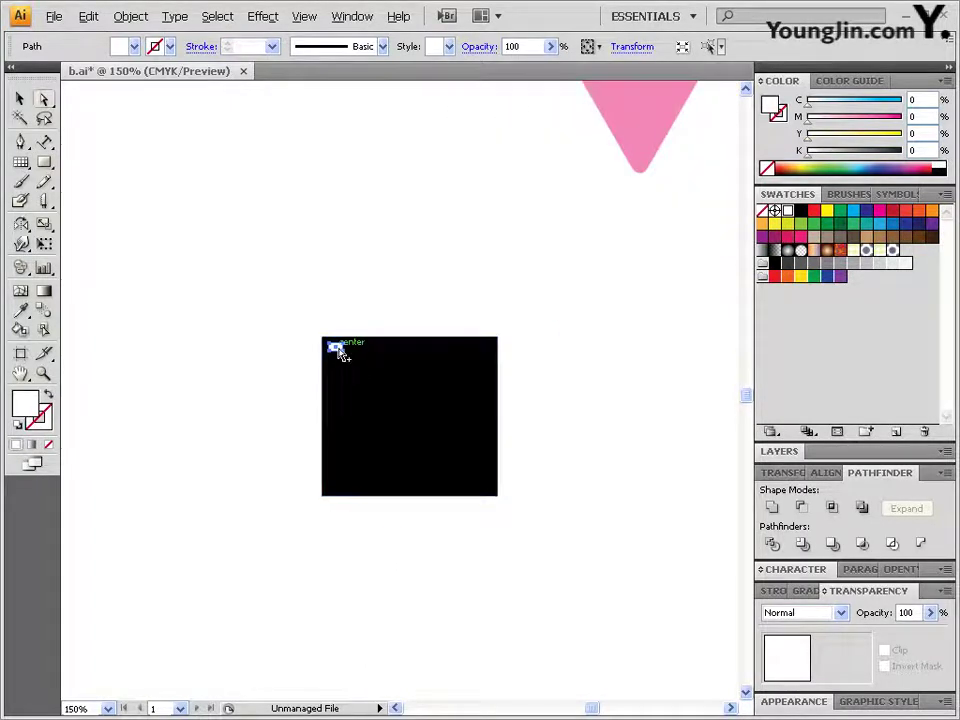
left_click_drag(341, 350, 484, 348)
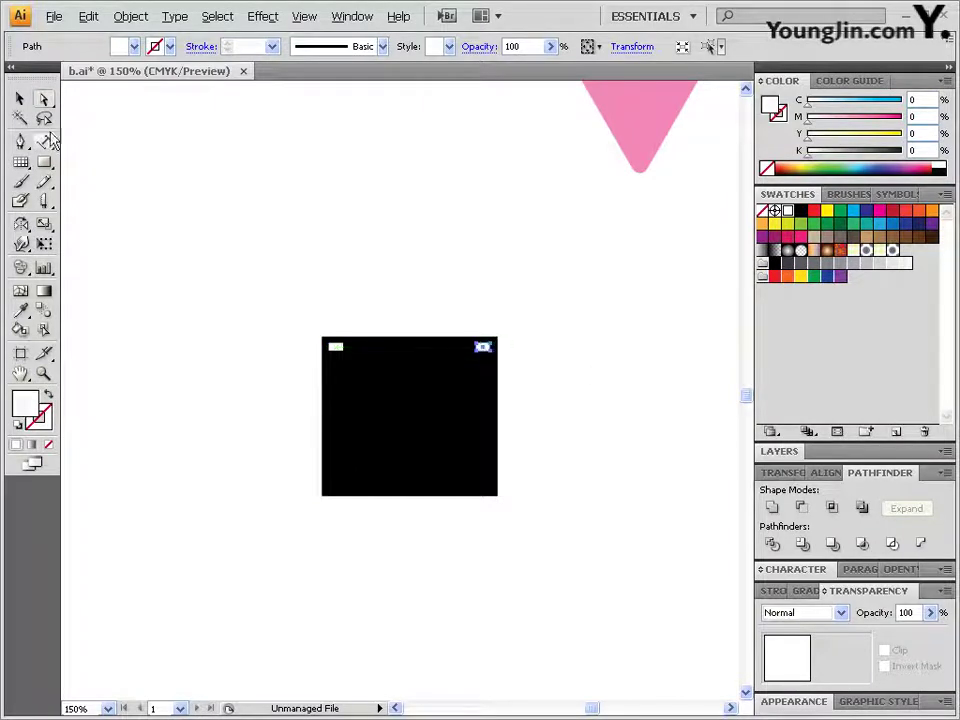
Select both small white rectangles and make a blend between them.
left_click(338, 350, "shift")
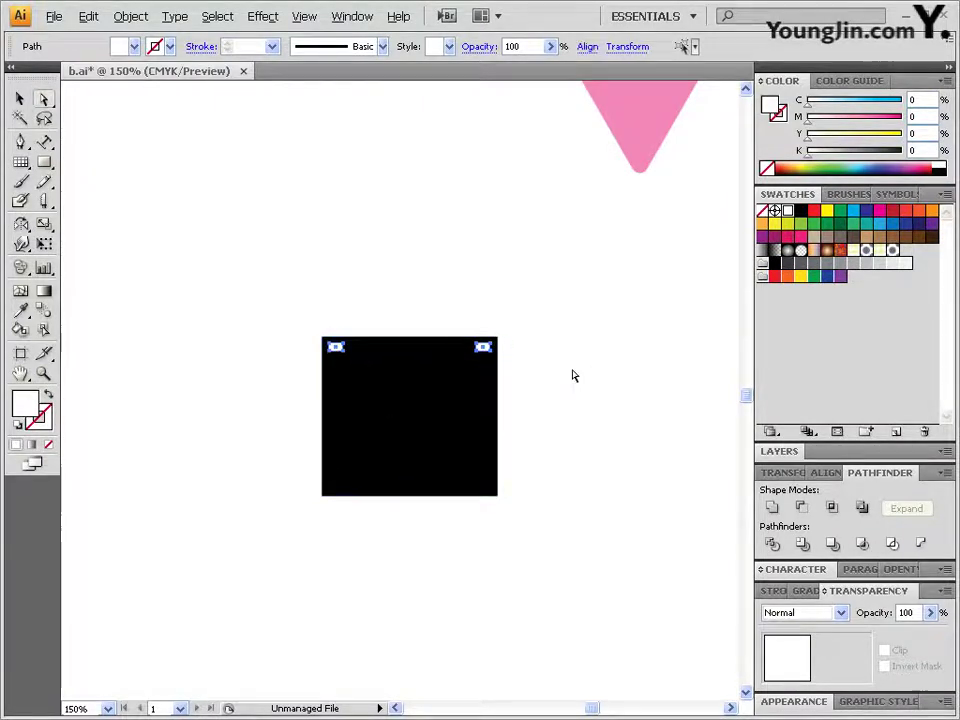
left_click(130, 17)
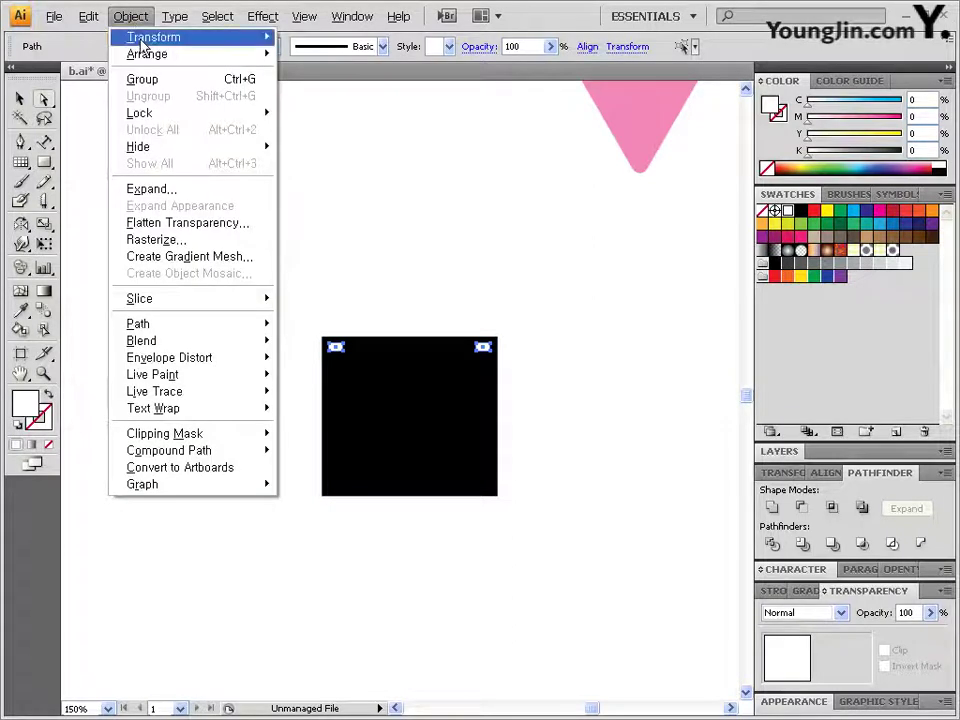
mouse_move(193, 344)
left_click(303, 341)
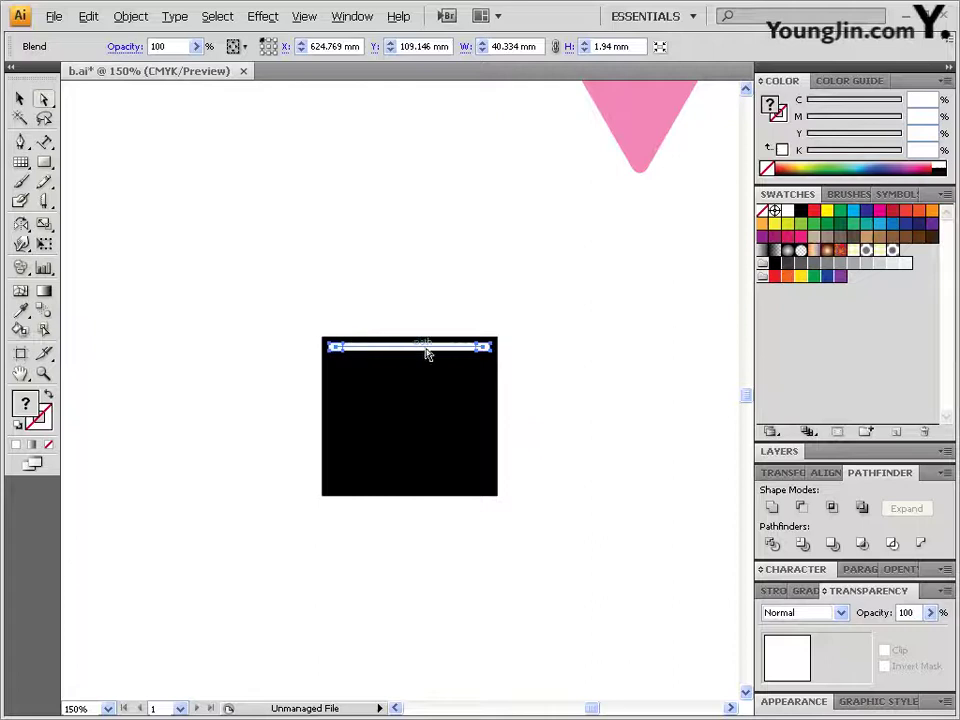
left_click(131, 16)
mouse_move(135, 350)
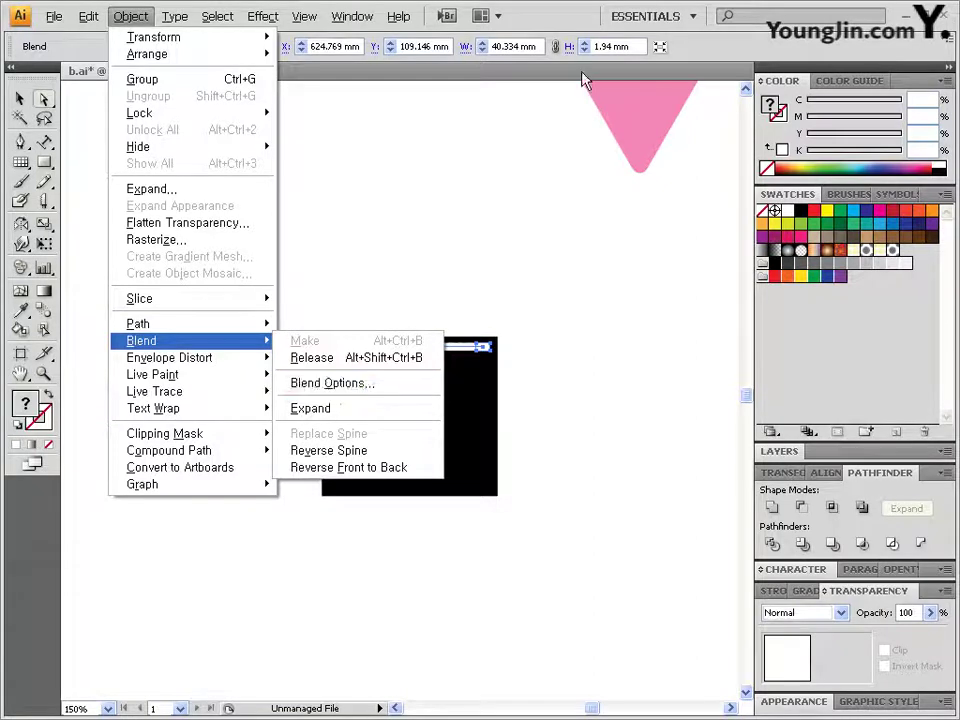
left_click(557, 25)
Set the blend spacing to Specified Steps with 4 steps, previewing the result on the black rectangle.
double_click(41, 311)
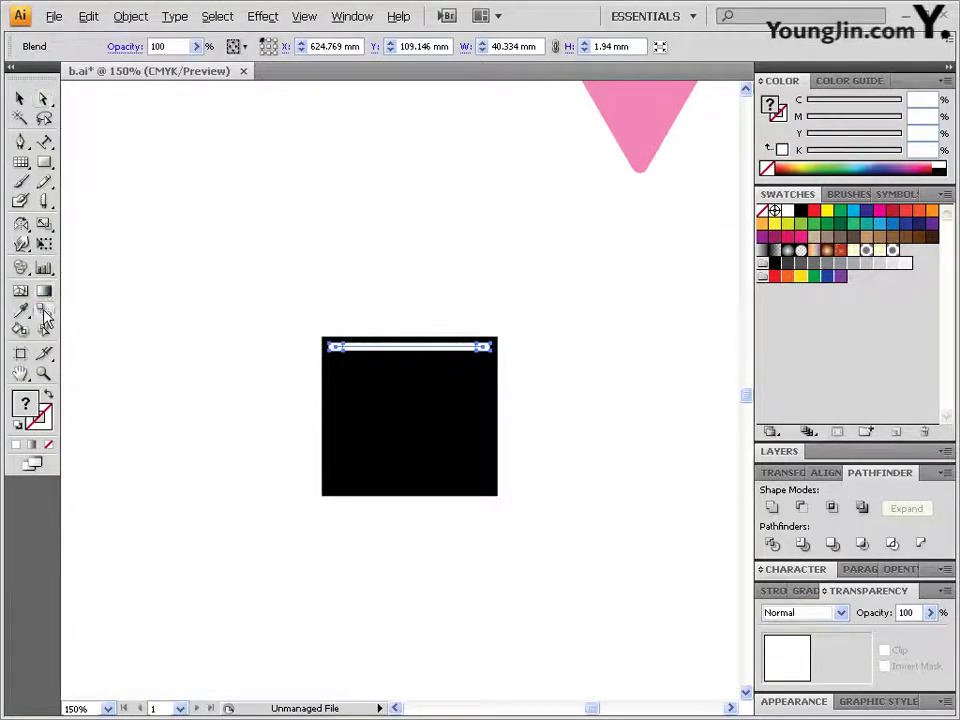
left_click(453, 345)
left_click(453, 345)
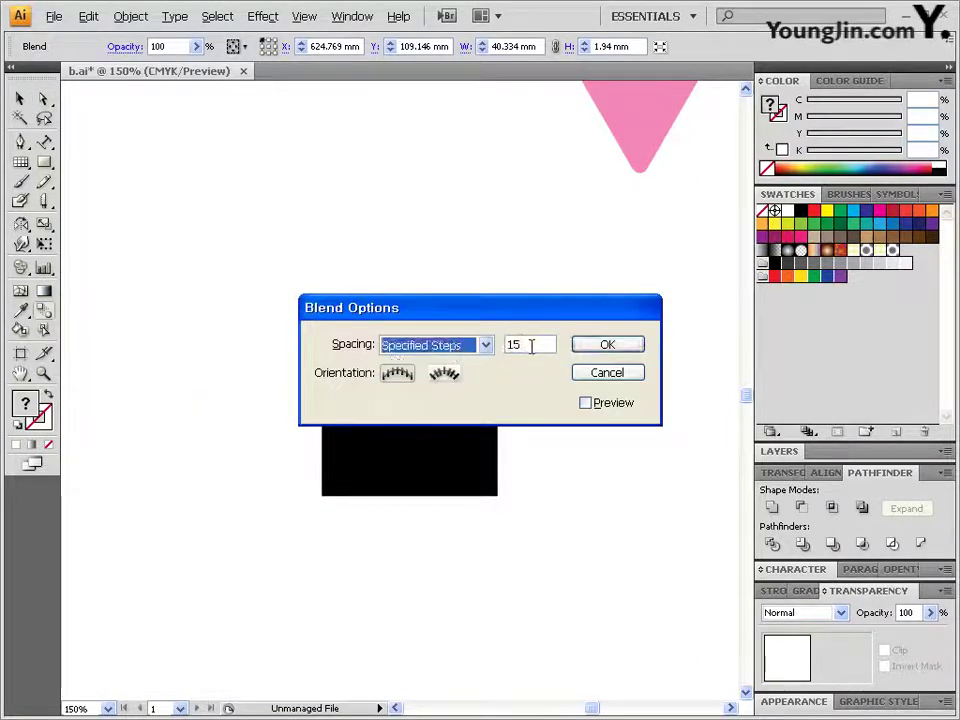
left_click_drag(531, 345, 487, 340)
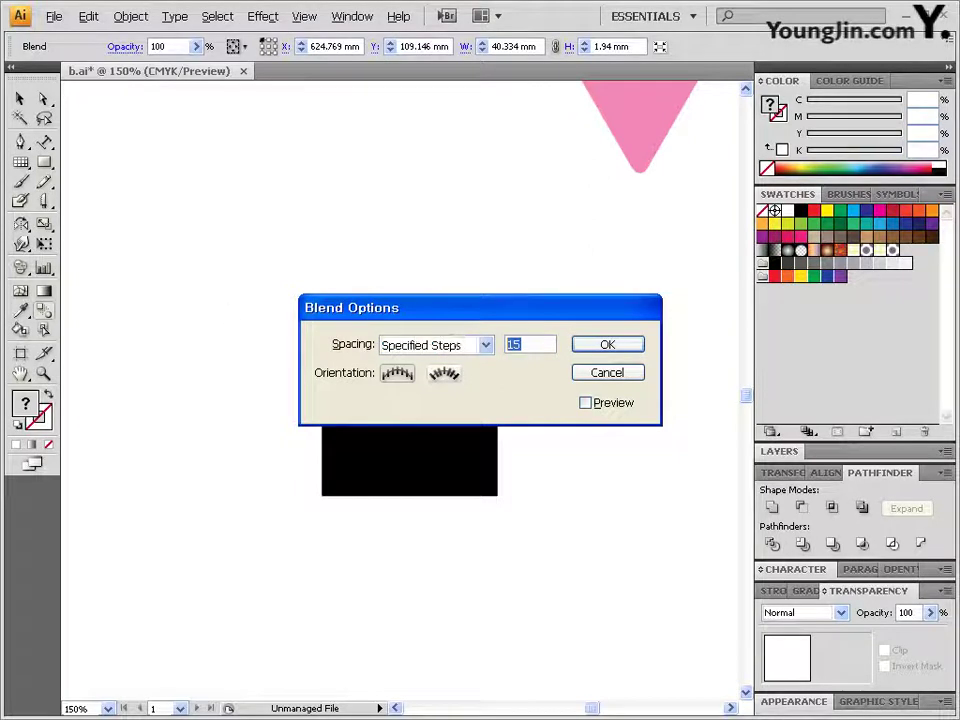
double_click(522, 344)
type("4")
left_click_drag(591, 312, 456, 130)
left_click(489, 231)
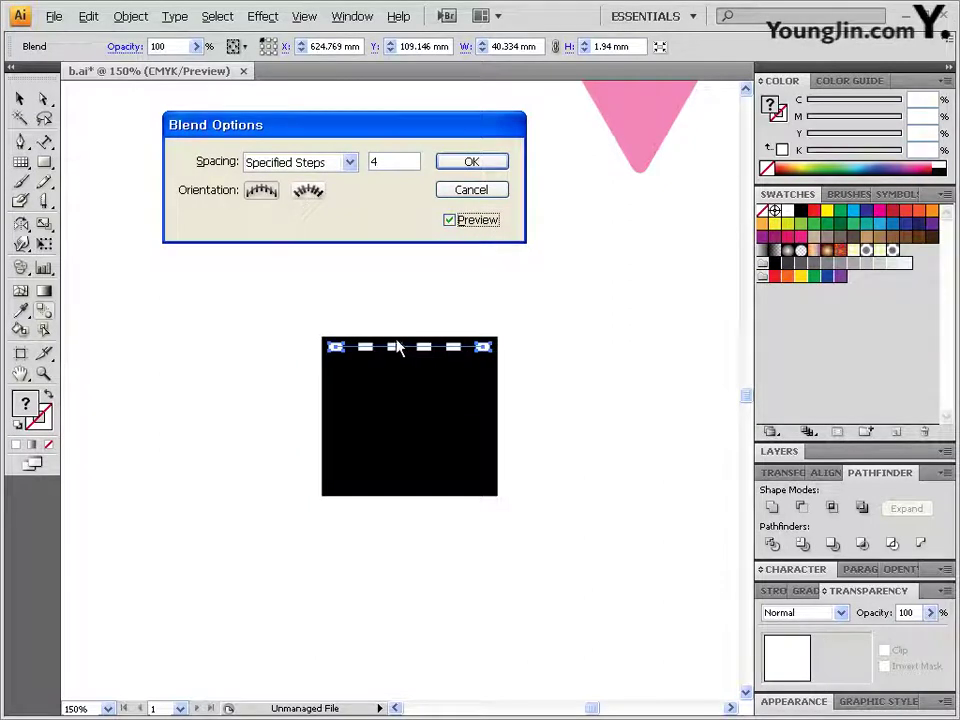
left_click(481, 167)
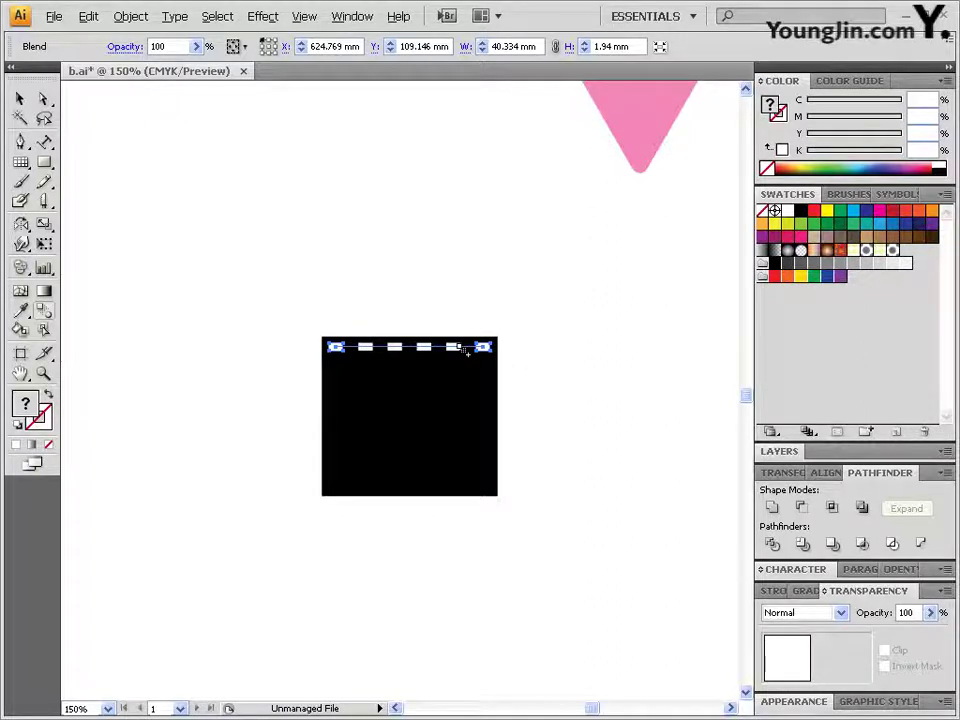
Expand the blend of small white rectangles into separate shapes.
left_click(130, 16)
mouse_move(125, 341)
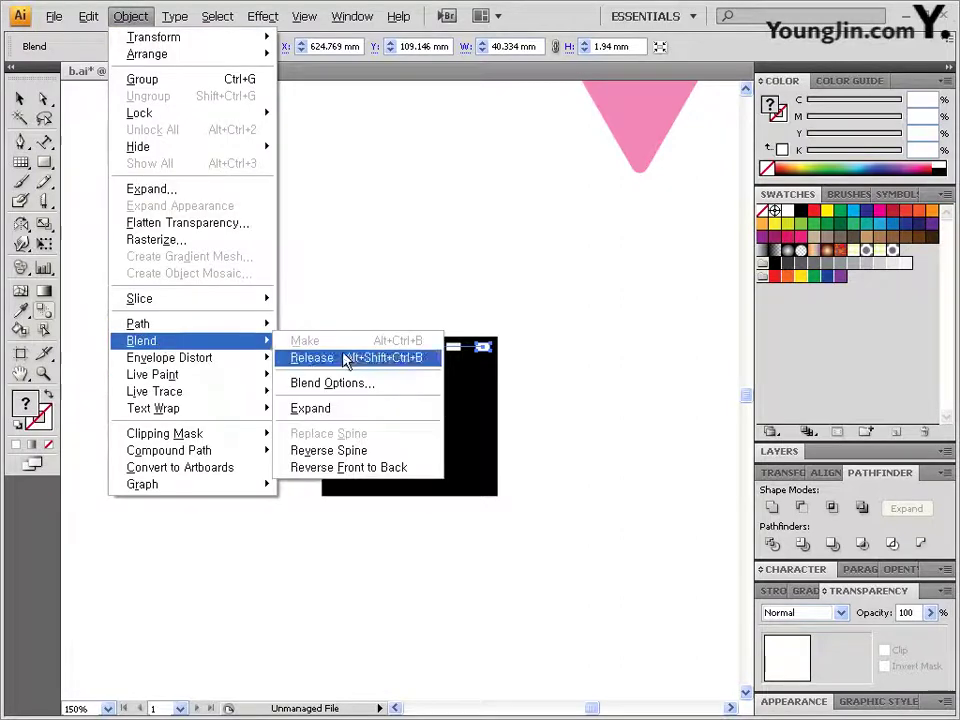
left_click(330, 408)
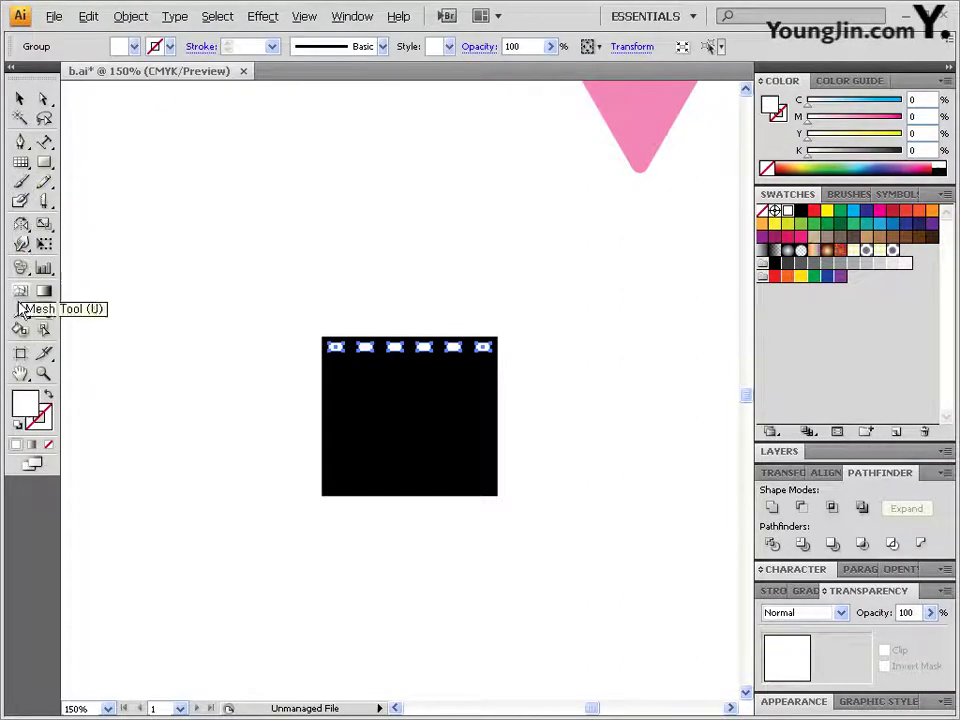
Reflect a copy of the white perforation row across the horizontal axis about the black rectangle's center.
left_click(21, 223)
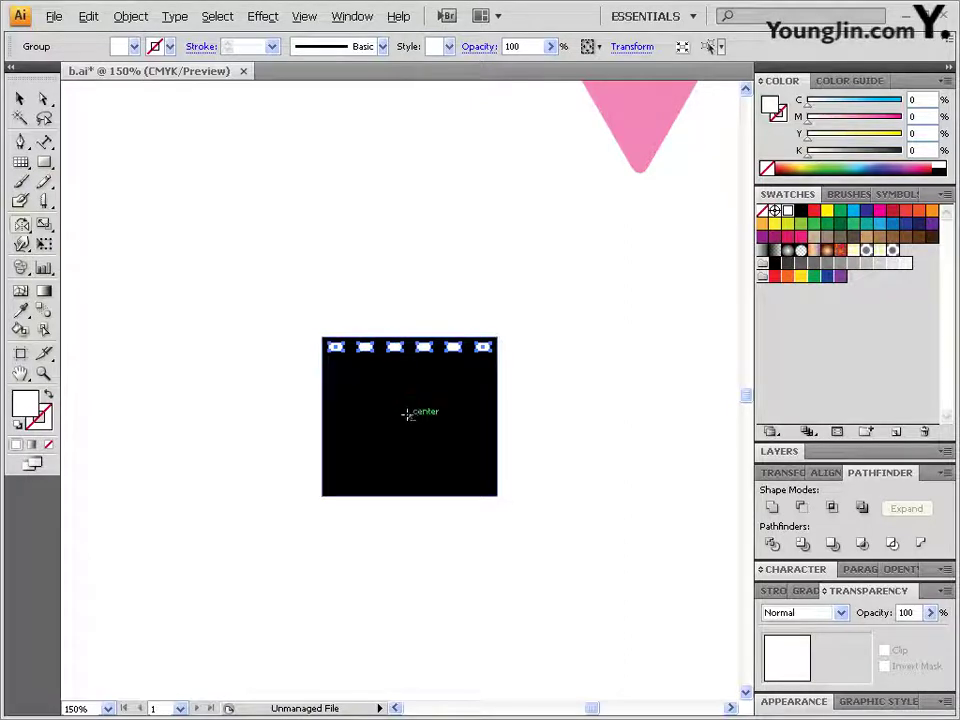
left_click(304, 18)
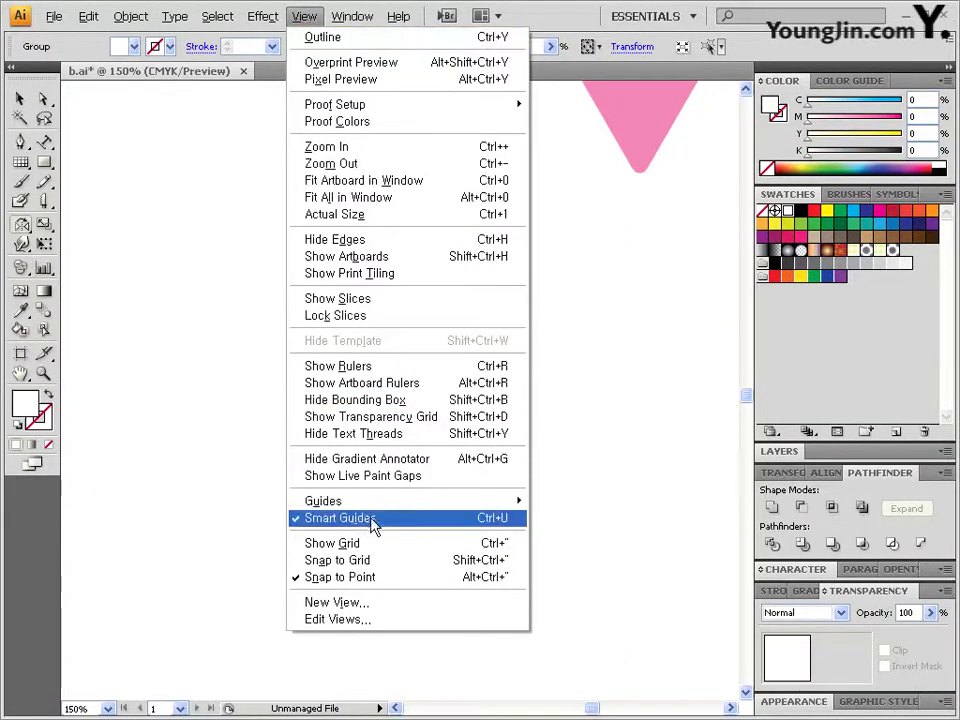
left_click(580, 6)
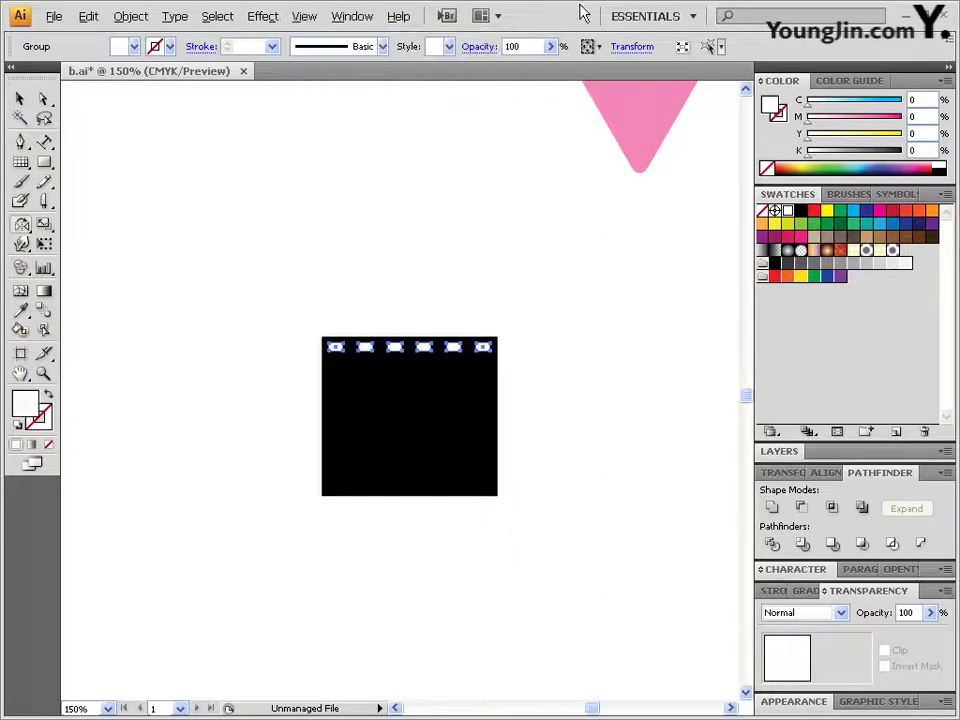
left_click(408, 416, "alt")
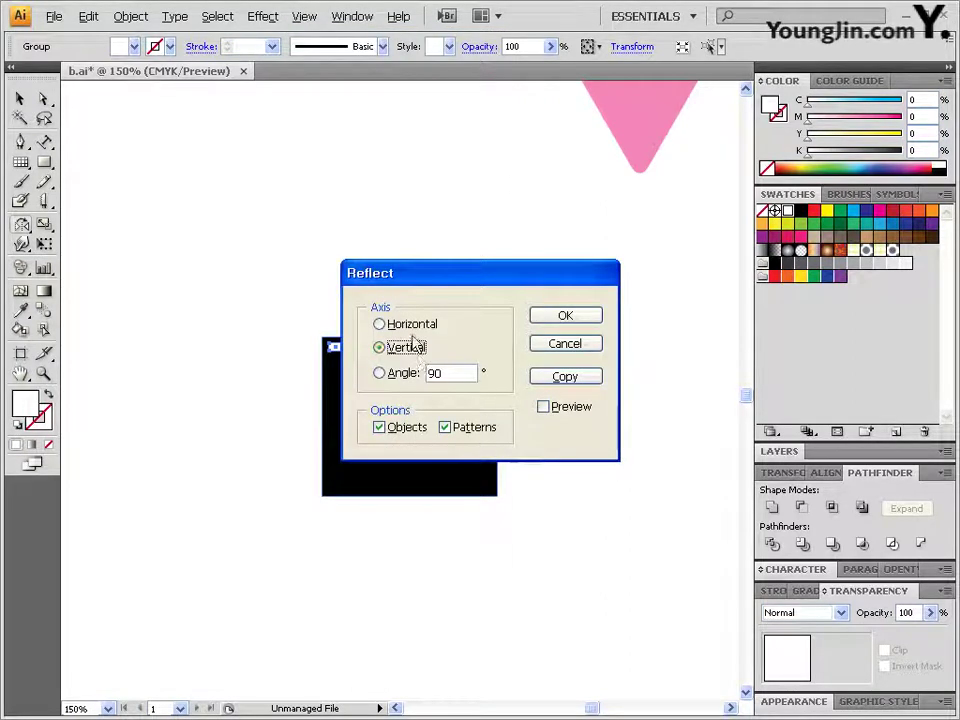
left_click(411, 325)
left_click(551, 406)
left_click(572, 385)
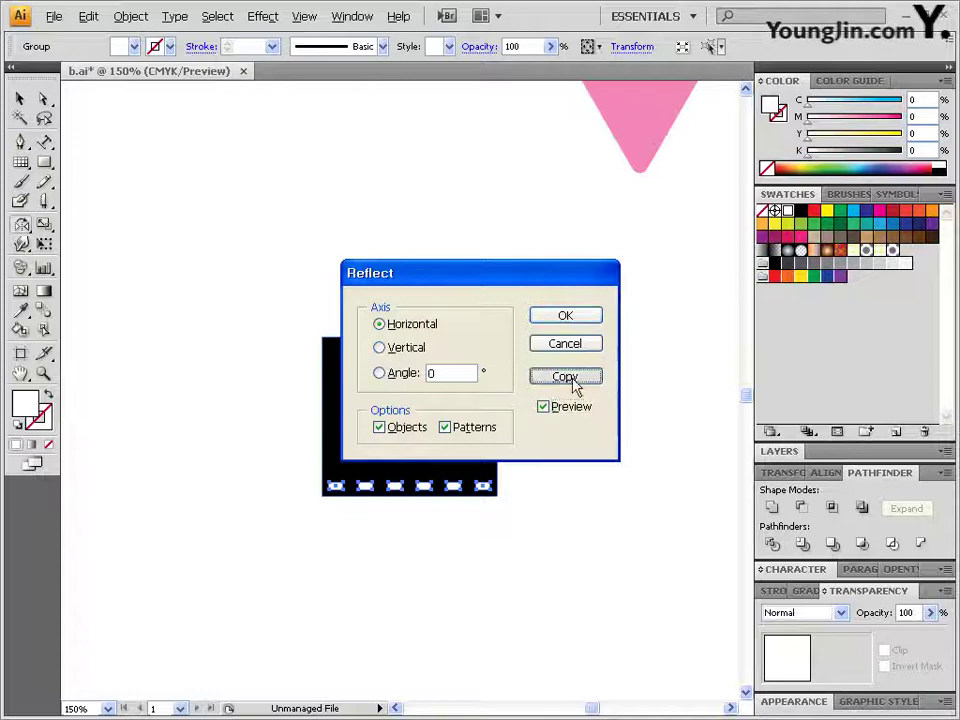
Draw a large white rectangle between the two perforation rows to form the filmstrip's picture window, and deselect it.
left_click(47, 166)
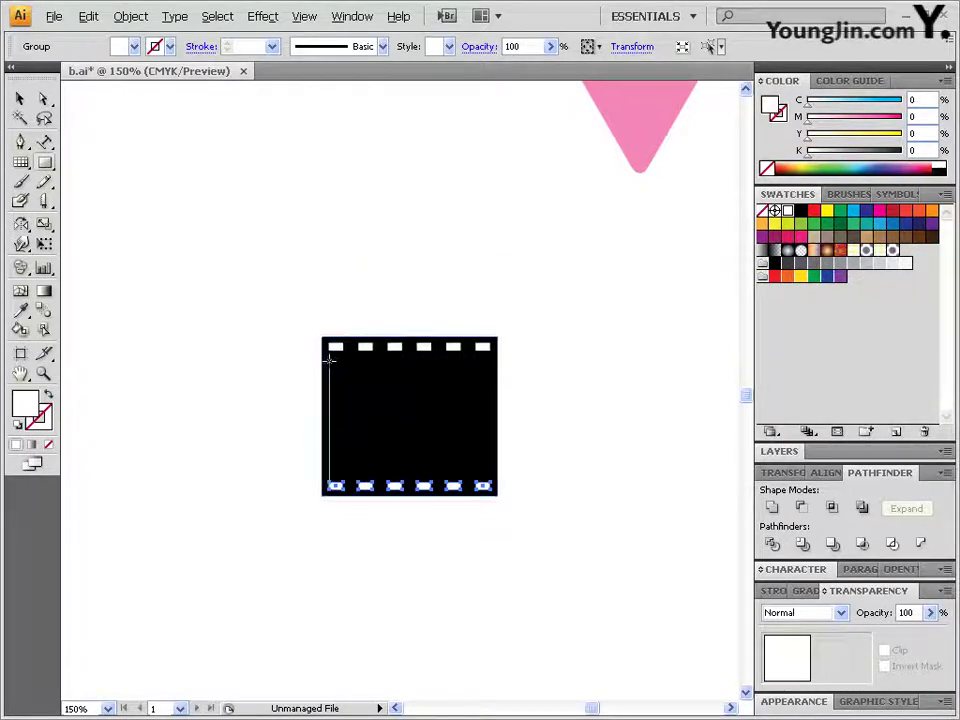
left_click_drag(328, 361, 490, 474)
key("v")
left_click(571, 529)
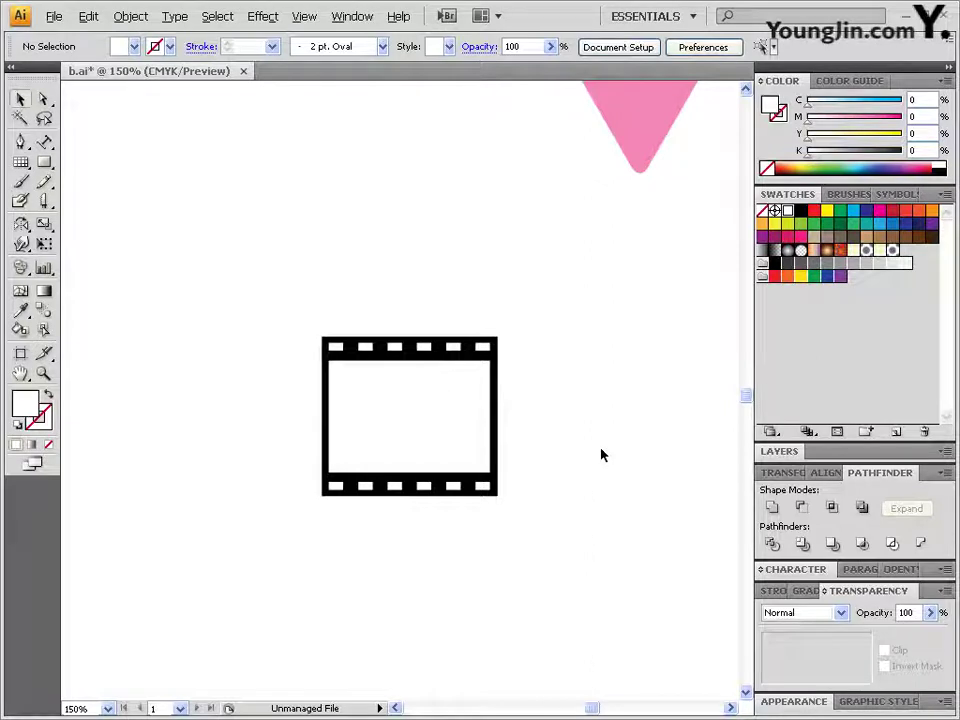
Show the document's brushes and select the whole filmstrip frame.
left_click(848, 195)
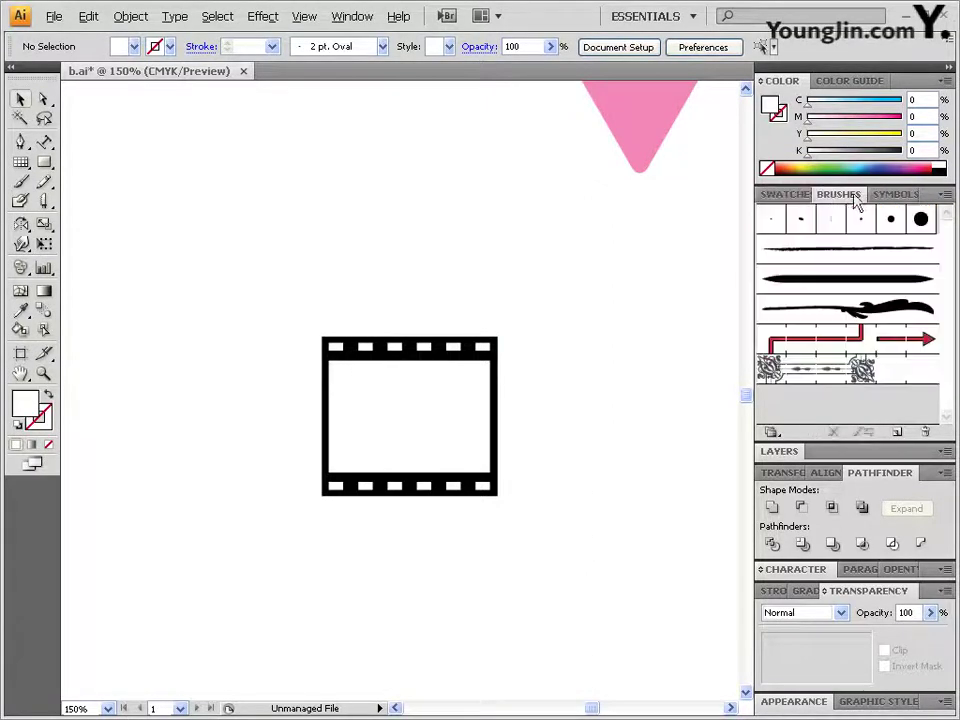
left_click_drag(531, 530, 280, 312)
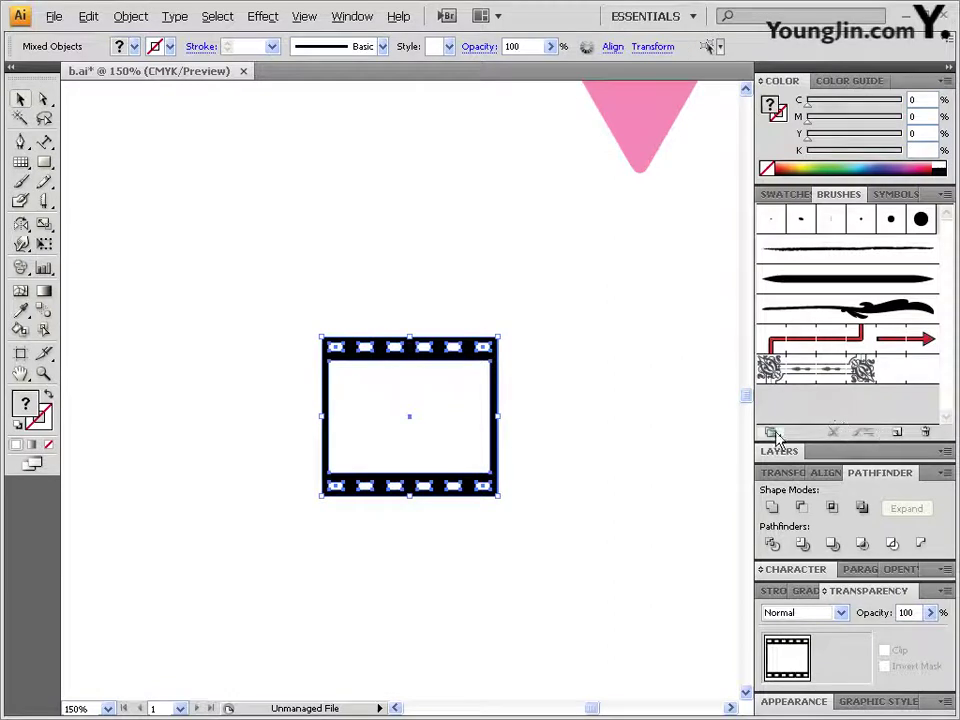
left_click(895, 432)
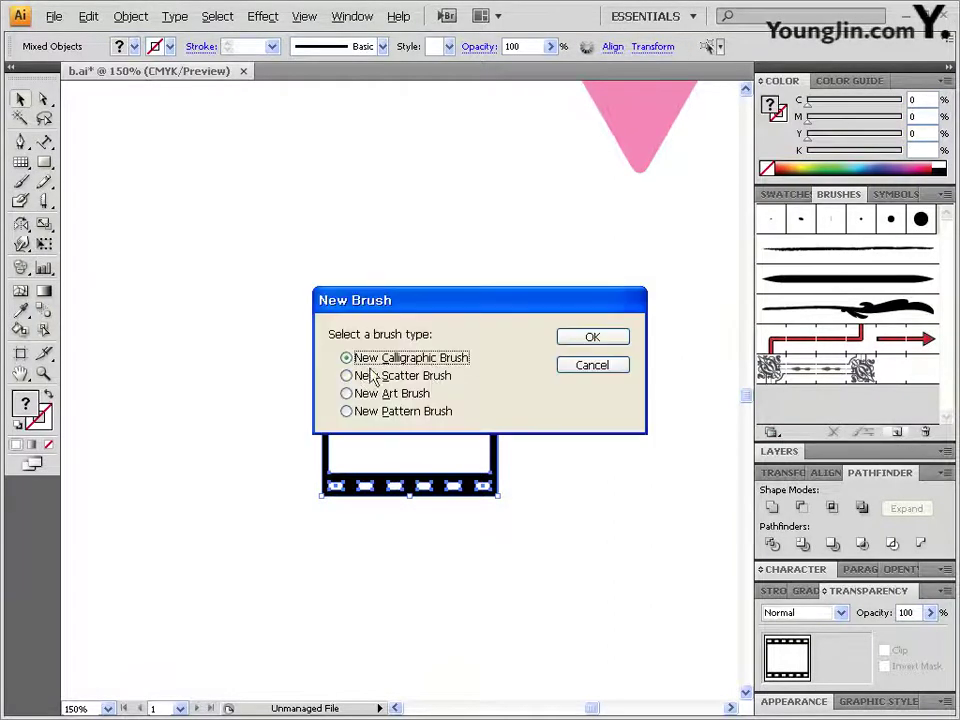
left_click(432, 418)
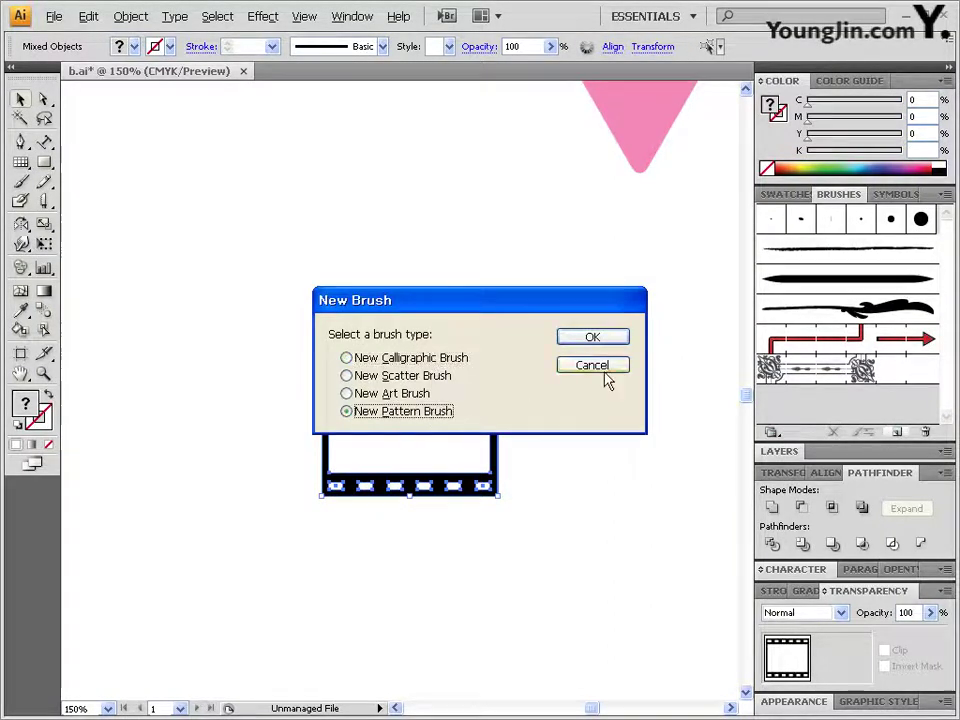
left_click(600, 368)
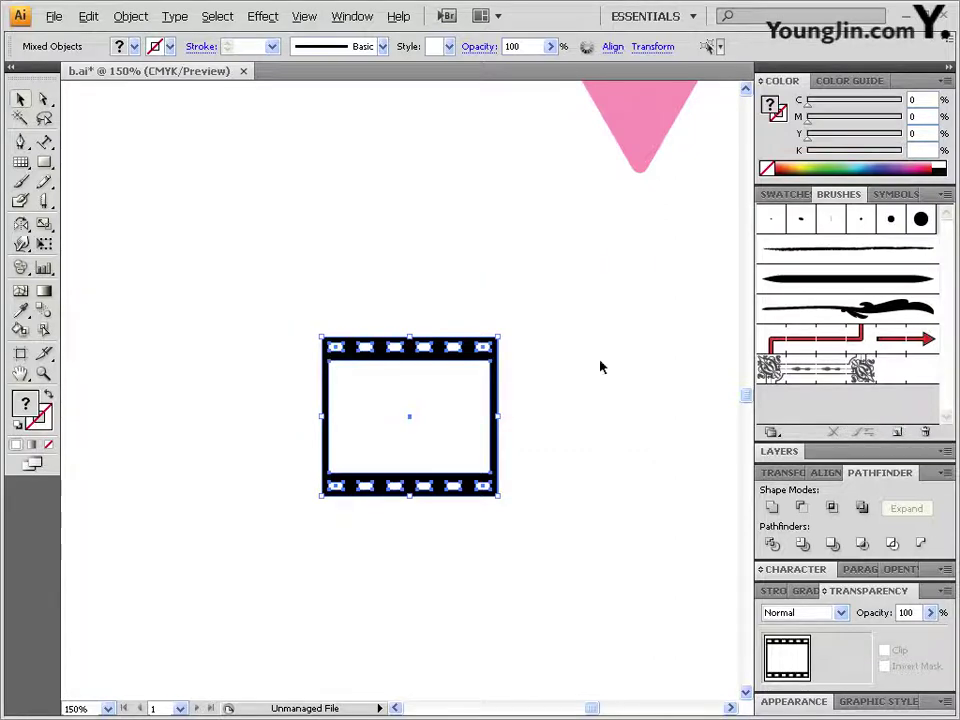
mouse_move(408, 399)
left_mouse_down()
mouse_move(654, 381)
mouse_move(843, 400)
left_mouse_up()
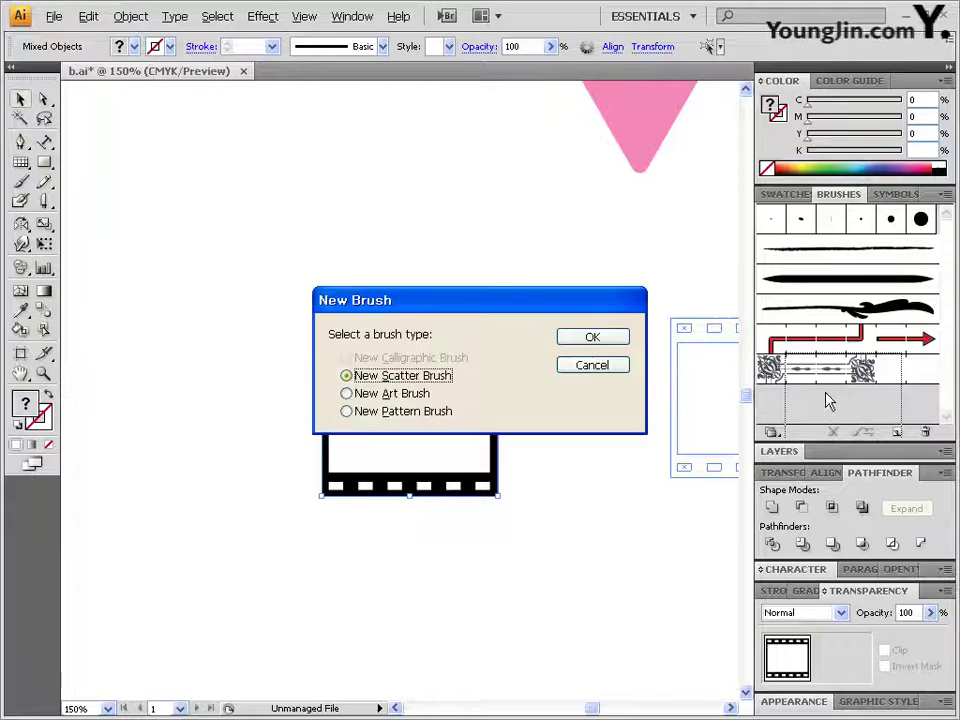
left_click(592, 366)
Create a new pattern brush from the selected filmstrip frame, keeping the default options.
left_click(897, 432)
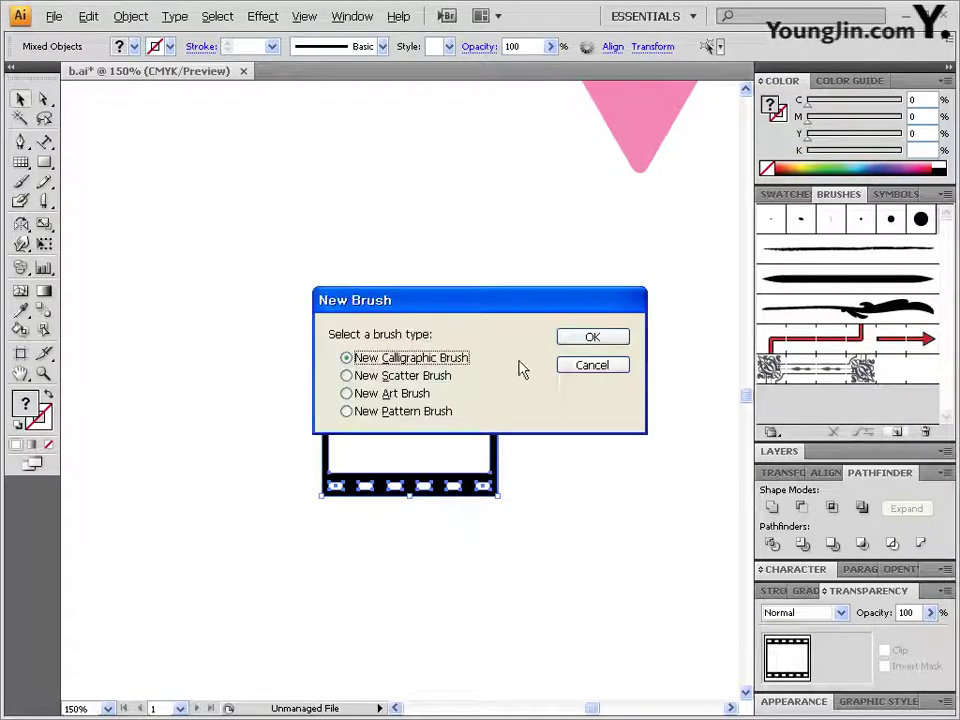
left_click(400, 411)
left_click(596, 338)
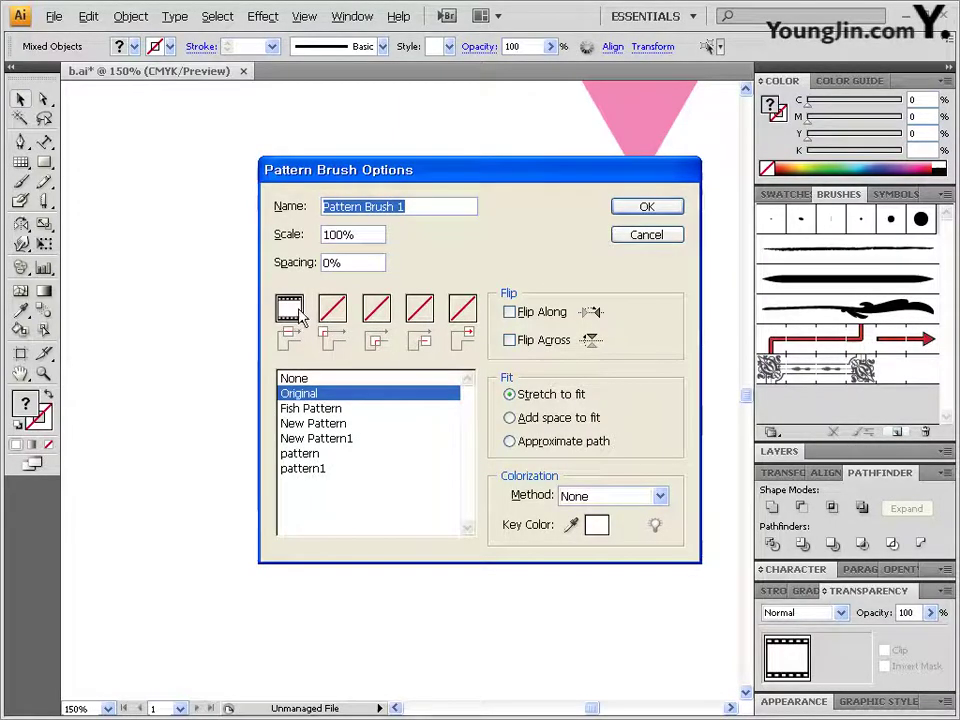
left_click(648, 208)
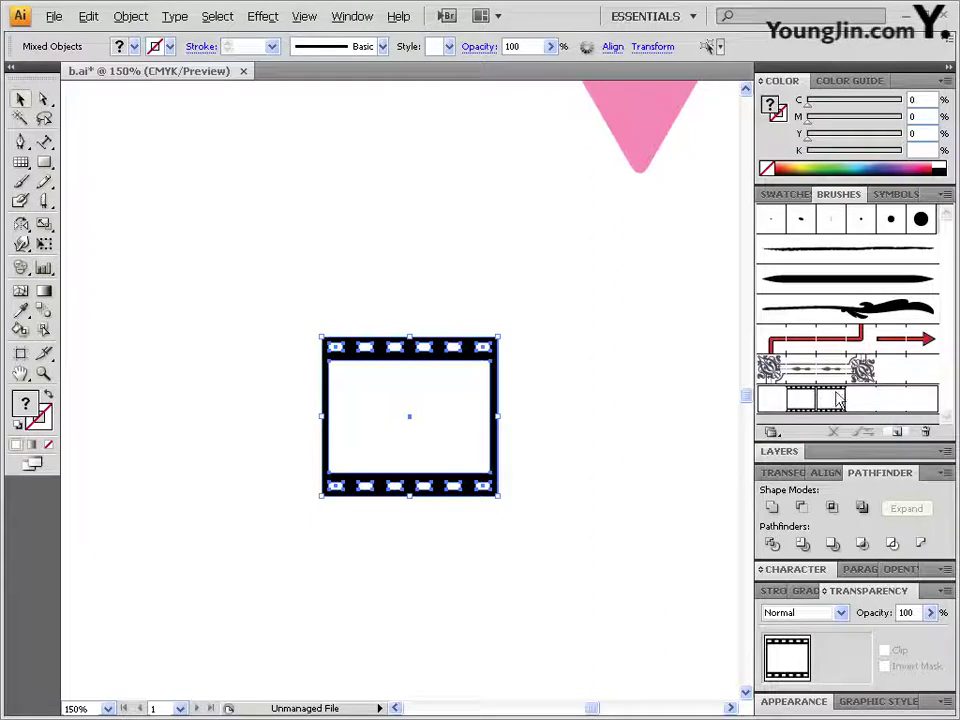
Move the new filmstrip frame up and left, just below the original sample frame.
left_click(552, 425)
left_click(488, 461, "ctrl+alt")
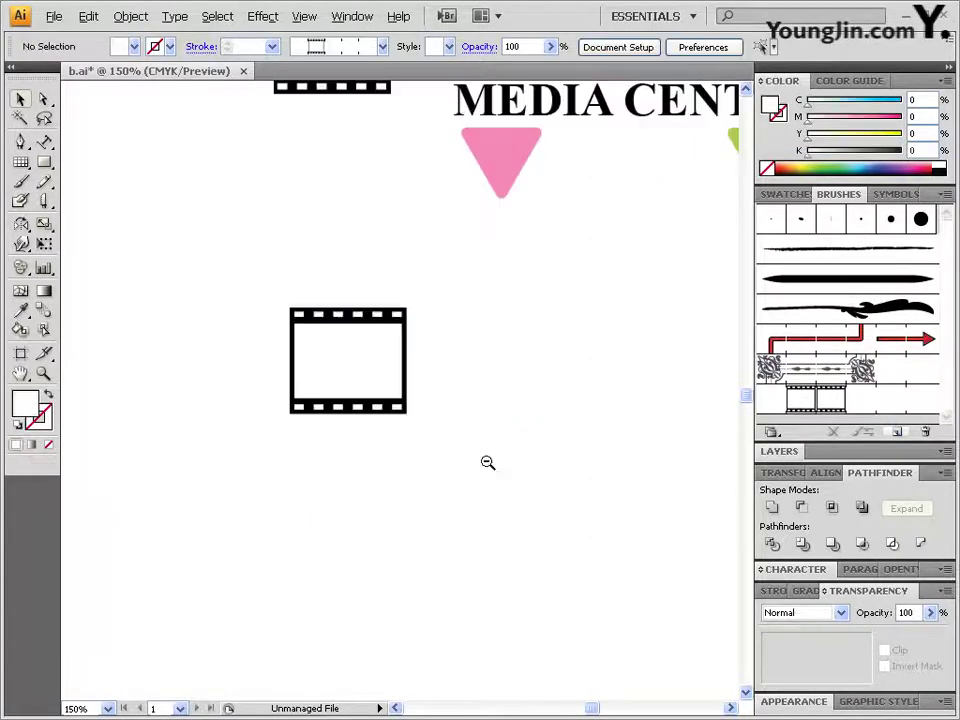
left_click(459, 433, "ctrl+alt")
left_click_drag(510, 135, 452, 230)
left_click_drag(329, 509, 219, 418)
left_click_drag(268, 450, 218, 356)
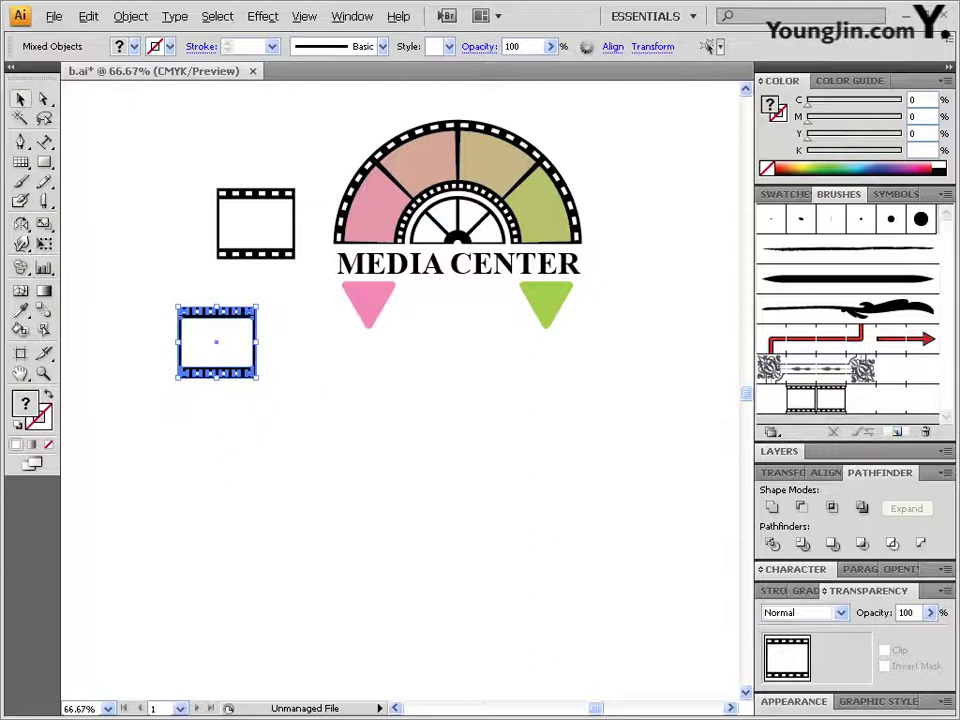
Create a circle 100 mm wide and 100 mm high with the Ellipse tool below the Media Center logo.
left_click_drag(44, 162, 110, 204)
left_click(446, 498)
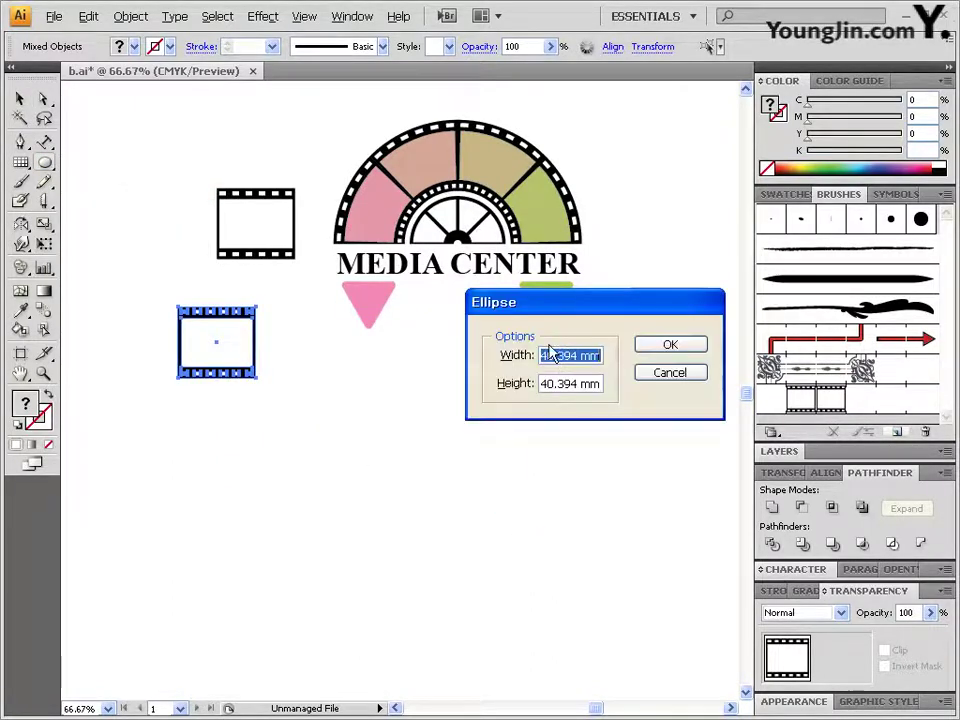
double_click(550, 355)
type("100")
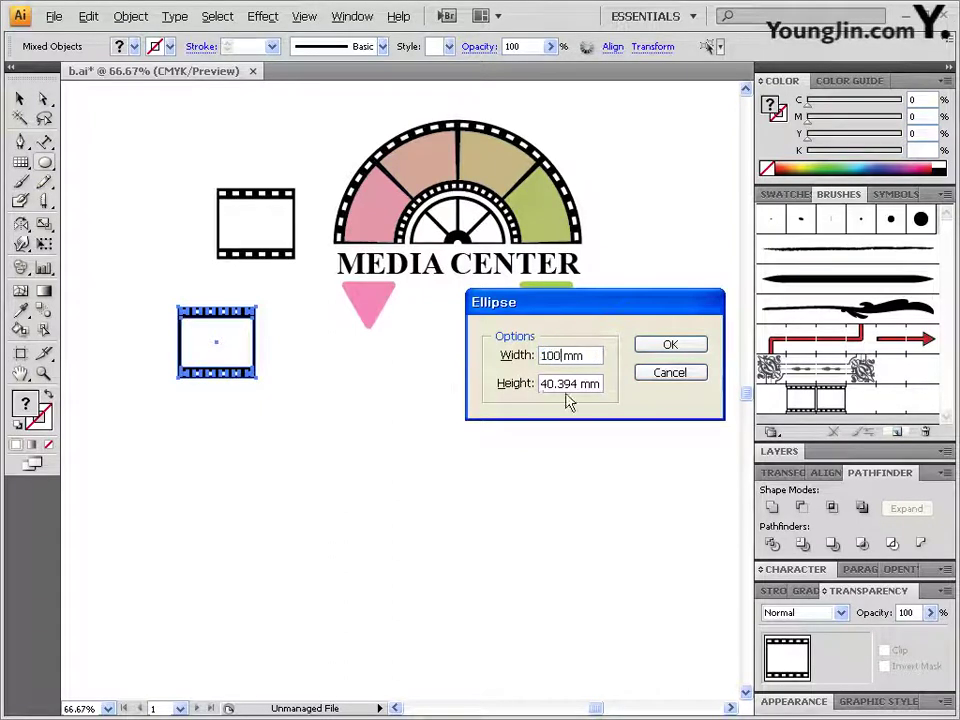
double_click(560, 384)
type("100")
left_click(672, 345)
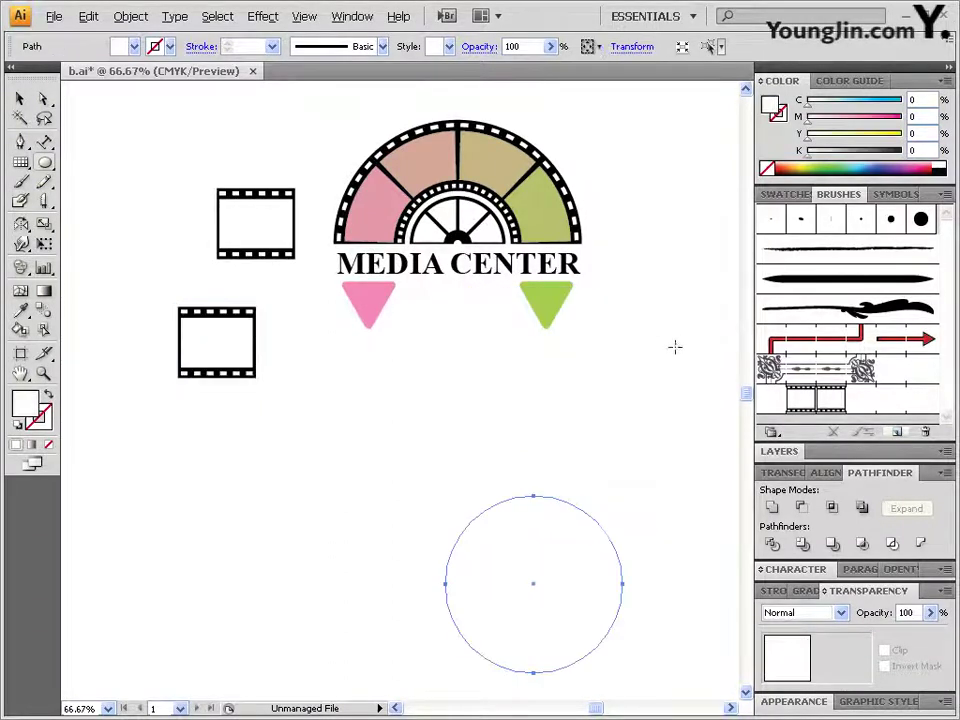
Give the 100 mm circle no fill and a black stroke, and move it up and left beneath the logo.
left_click(47, 402)
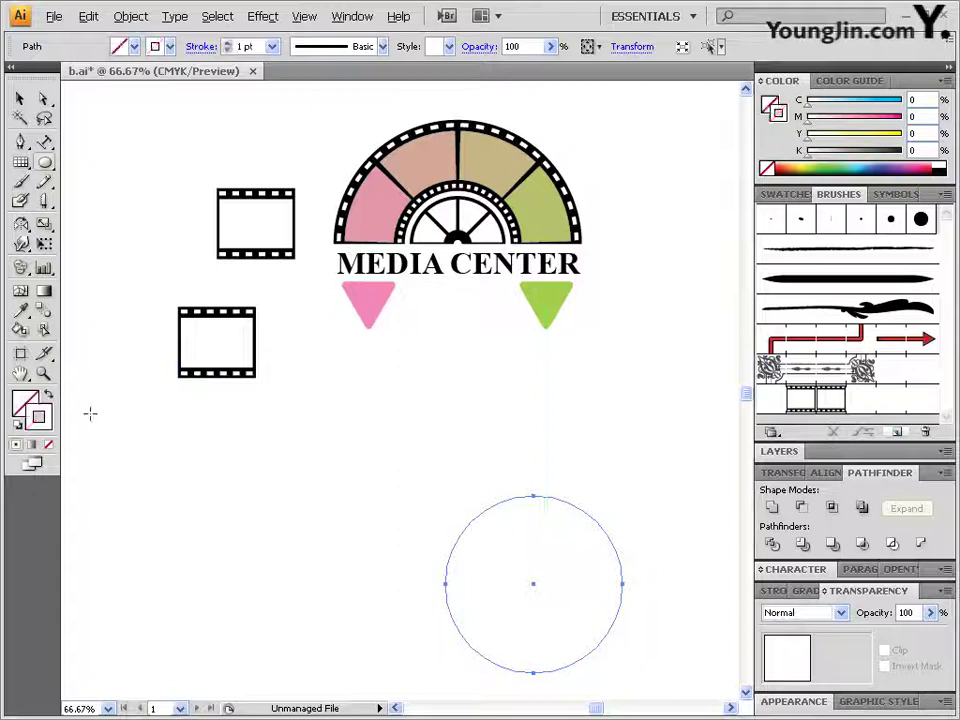
left_click(941, 171)
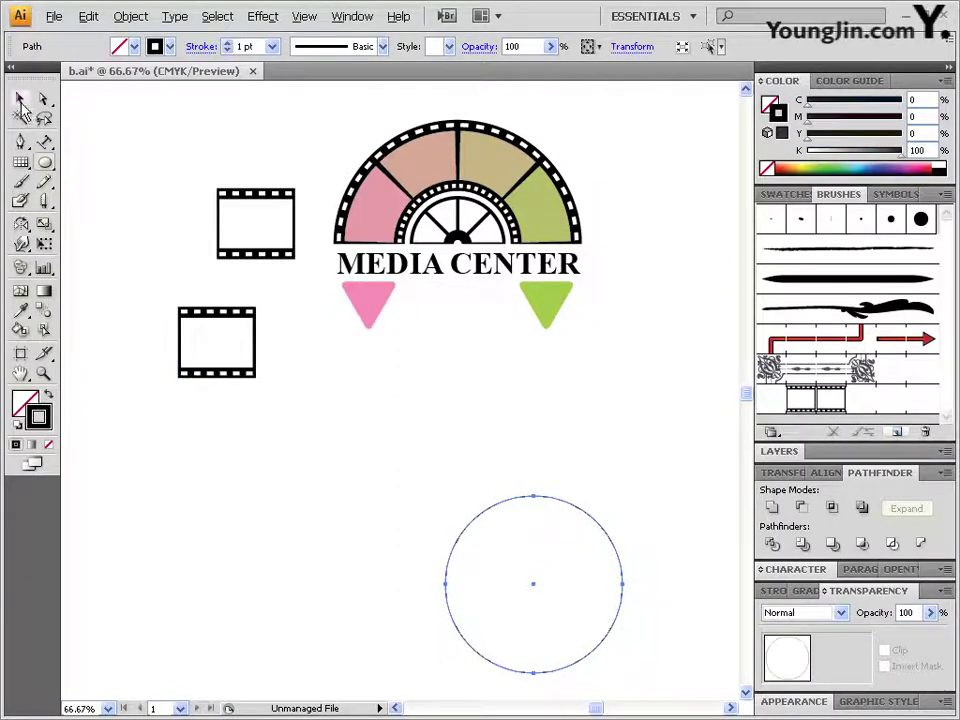
left_click(20, 99)
left_click(533, 553)
left_click_drag(592, 520, 545, 465)
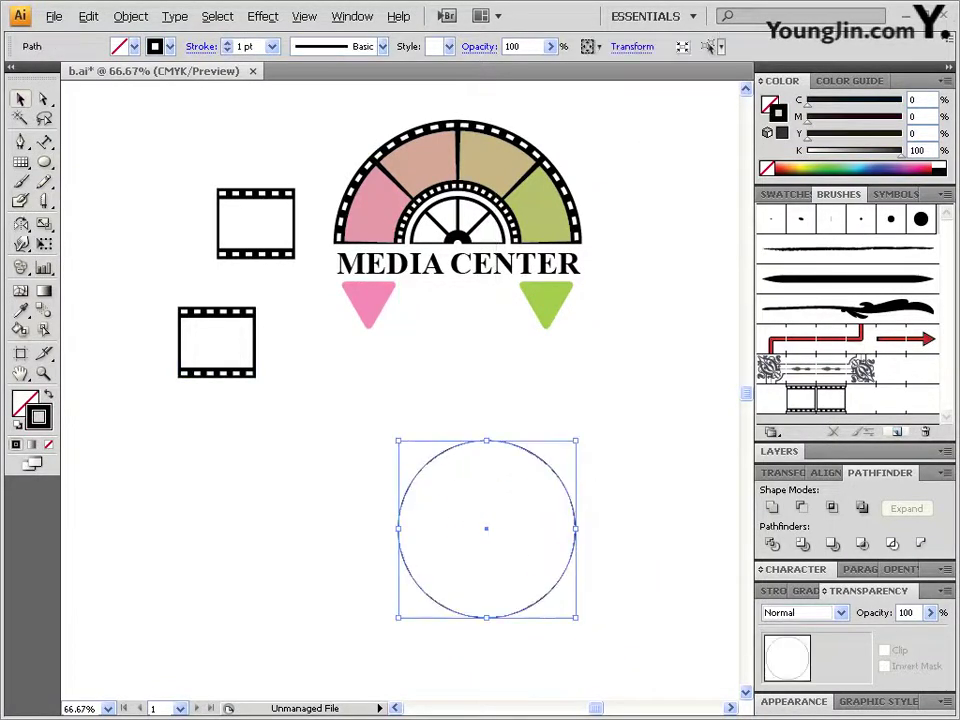
Delete the circle's bottom anchor point to leave a half arc, and apply the filmstrip pattern brush to it.
left_click(43, 99)
left_click_drag(517, 638, 465, 604)
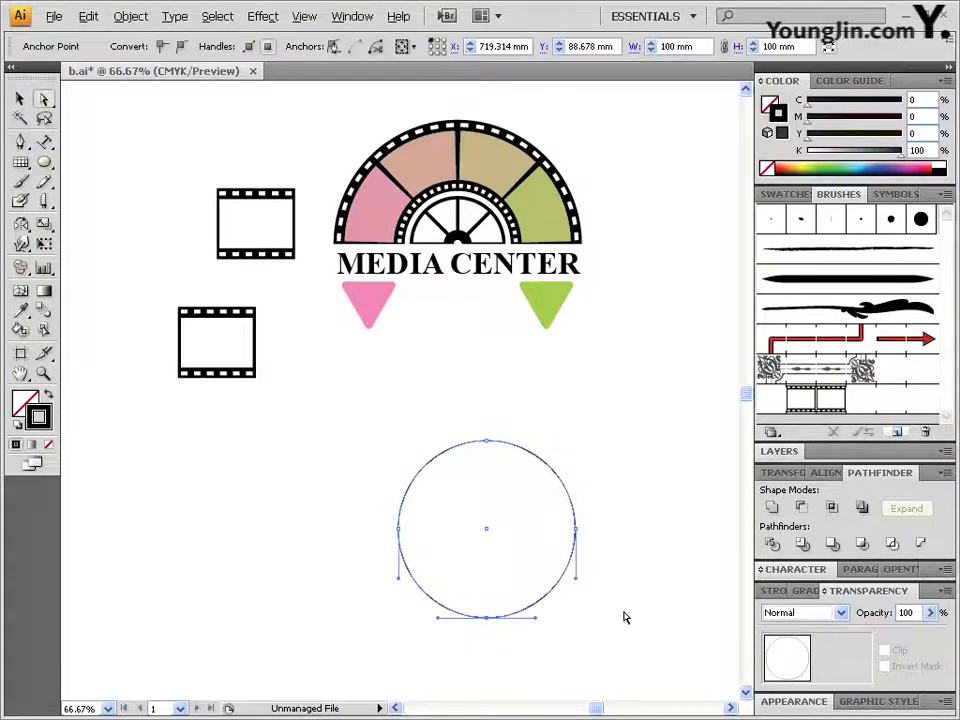
key("Delete")
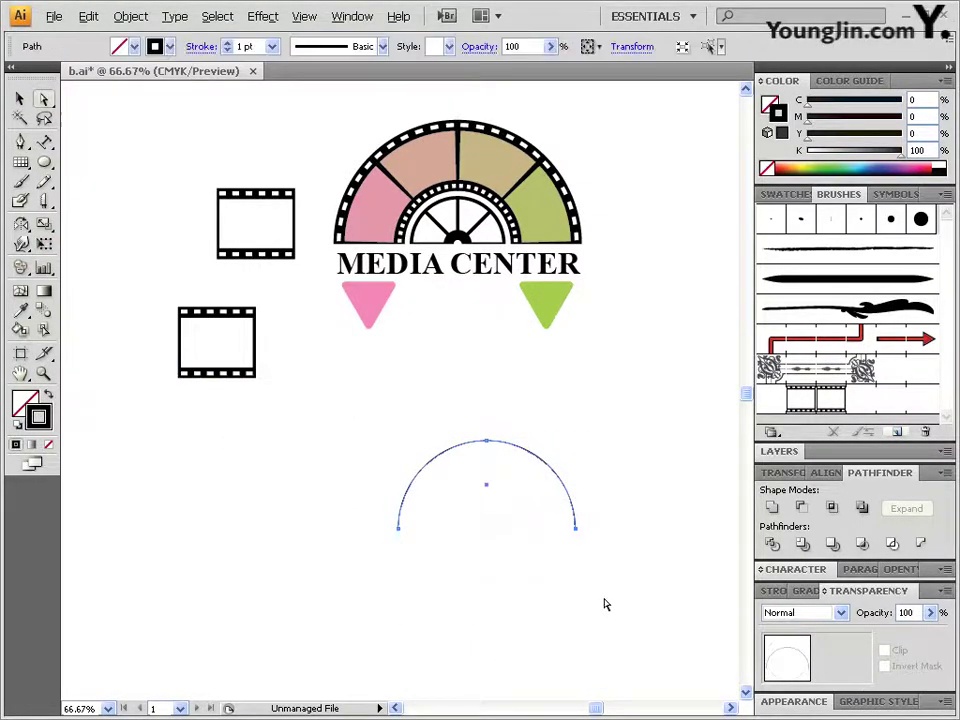
left_click(825, 403)
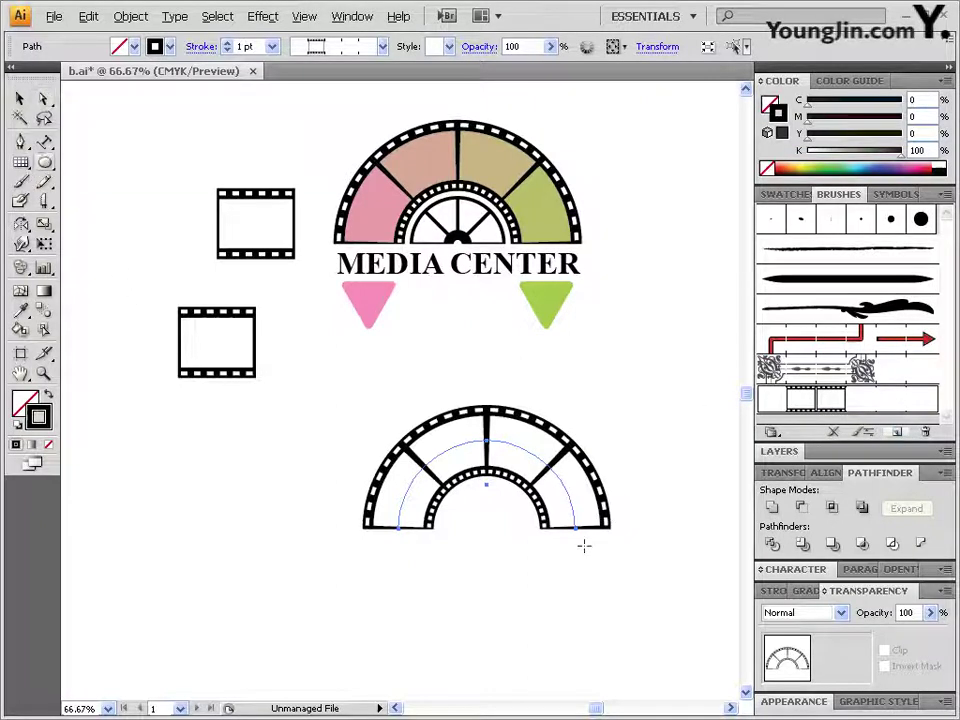
Draw a smaller circle from the arc's center, fitting inside the filmstrip's inner edge, with a 5 pt stroke.
left_click_drag(489, 531, 532, 514)
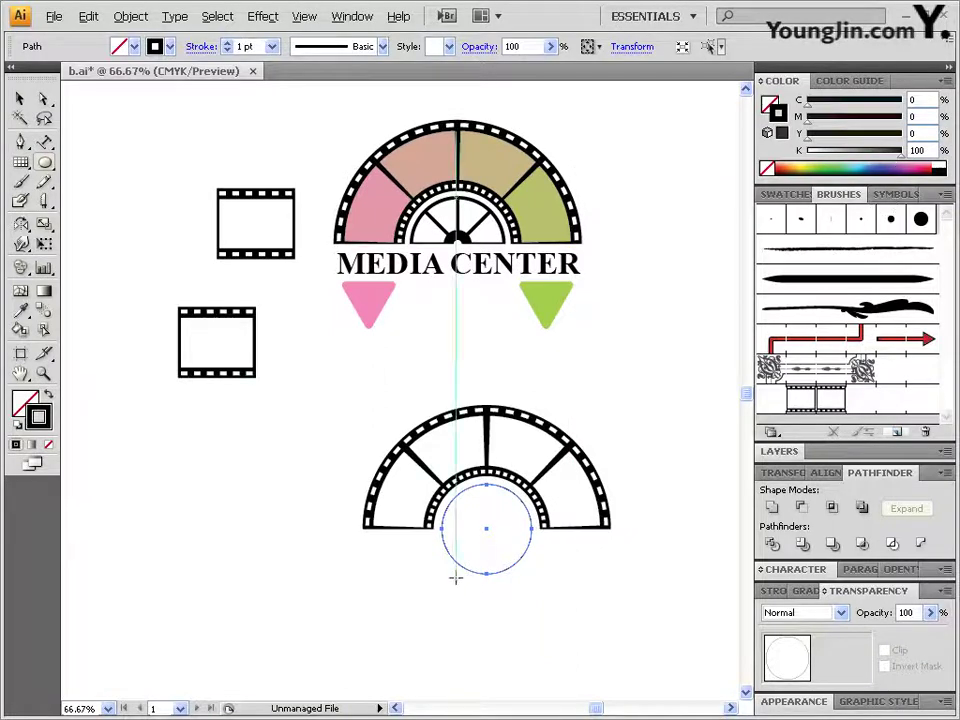
left_click(775, 591)
left_click(881, 591)
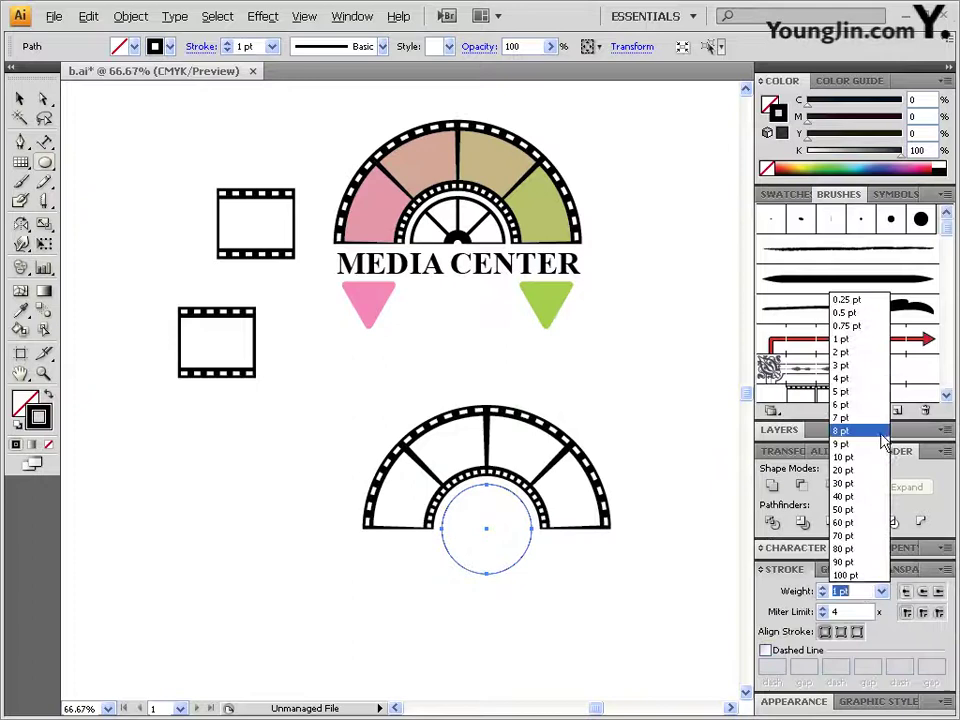
left_click(868, 397)
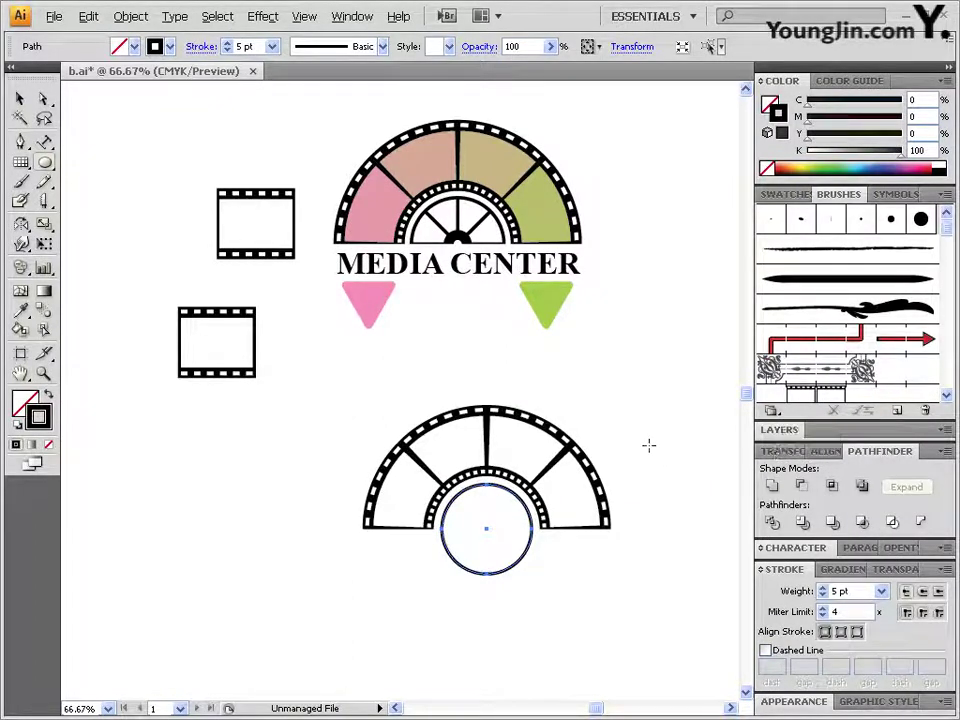
Make a copy of the inner circle scaled uniformly to 30% and give it a black fill with no stroke.
double_click(44, 224)
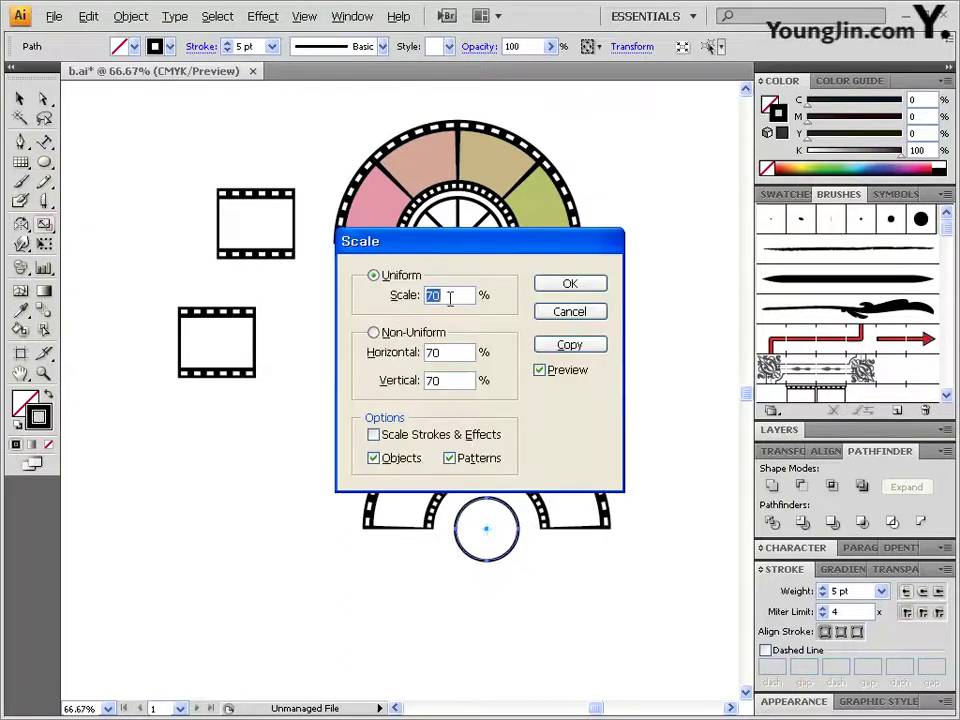
type("30")
left_click(594, 347)
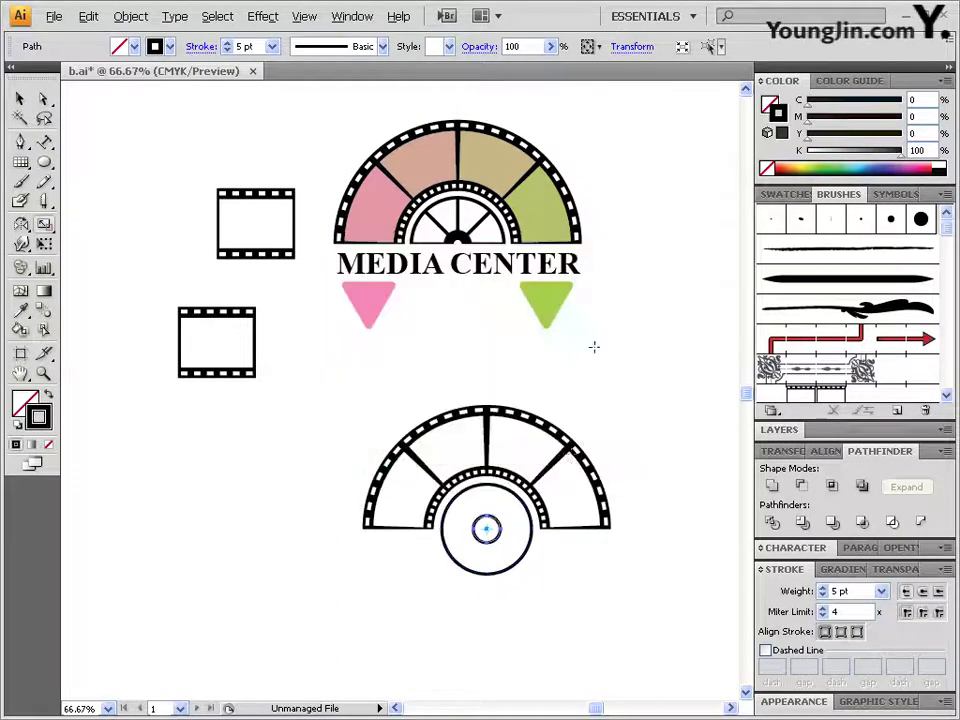
left_click(49, 396)
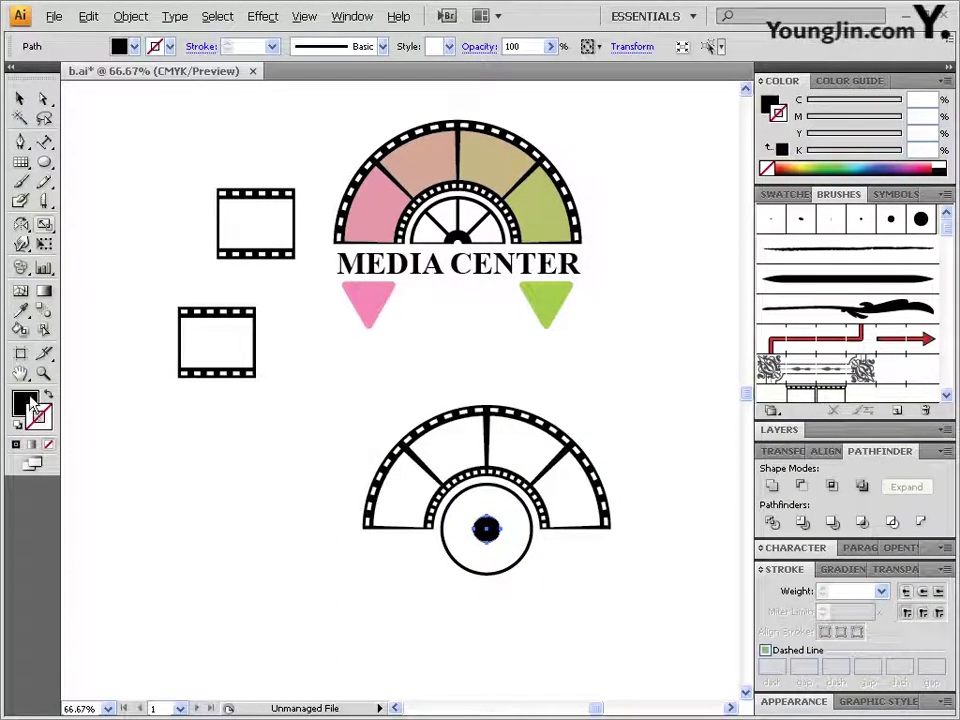
Make a copy of the black hub circle scaled uniformly to 30% and give the copy a white fill.
left_click(24, 402)
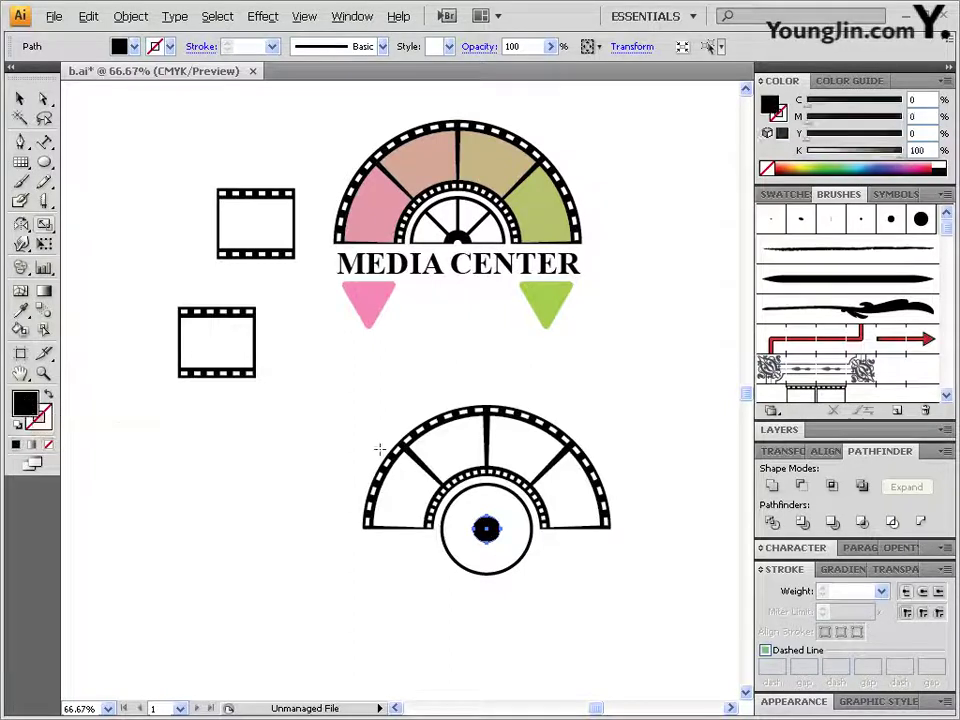
double_click(44, 224)
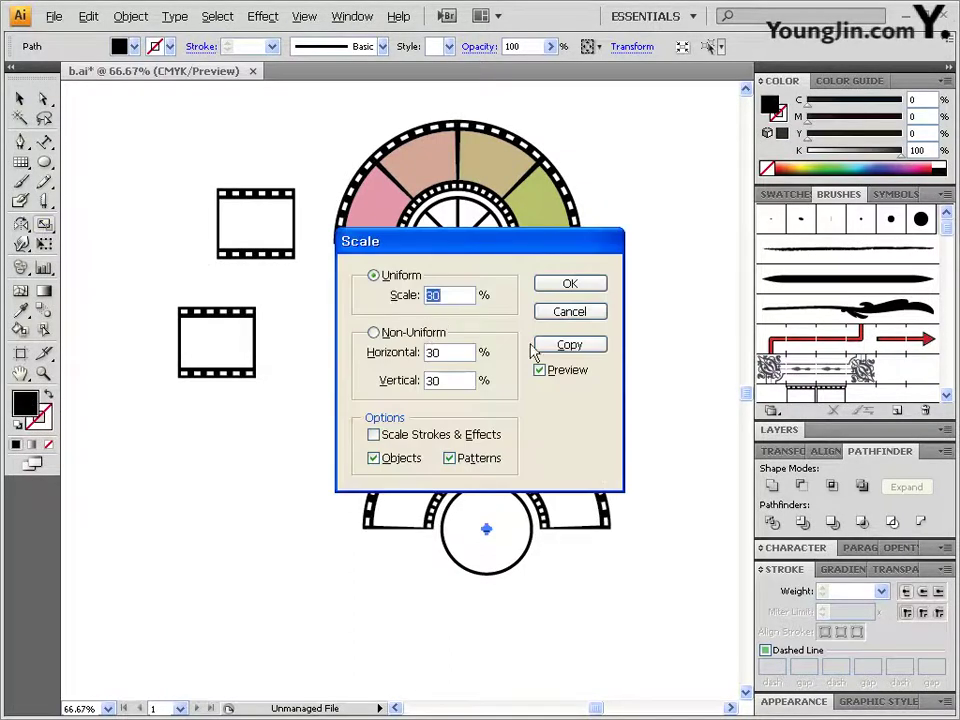
left_click(568, 348)
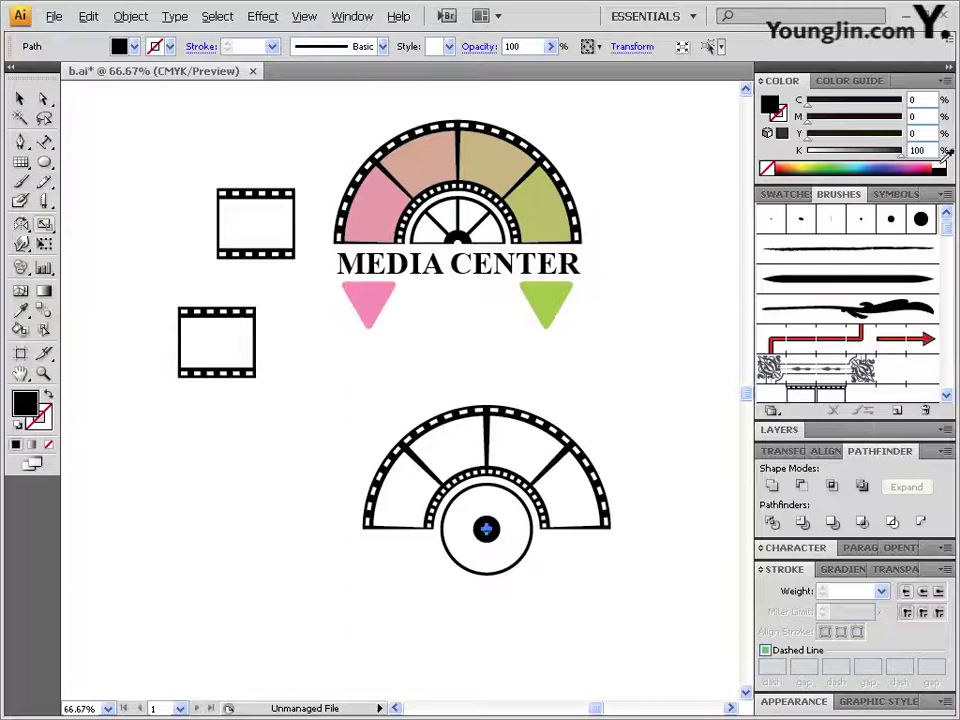
left_click_drag(43, 98, 80, 125)
left_click(221, 485)
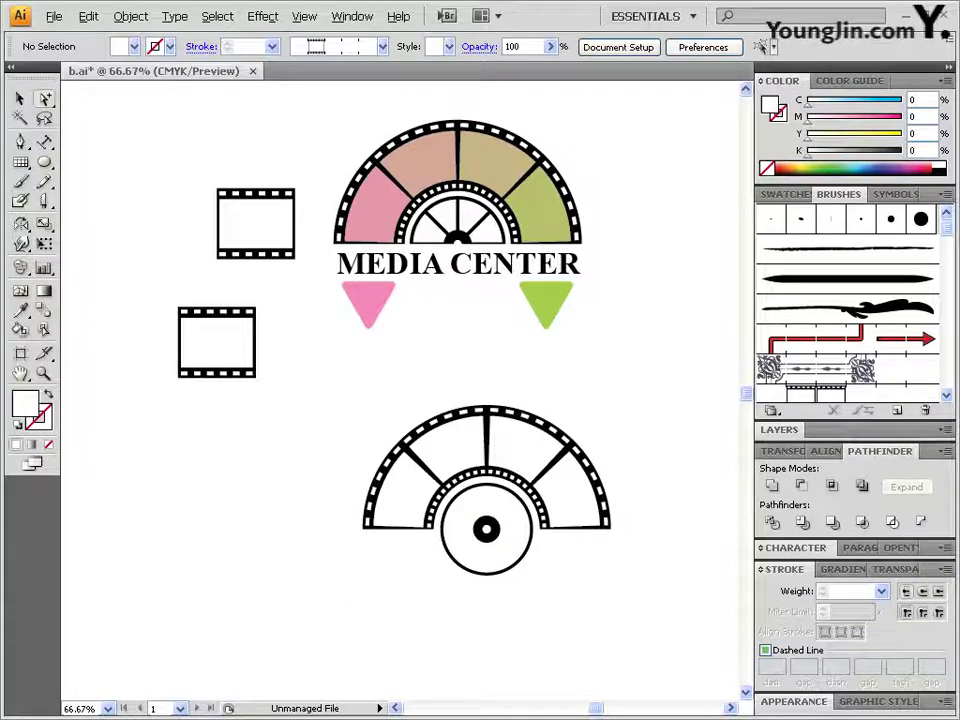
Subtract the small white circle from the black hub circle to punch a hole through its center.
left_click(497, 530)
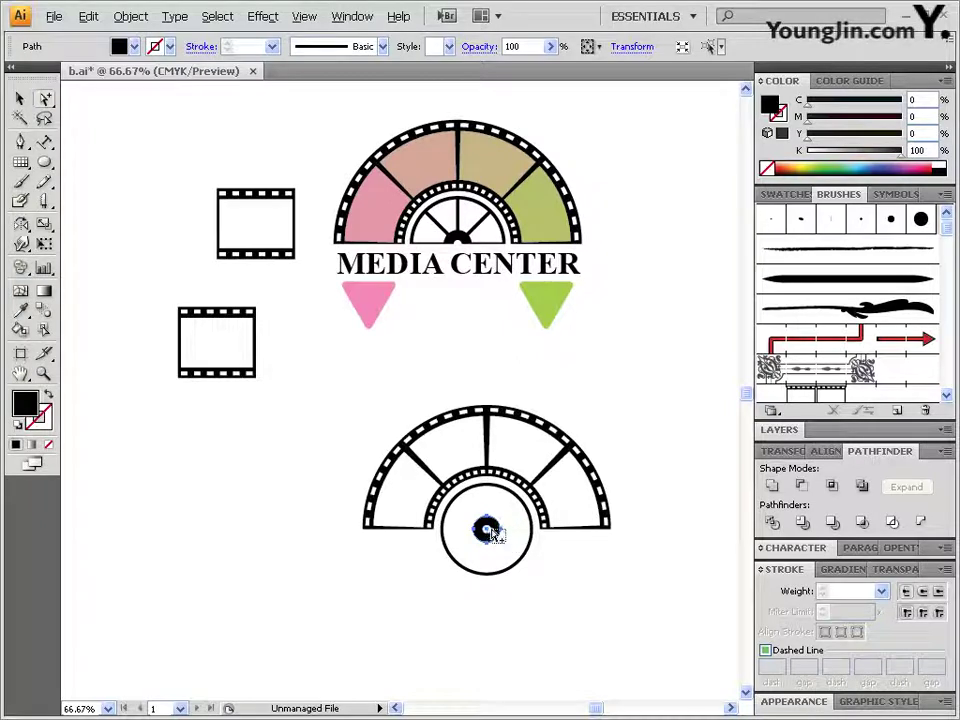
left_click(487, 529, "shift")
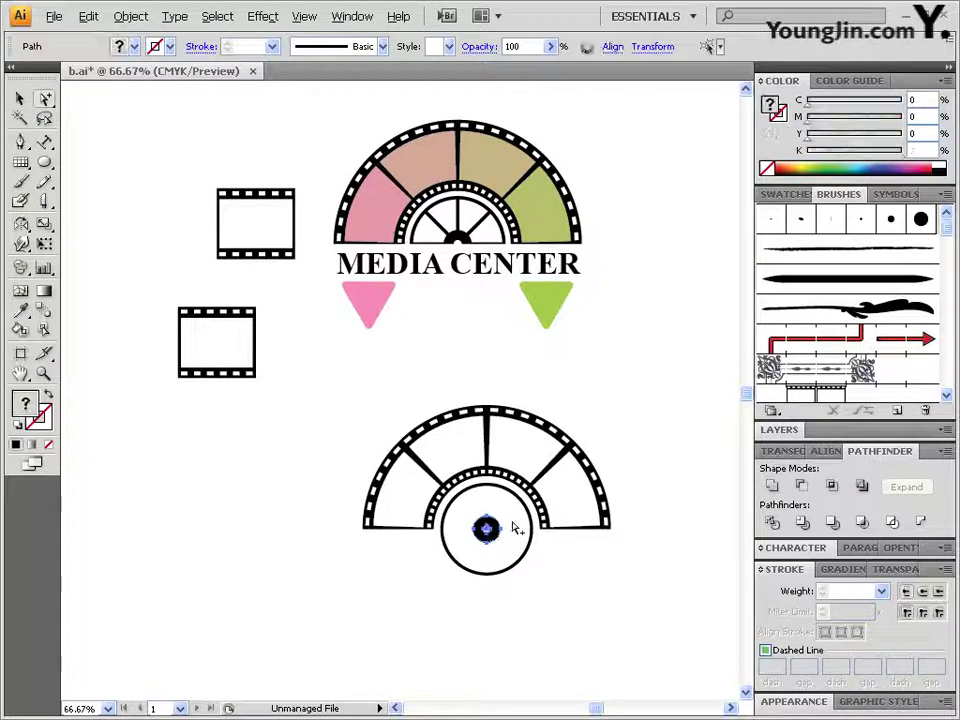
left_click(805, 486)
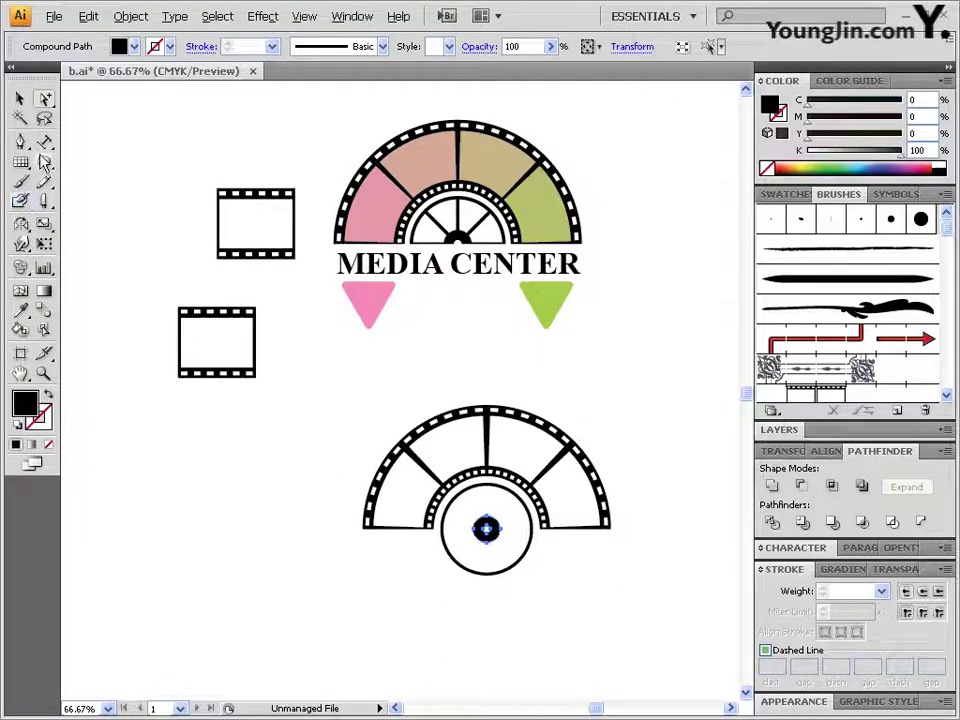
Draw a vertical spoke from the top of the inner circle down to the hub, with a 5 pt black stroke.
left_click_drag(20, 162, 58, 168)
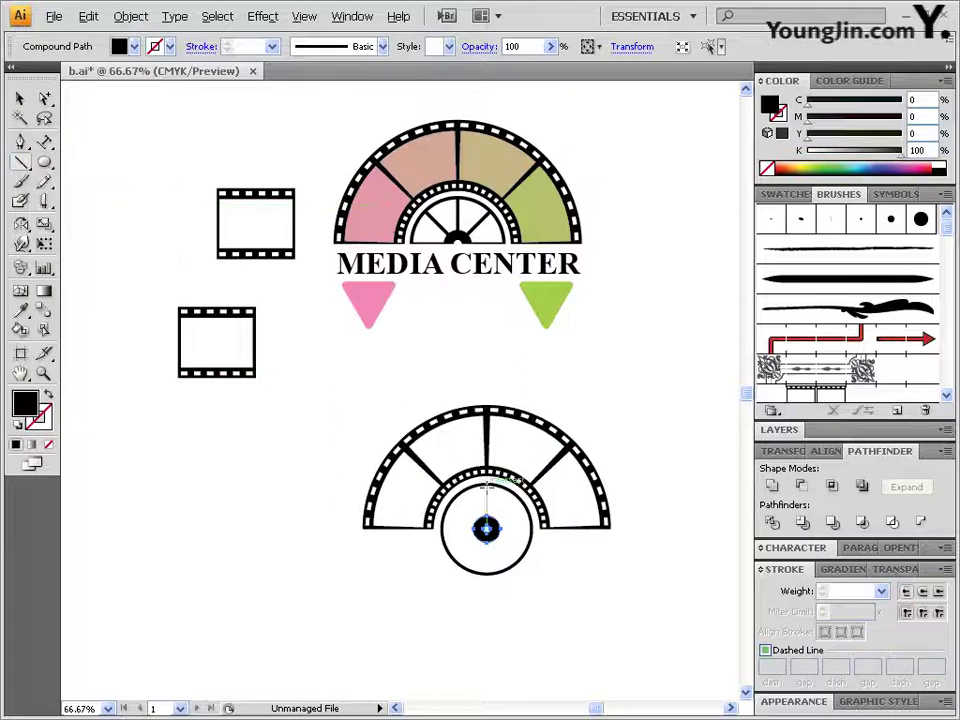
left_click_drag(487, 484, 487, 516)
key("ctrl+z")
left_click_drag(486, 494, 486, 520)
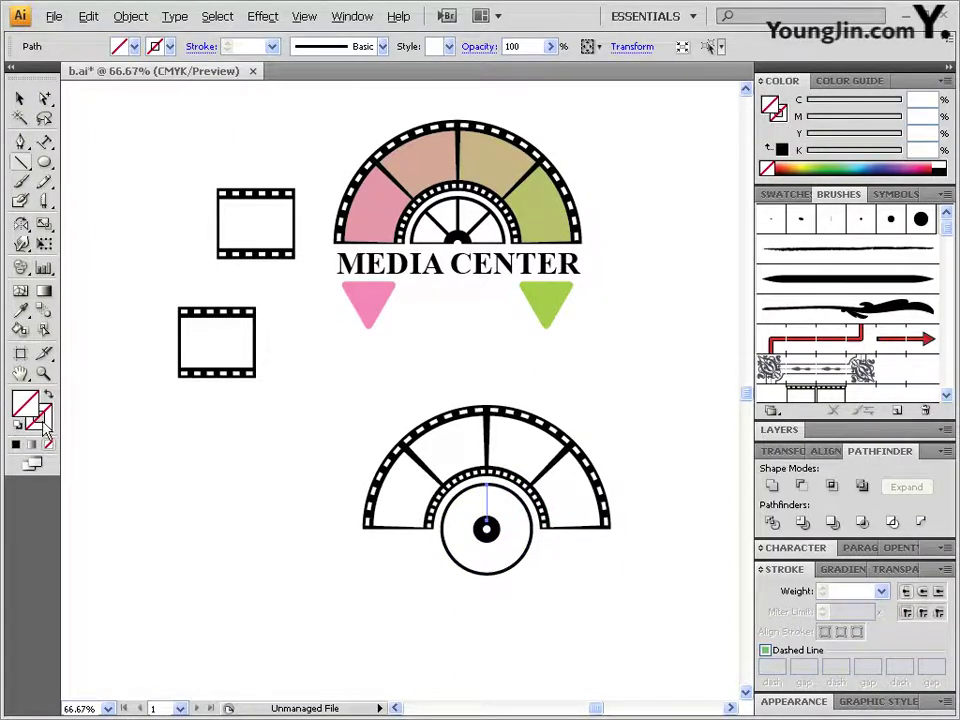
left_click(16, 444)
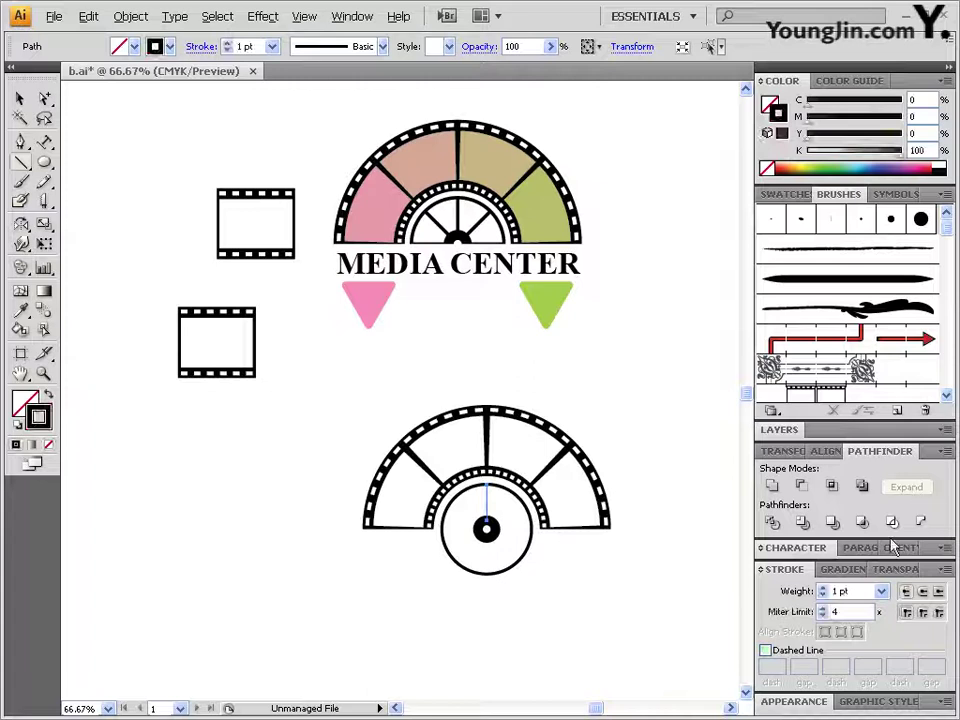
left_click(881, 591)
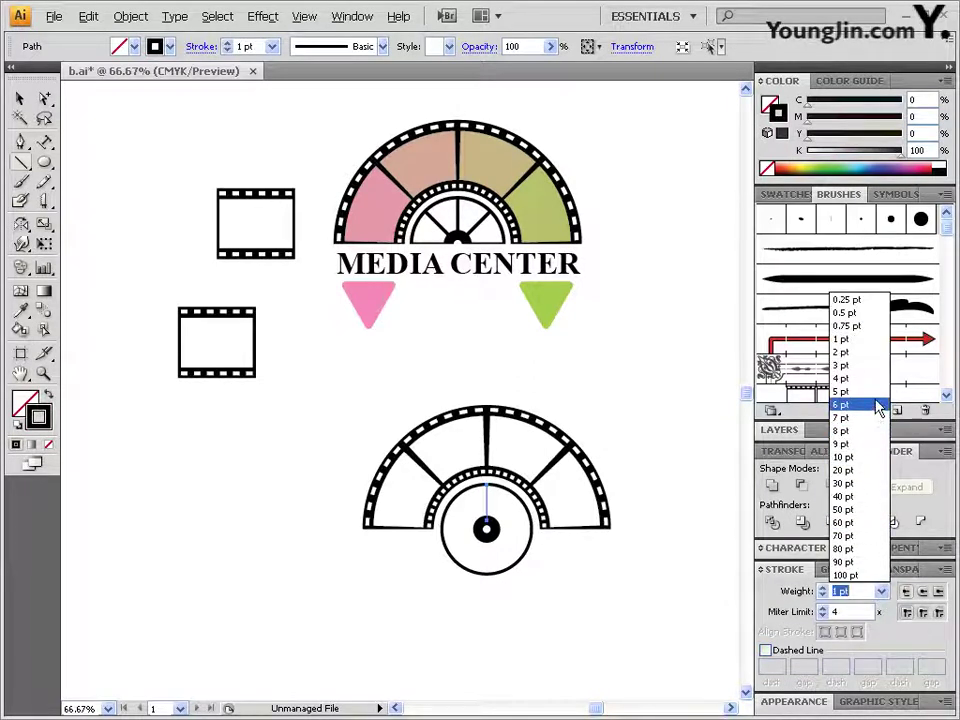
left_click(874, 392)
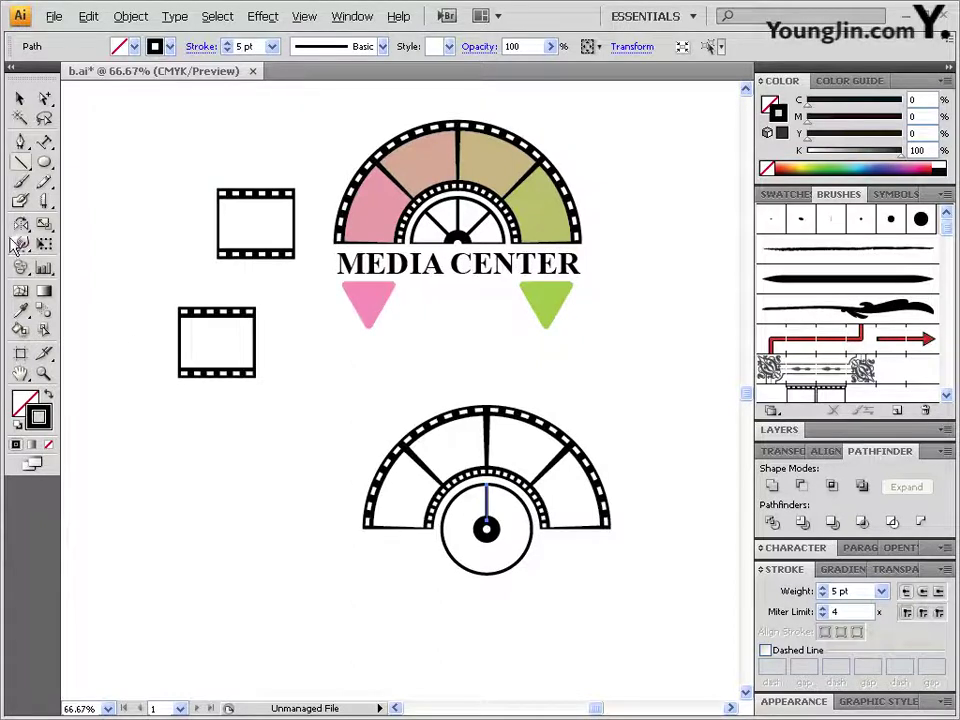
Make a copy of the spoke rotated 45° about the hub's center.
left_click(24, 229)
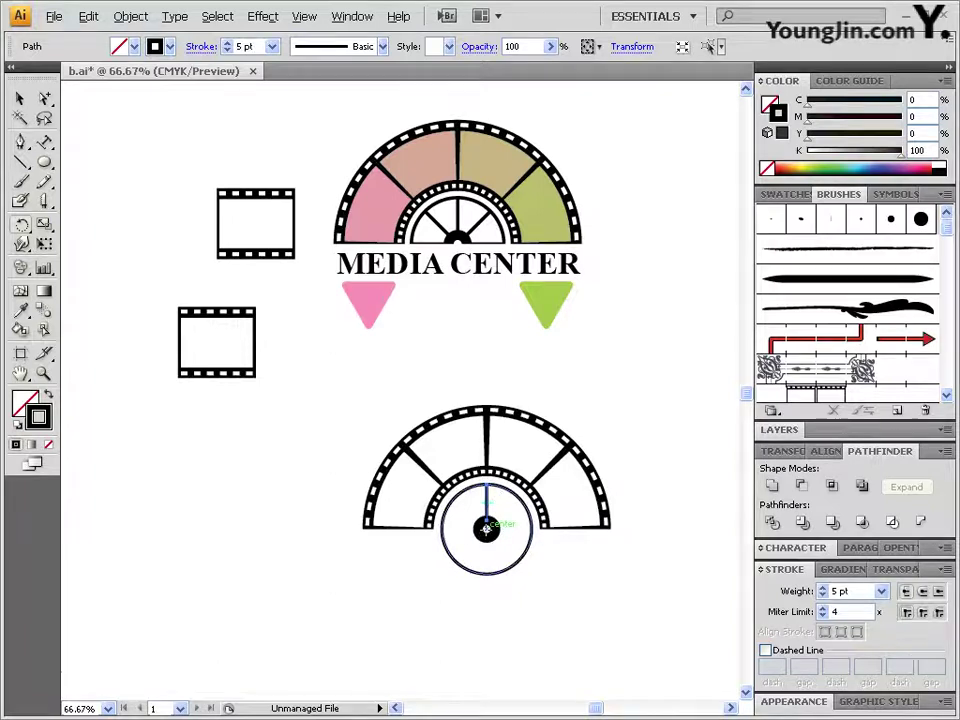
left_click(486, 528, "alt")
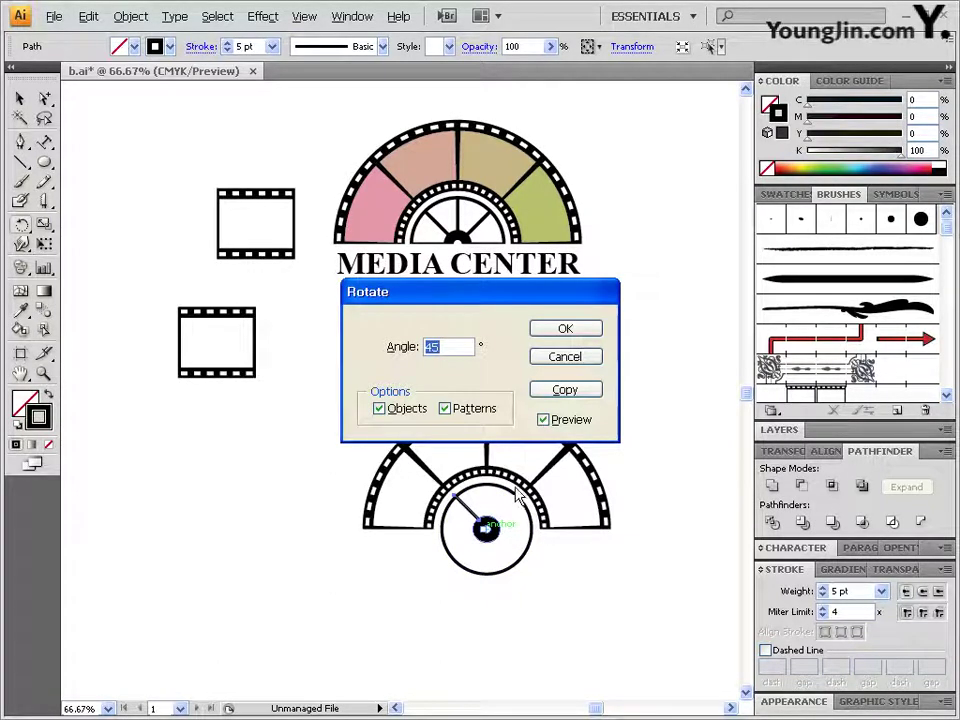
left_click(570, 360)
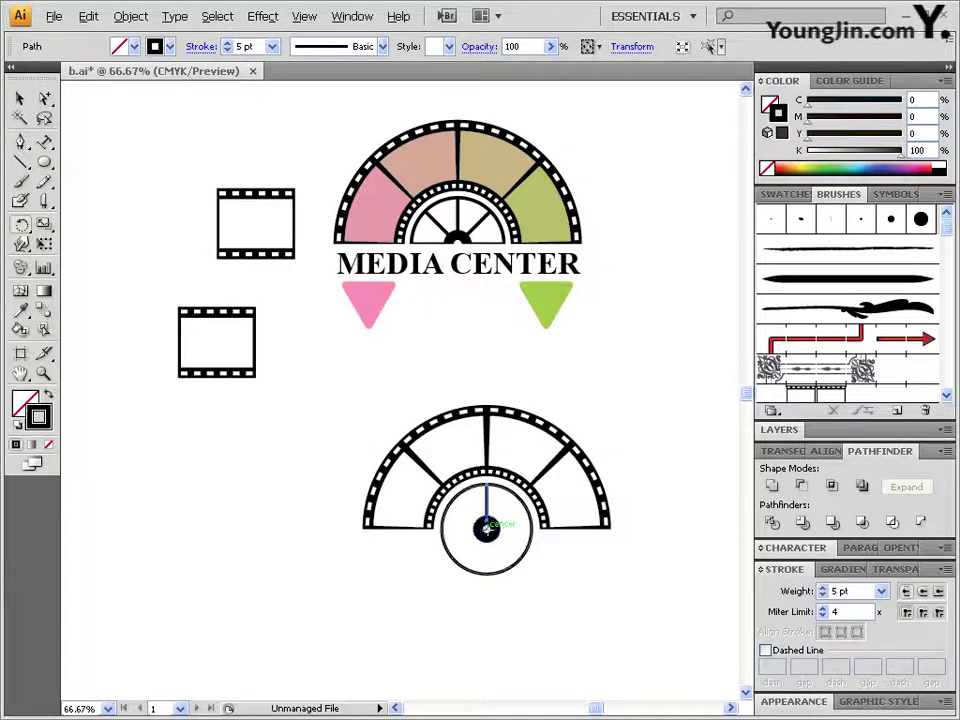
left_click(486, 527, "alt")
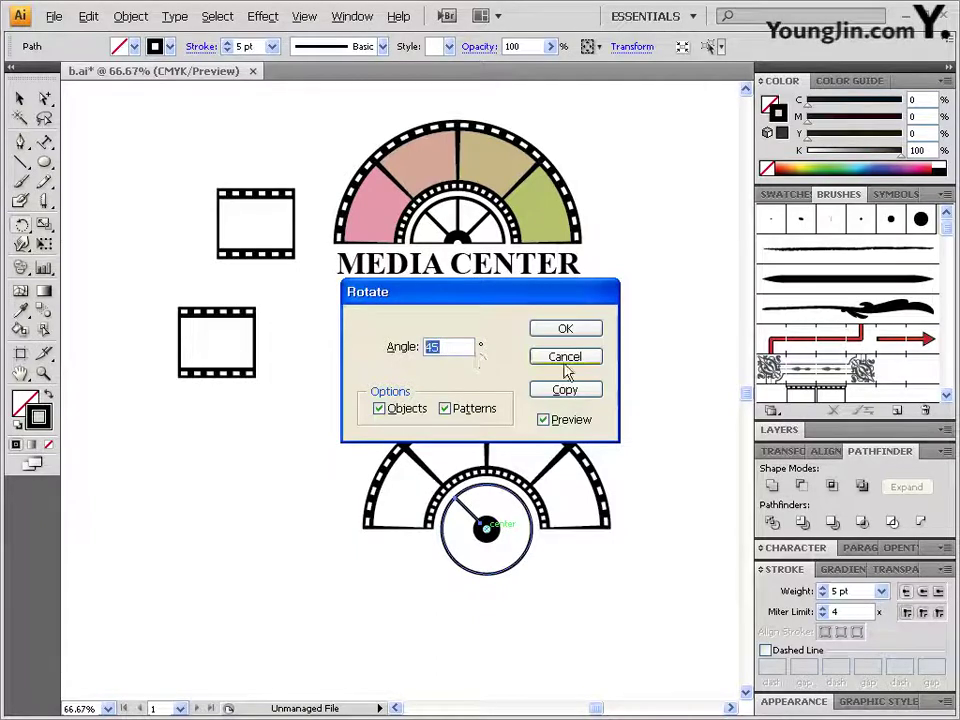
left_click(585, 390)
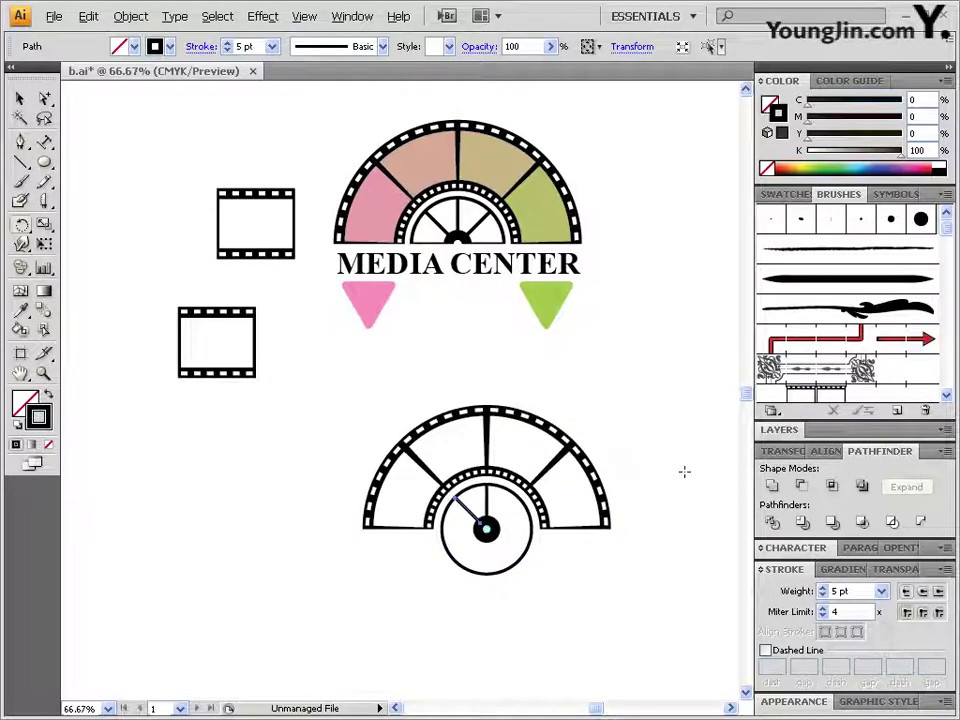
Repeat the rotated copy six more times to complete the wheel's eight spokes.
key("ctrl+d")
key("ctrl+d")
key("ctrl+d")
key("ctrl+d")
key("ctrl+d")
key("ctrl+d")
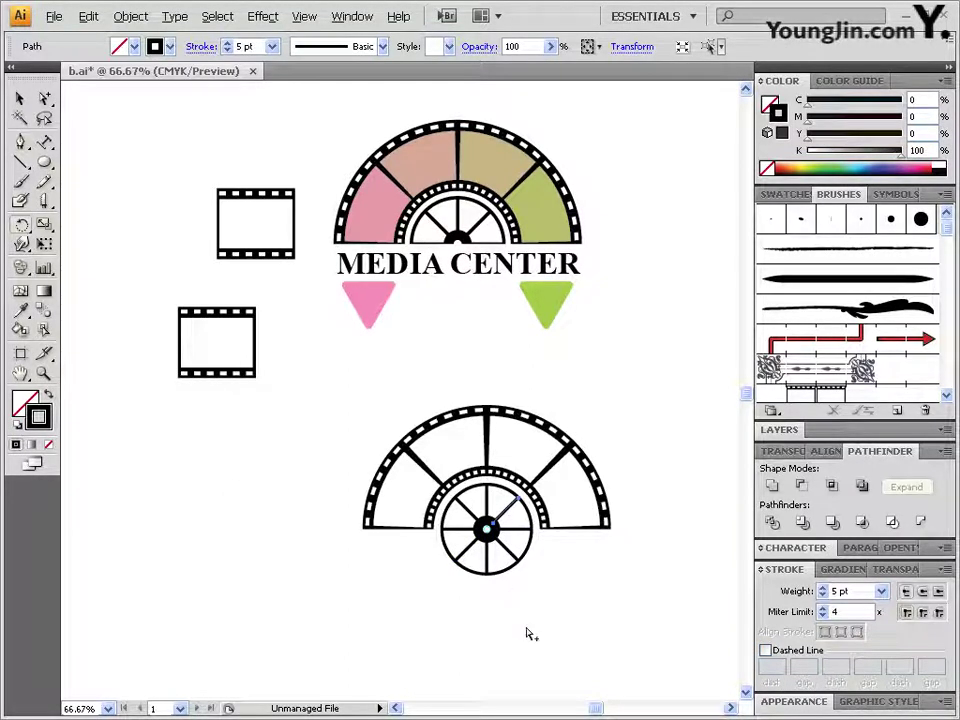
Outline the strokes of the whole wheel and unite the circle, spokes and hub into one shape.
left_click_drag(533, 575, 506, 520)
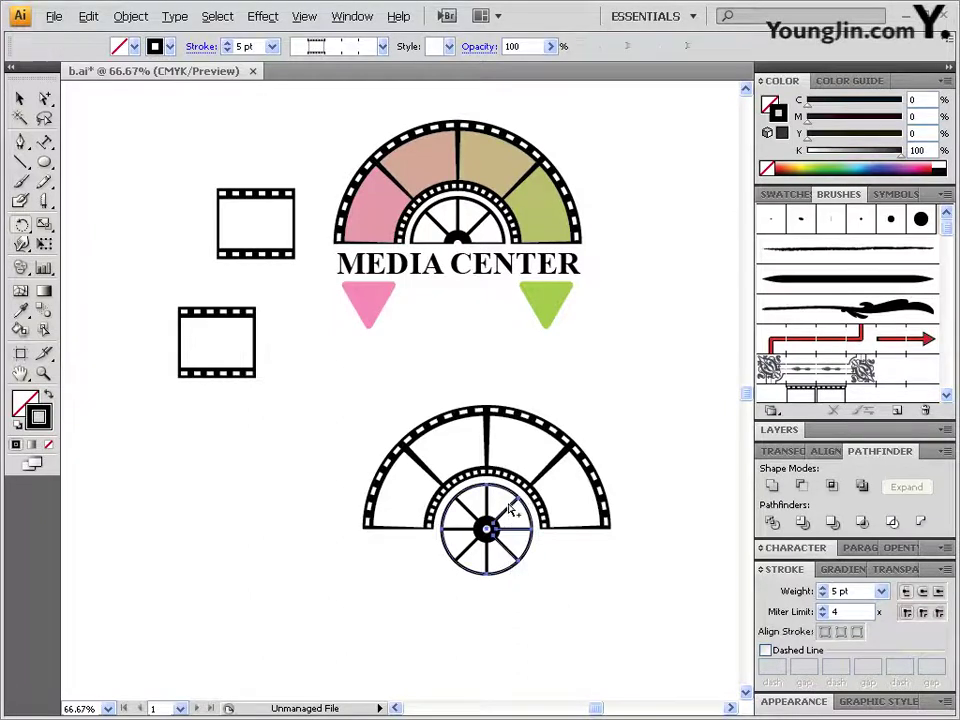
left_click_drag(538, 601, 460, 505)
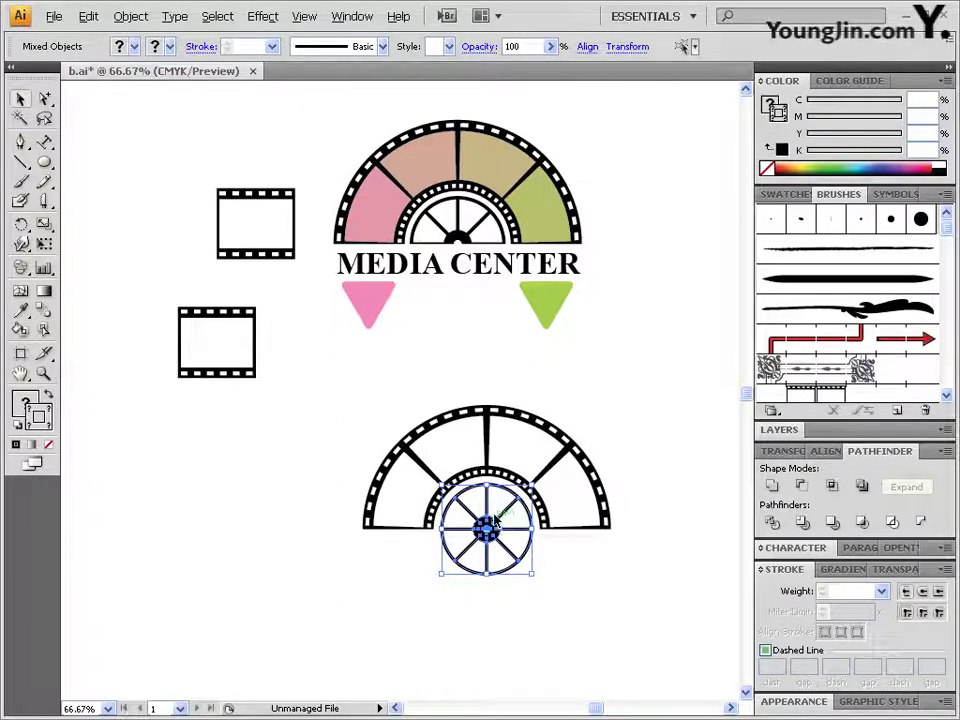
left_click(498, 524, "shift")
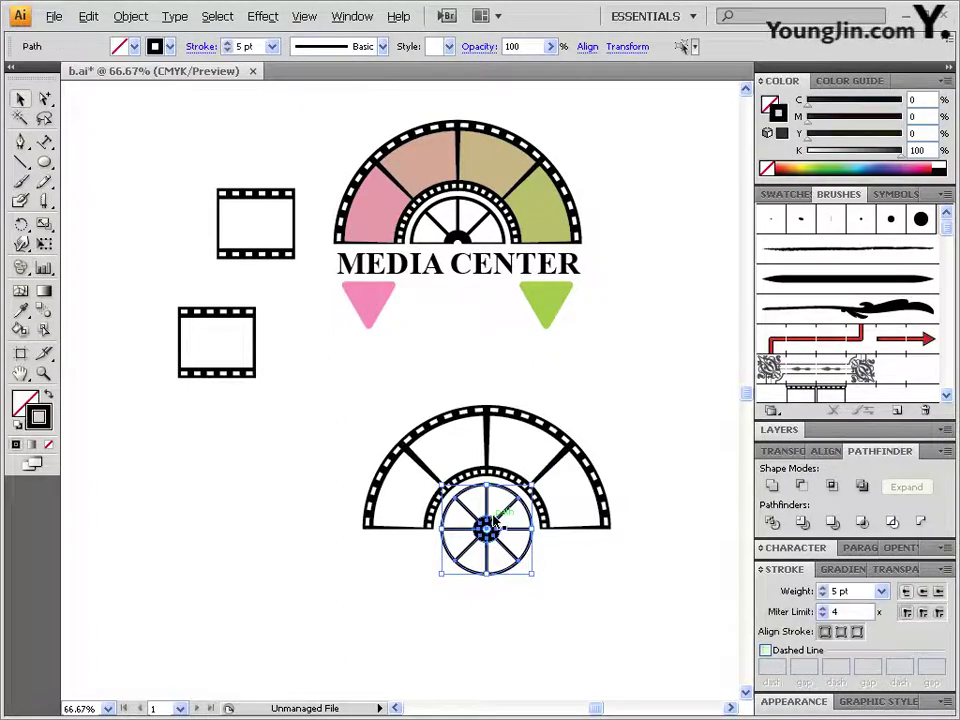
left_click(131, 16)
mouse_move(180, 325)
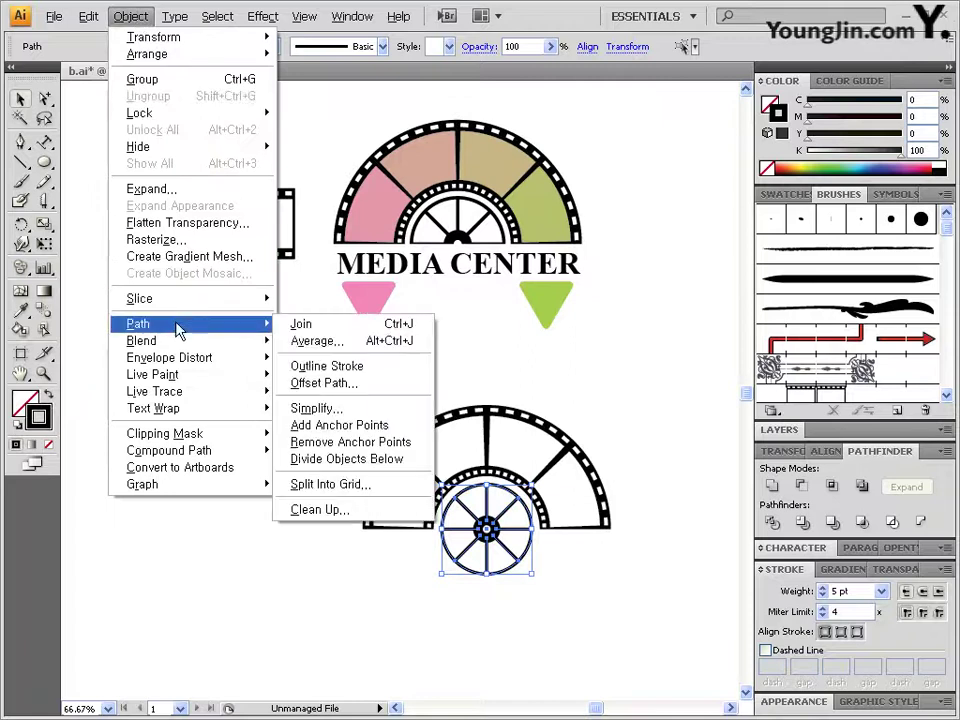
left_click(333, 367)
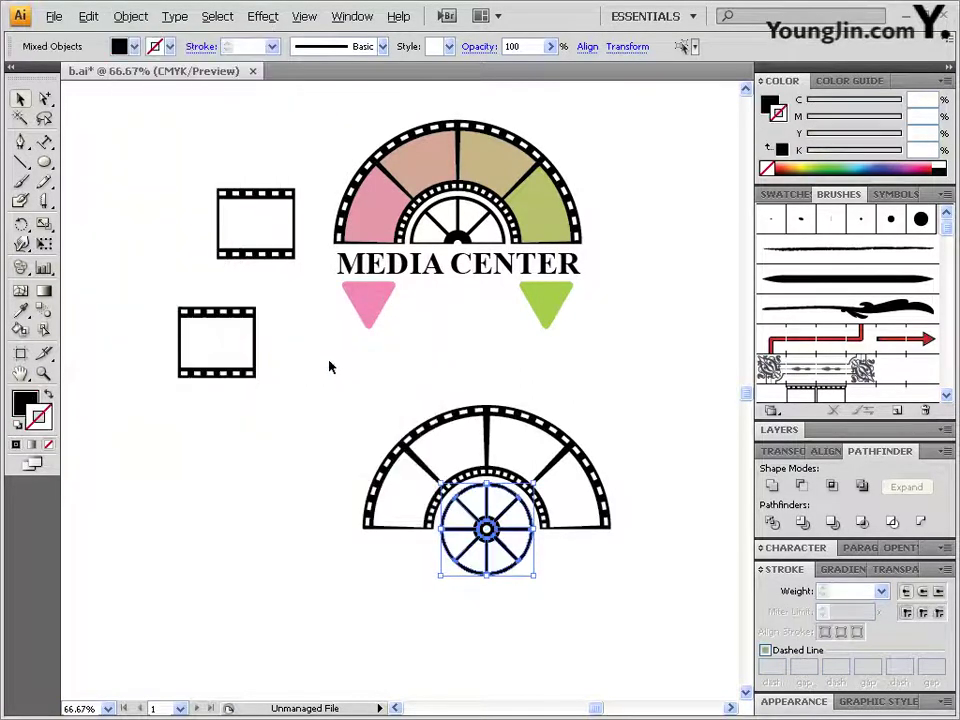
left_click(772, 487)
left_click(533, 574)
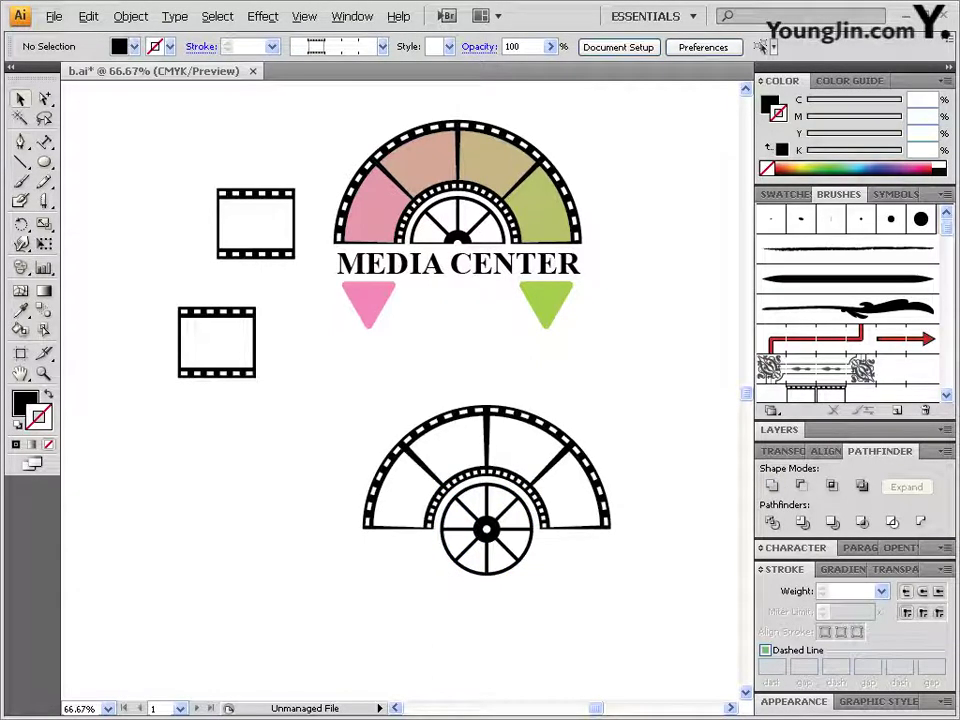
Draw a rectangle over the wheel's lower half, starting at the arc's baseline, and subtract it from the wheel.
key("a")
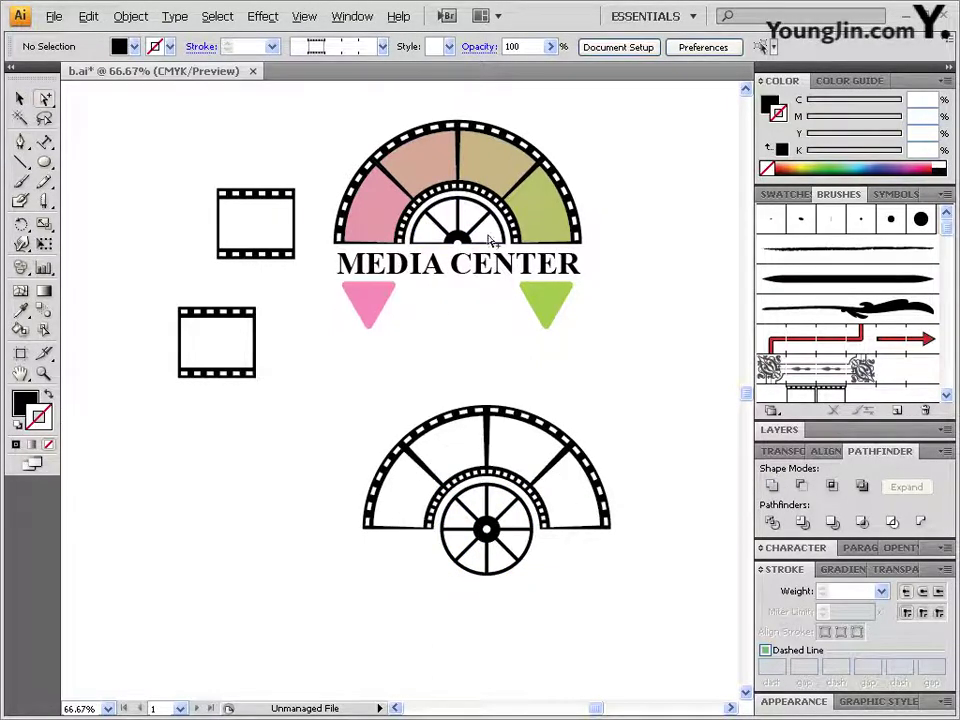
left_click_drag(44, 162, 105, 163)
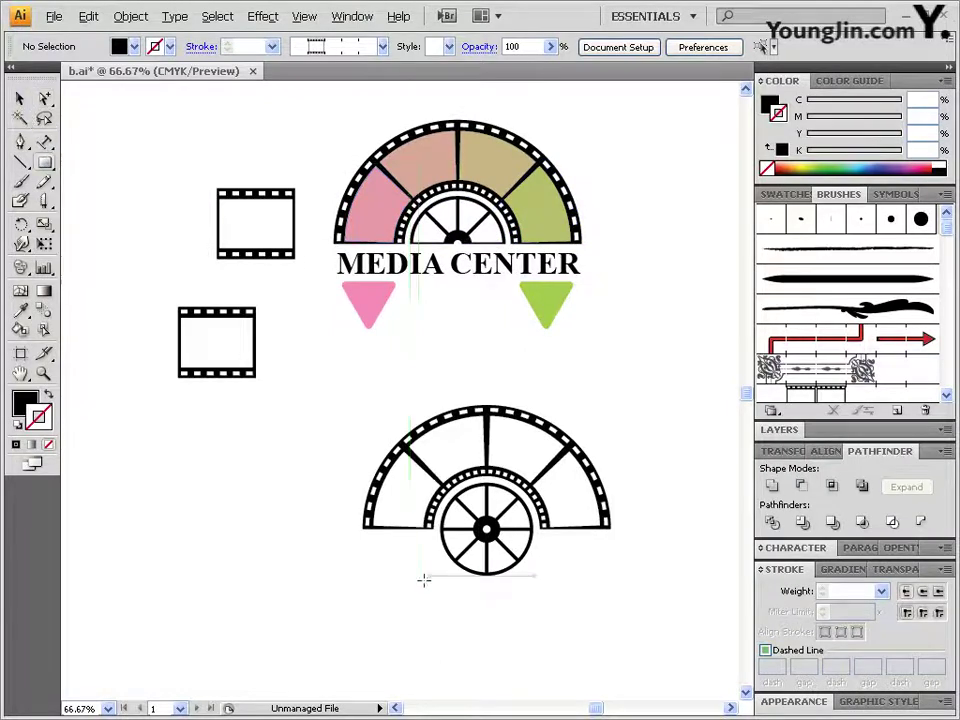
left_click_drag(397, 527, 589, 599)
key("v")
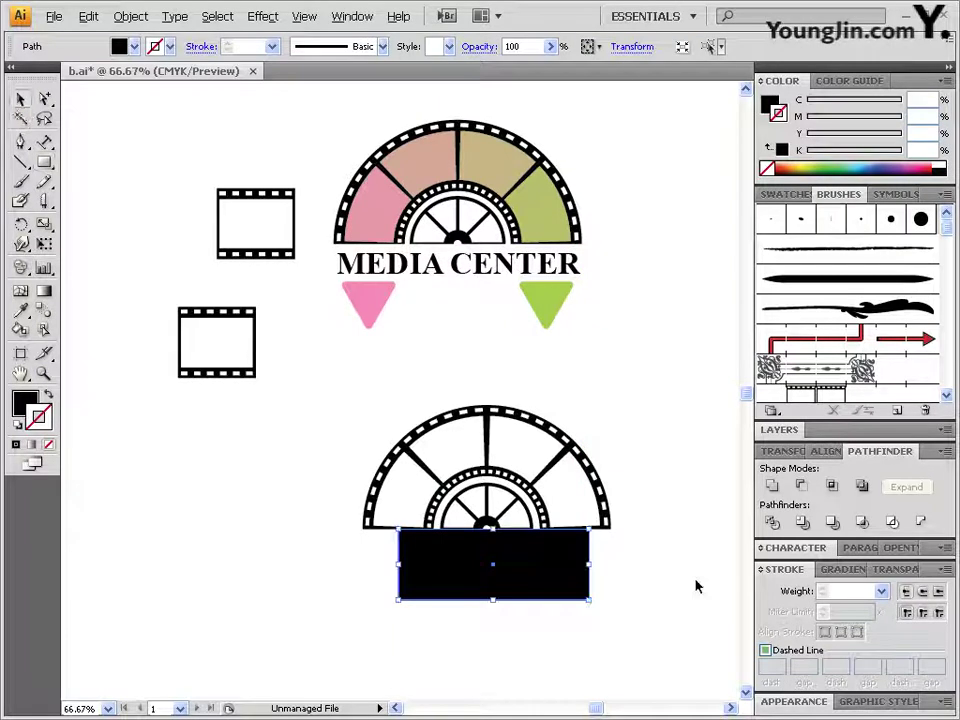
left_click_drag(518, 635, 468, 515)
left_click(471, 521, "shift")
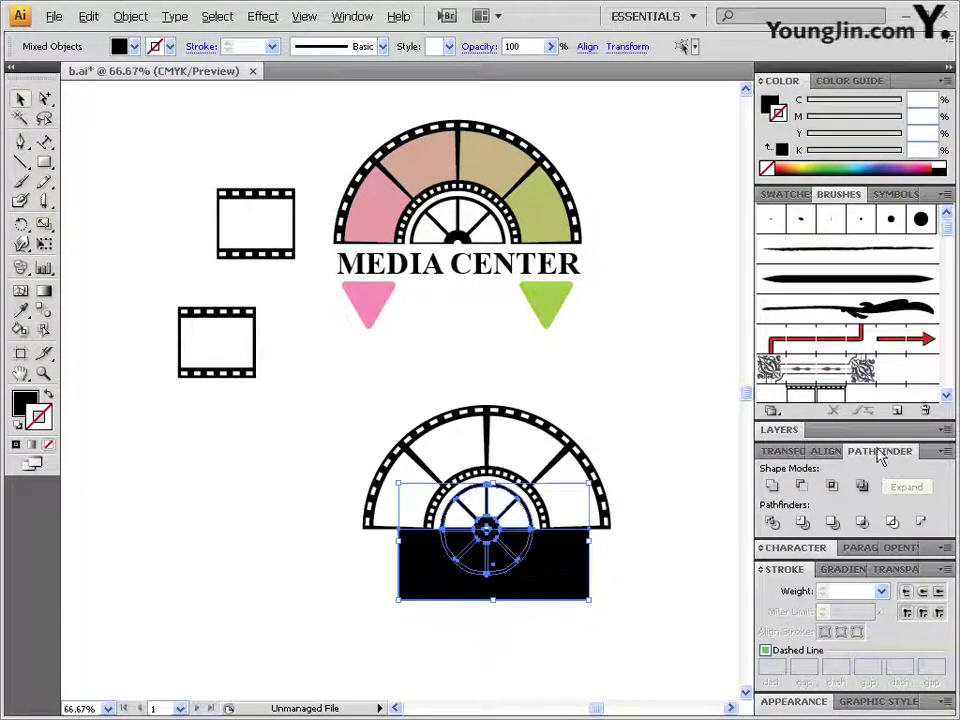
left_click(802, 487)
left_click(551, 574)
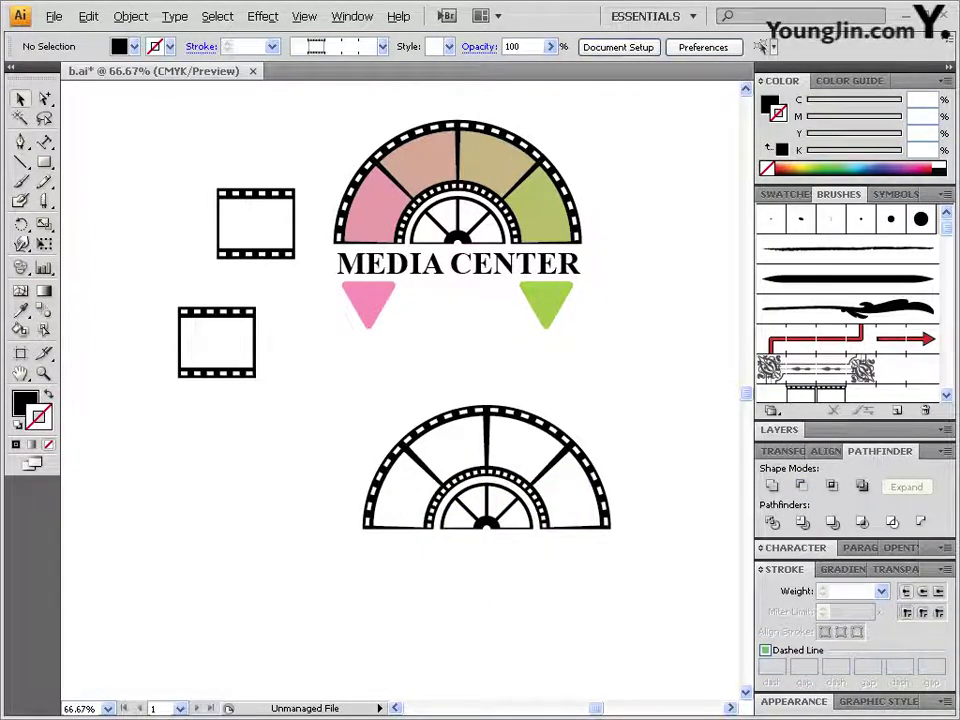
Paste the text MEDIA CENTER in Times New Roman Bold, 50 pt, just below the film arc.
left_click(45, 146)
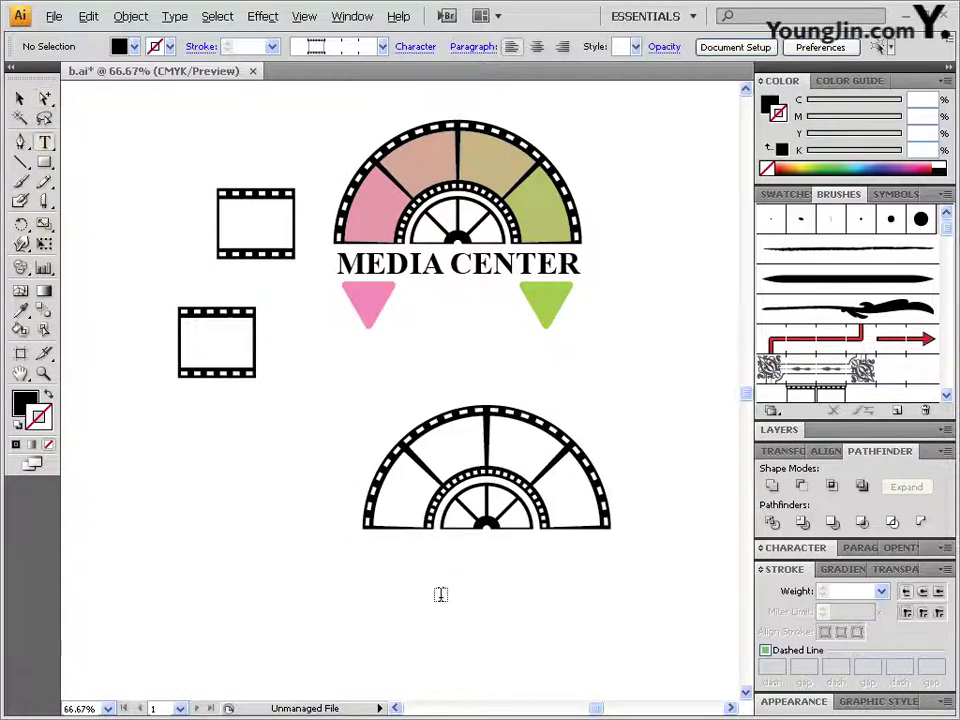
left_click(370, 554)
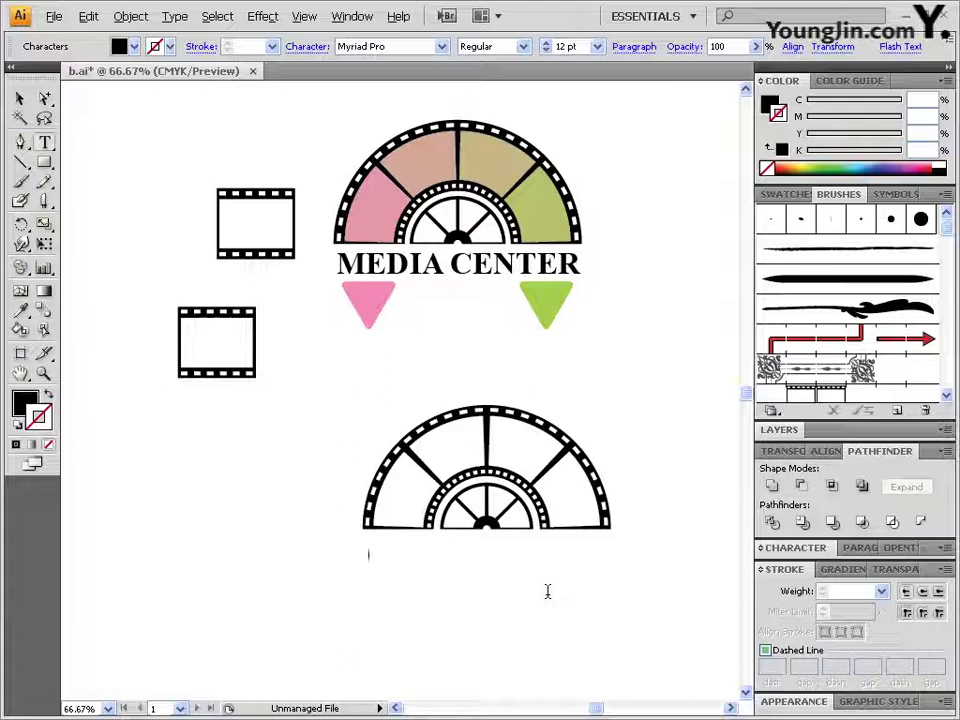
key("ctrl+v")
key("Escape")
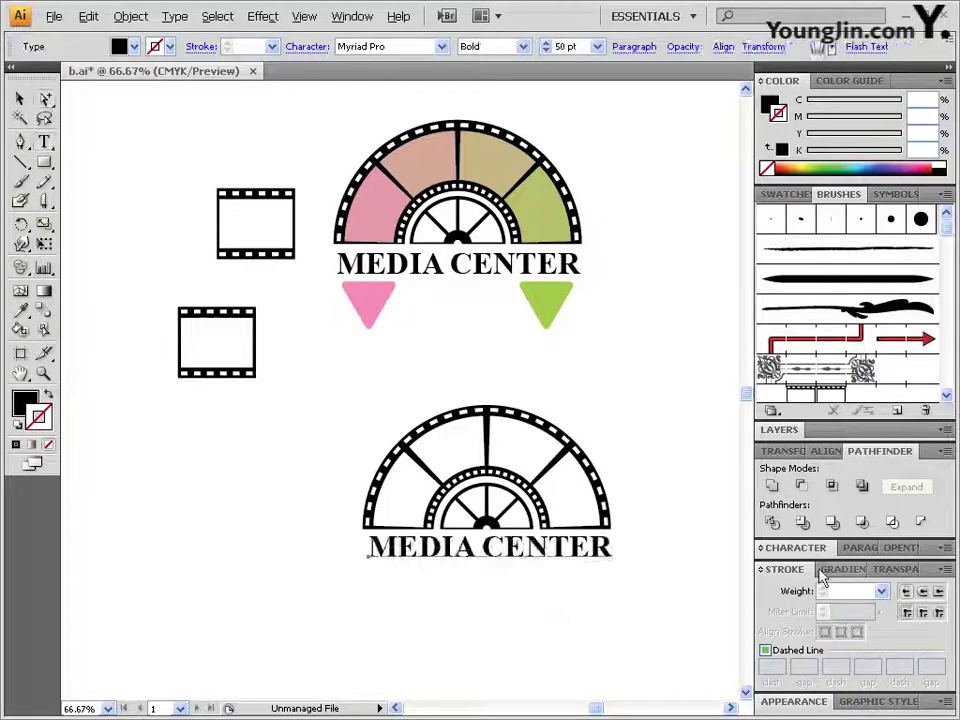
left_click(763, 553)
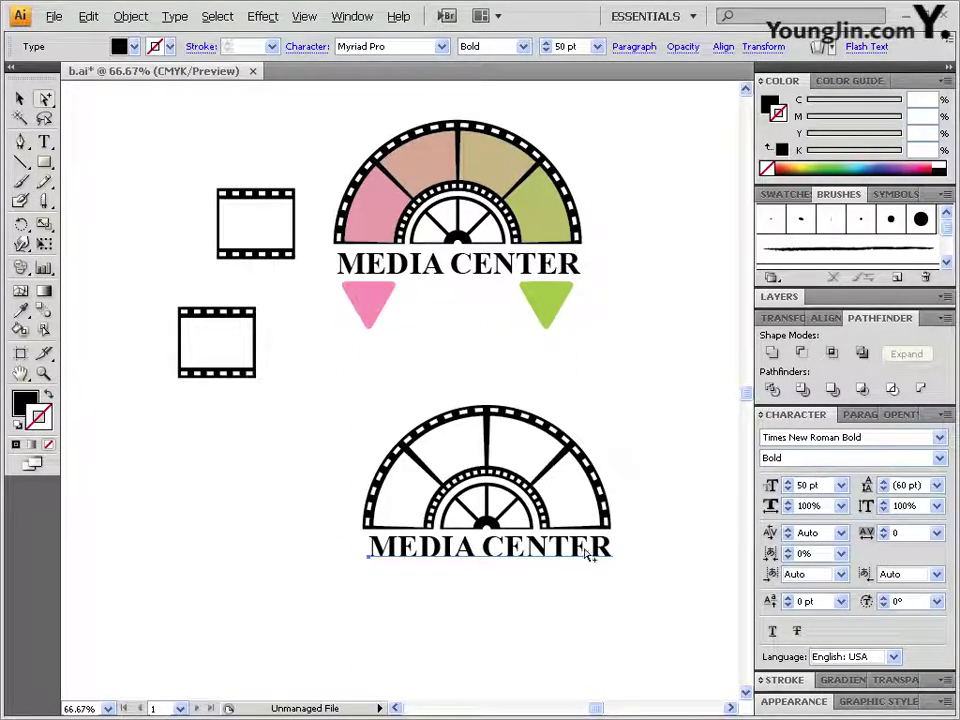
Nudge the MEDIA CENTER text slightly left to line it up with the arc's width.
key("Left")
key("Left")
key("Left")
key("Left")
key("Left")
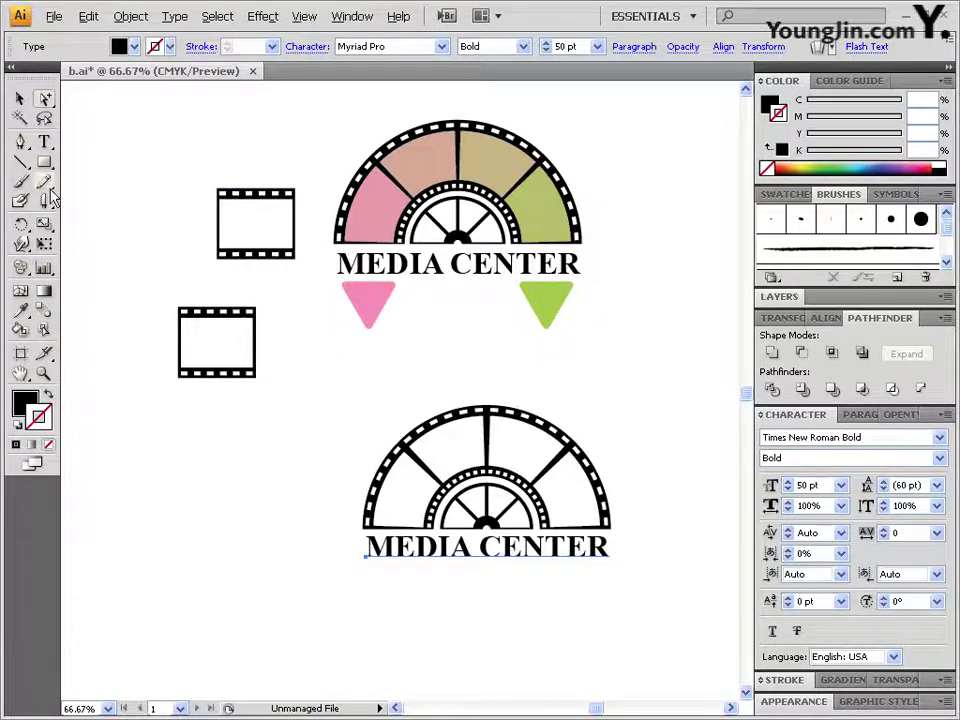
Draw a downward-pointing, three-sided polygon beneath the left end of the MEDIA CENTER text.
left_click_drag(47, 162, 116, 228)
left_click_drag(407, 602, 398, 644)
key("Up")
key("Up")
key("Up")
key("Down")
key("Down")
key("Down")
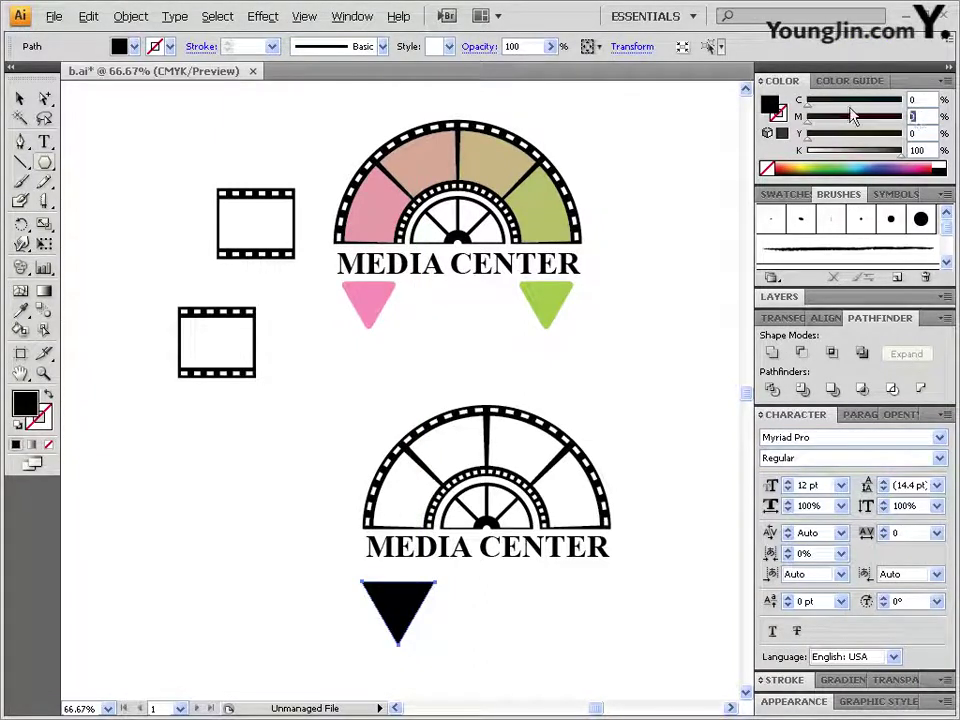
Set the triangle's fill to 60% magenta and 0% black, and move it up slightly toward the MEDIA CENTER text.
type("60")
left_click(928, 150)
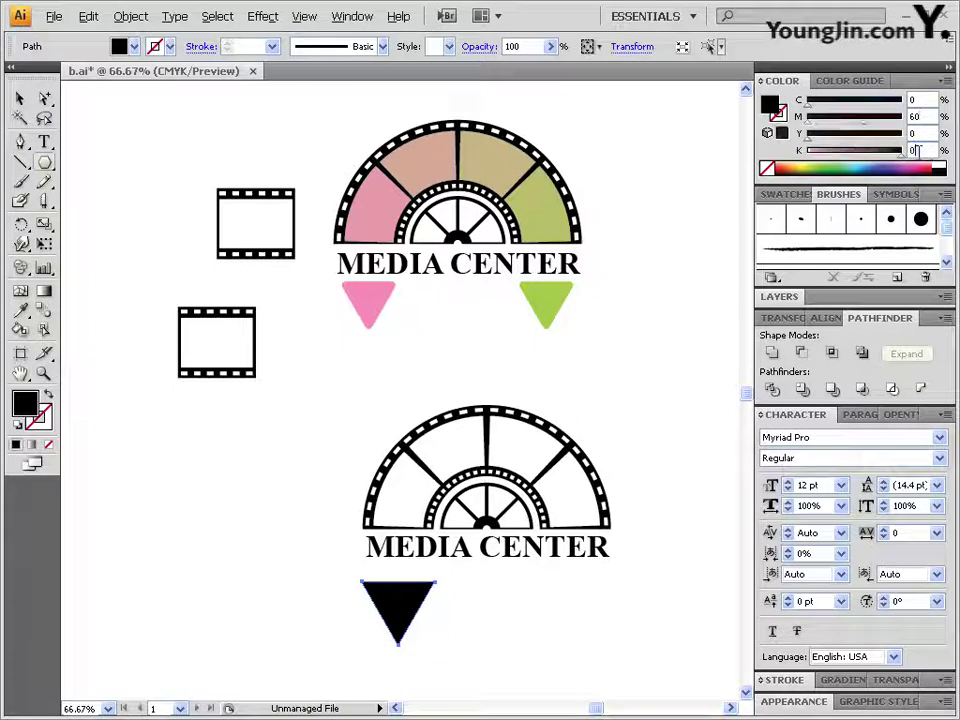
type("0")
key("Return")
left_click(22, 98)
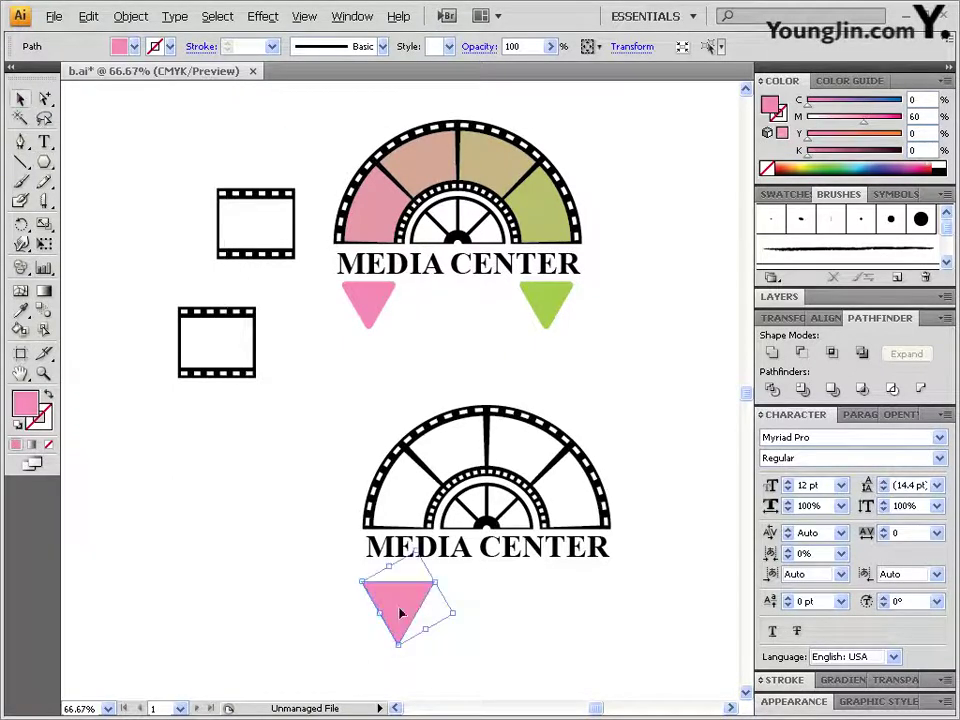
left_click_drag(400, 600, 400, 585)
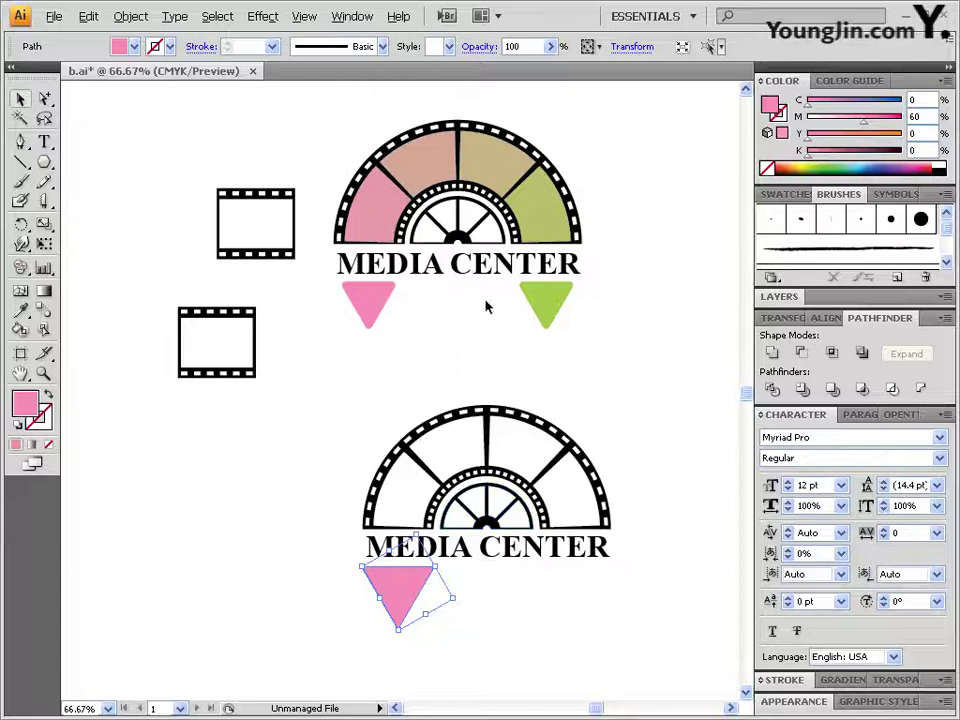
Apply the Round Corners effect with a 4 mm radius to the pink triangle and inspect its corners up close.
left_click(262, 16)
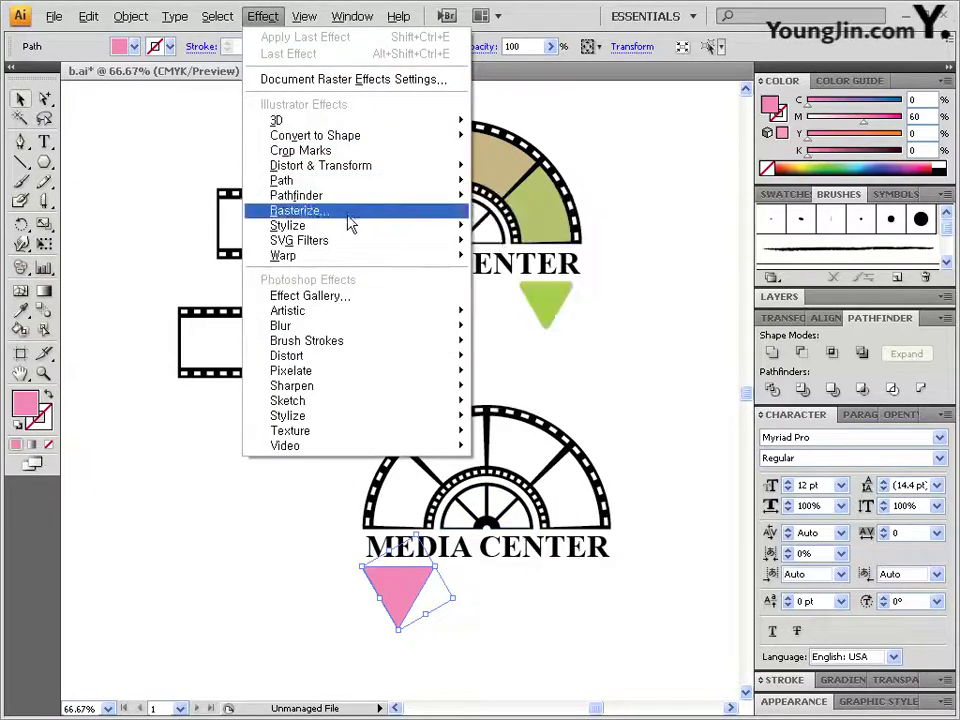
mouse_move(358, 227)
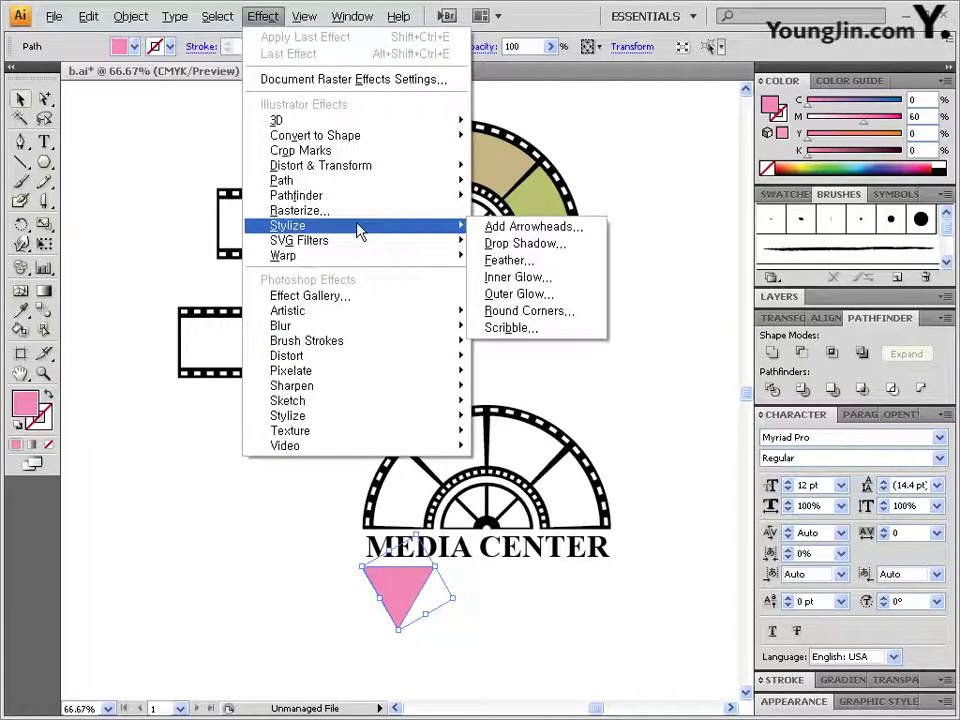
left_click(530, 311)
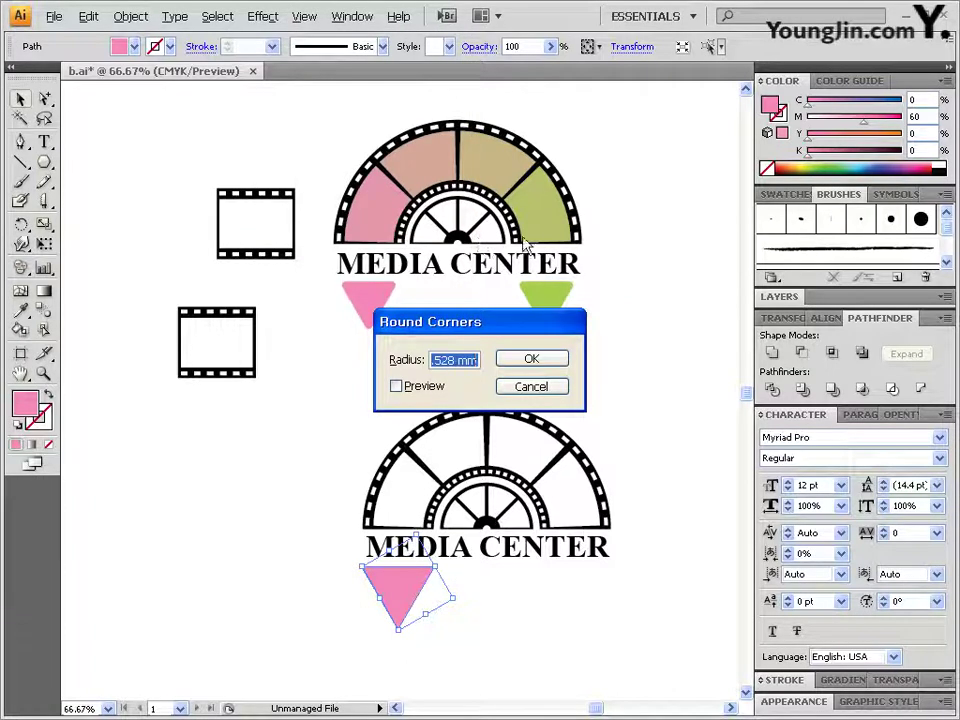
left_click_drag(455, 358, 383, 370)
type("4")
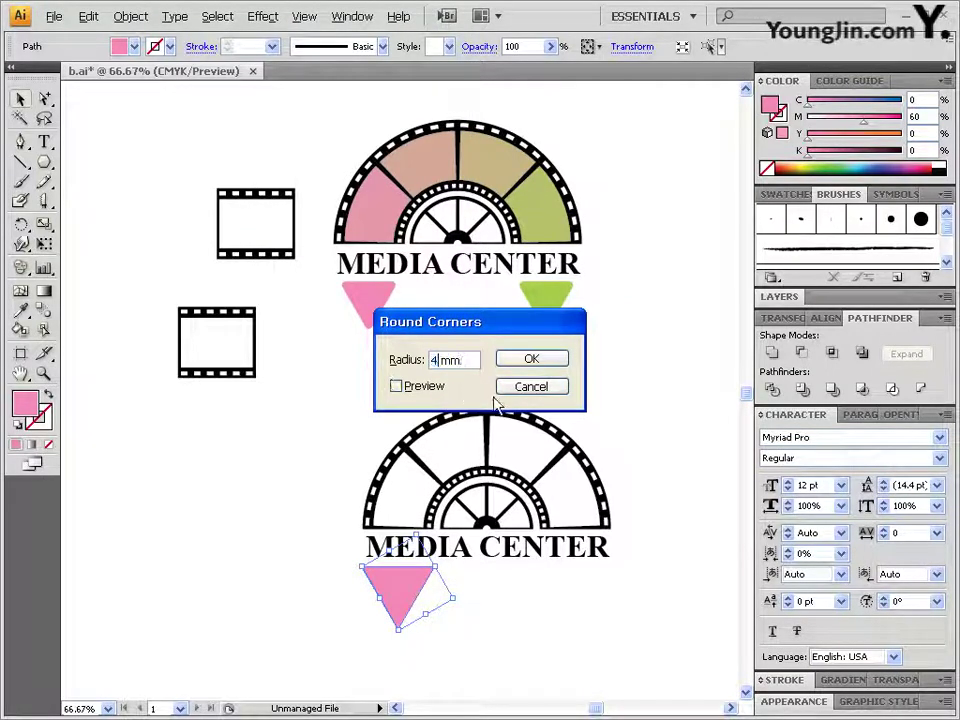
left_click(430, 392)
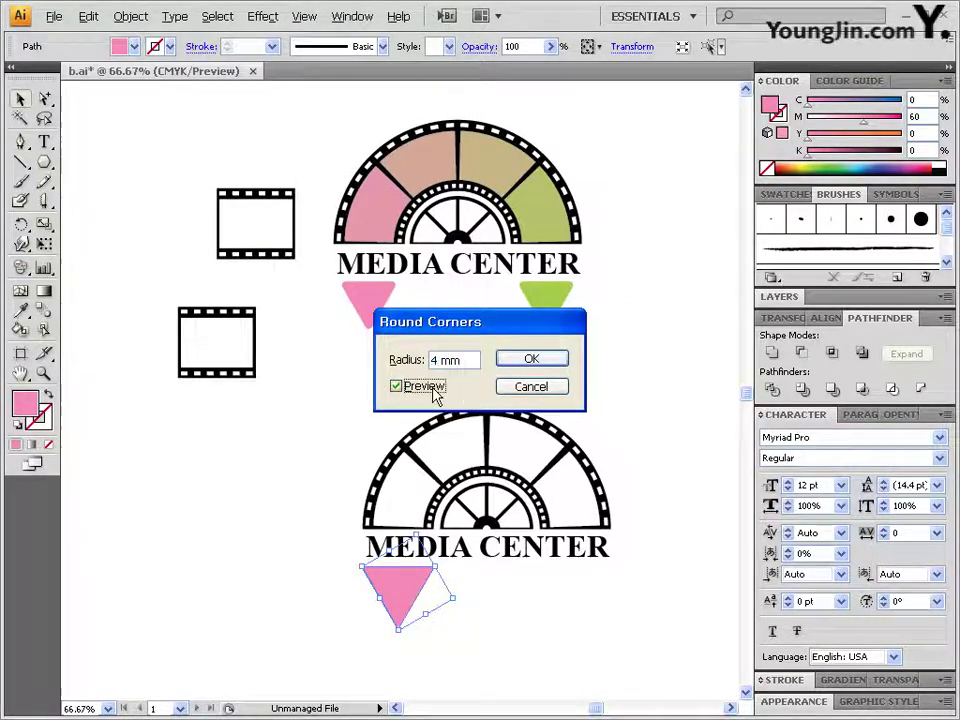
left_click(528, 360)
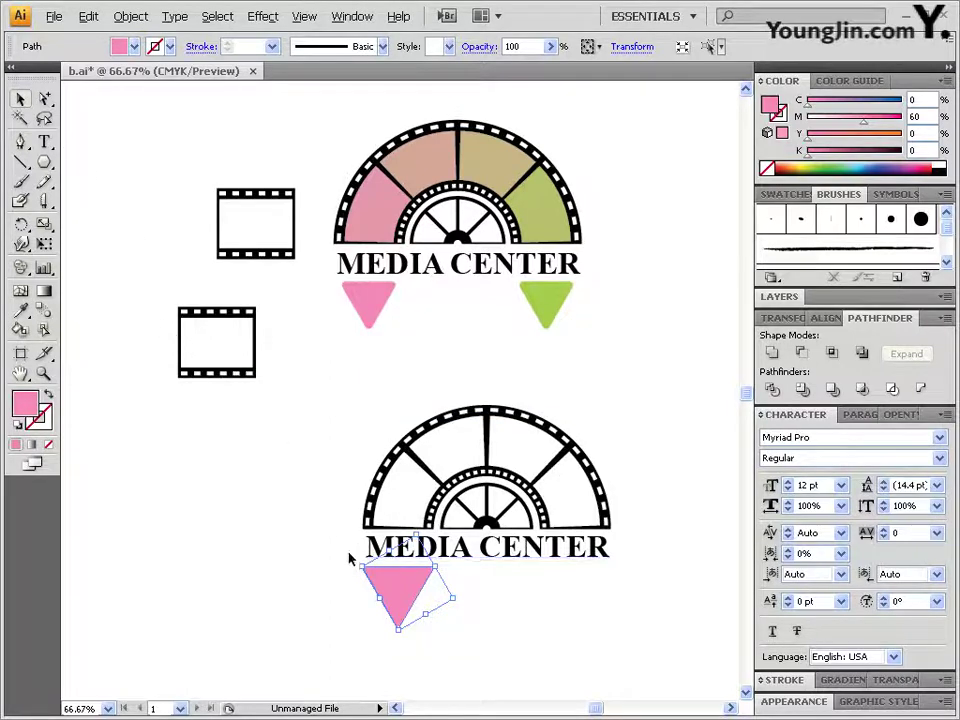
key("ctrl+space")
left_click_drag(306, 482, 446, 626)
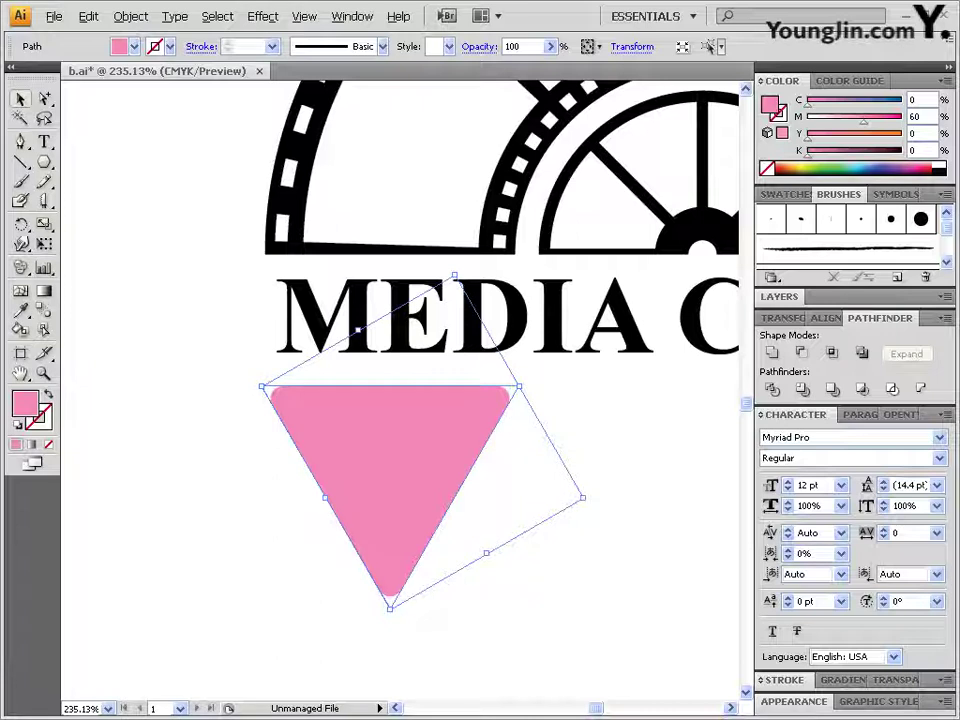
Duplicate the rounded pink triangle straight across to beneath the right end of the MEDIA CENTER text.
left_click(618, 453)
key("ctrl+alt+space")
left_click(522, 451, "ctrl+alt")
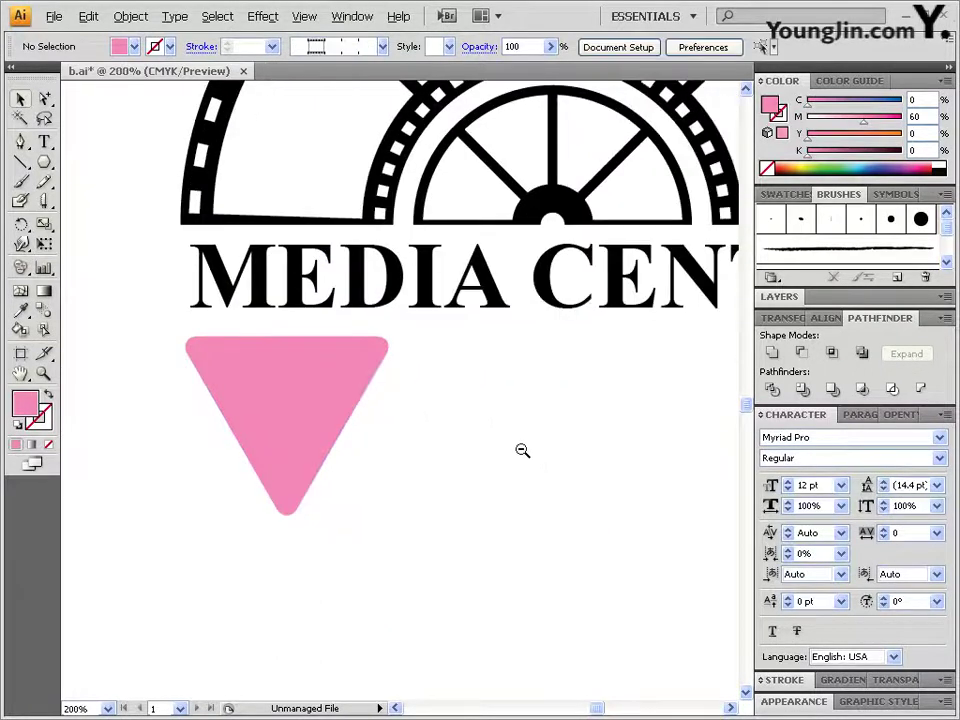
left_click(521, 450, "ctrl+alt")
key("space")
left_click_drag(463, 382, 432, 434)
left_click(225, 386)
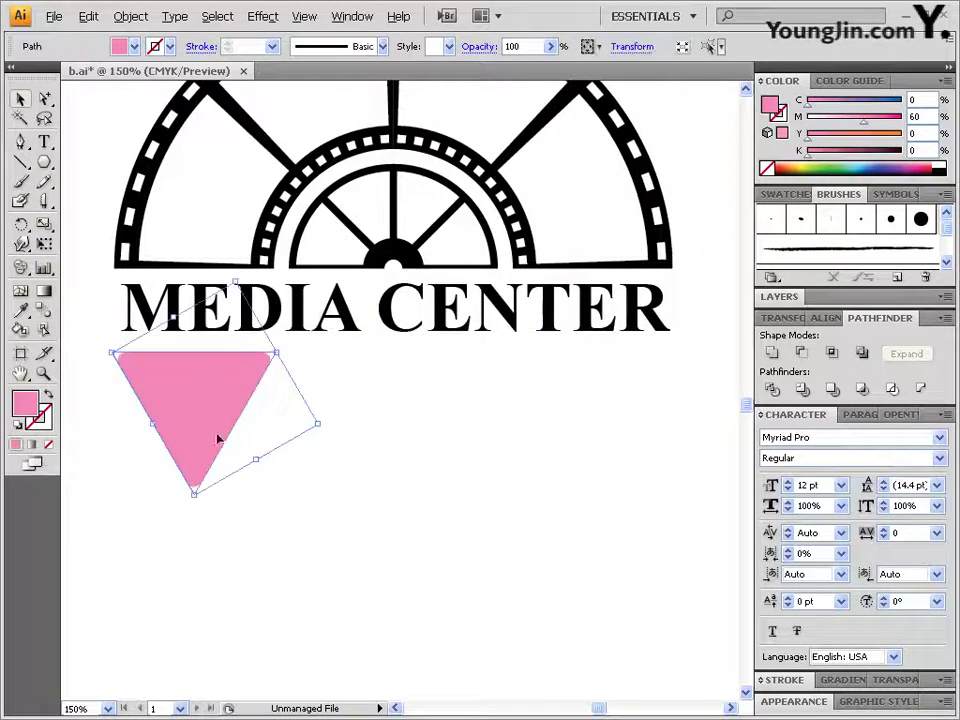
left_click_drag(197, 403, 601, 424)
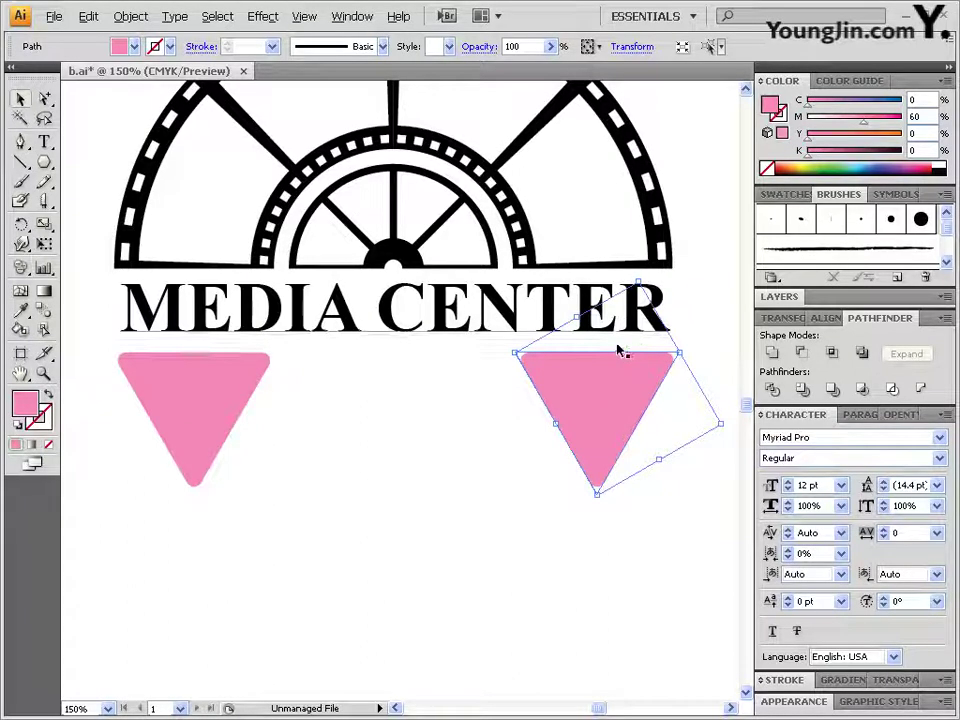
Recolor the duplicated triangle by sampling the green of the finished reference logo's triangle with the Eyedropper.
left_click_drag(626, 313, 594, 433)
left_click(544, 429, "ctrl+alt")
left_click_drag(439, 304, 507, 375)
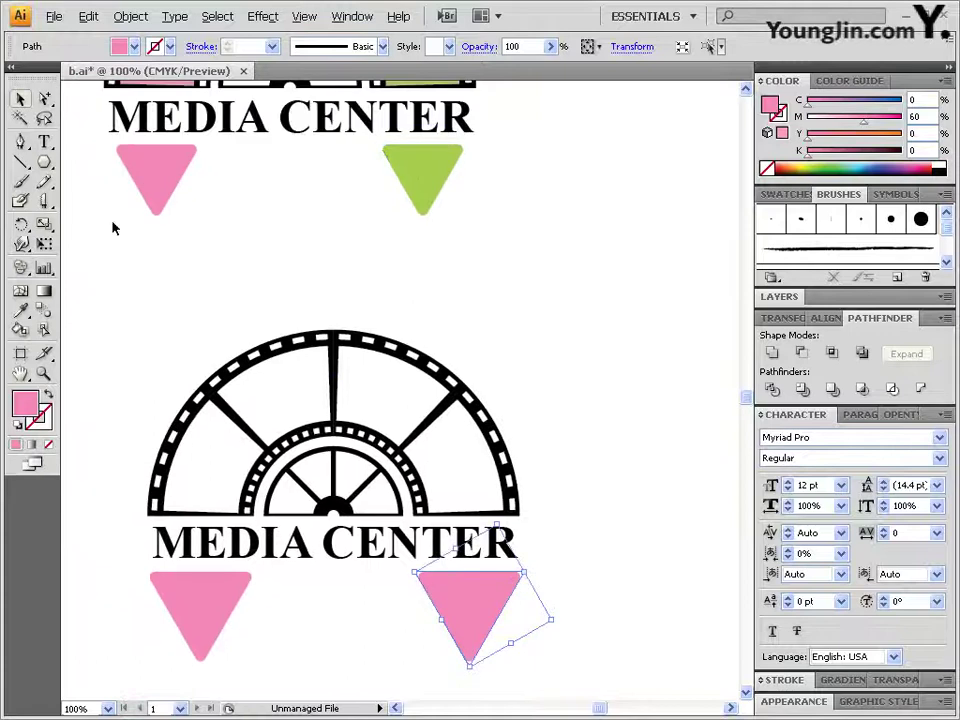
key("i")
left_click(440, 164)
left_click_drag(597, 524, 604, 482)
left_click(476, 604, "ctrl")
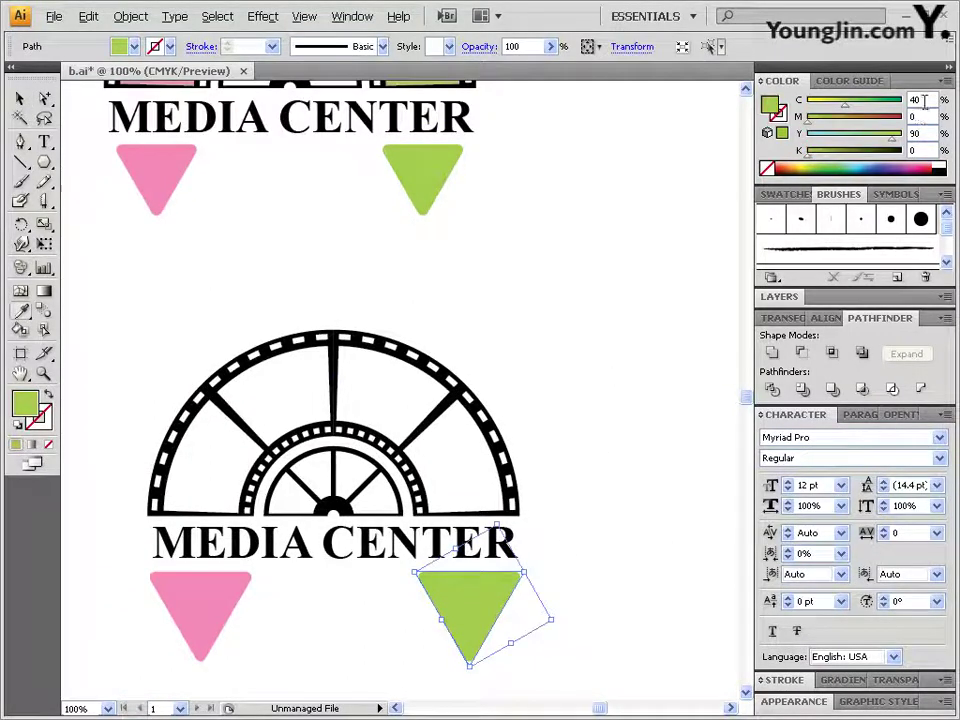
Expand the appearance of the filmstrip-brush arc in the new logo into editable shapes.
left_click(44, 98)
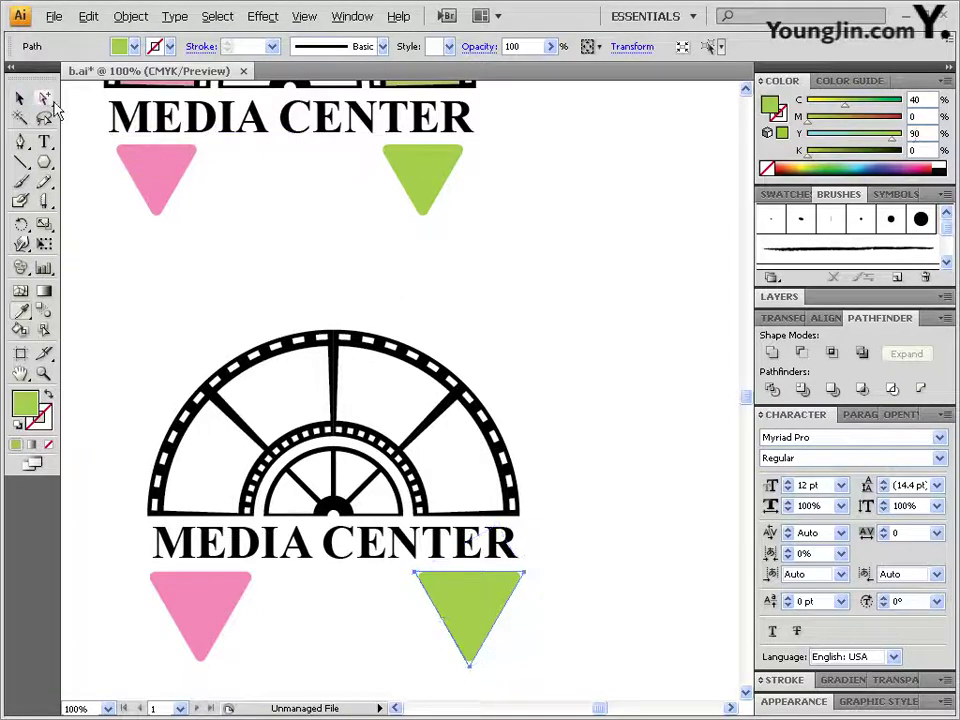
left_click(627, 410)
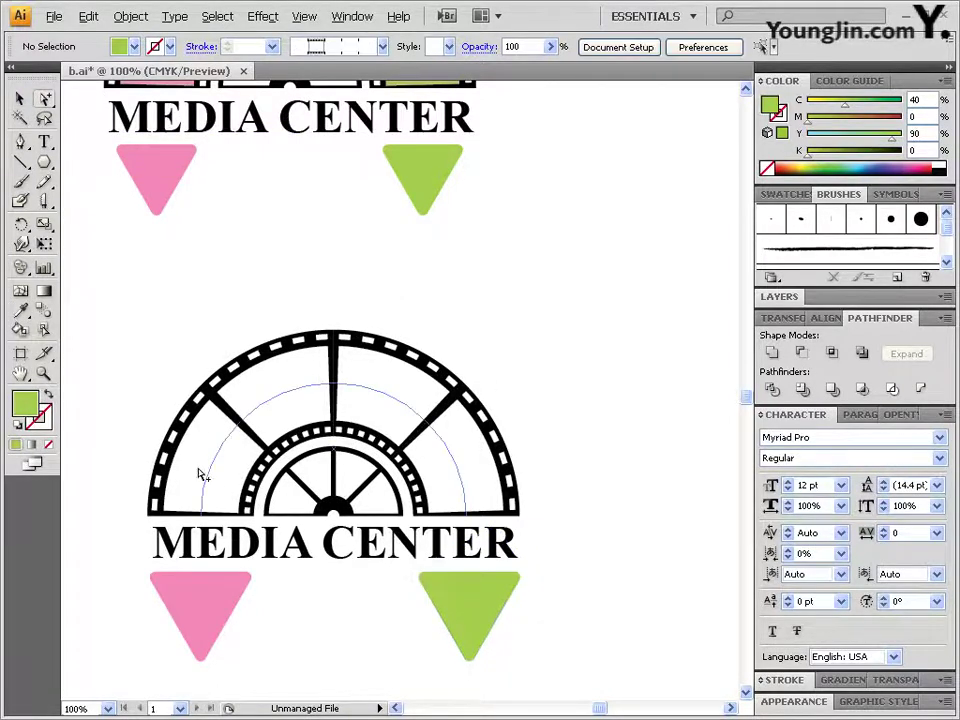
scroll(199, 476, "up", 3)
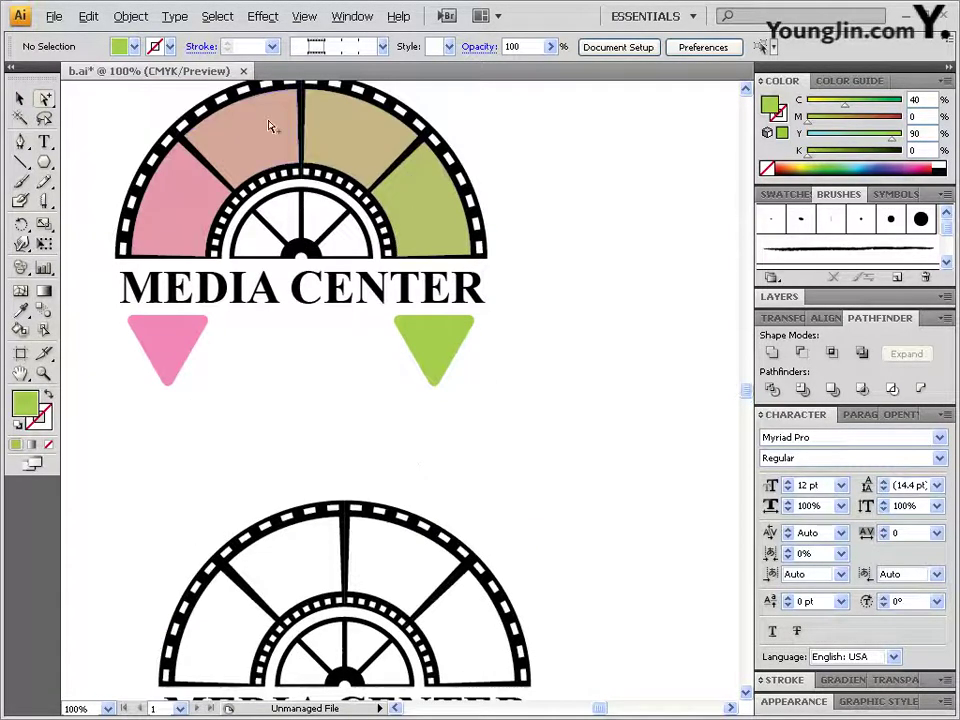
left_click(176, 346)
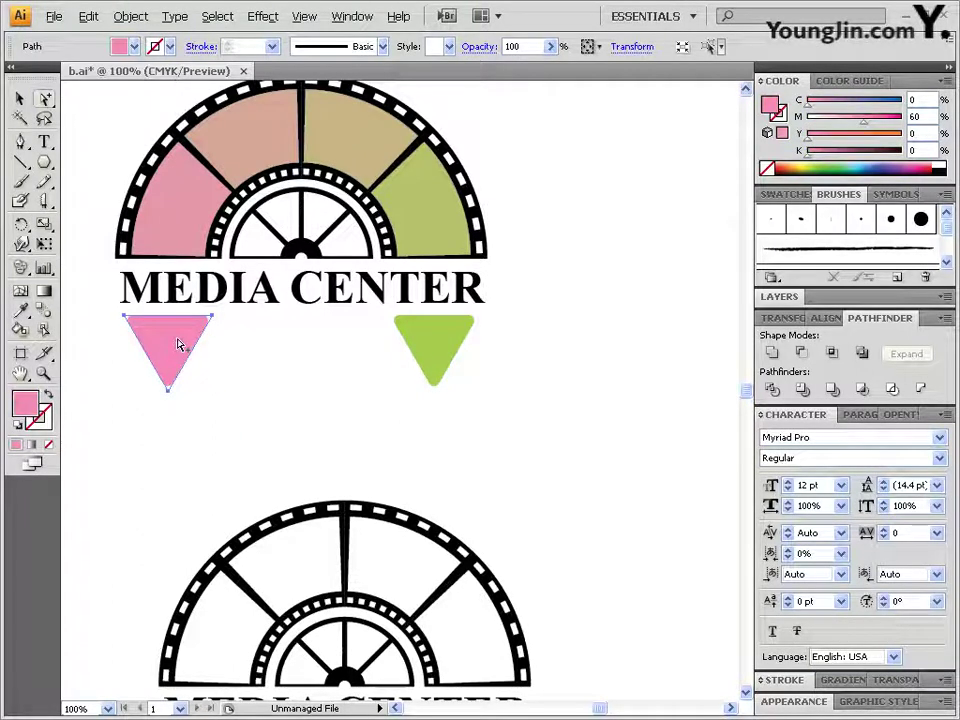
left_click(450, 346)
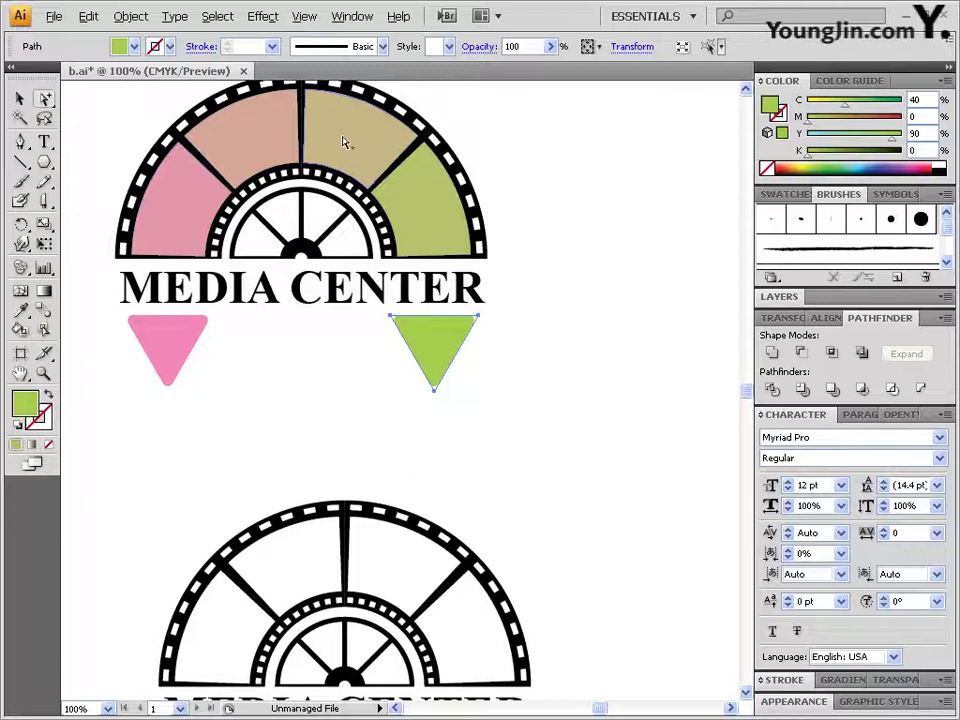
left_click_drag(425, 517, 459, 326)
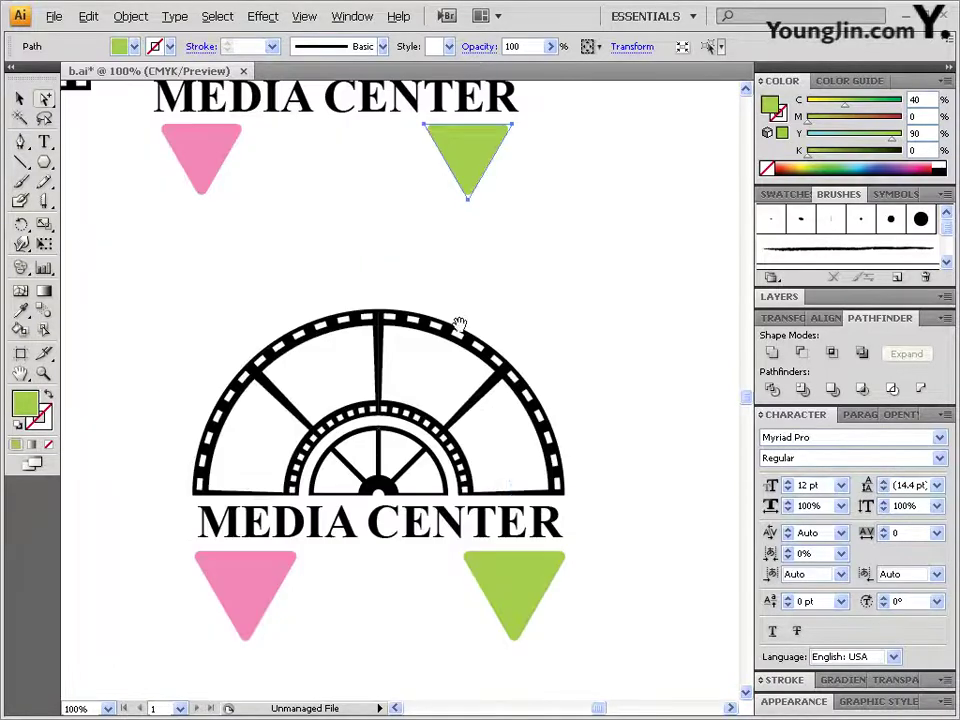
left_click(422, 371)
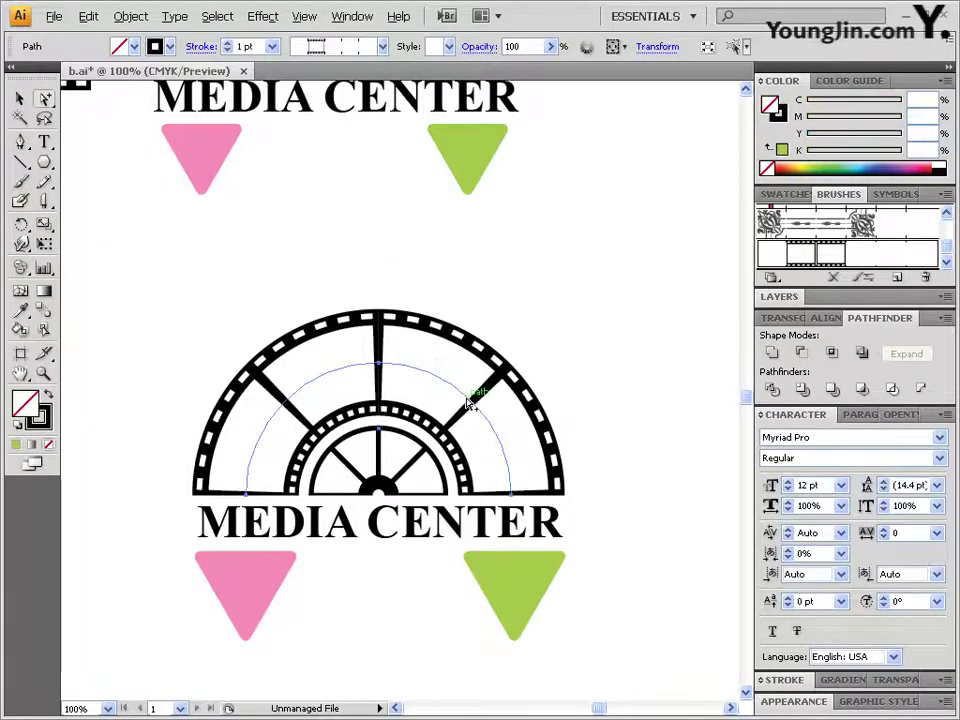
left_click(131, 18)
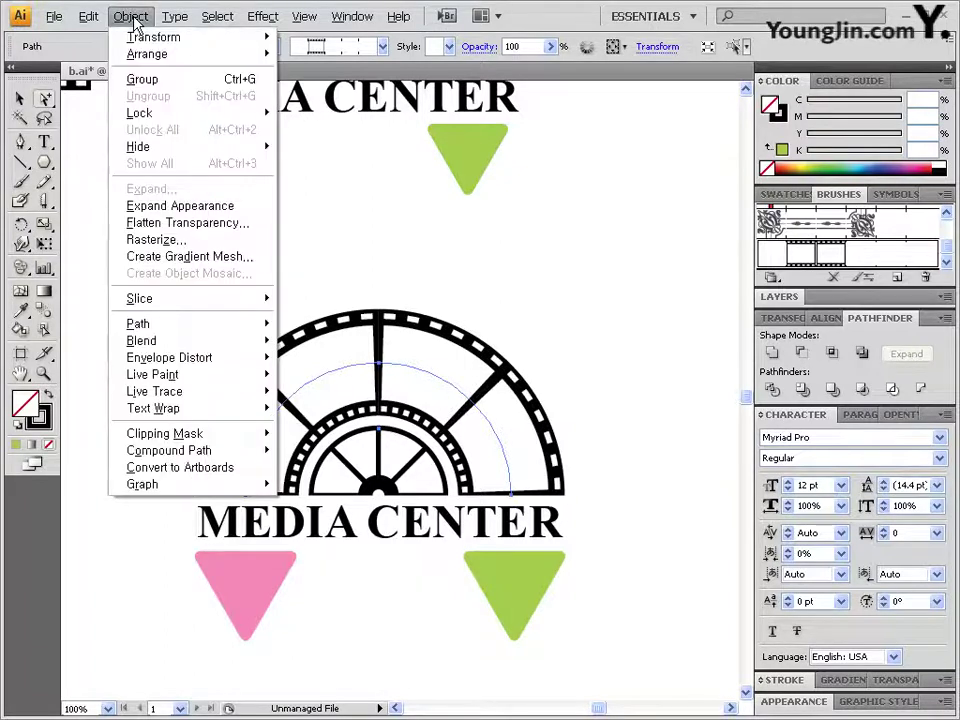
left_click(180, 206)
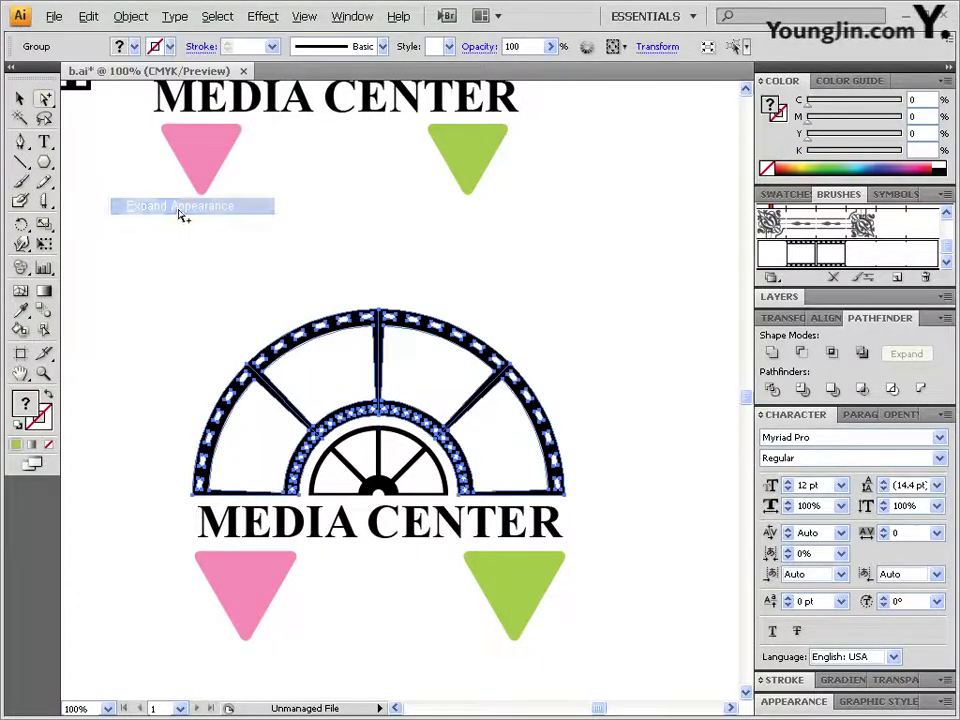
Select the pink triangle, the arc's four white frame panels and the green triangle together, from left to right.
left_click(623, 369)
left_click(326, 372)
left_click(432, 362)
left_click(508, 440)
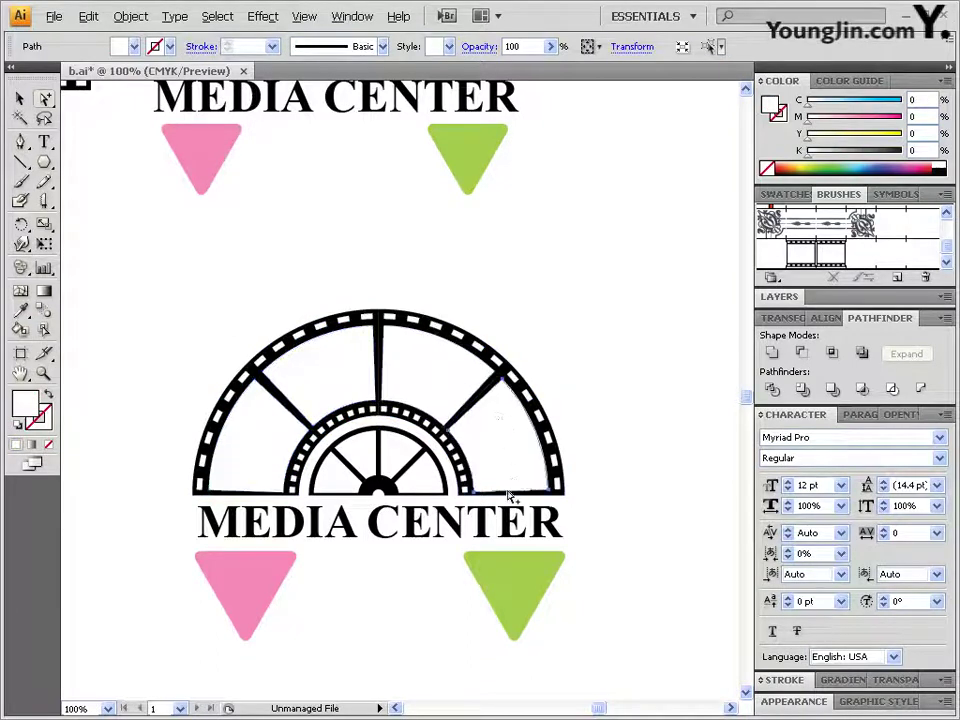
left_click_drag(471, 506, 488, 420)
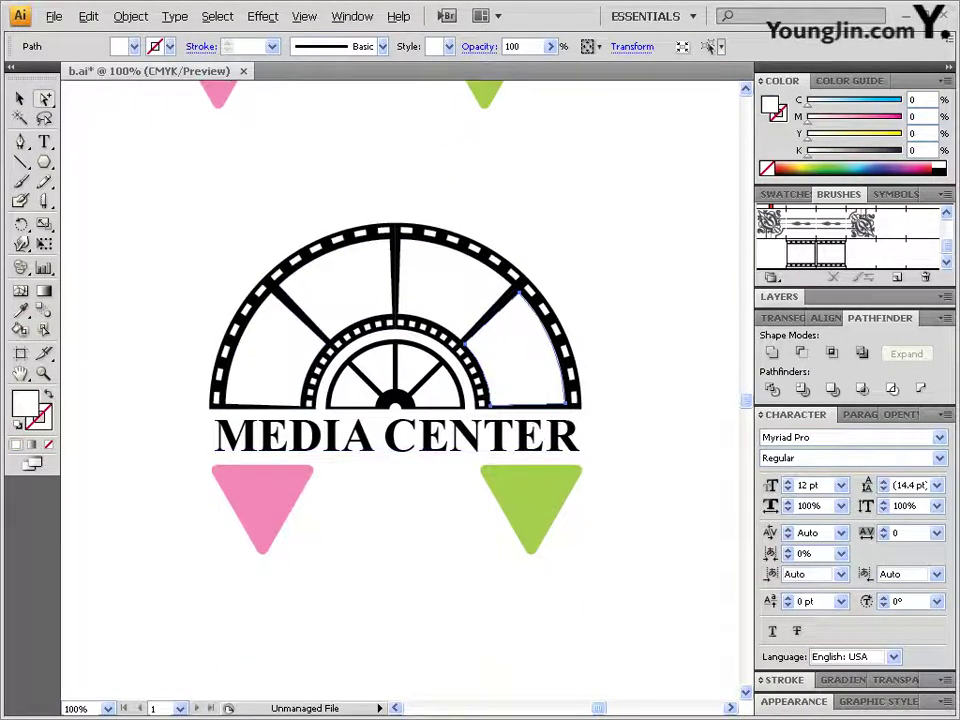
left_click(660, 386)
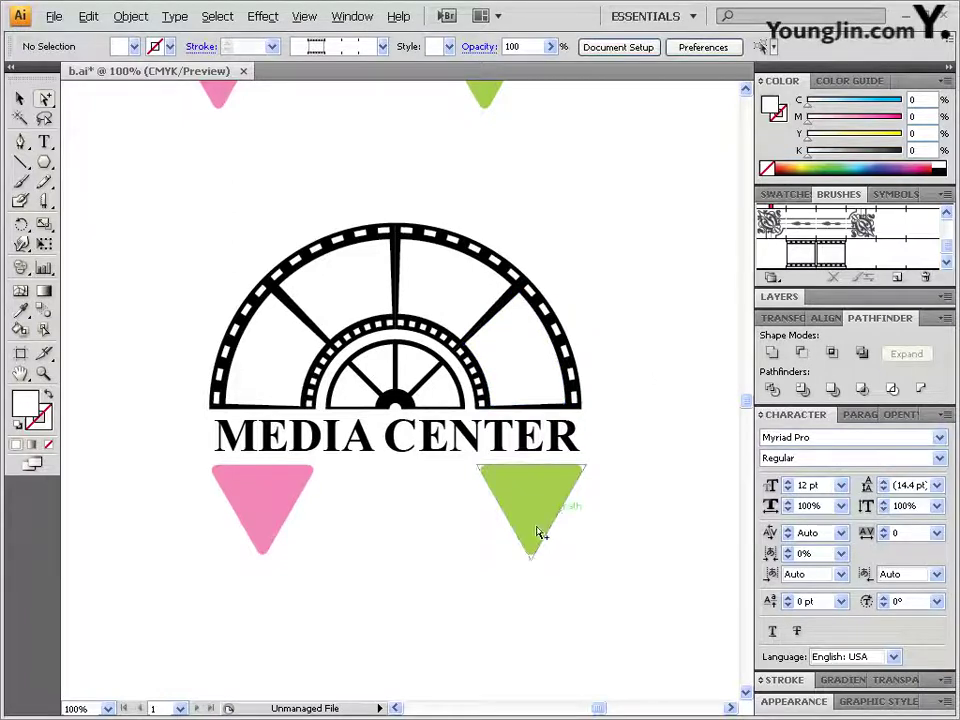
left_click(237, 518)
left_click(262, 555)
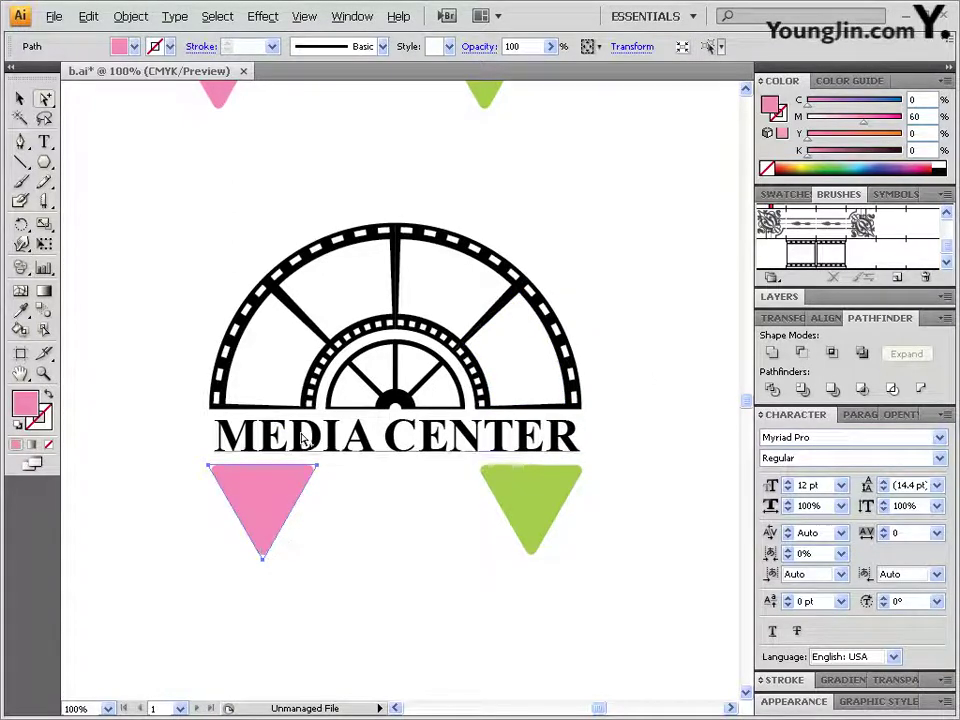
left_click(279, 339, "shift")
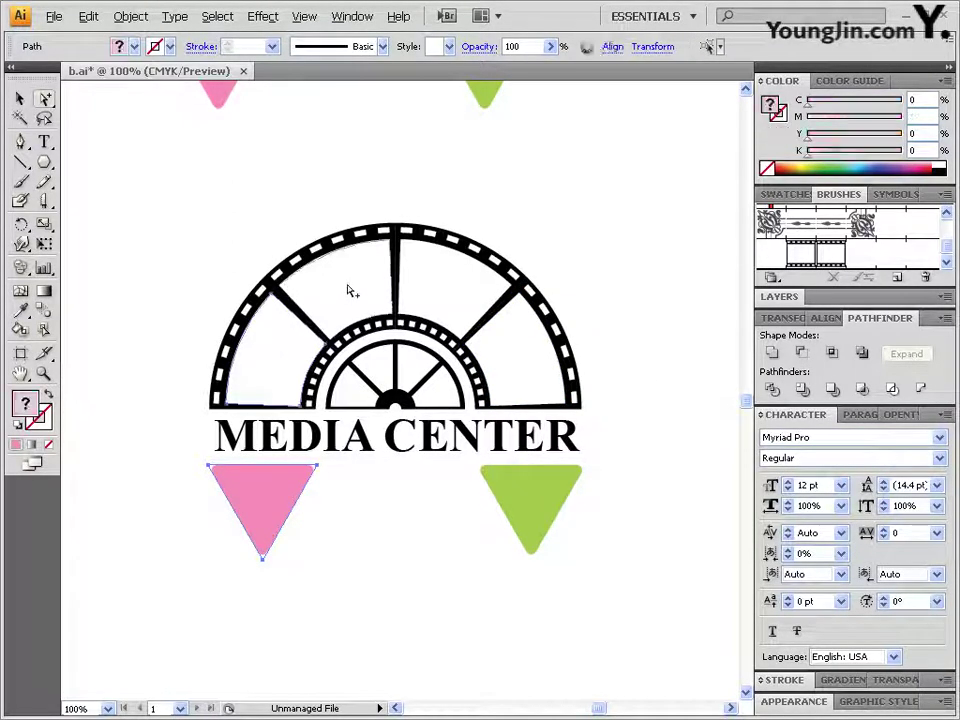
left_click(538, 499, "shift")
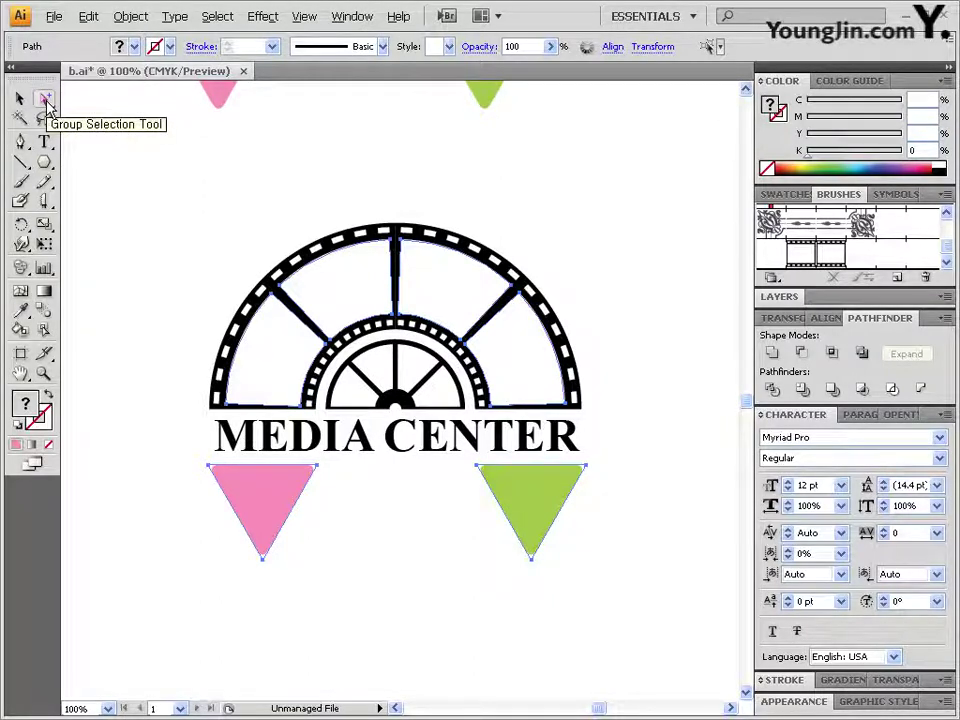
left_click(88, 17)
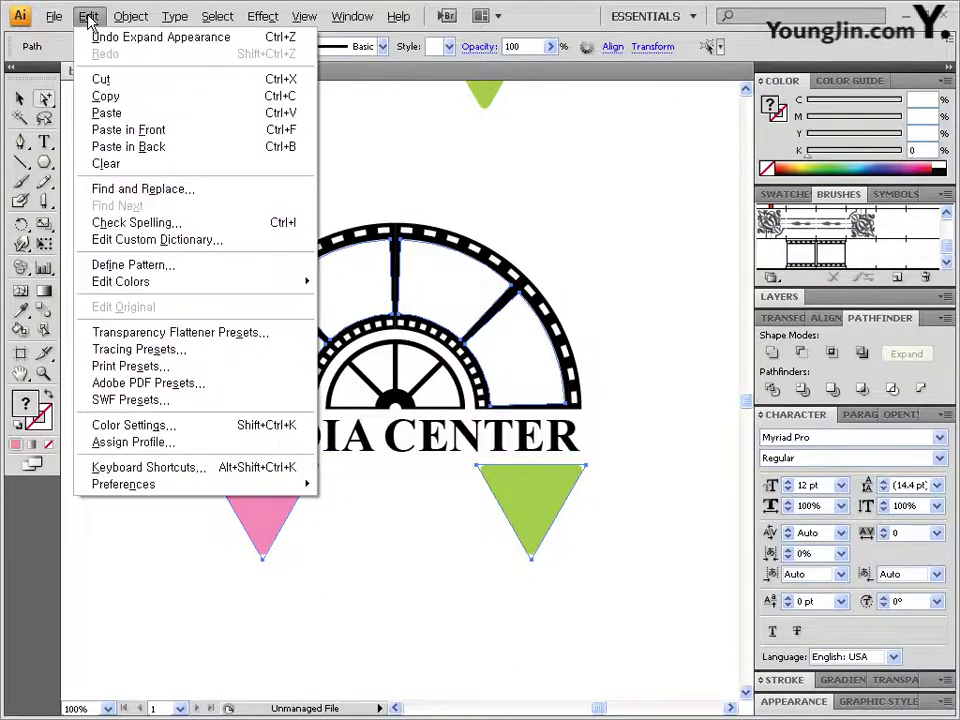
mouse_move(128, 292)
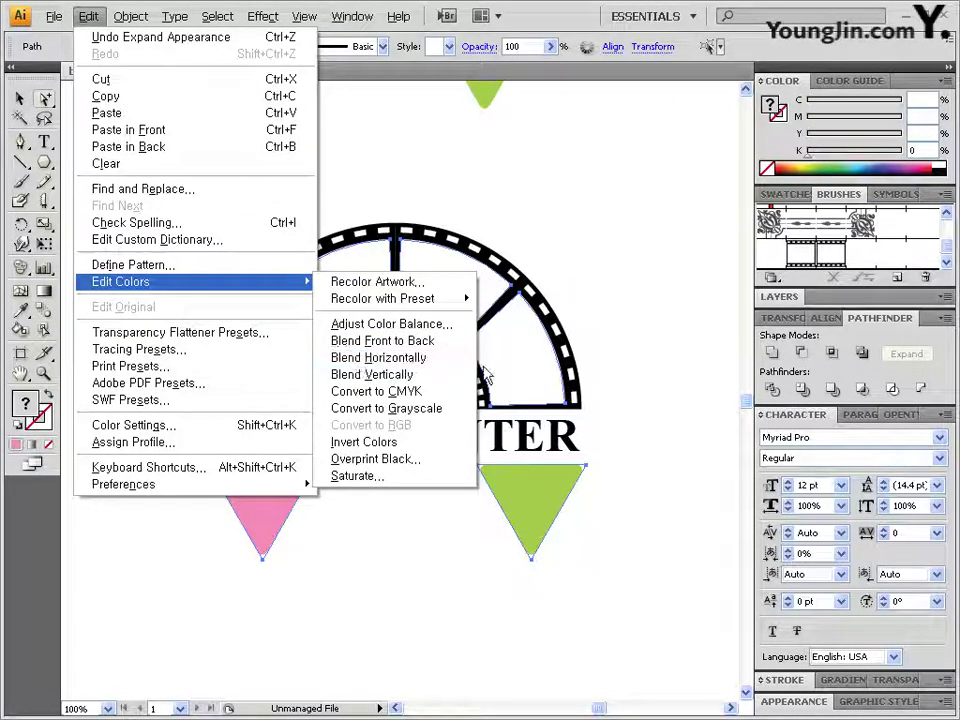
left_click(589, 17)
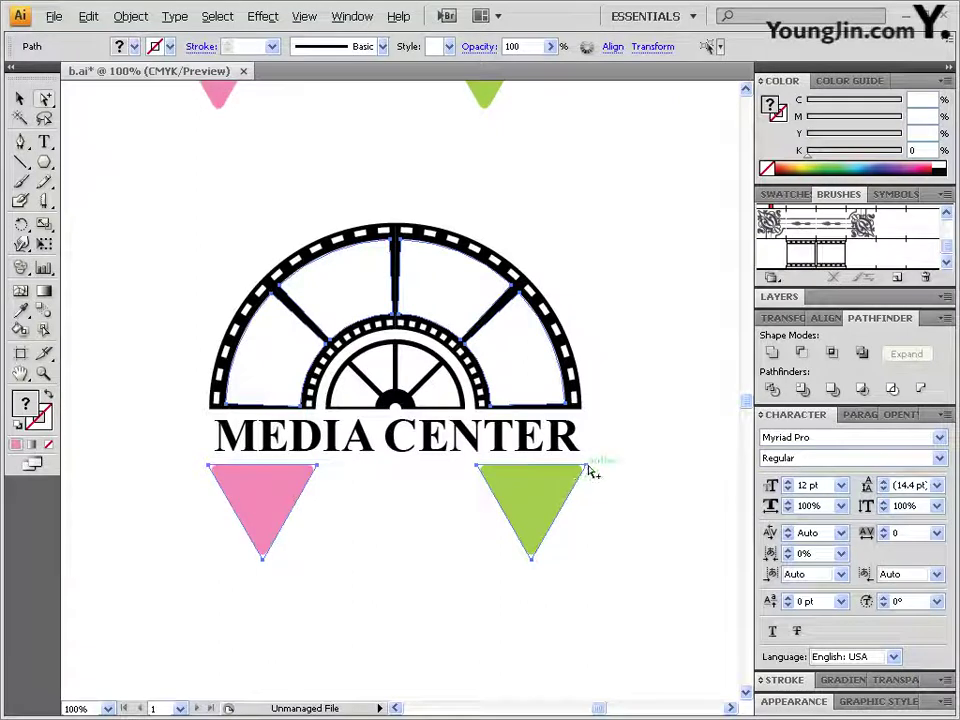
Blend the fill colors horizontally across the selected triangles and frame panels, and clear the selection.
left_click(88, 16)
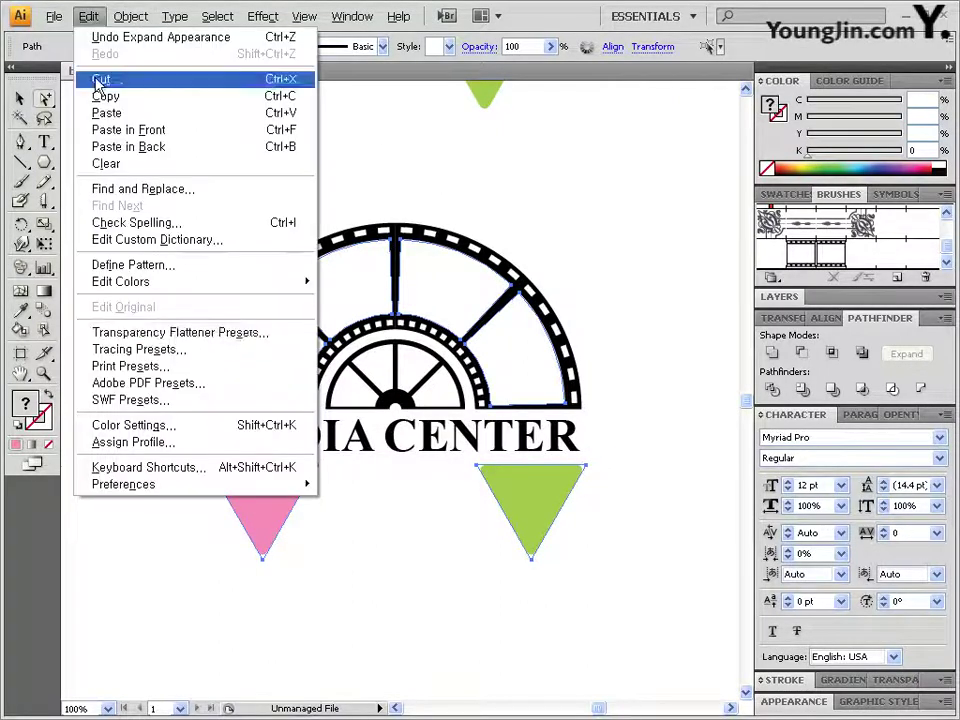
mouse_move(165, 283)
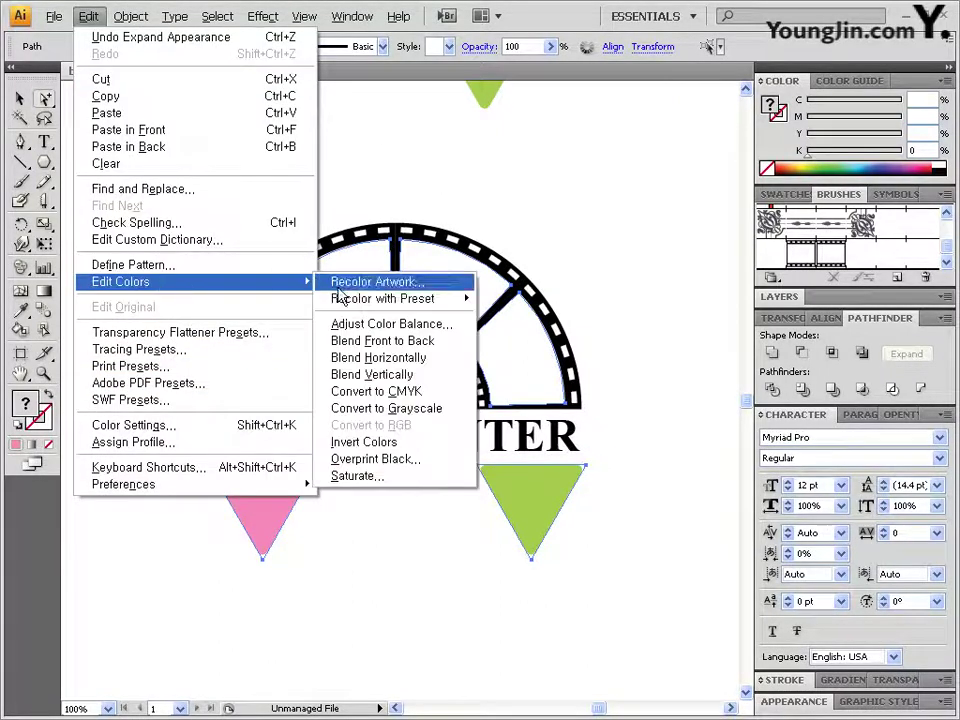
left_click(378, 350)
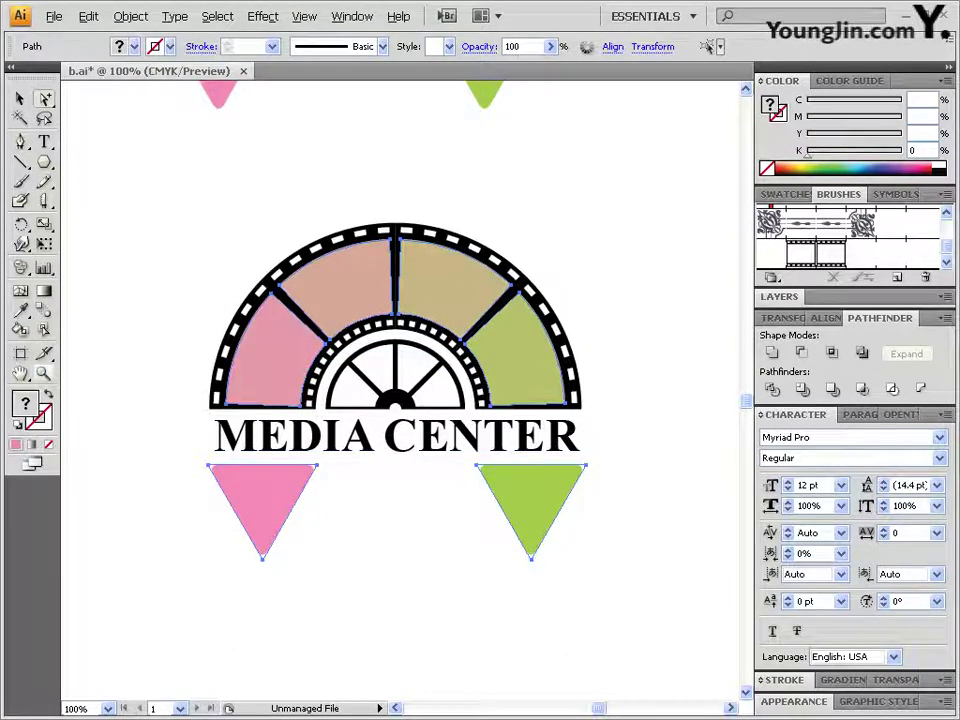
left_click(660, 550)
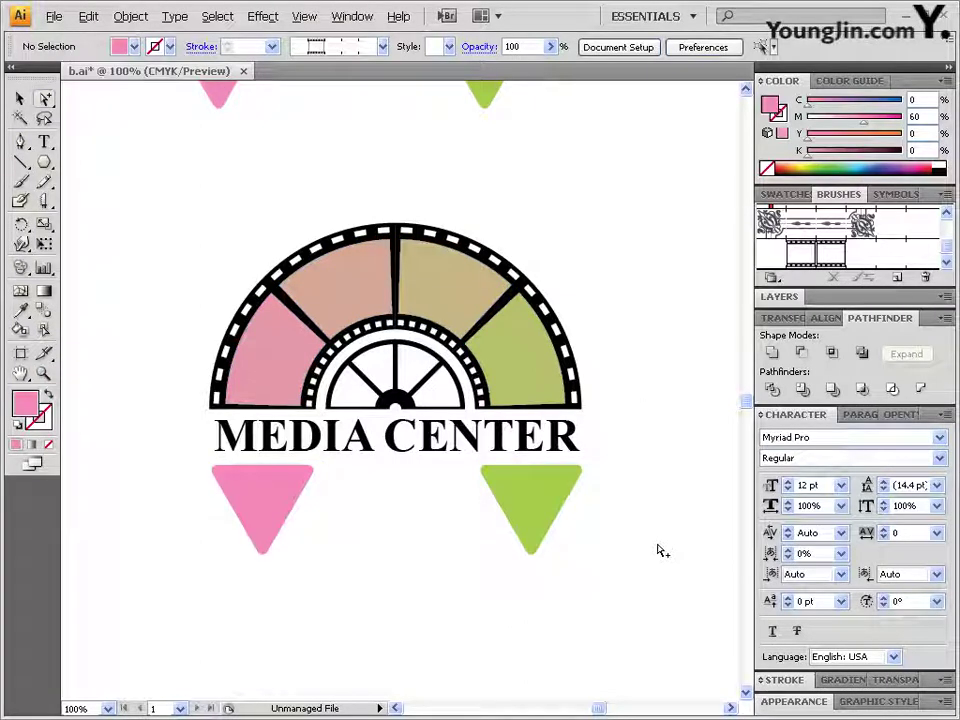